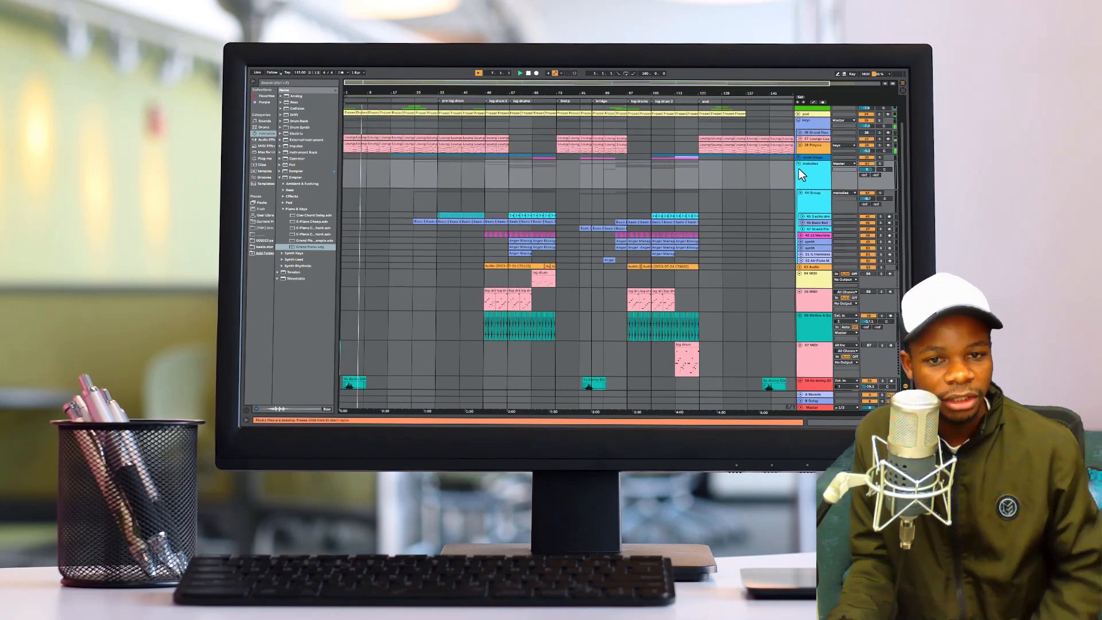
- Expand the drums group and unfold its ama 82k, kick, fx and shakers tracks to show their clips
{"action": "scroll", "coordinate": [798, 168], "scroll_direction": "up", "scroll_amount": 1}
{"action": "scroll", "coordinate": [802, 171], "scroll_direction": "up", "scroll_amount": 1}
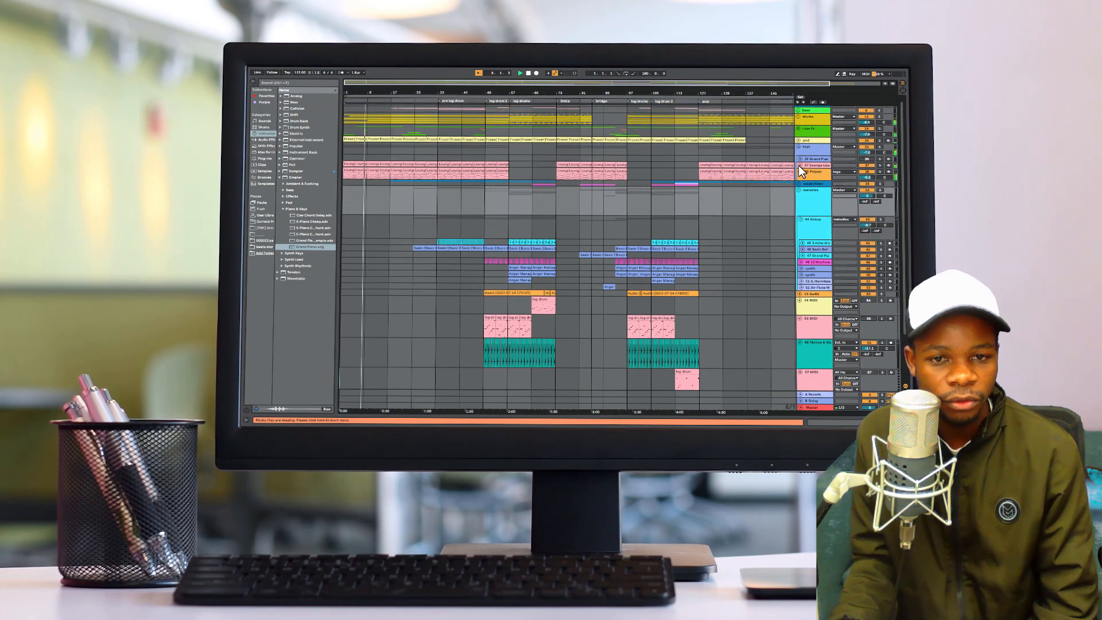
{"action": "left_click", "coordinate": [798, 117]}
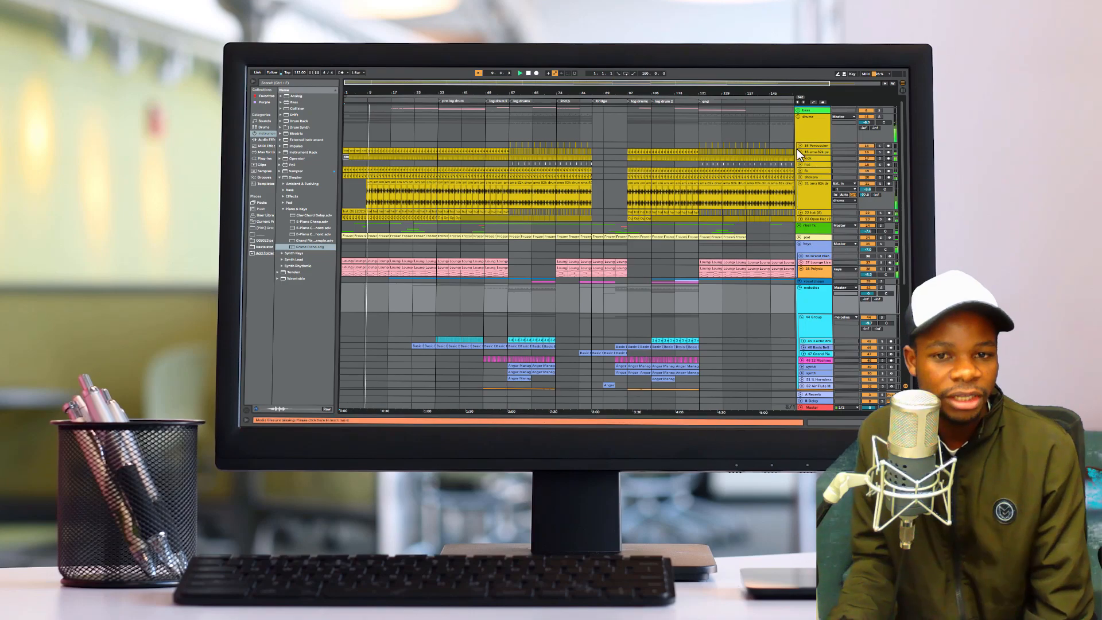
{"action": "scroll", "coordinate": [798, 150], "scroll_direction": "down", "scroll_amount": 3}
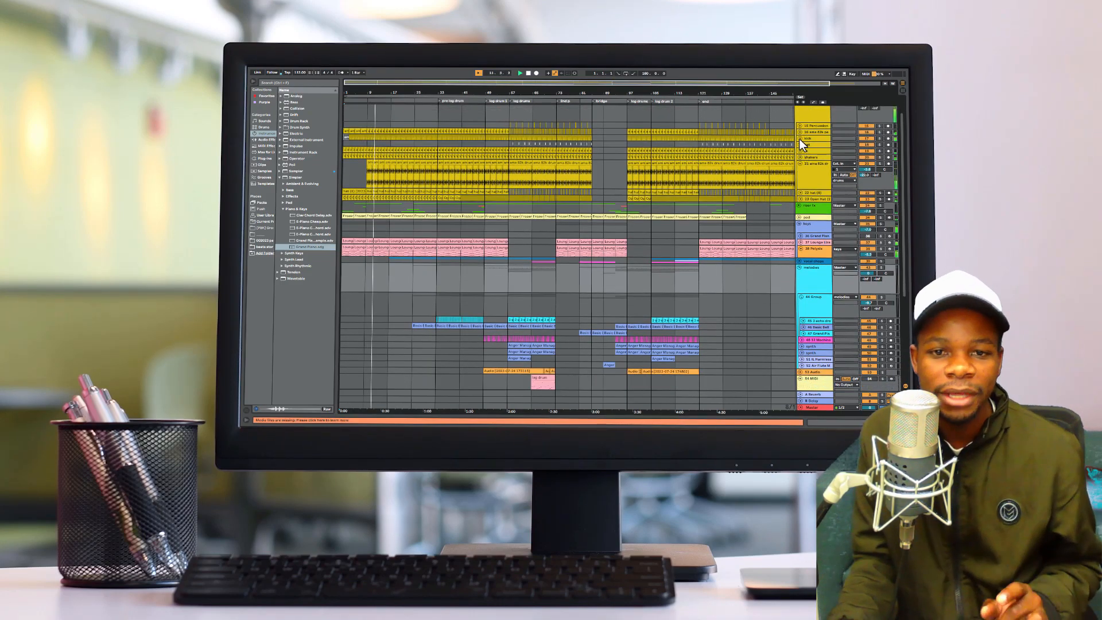
{"action": "left_click", "coordinate": [800, 139]}
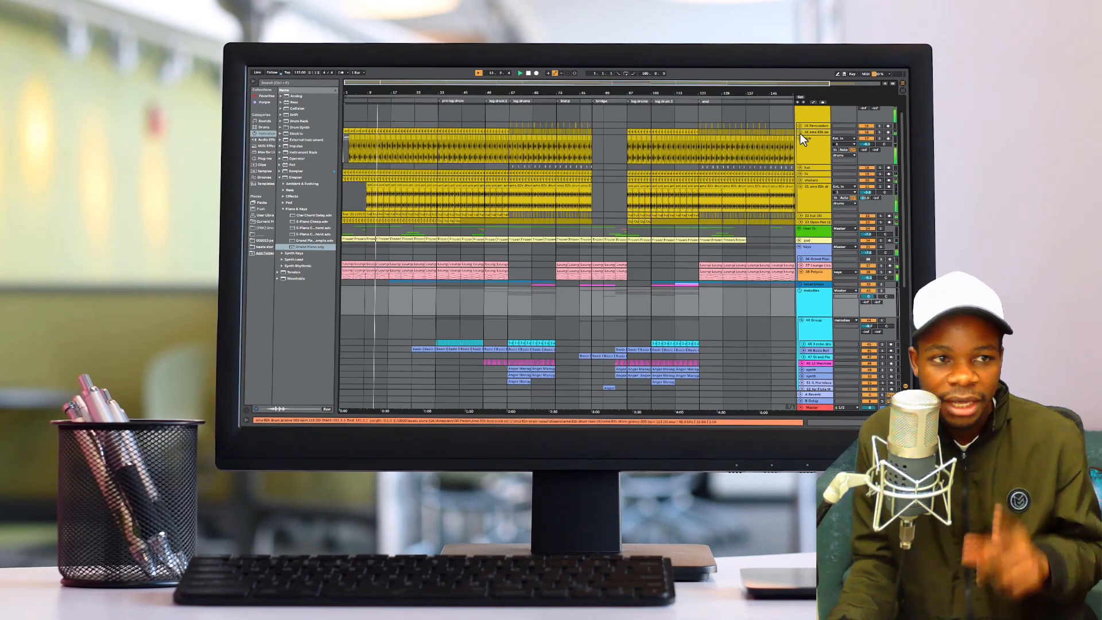
{"action": "key", "text": "u"}
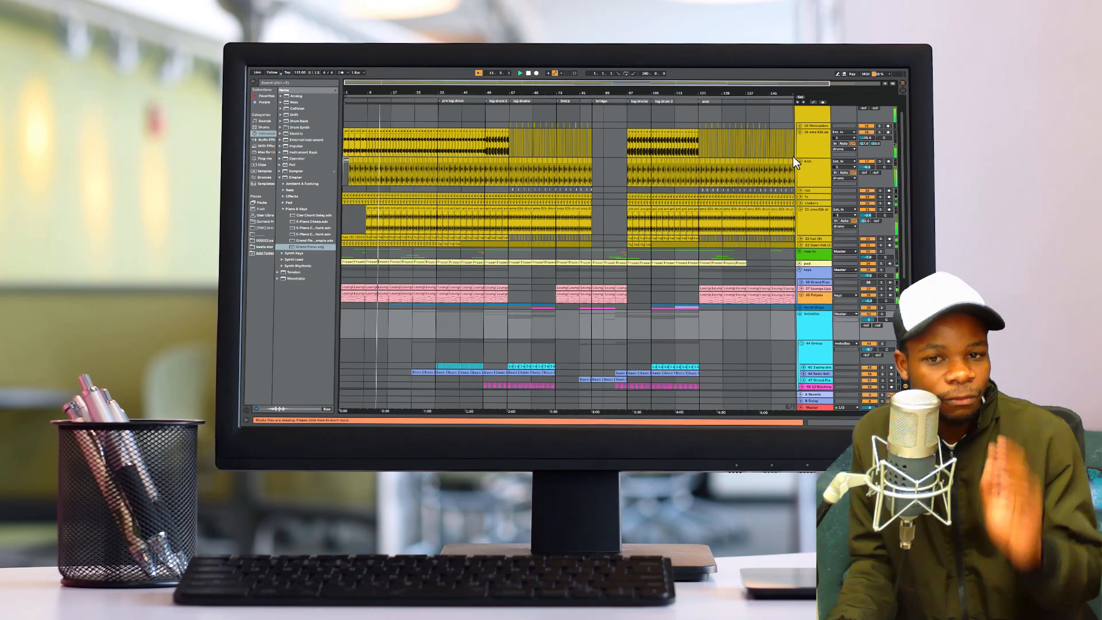
{"action": "scroll", "coordinate": [801, 194], "scroll_direction": "down", "scroll_amount": 1}
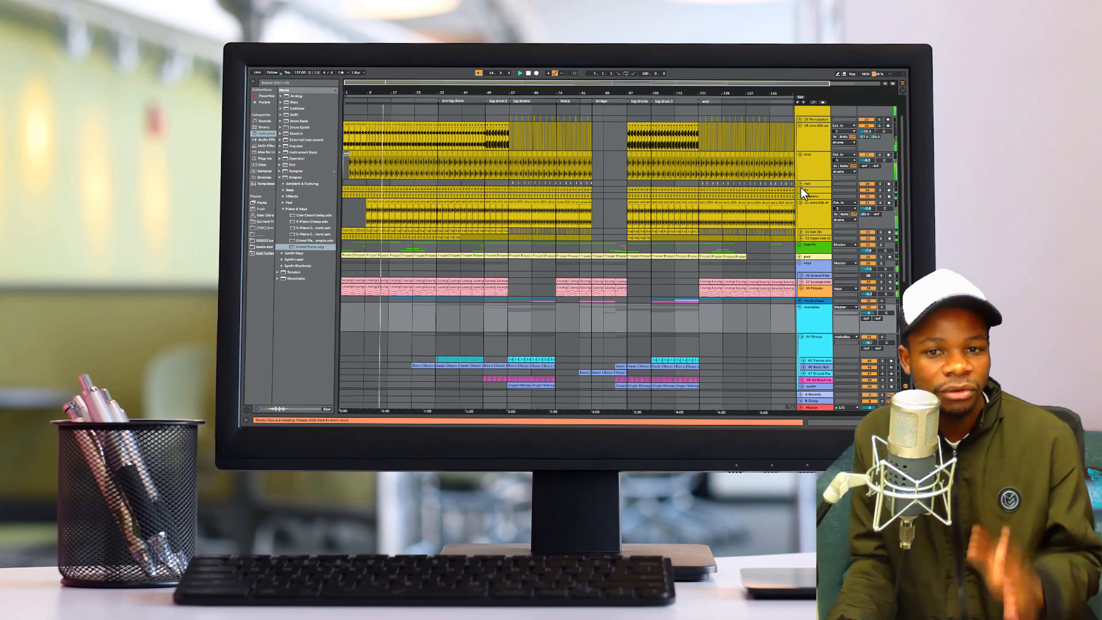
{"action": "left_click", "coordinate": [801, 190]}
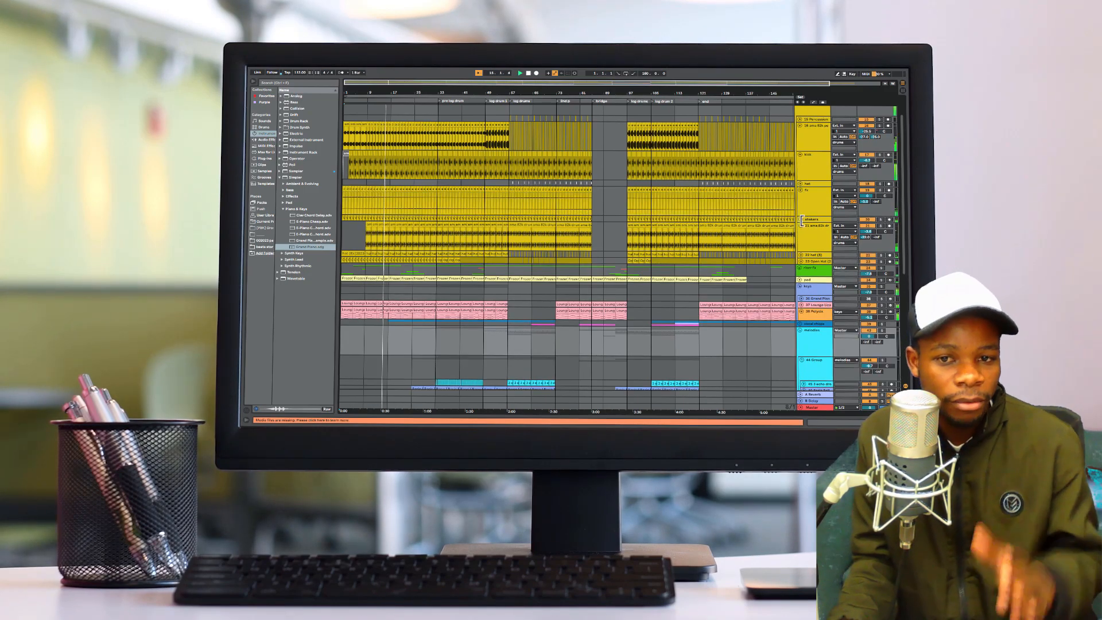
{"action": "left_click", "coordinate": [801, 219]}
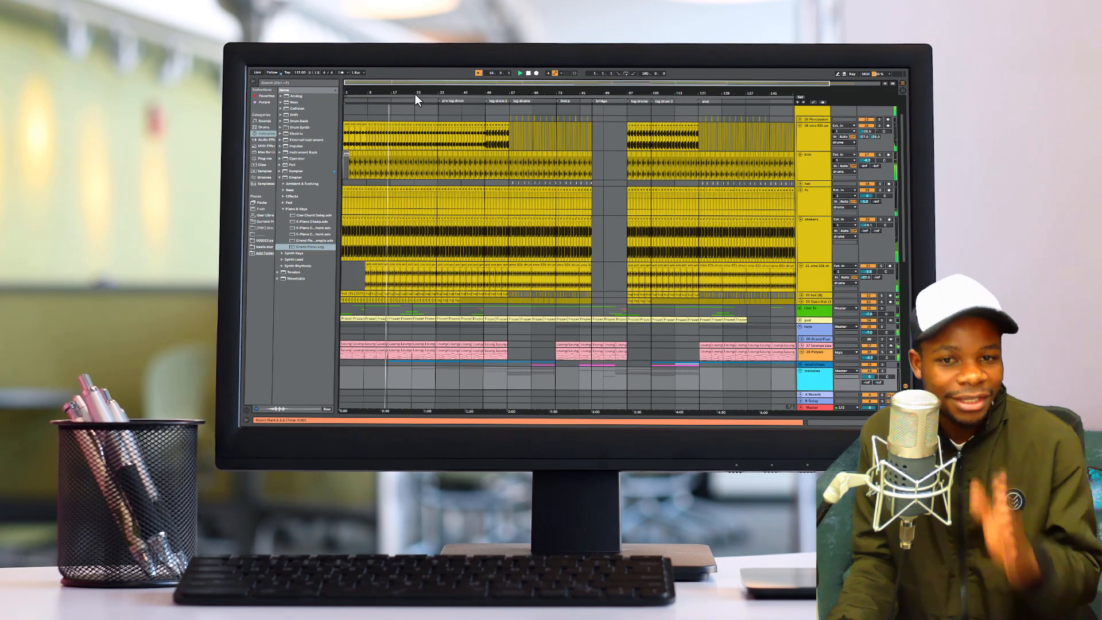
- Expand the riser fx group and unfold the pad track below it
{"action": "scroll", "coordinate": [387, 356], "scroll_direction": "up", "scroll_amount": 7}
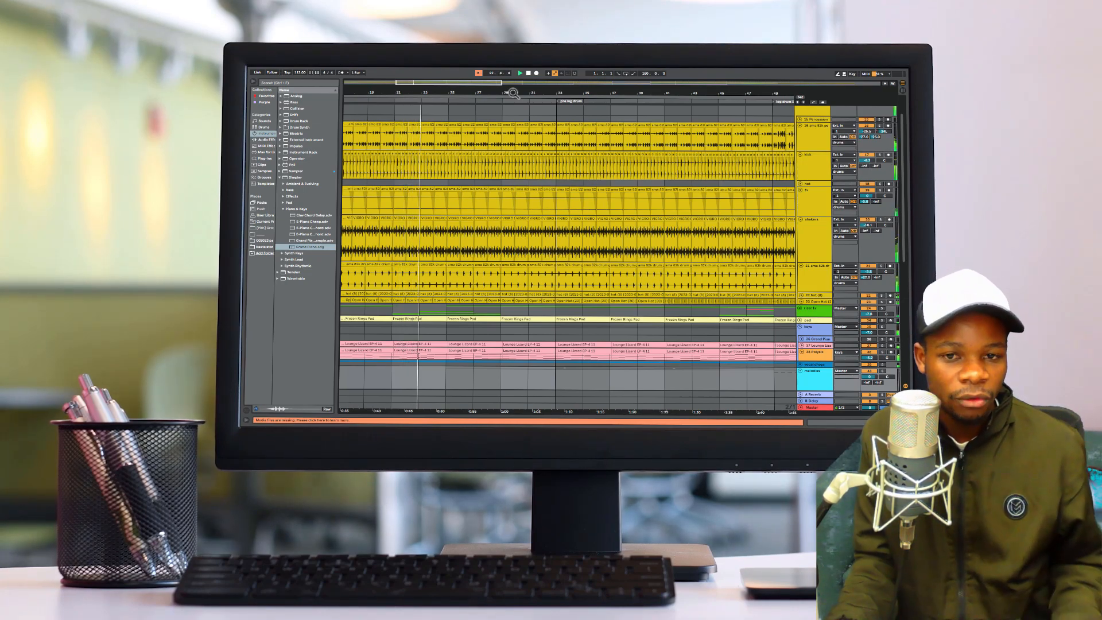
{"action": "left_click", "coordinate": [800, 309]}
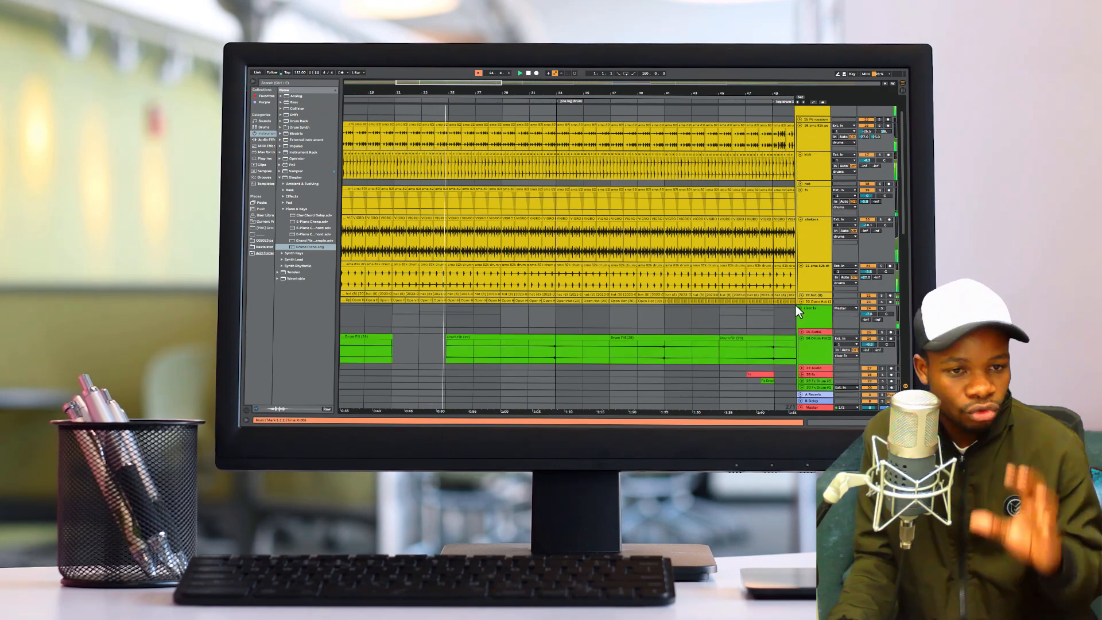
{"action": "scroll", "coordinate": [810, 315], "scroll_direction": "down", "scroll_amount": 4}
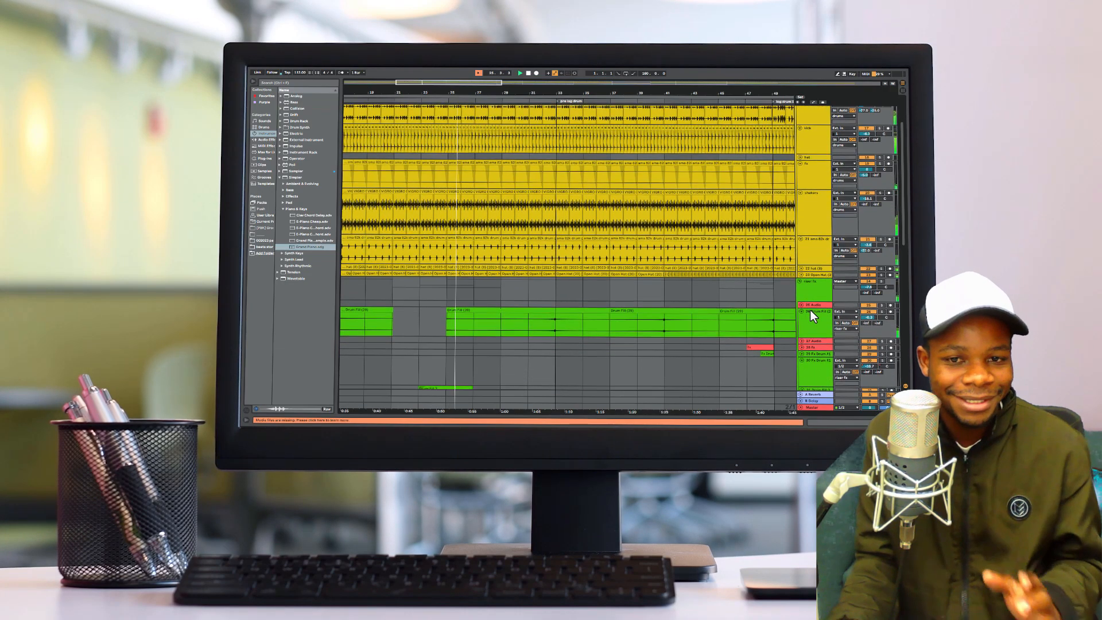
{"action": "scroll", "coordinate": [811, 310], "scroll_direction": "down", "scroll_amount": 7}
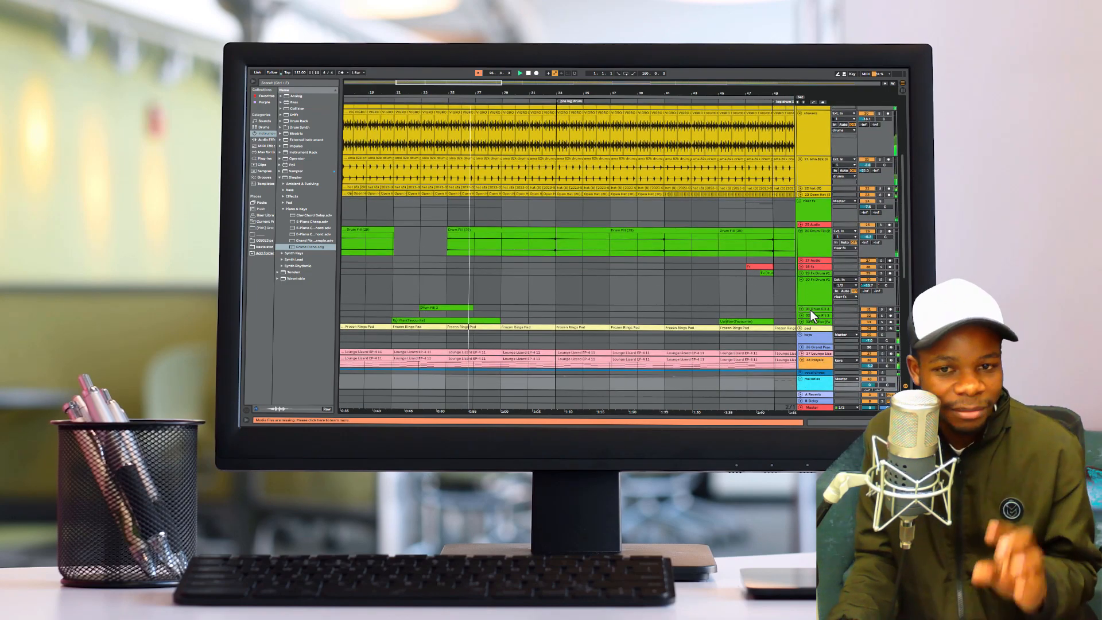
{"action": "left_click", "coordinate": [800, 308]}
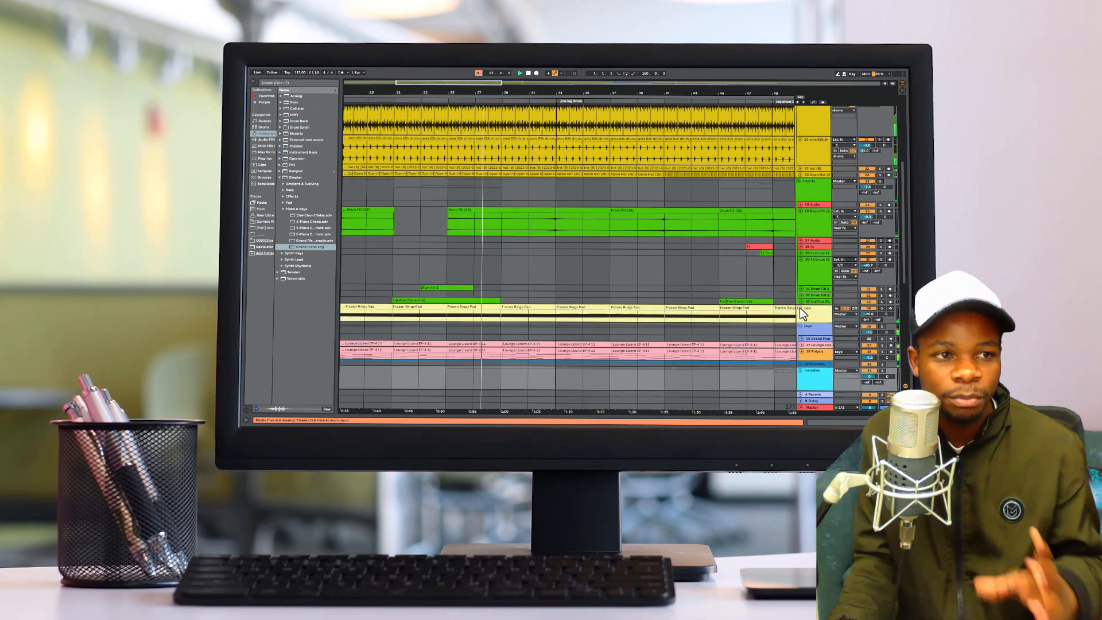
- Unfold the Lounge Lizard track in the keys group to show its MIDI clips
{"action": "scroll", "coordinate": [802, 310], "scroll_direction": "down", "scroll_amount": 3}
{"action": "scroll", "coordinate": [801, 308], "scroll_direction": "down", "scroll_amount": 1}
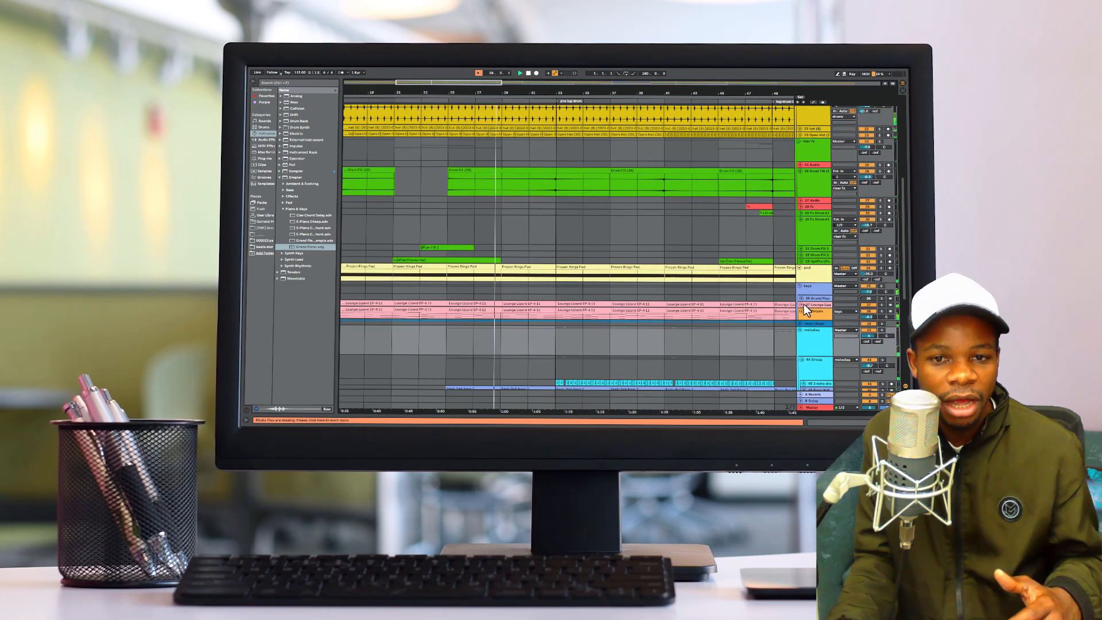
{"action": "left_click", "coordinate": [802, 305]}
{"action": "scroll", "coordinate": [804, 306], "scroll_direction": "down", "scroll_amount": 2}
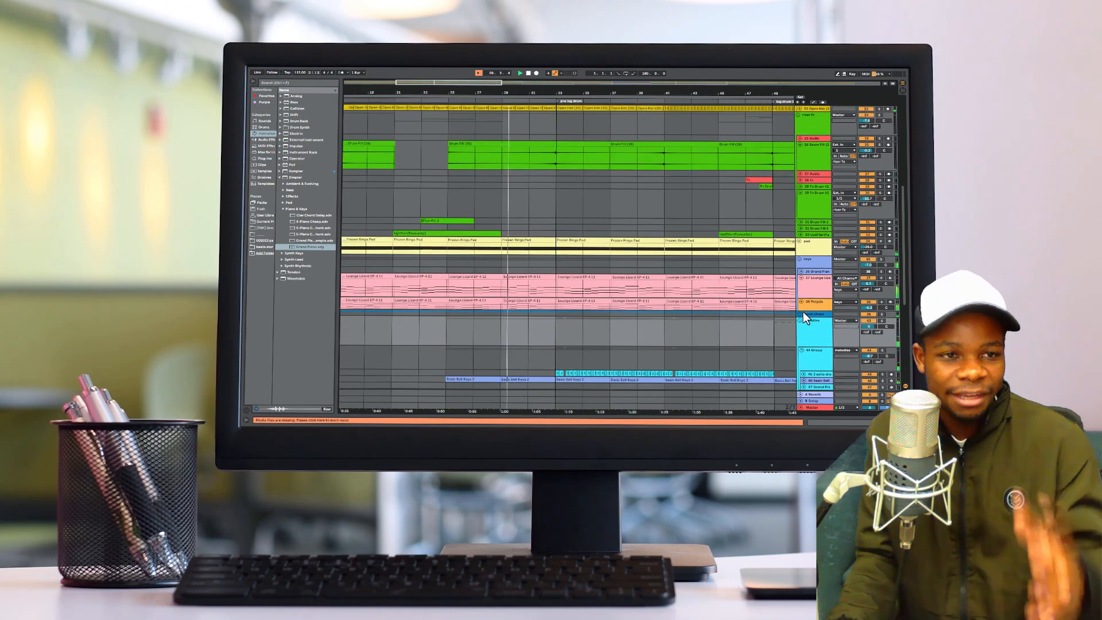
- Expand the vocal chops group and unfold its first KS4 Vox Hit track
{"action": "left_click", "coordinate": [802, 314]}
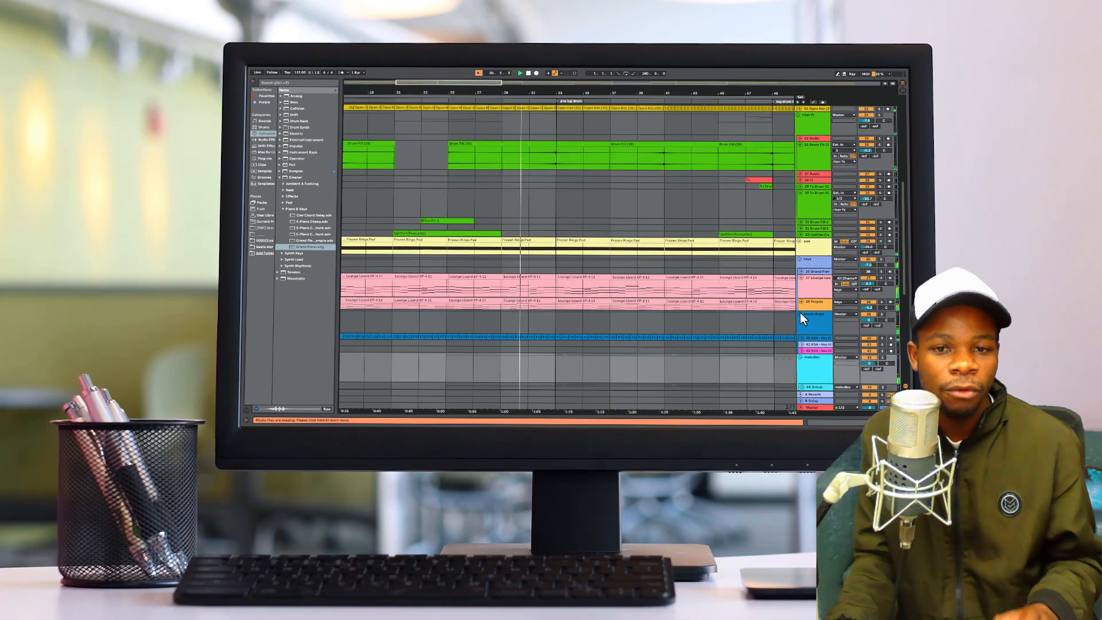
{"action": "scroll", "coordinate": [804, 319], "scroll_direction": "down", "scroll_amount": 2}
{"action": "left_click", "coordinate": [801, 318]}
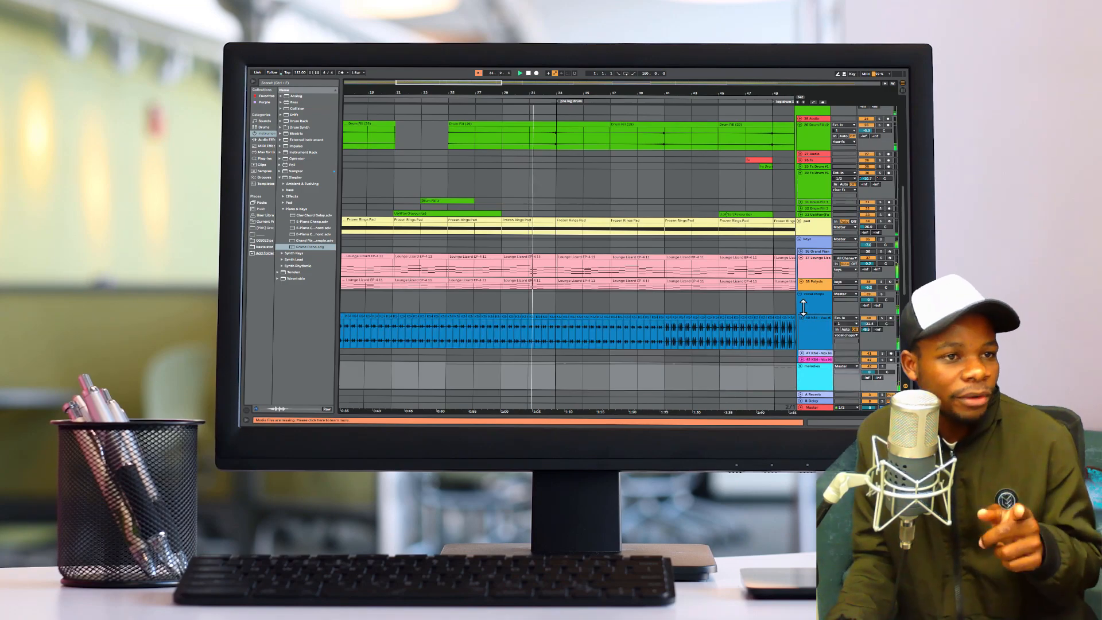
- Unfold the Basic Bell and 3 echo tracks in the melodies group
{"action": "scroll", "coordinate": [804, 311], "scroll_direction": "down", "scroll_amount": 4}
{"action": "scroll", "coordinate": [805, 304], "scroll_direction": "down", "scroll_amount": 5}
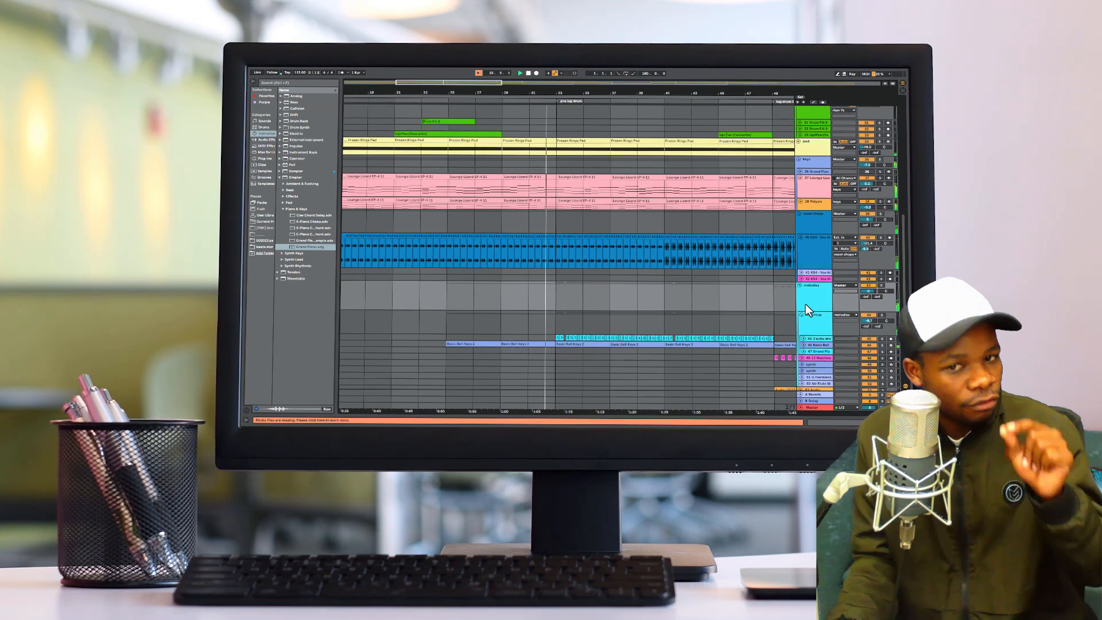
{"action": "left_click", "coordinate": [803, 325]}
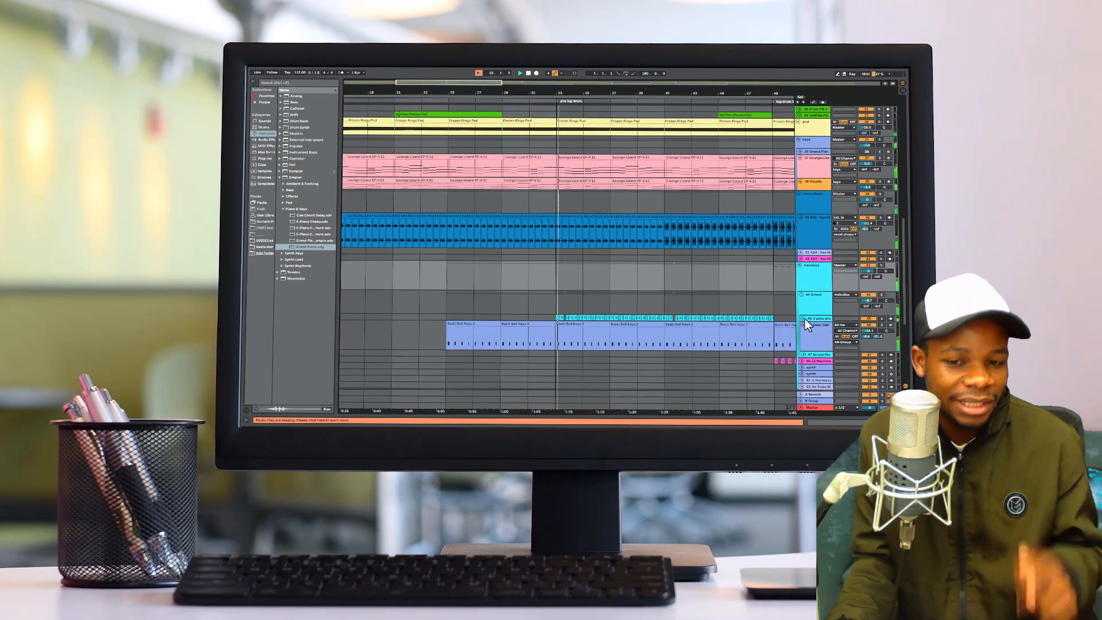
{"action": "left_click", "coordinate": [804, 318]}
{"action": "scroll", "coordinate": [806, 312], "scroll_direction": "down", "scroll_amount": 8}
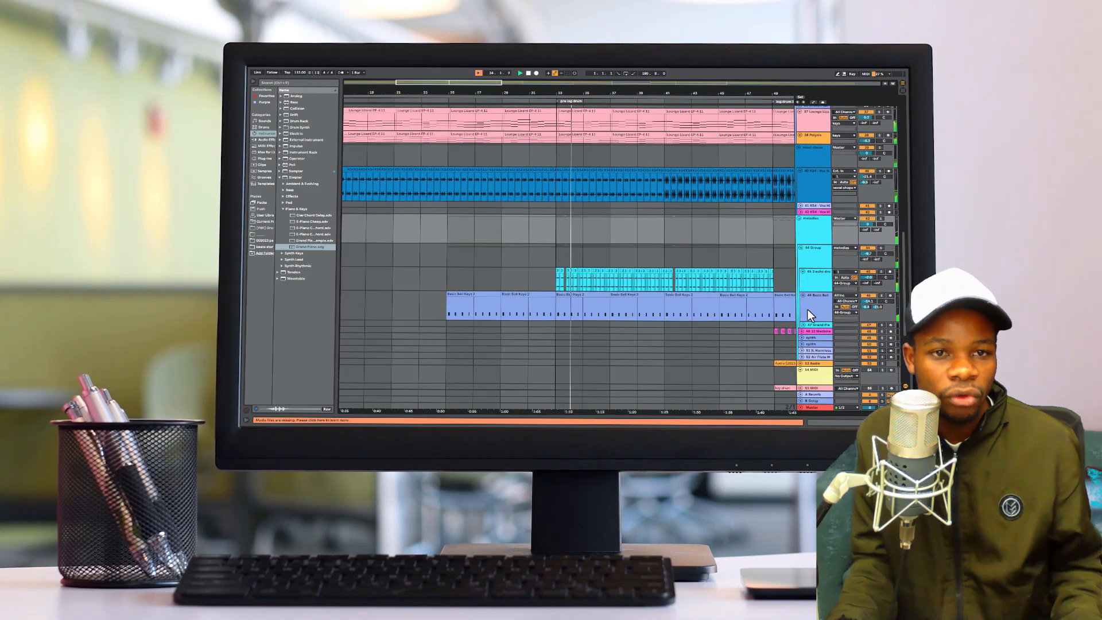
- Expand 1 Group and the bass group at the start of the track list, and unfold the tracks inside bass, including the log drum
{"action": "scroll", "coordinate": [811, 308], "scroll_direction": "up", "scroll_amount": 8}
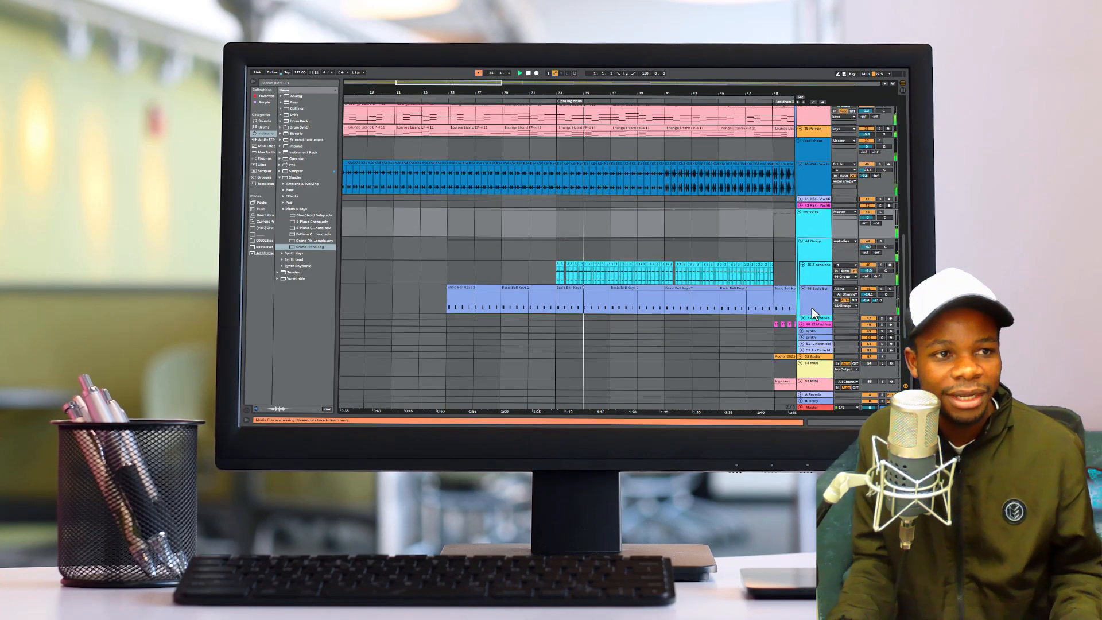
{"action": "scroll", "coordinate": [812, 312], "scroll_direction": "up", "scroll_amount": 10}
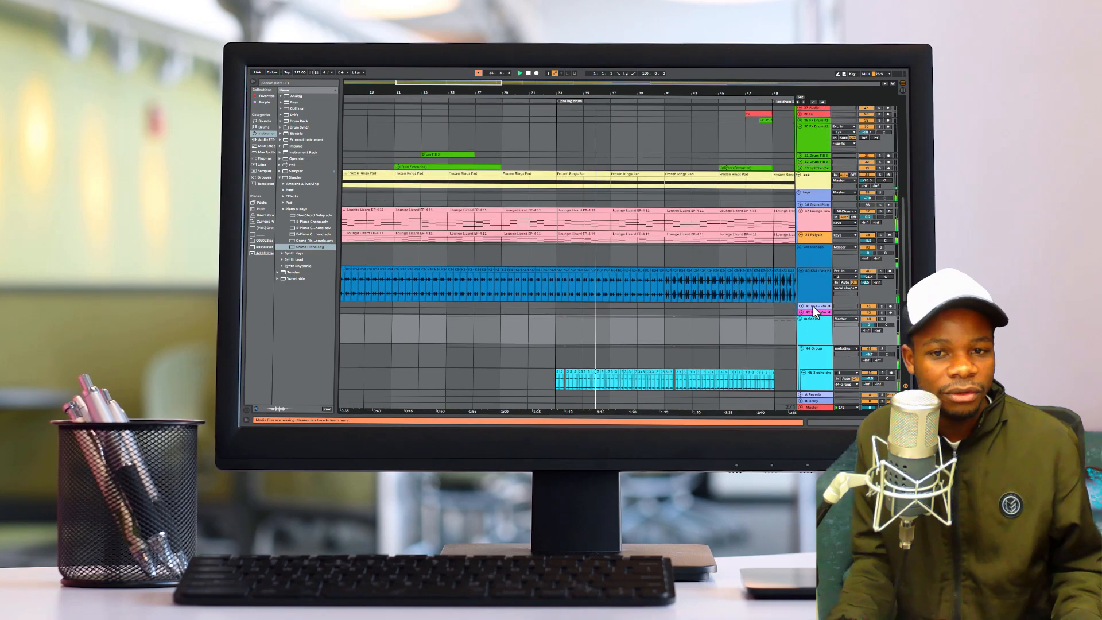
{"action": "scroll", "coordinate": [812, 256], "scroll_direction": "up", "scroll_amount": 8}
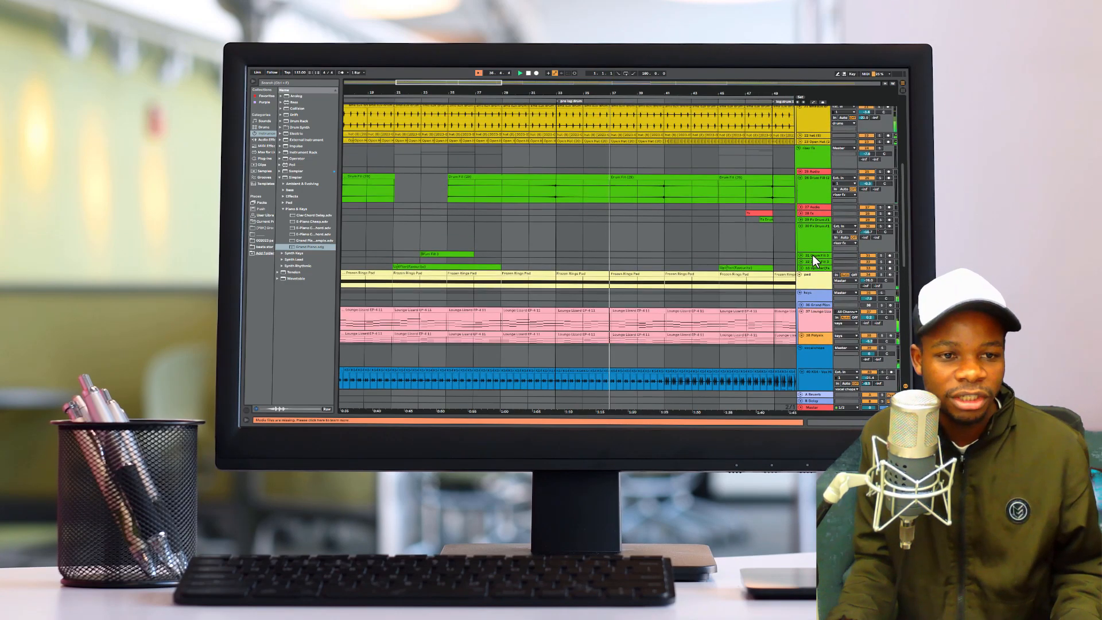
{"action": "scroll", "coordinate": [813, 255], "scroll_direction": "up", "scroll_amount": 9}
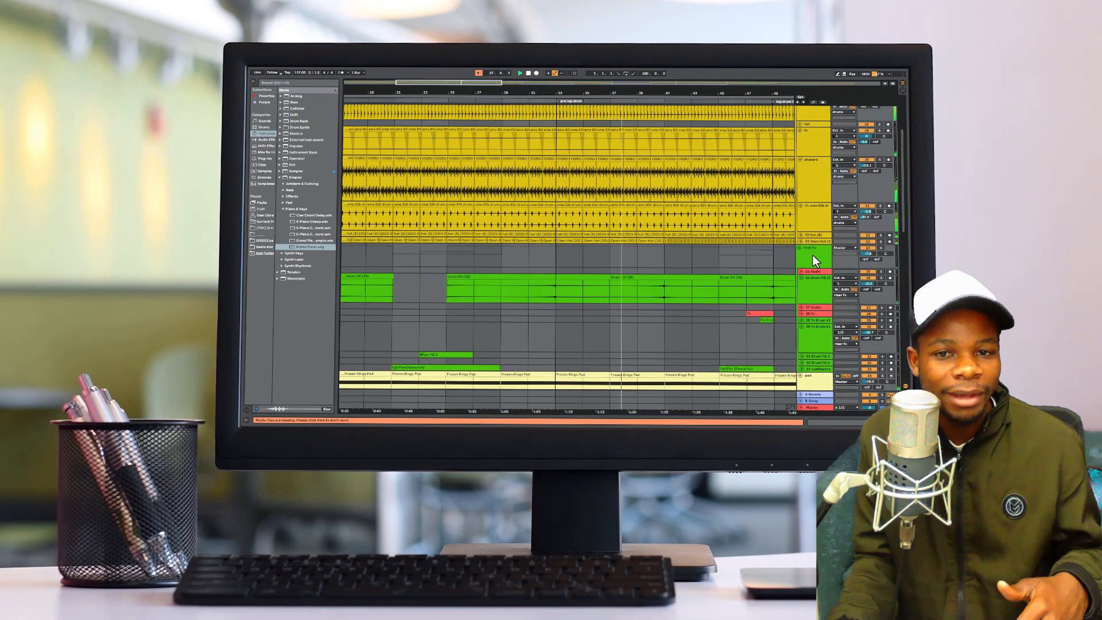
{"action": "scroll", "coordinate": [815, 255], "scroll_direction": "up", "scroll_amount": 4}
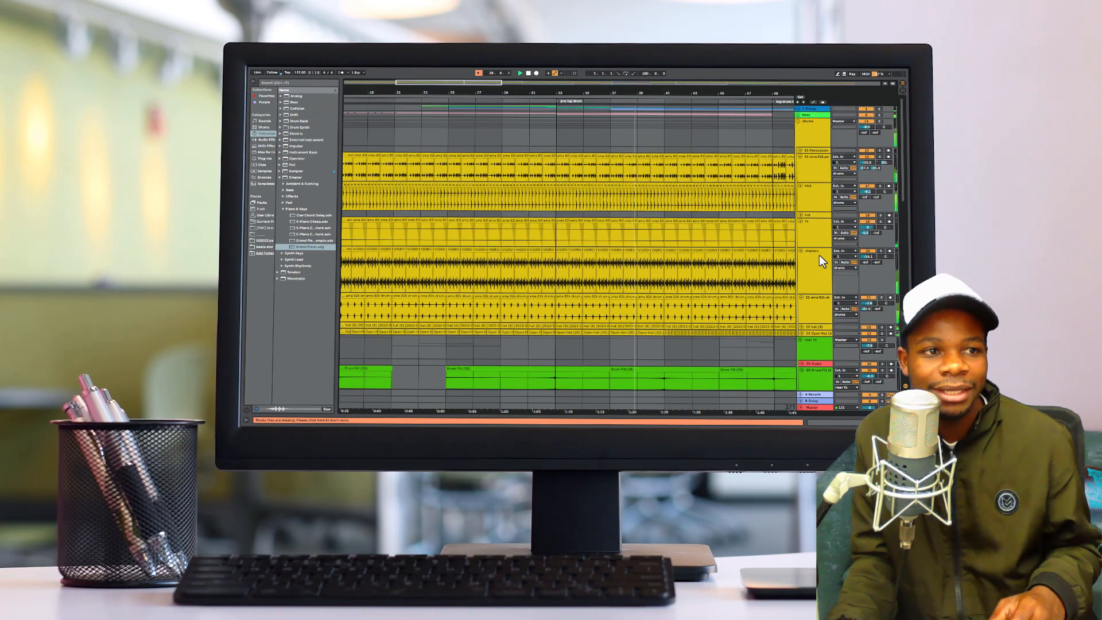
{"action": "left_click", "coordinate": [798, 109]}
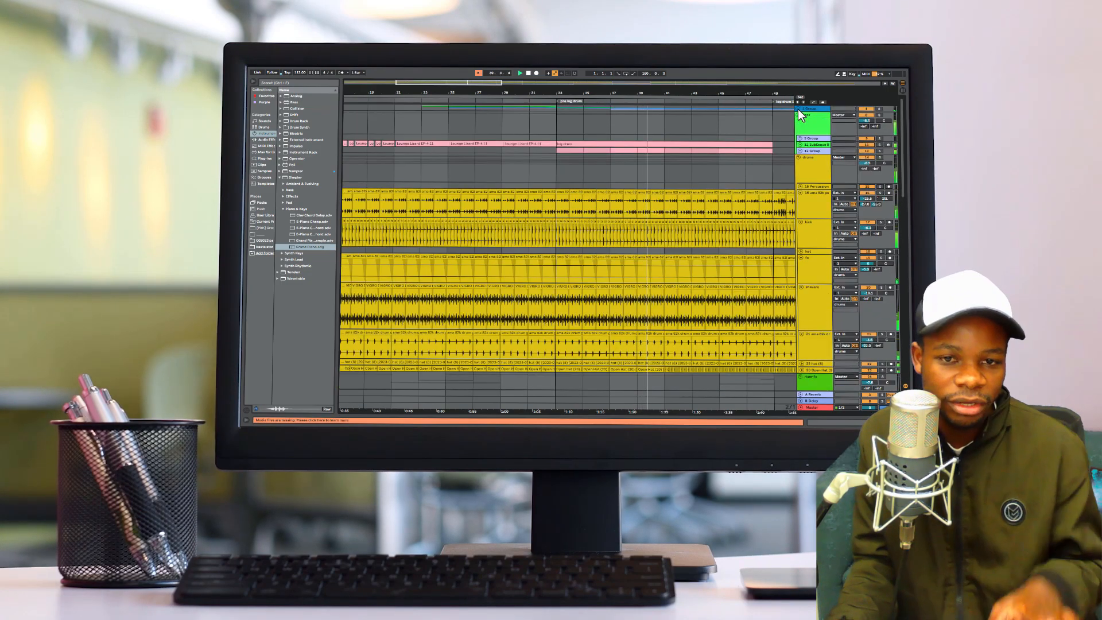
{"action": "left_click", "coordinate": [803, 131]}
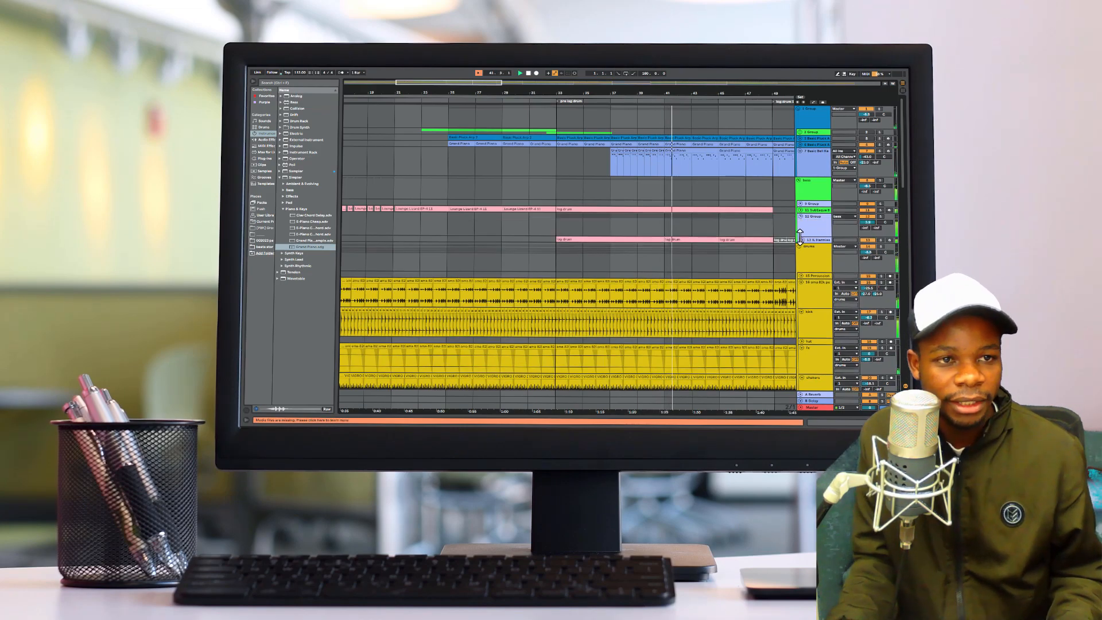
{"action": "left_click", "coordinate": [801, 217]}
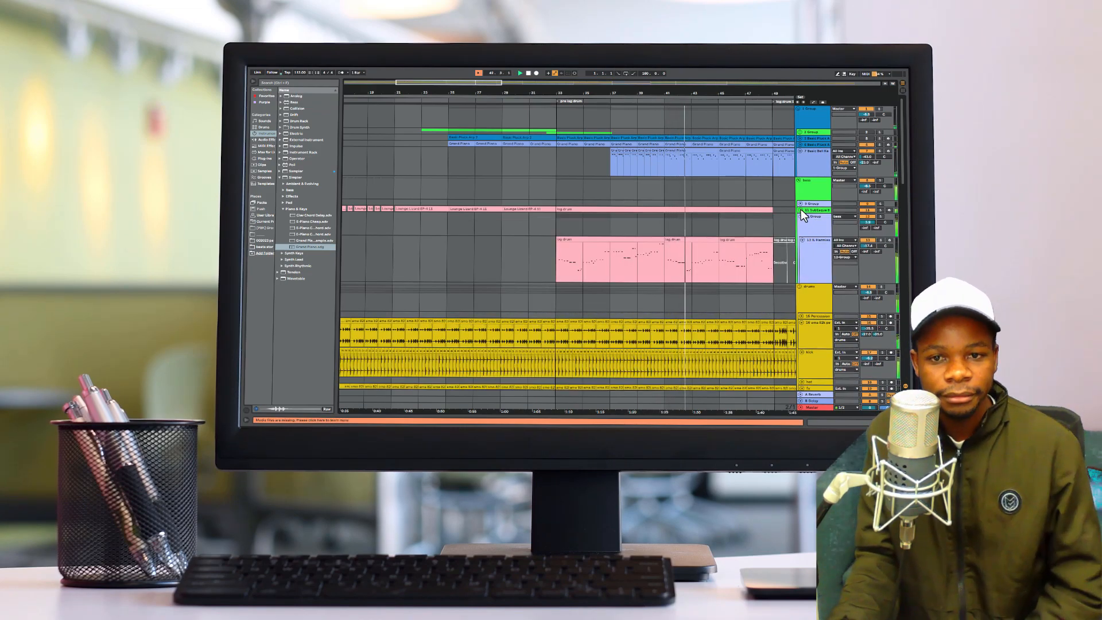
{"action": "left_click", "coordinate": [801, 210]}
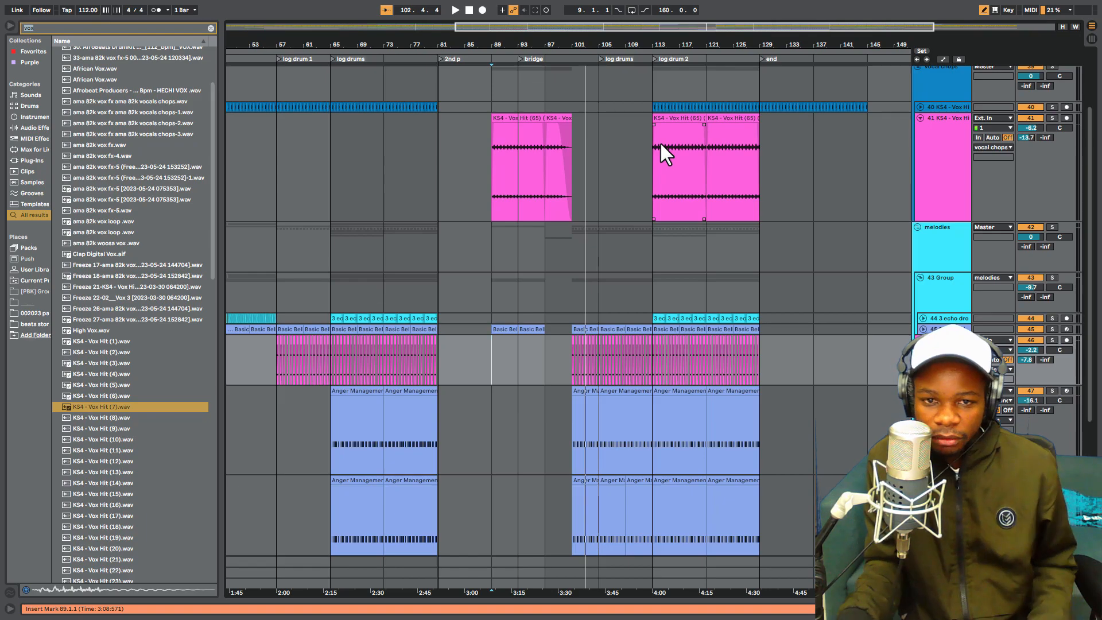
- Play the arrangement from bar 89 and fold the vocal chops and melodies groups
{"action": "key", "text": "space"}
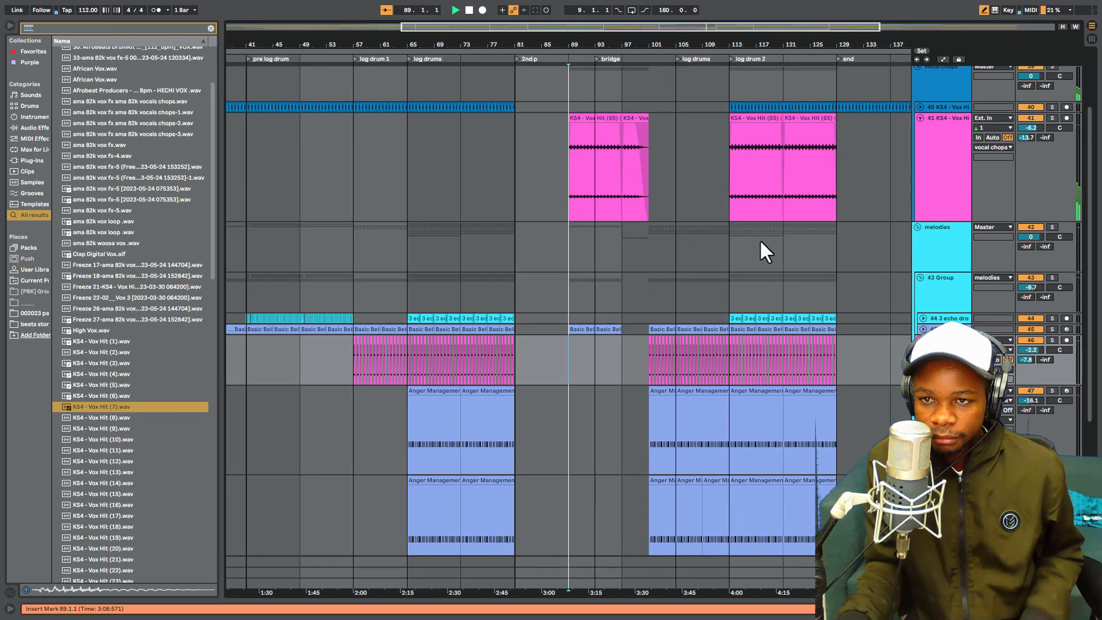
{"action": "scroll", "coordinate": [835, 266], "scroll_direction": "up", "scroll_amount": 5}
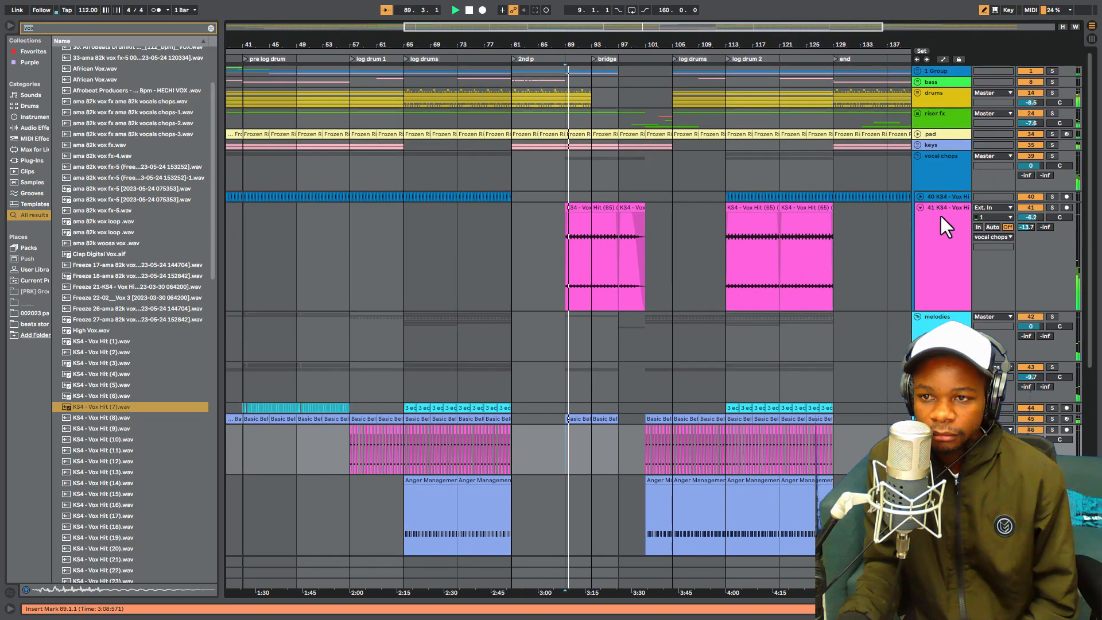
{"action": "left_click", "coordinate": [917, 156]}
{"action": "left_click", "coordinate": [918, 167]}
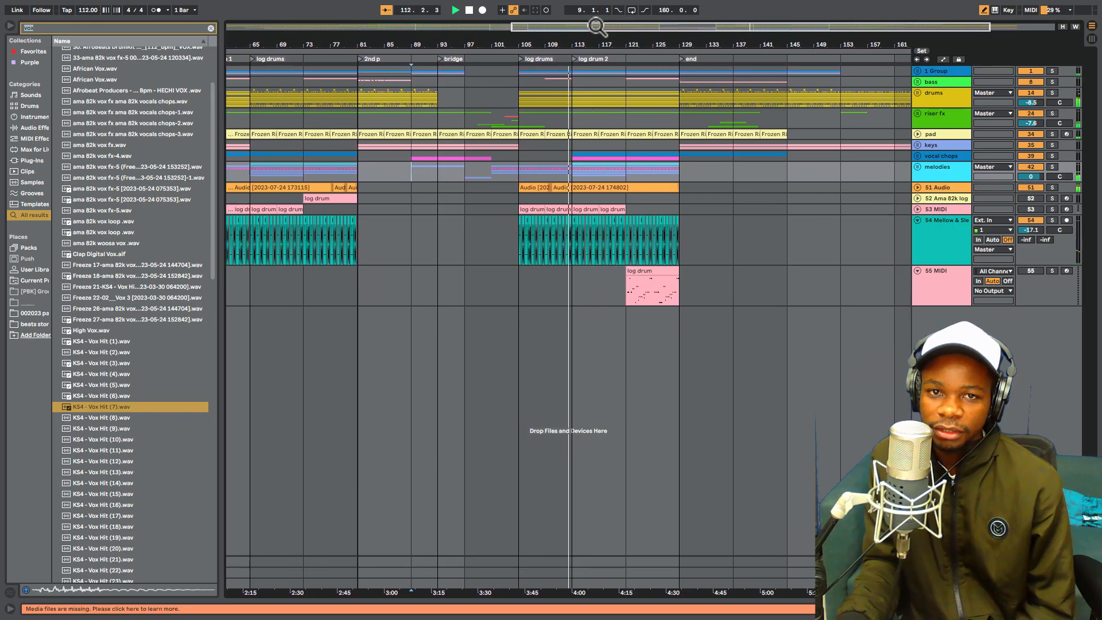
- Follow the playback through the log drum 2 section, viewing it up close and within the full arrangement
{"action": "mouse_move", "coordinate": [581, 41]}
{"action": "left_mouse_down"}
{"action": "mouse_move", "coordinate": [580, 97]}
{"action": "mouse_move", "coordinate": [580, 38]}
{"action": "left_mouse_up"}
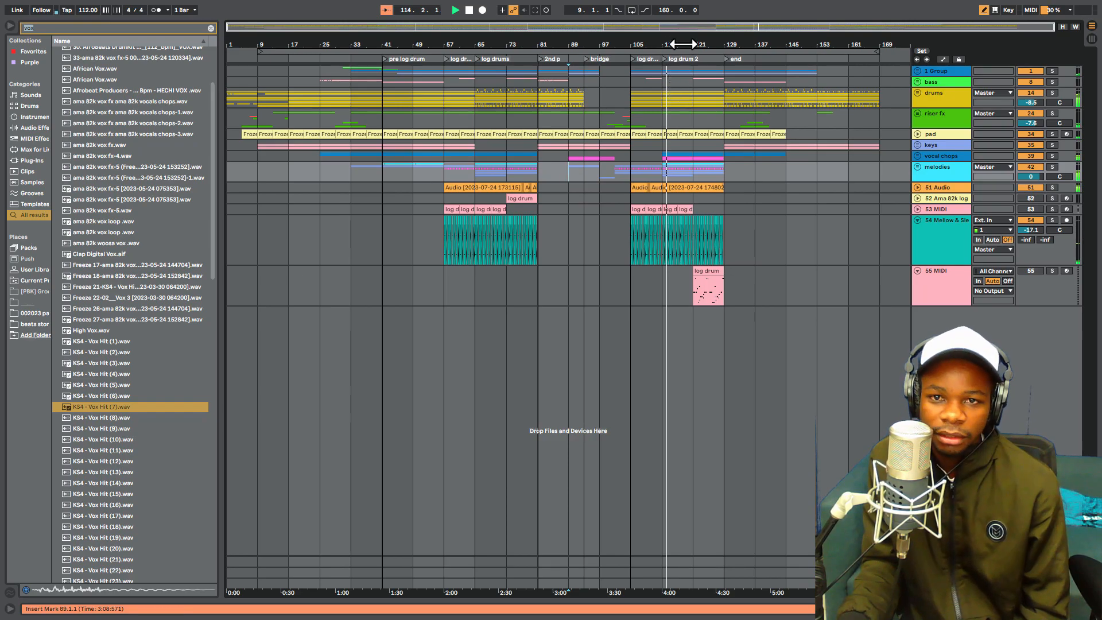
{"action": "left_click_drag", "start_coordinate": [683, 46], "coordinate": [683, 68]}
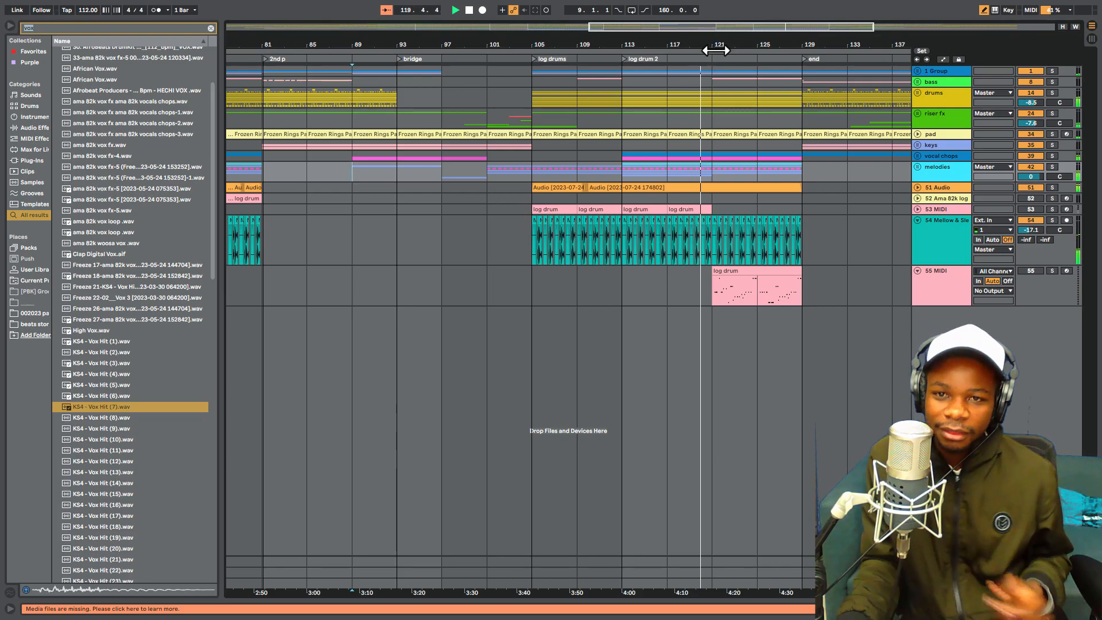
{"action": "left_click_drag", "start_coordinate": [708, 34], "coordinate": [732, 94]}
{"action": "left_click_drag", "start_coordinate": [735, 45], "coordinate": [735, 23]}
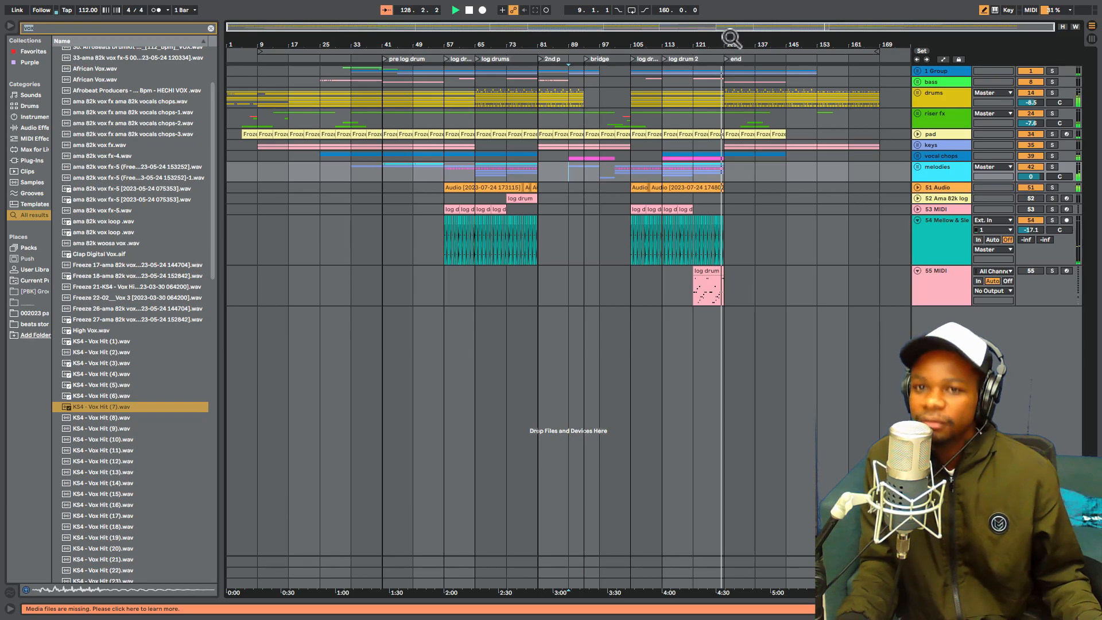
- Mute the melodies and vocal chops groups and play the arrangement from bar 105
{"action": "mouse_move", "coordinate": [731, 43]}
{"action": "left_mouse_down"}
{"action": "mouse_move", "coordinate": [728, 59]}
{"action": "mouse_move", "coordinate": [739, 57]}
{"action": "mouse_move", "coordinate": [730, 45]}
{"action": "left_mouse_up"}
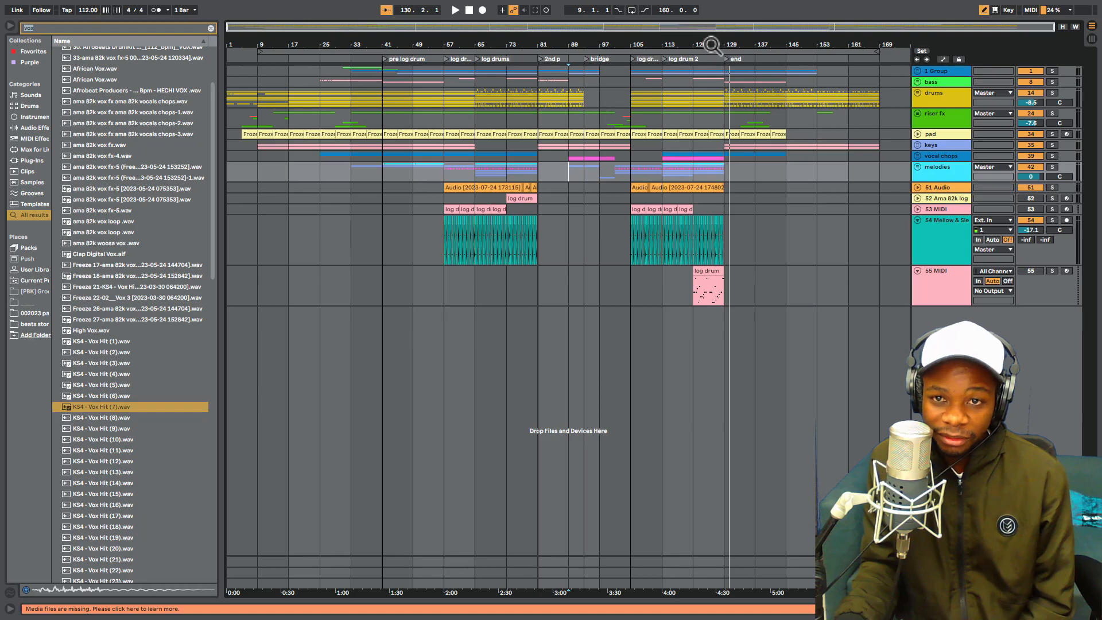
{"action": "left_click_drag", "start_coordinate": [710, 45], "coordinate": [693, 180]}
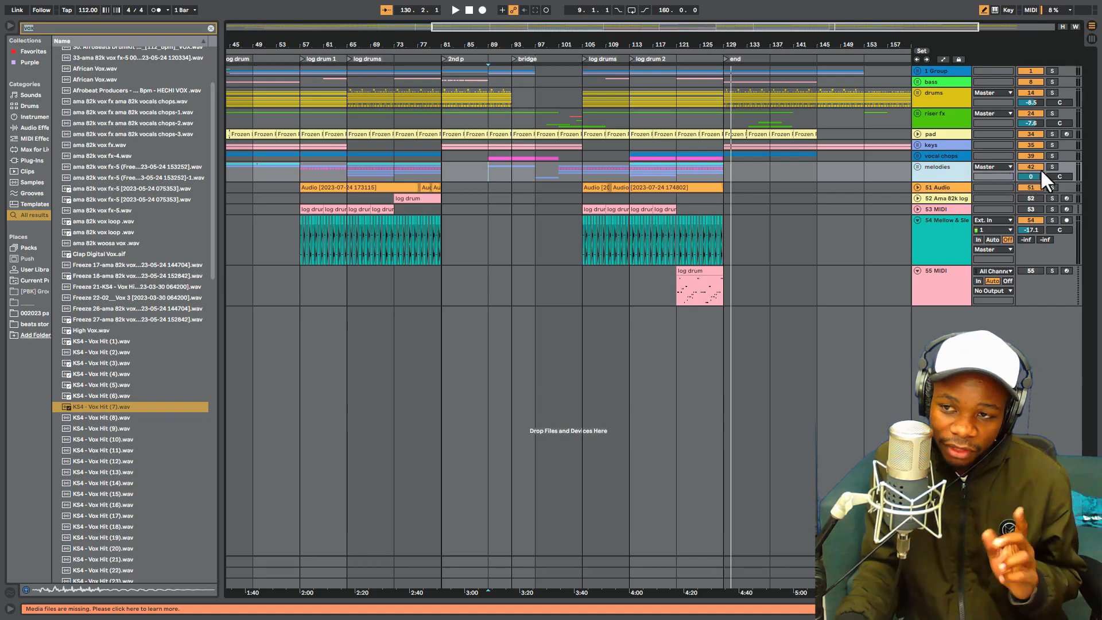
{"action": "left_click", "coordinate": [932, 172]}
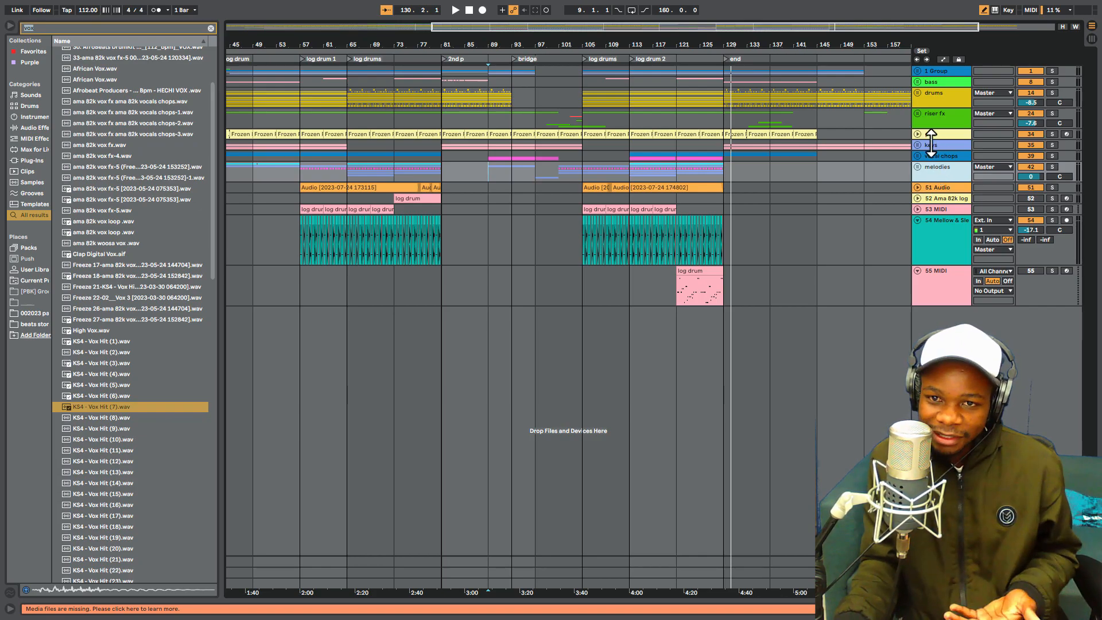
{"action": "left_click", "coordinate": [1029, 167]}
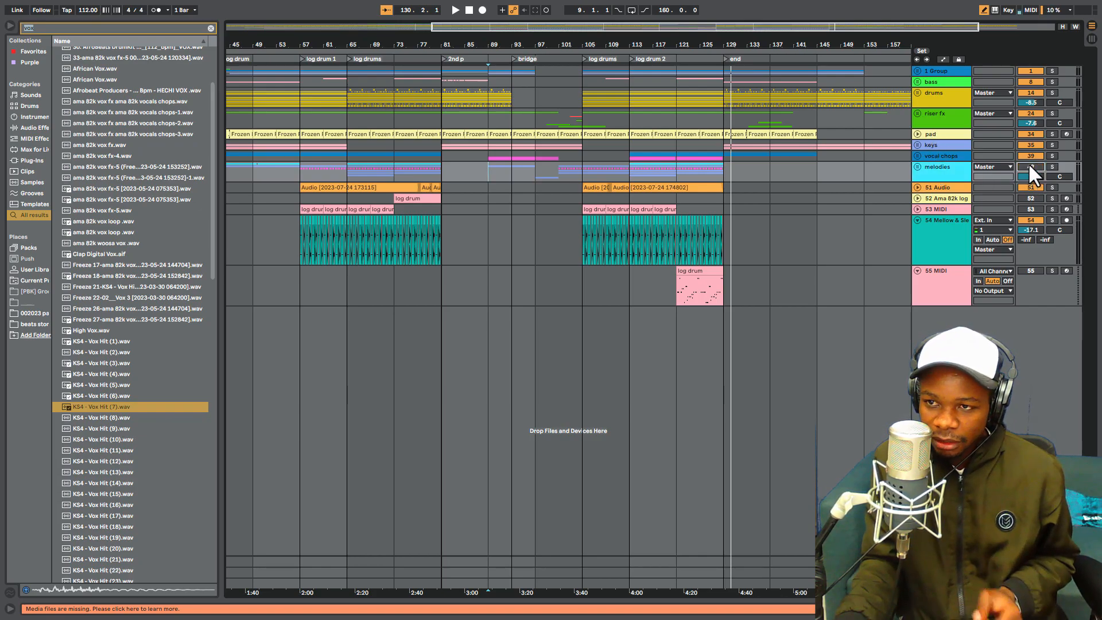
{"action": "left_click", "coordinate": [1031, 156]}
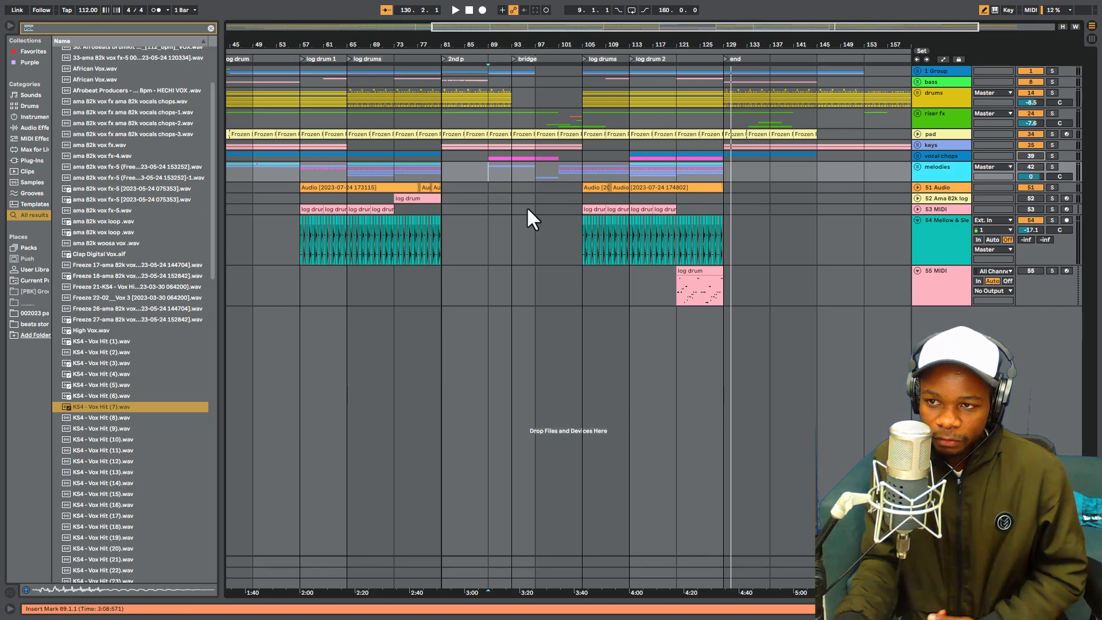
{"action": "left_click", "coordinate": [584, 168]}
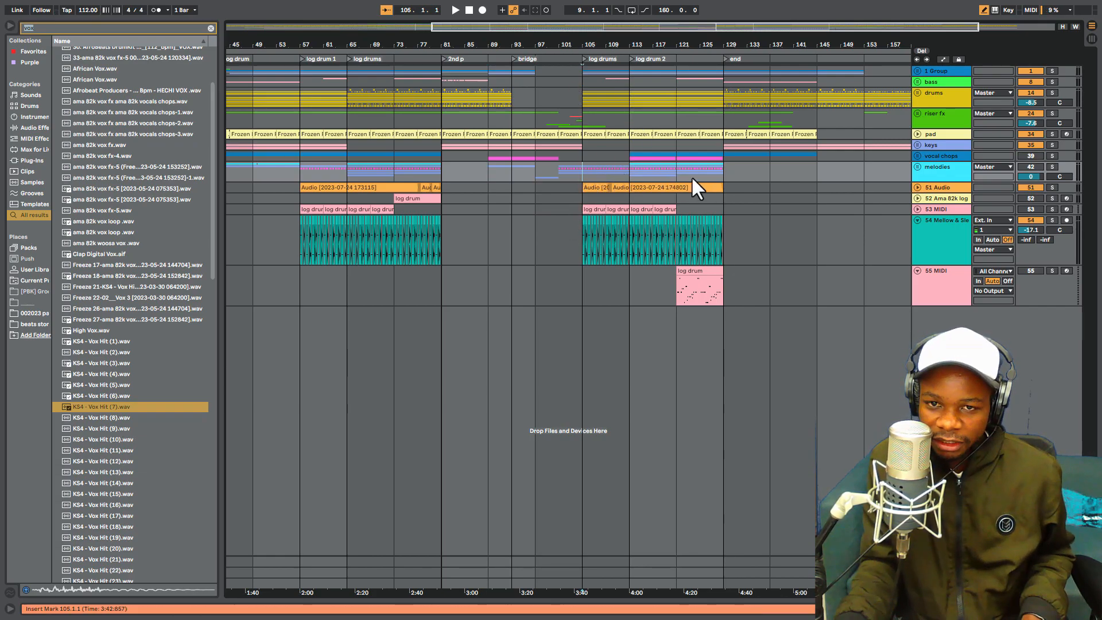
{"action": "key", "text": "space"}
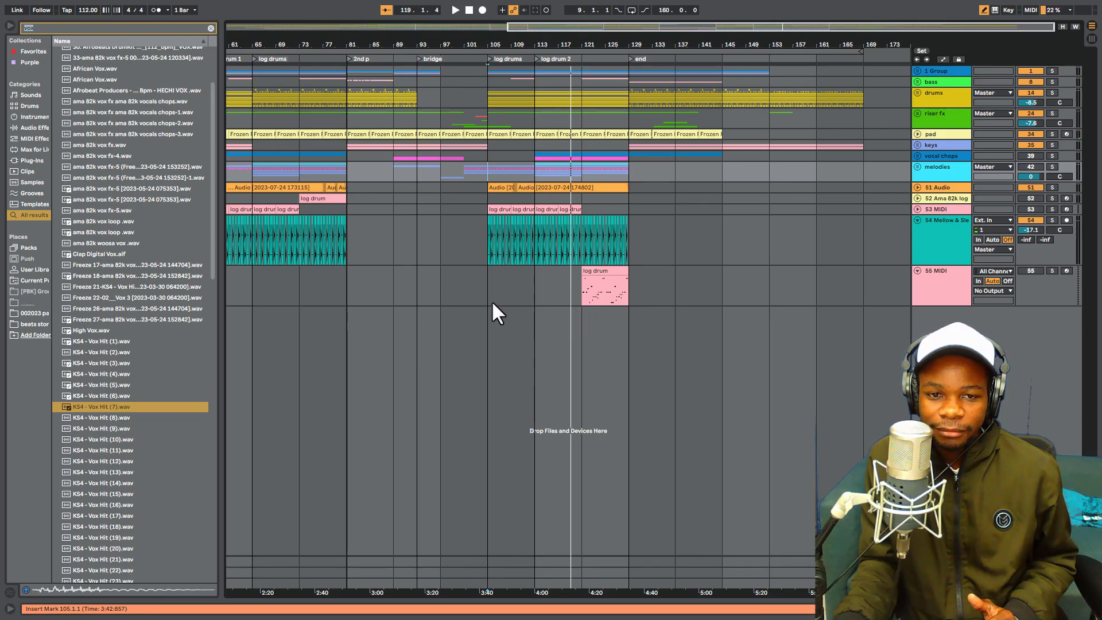
- Highlight bars 105 to 129 across all tracks and within the melodies and vocal chops groups, and place the insert marker at bar 113
{"action": "left_click_drag", "start_coordinate": [485, 298], "coordinate": [635, 73]}
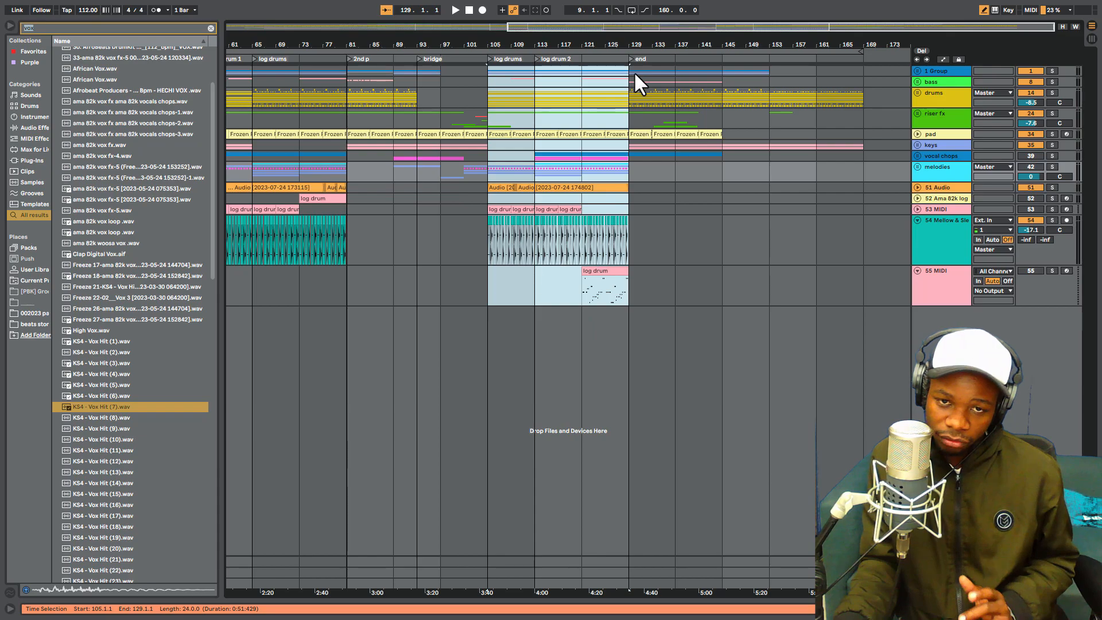
{"action": "left_click_drag", "start_coordinate": [487, 173], "coordinate": [632, 155]}
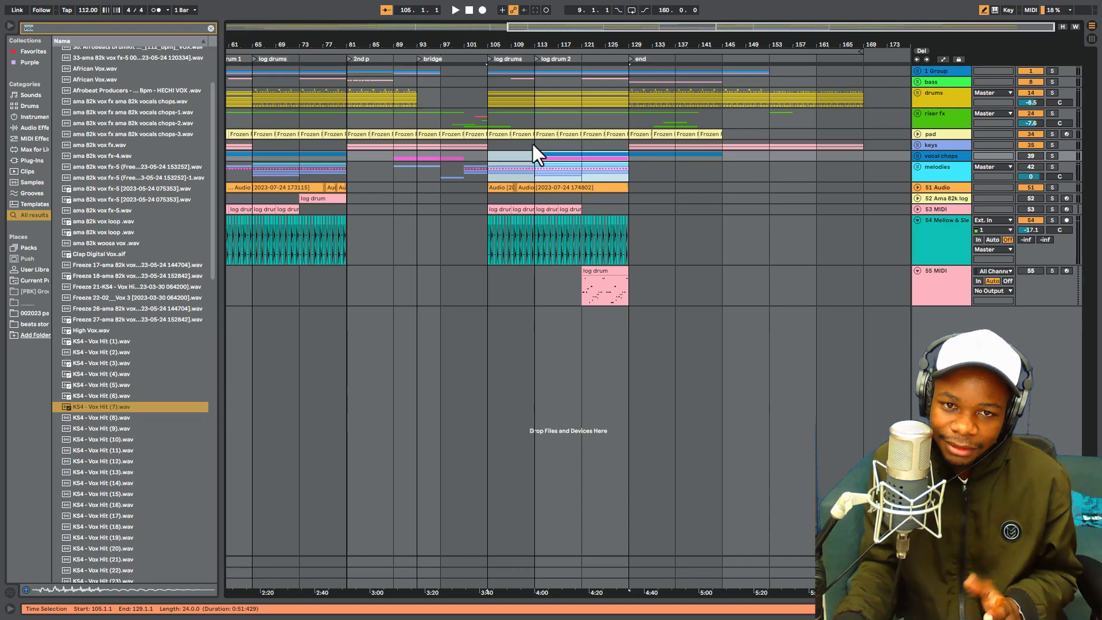
{"action": "left_click_drag", "start_coordinate": [540, 45], "coordinate": [573, 45]}
{"action": "left_click", "coordinate": [566, 169]}
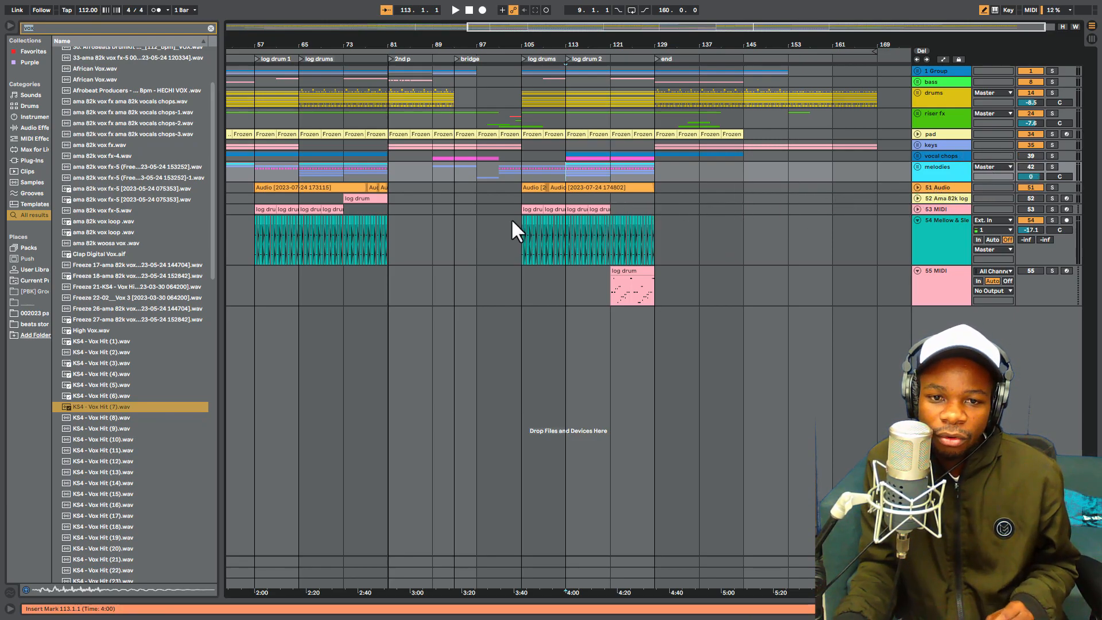
- Play the 51 Audio track soloed from bar 105
{"action": "left_click", "coordinate": [523, 187]}
{"action": "key", "text": "space"}
{"action": "left_click", "coordinate": [1052, 187]}
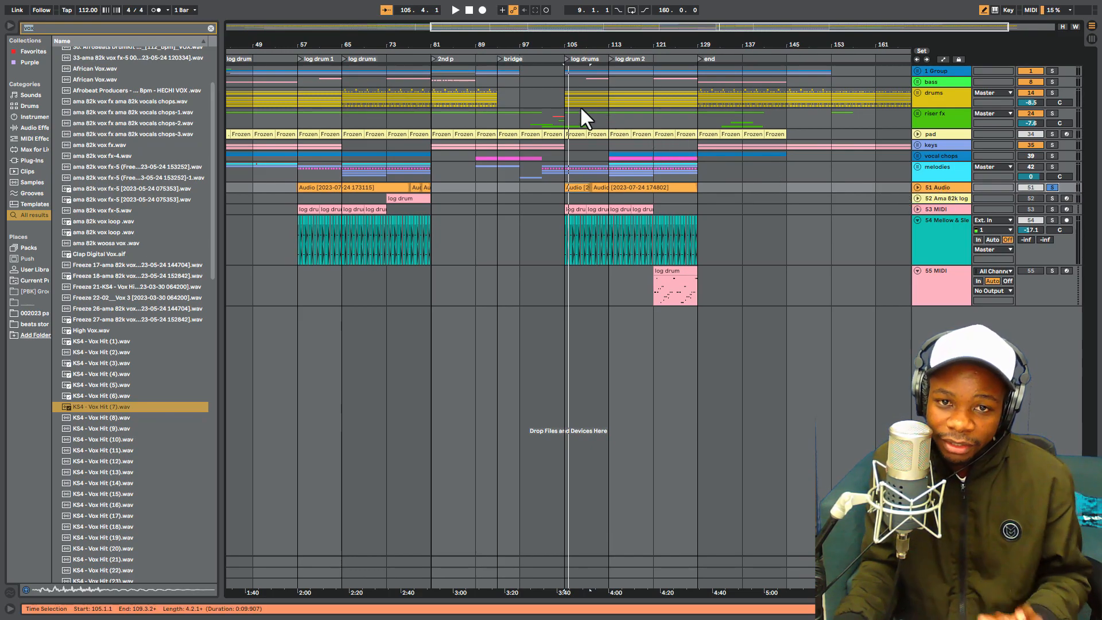
- Highlight the drums and riser fx groups from bar 105, and replay that section while removing the solo from 51 Audio
{"action": "left_click_drag", "start_coordinate": [563, 95], "coordinate": [673, 105]}
{"action": "mouse_move", "coordinate": [566, 117]}
{"action": "left_mouse_down"}
{"action": "mouse_move", "coordinate": [670, 118]}
{"action": "mouse_move", "coordinate": [579, 122]}
{"action": "left_mouse_up"}
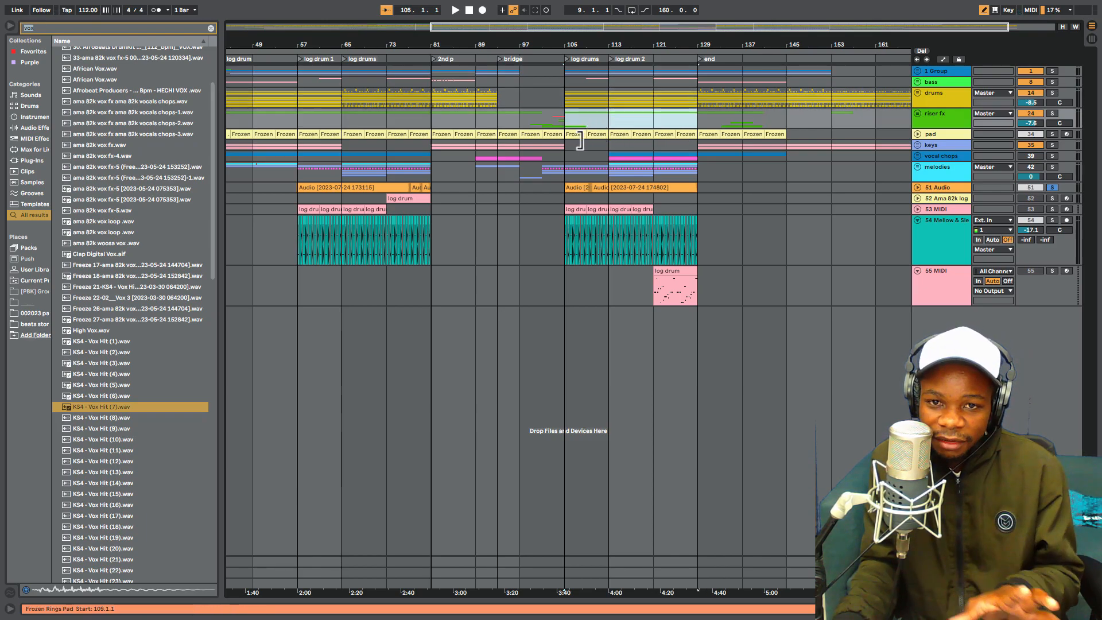
{"action": "left_click", "coordinate": [562, 242]}
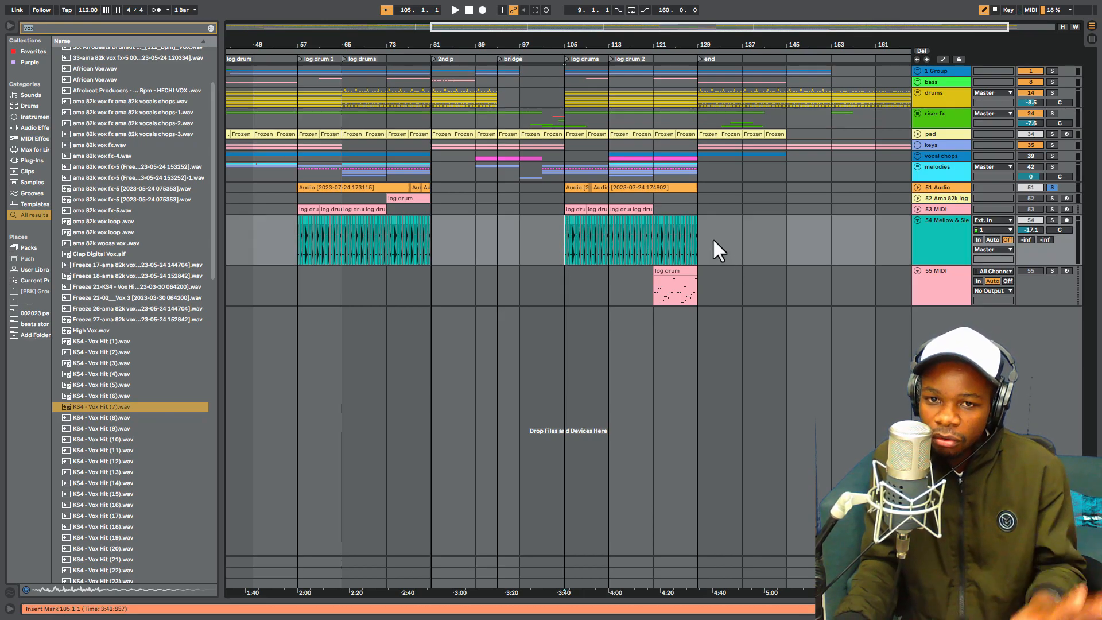
{"action": "key", "text": "space"}
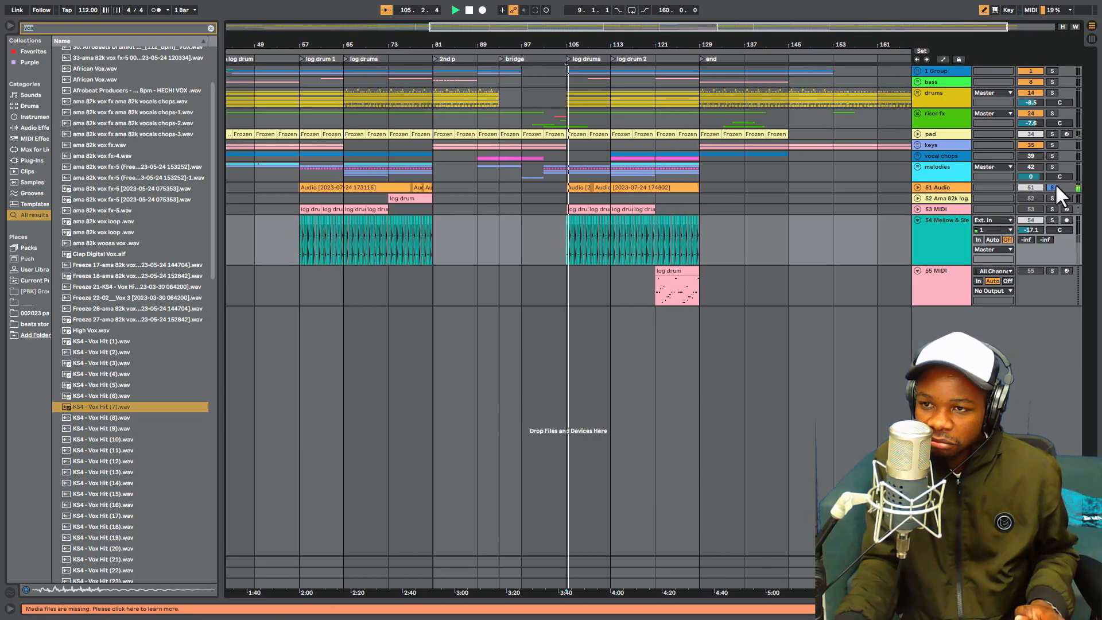
{"action": "key", "text": "space"}
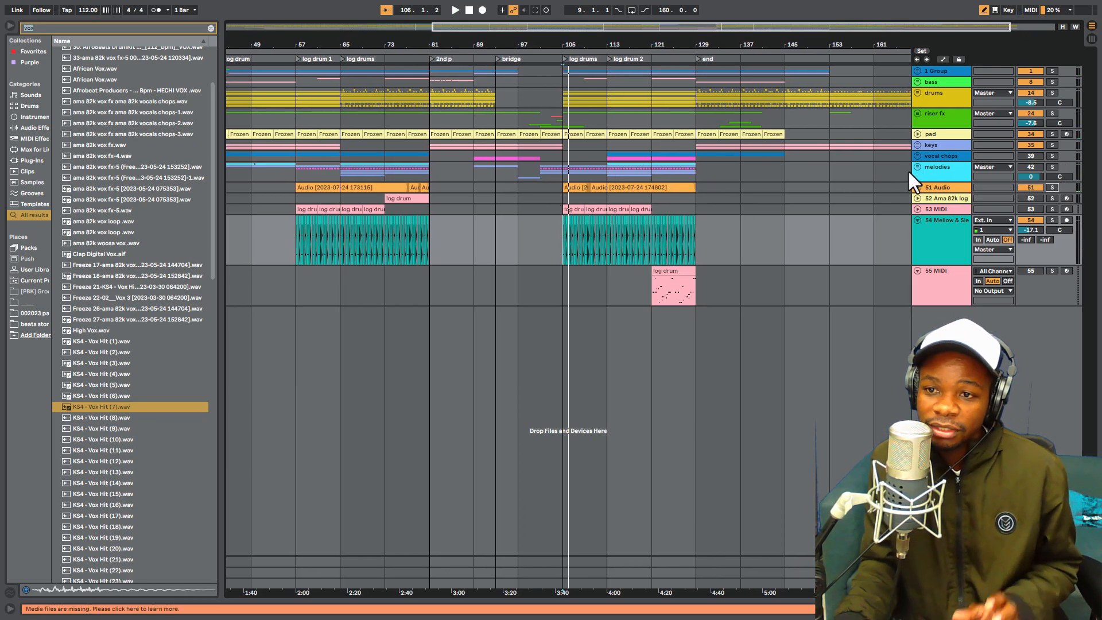
- Play the arrangement from bar 89 with the drums group soloed, and add the riser fx group to the solo
{"action": "left_click", "coordinate": [942, 173]}
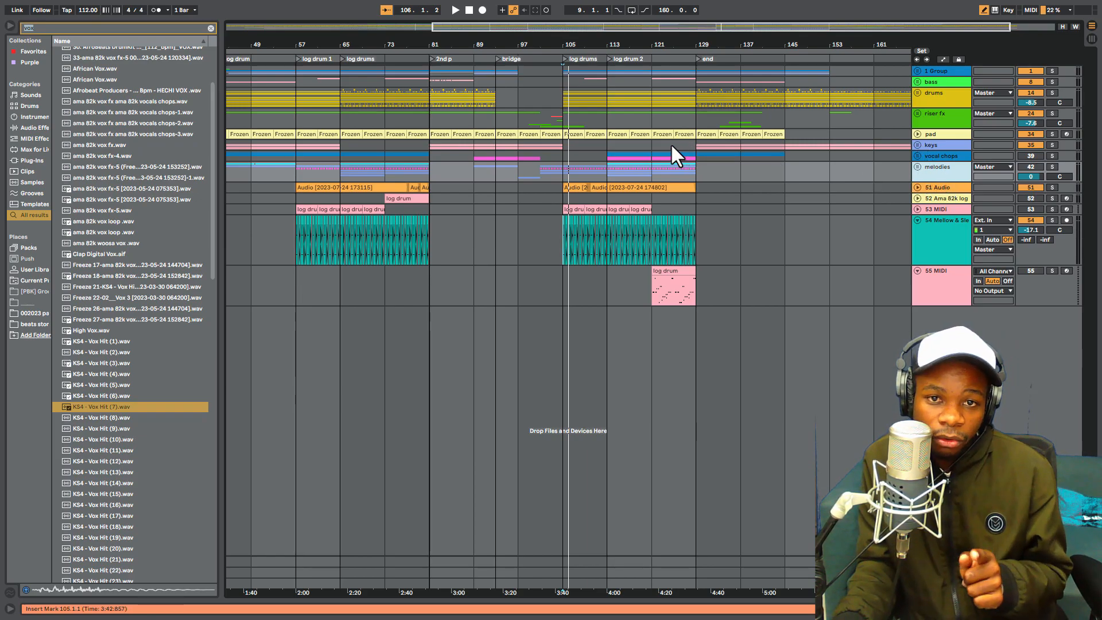
{"action": "left_click_drag", "start_coordinate": [566, 44], "coordinate": [593, 22]}
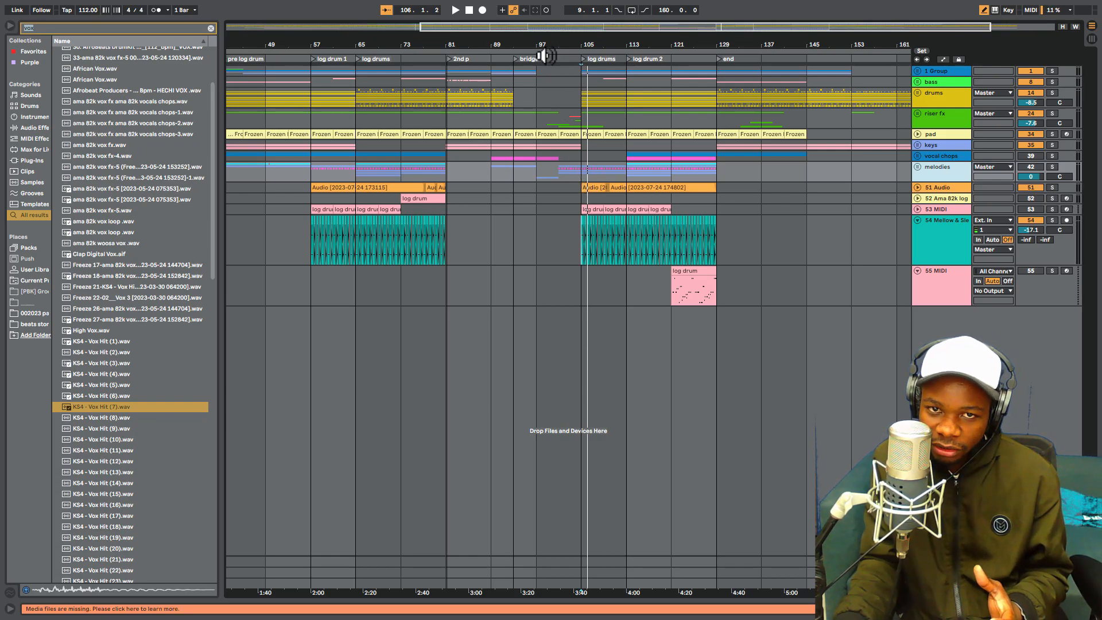
{"action": "left_click_drag", "start_coordinate": [548, 47], "coordinate": [548, 86]}
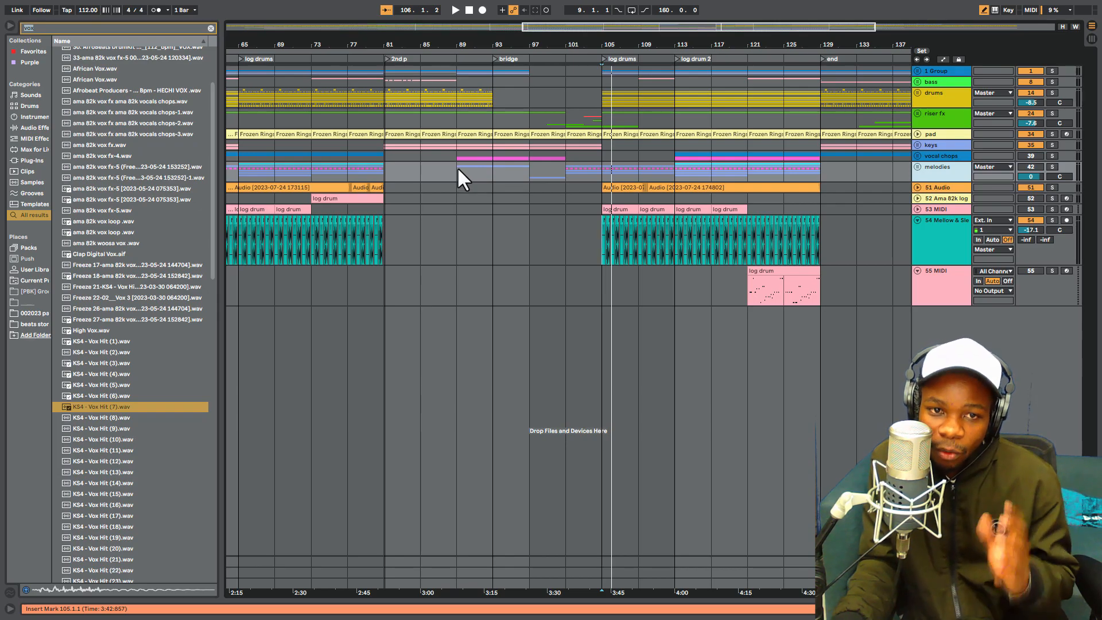
{"action": "left_click_drag", "start_coordinate": [618, 39], "coordinate": [685, 37]}
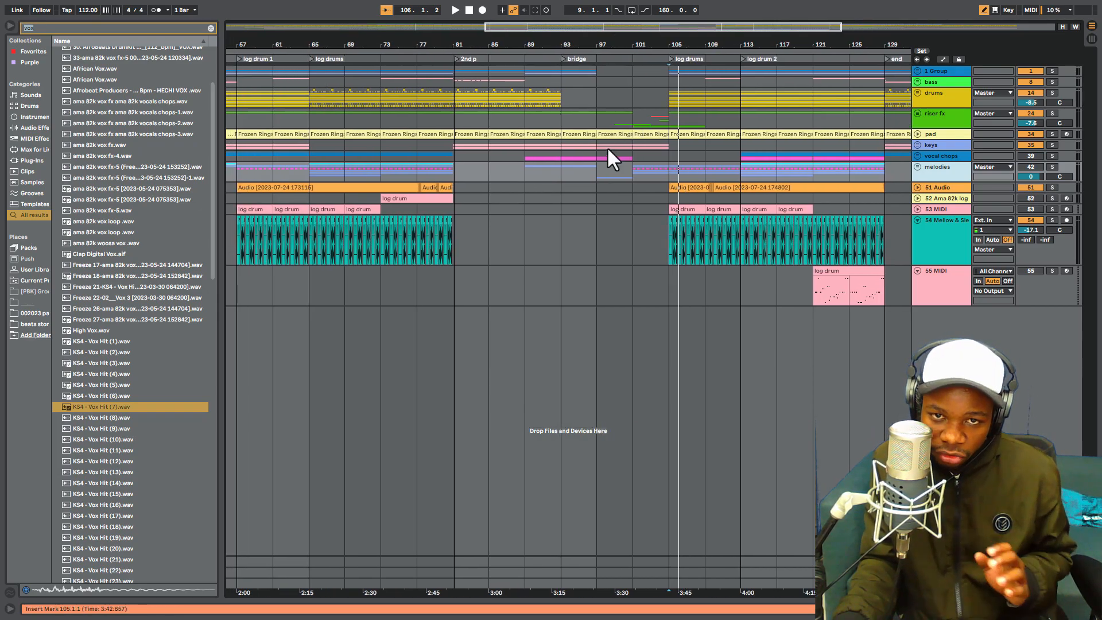
{"action": "left_click", "coordinate": [526, 95]}
{"action": "left_click", "coordinate": [1053, 92]}
{"action": "key", "text": "space"}
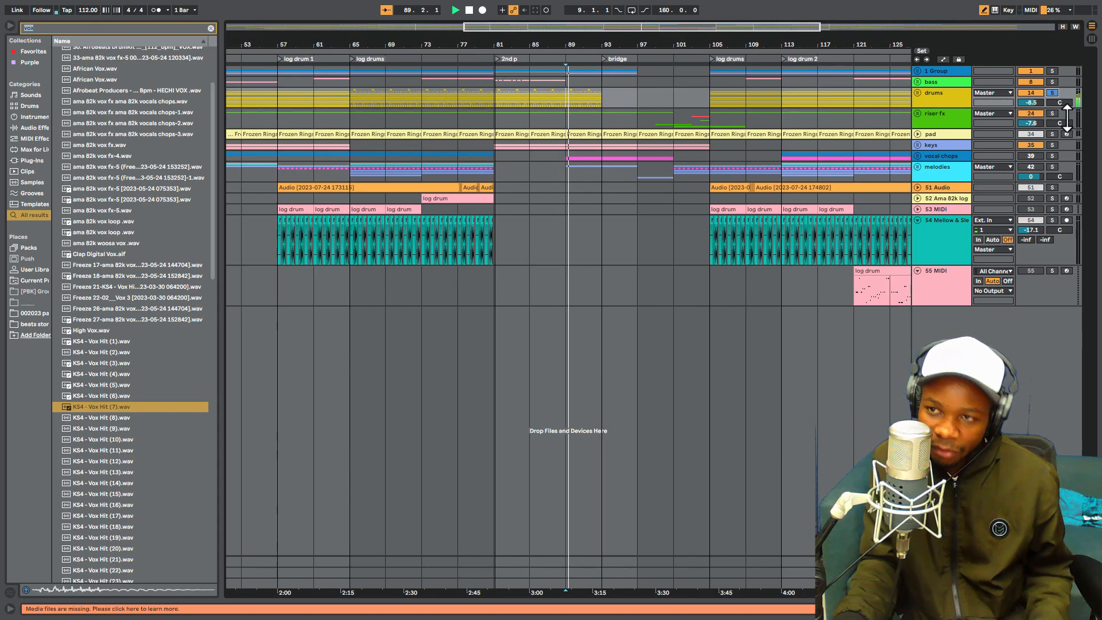
{"action": "left_click", "coordinate": [1054, 113]}
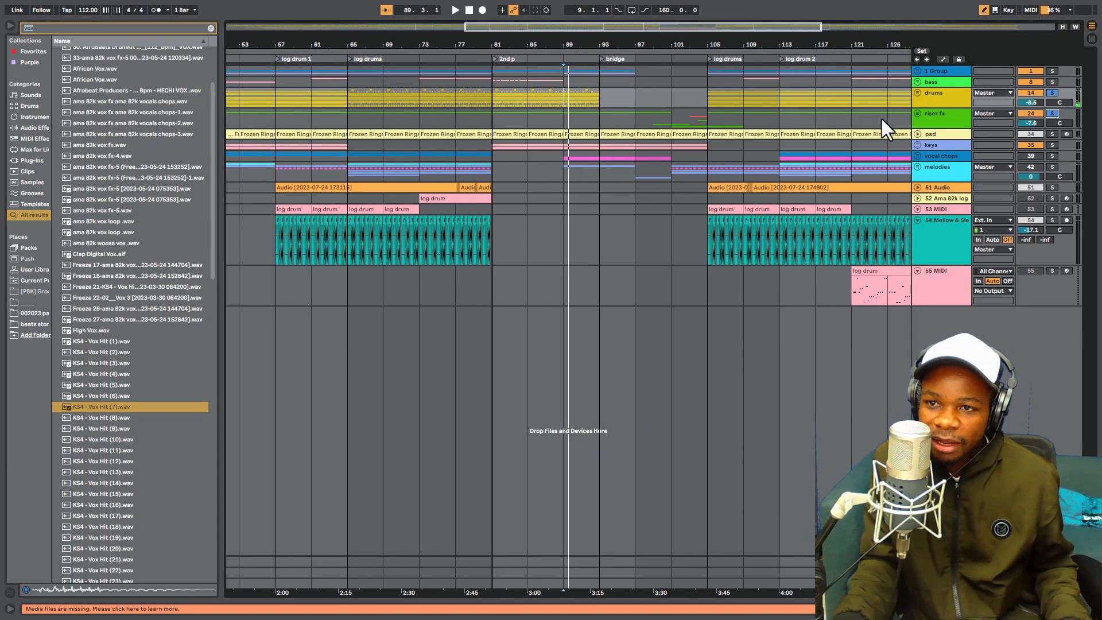
- Unfold the drums and riser fx groups to examine their tracks around bar 89, and fold both groups again
{"action": "left_click", "coordinate": [917, 113]}
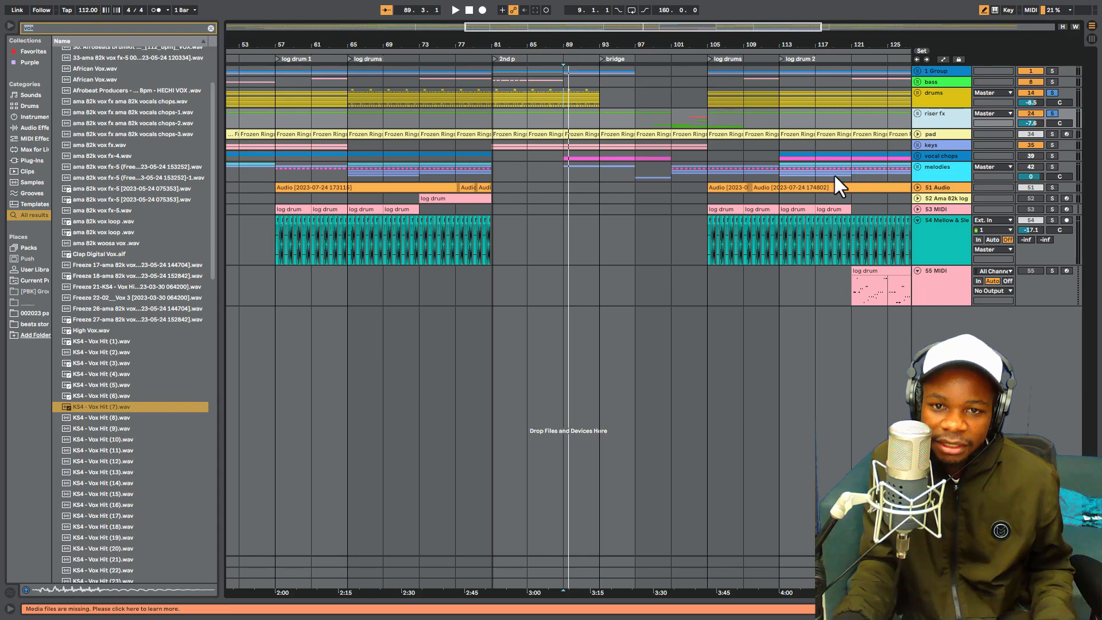
{"action": "left_click", "coordinate": [921, 164]}
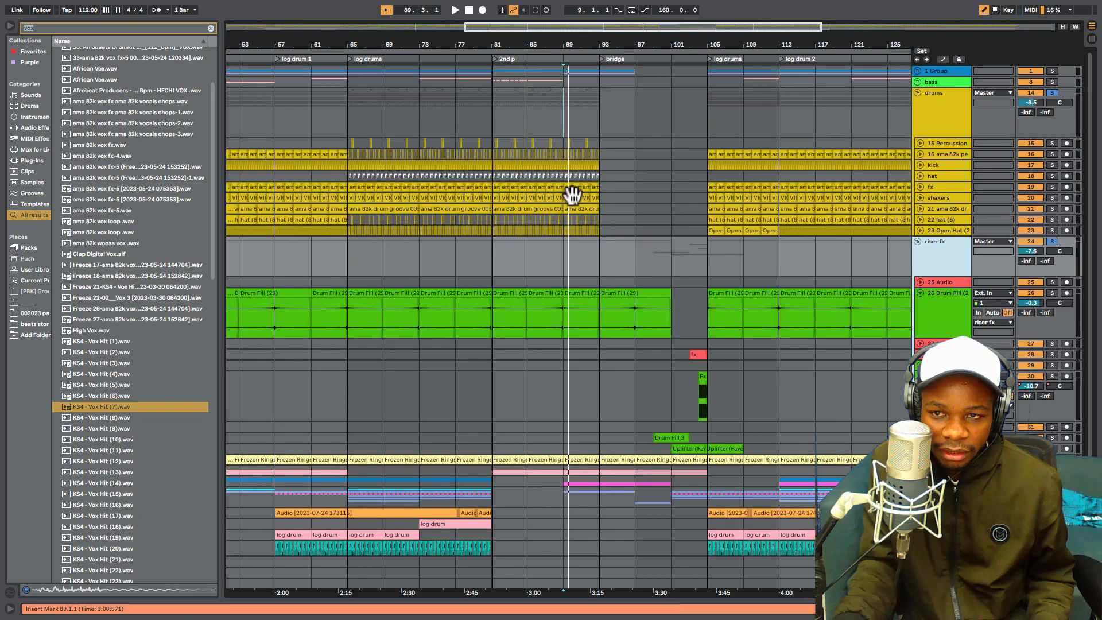
{"action": "scroll", "coordinate": [550, 307], "scroll_direction": "down", "scroll_amount": 2}
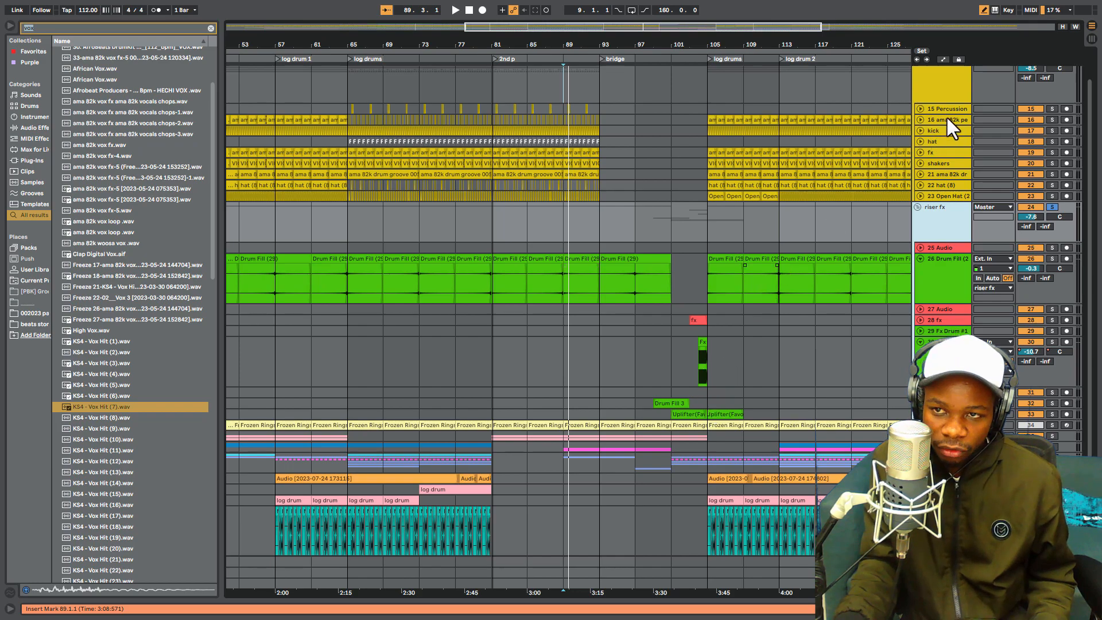
{"action": "scroll", "coordinate": [931, 121], "scroll_direction": "up", "scroll_amount": 1}
{"action": "left_click", "coordinate": [919, 81]}
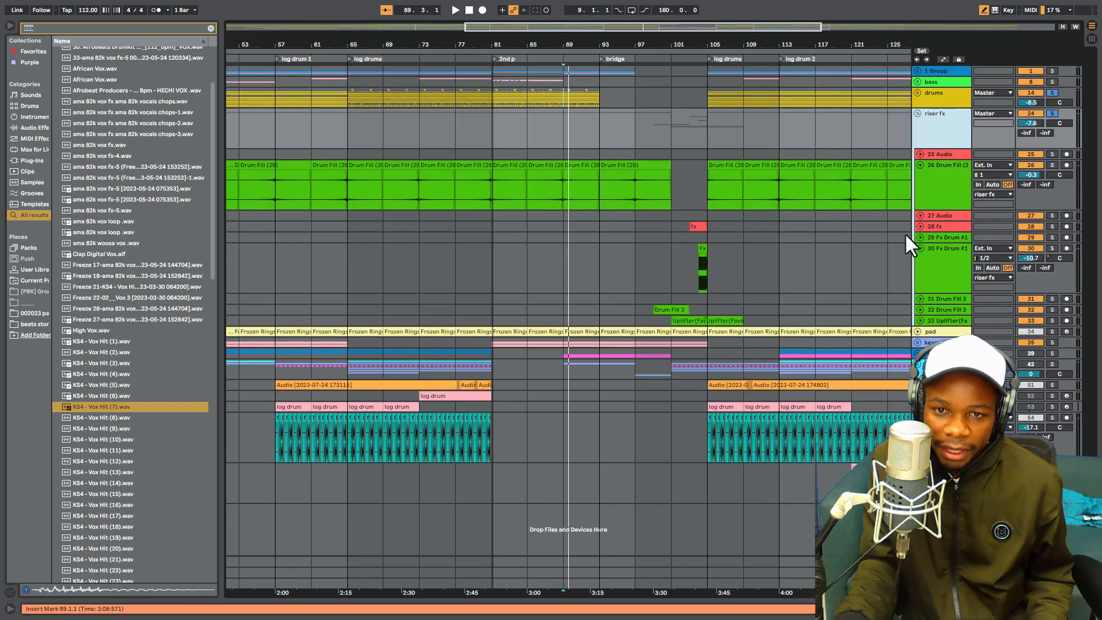
{"action": "left_click", "coordinate": [918, 113]}
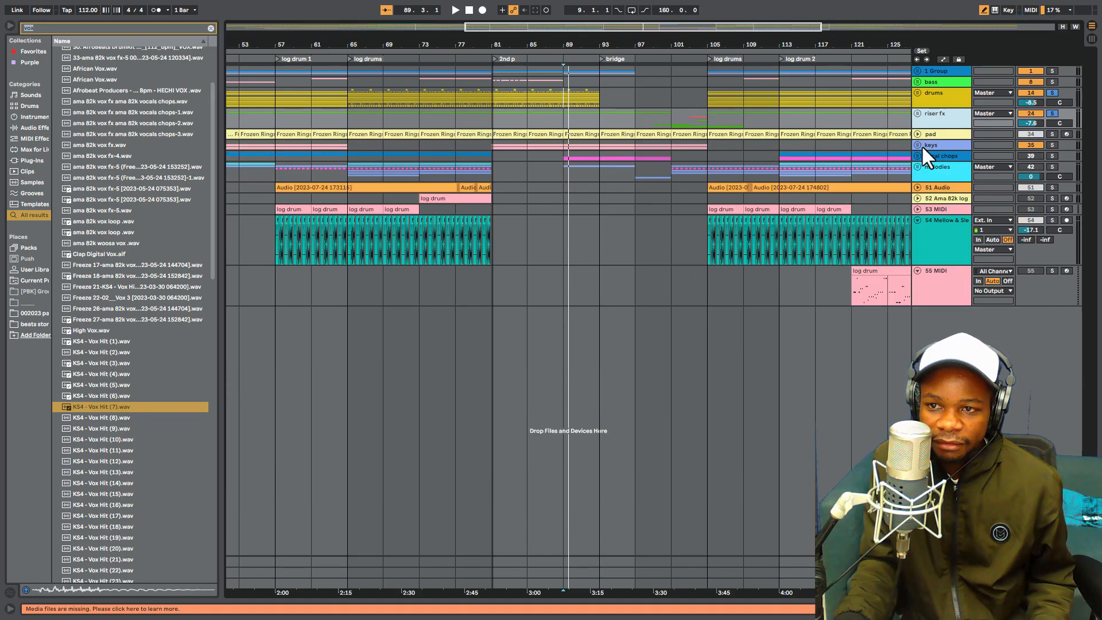
- Unfold the keys group and the pad track, and play the pad soloed before removing its solo
{"action": "left_click", "coordinate": [917, 144]}
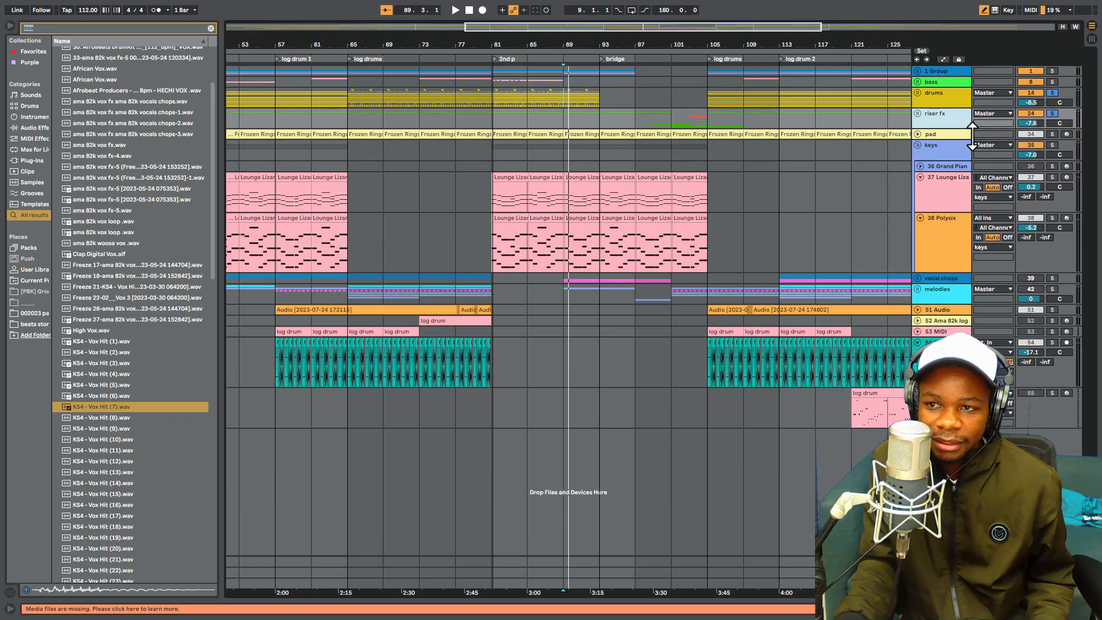
{"action": "left_click", "coordinate": [916, 134]}
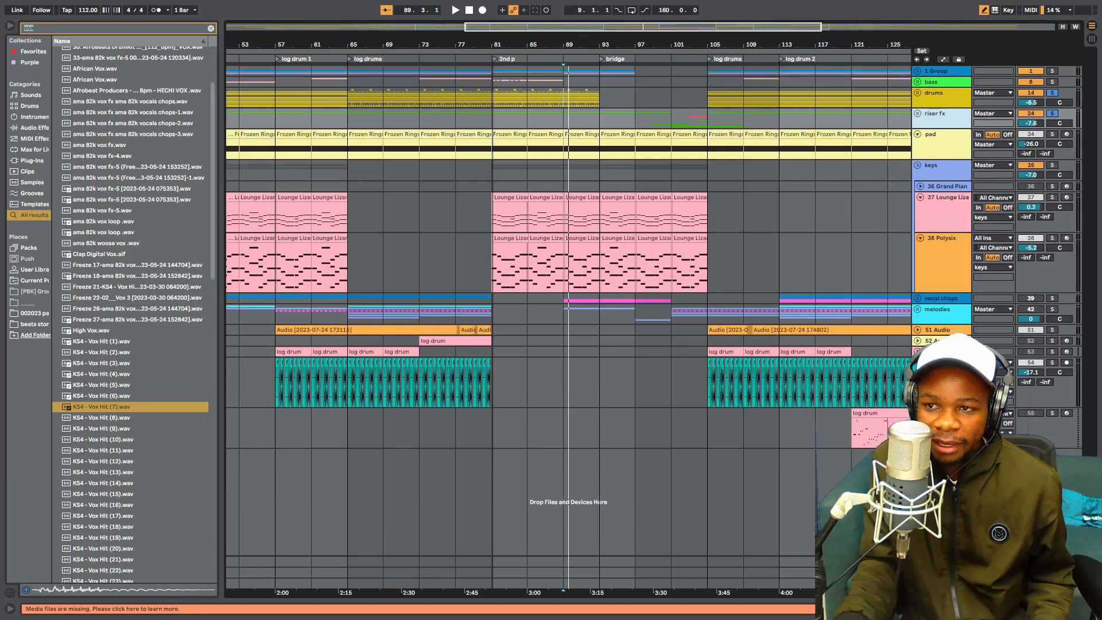
{"action": "left_click", "coordinate": [1052, 134]}
{"action": "key", "text": "space"}
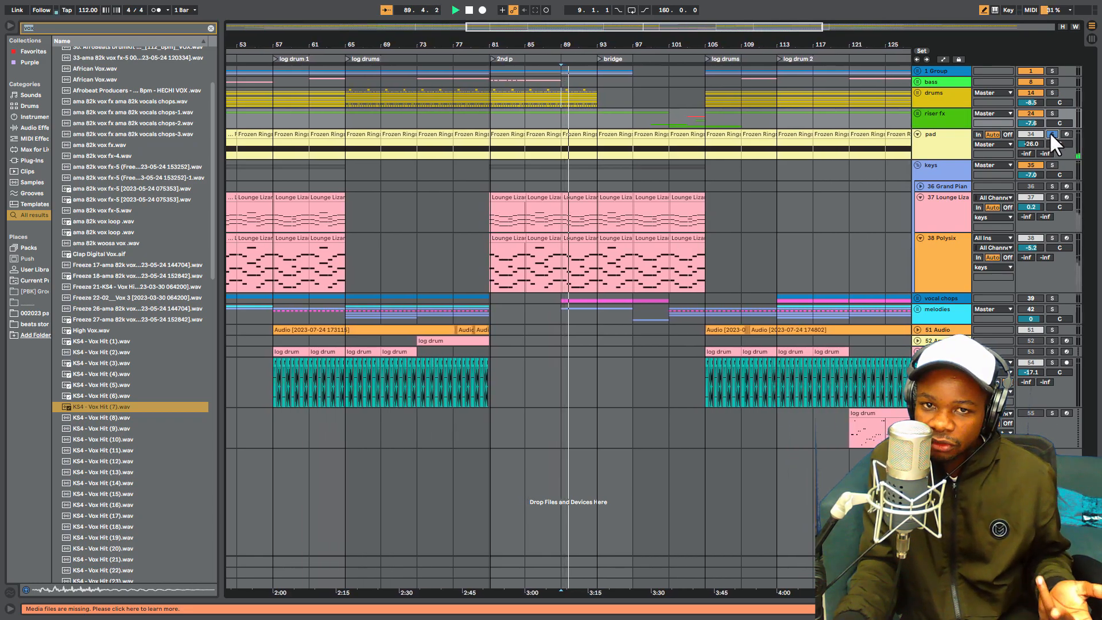
{"action": "left_click", "coordinate": [1052, 134]}
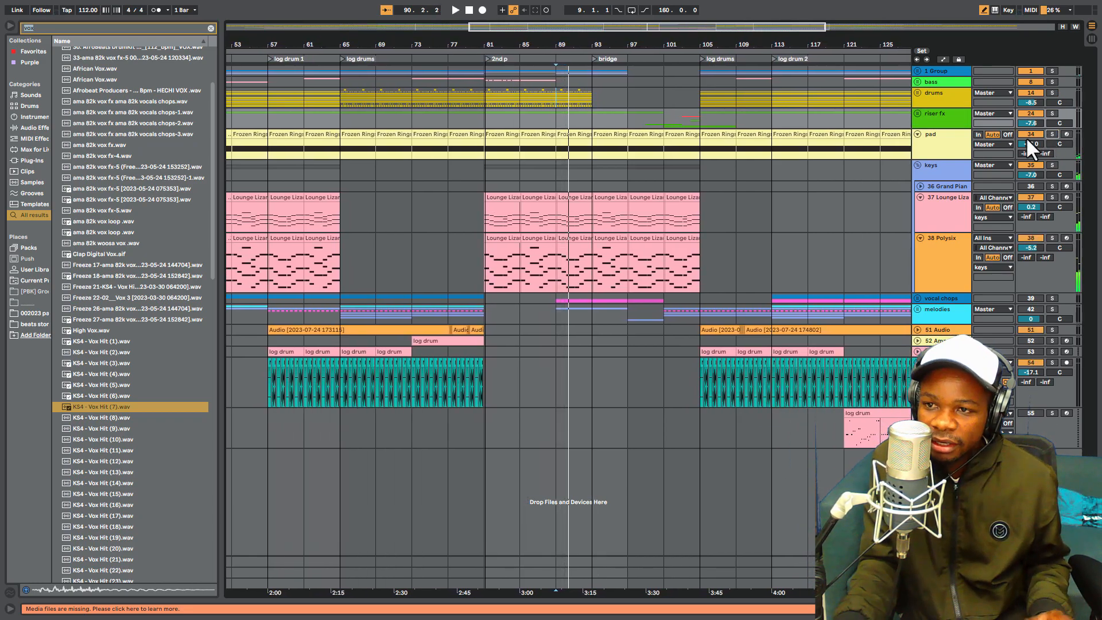
- Play the keys group soloed, and remove the solo and fold the keys group and pad track
{"action": "left_click", "coordinate": [1053, 165]}
{"action": "key", "text": "space"}
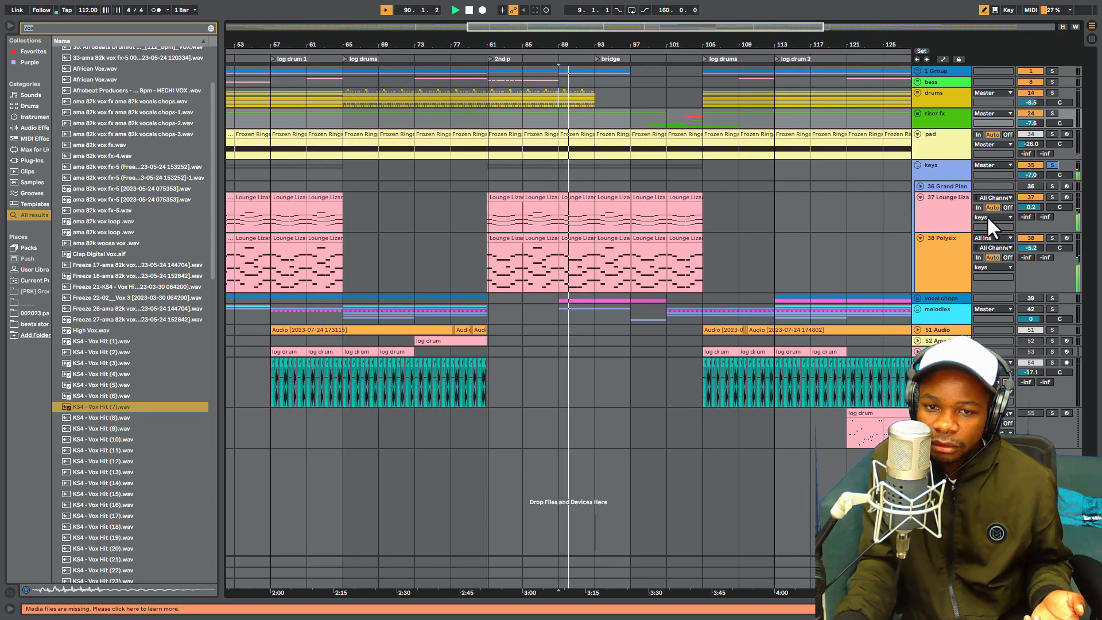
{"action": "left_click", "coordinate": [1052, 165]}
{"action": "key", "text": "space"}
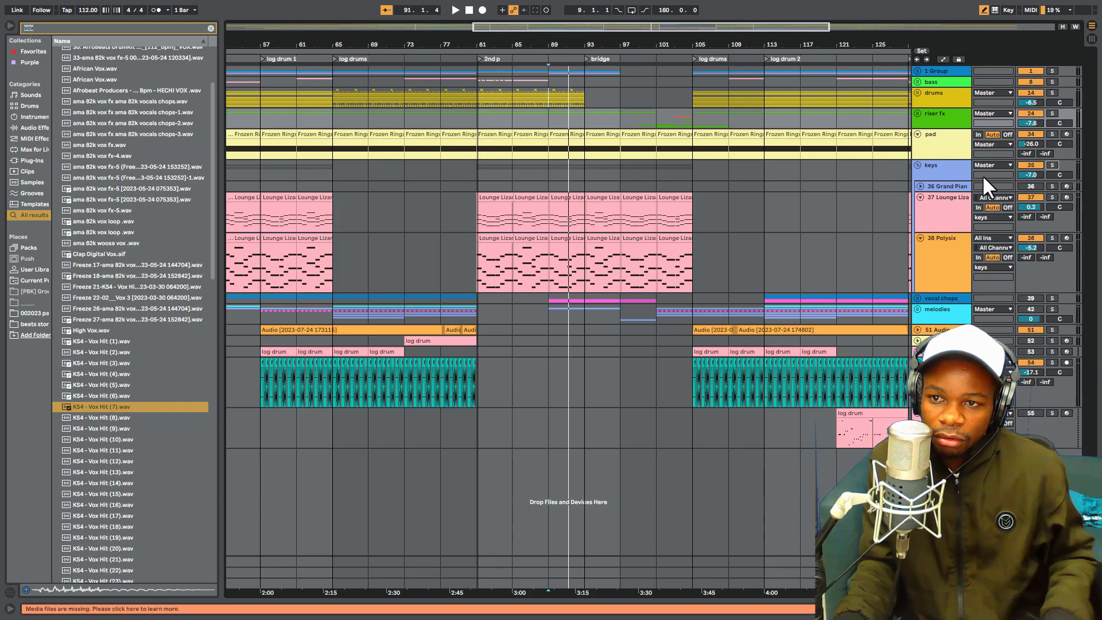
{"action": "left_click", "coordinate": [918, 165]}
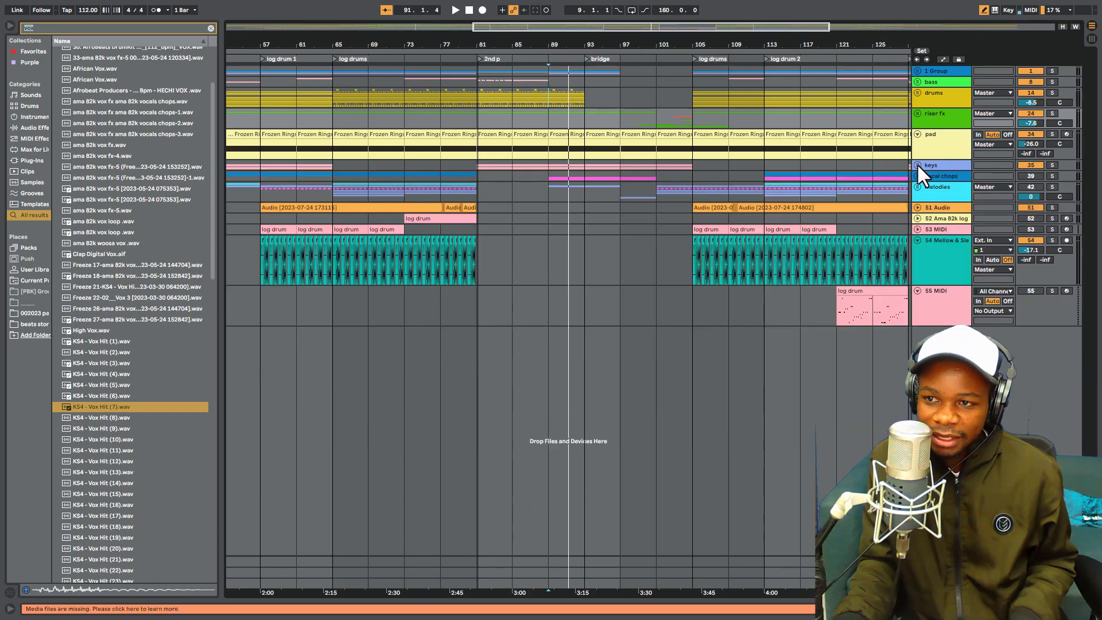
{"action": "left_click", "coordinate": [918, 136]}
- Play the arrangement from bar 89 into the bridge, and select bars 101 to 125 of the melodies group
{"action": "key", "text": "space"}
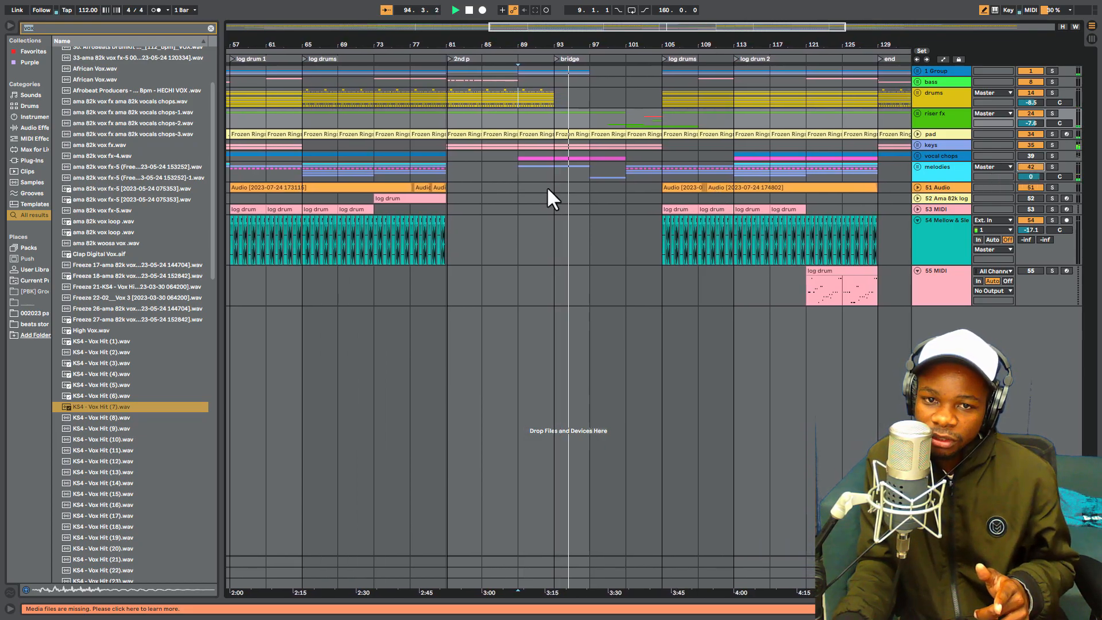
{"action": "left_click", "coordinate": [548, 168]}
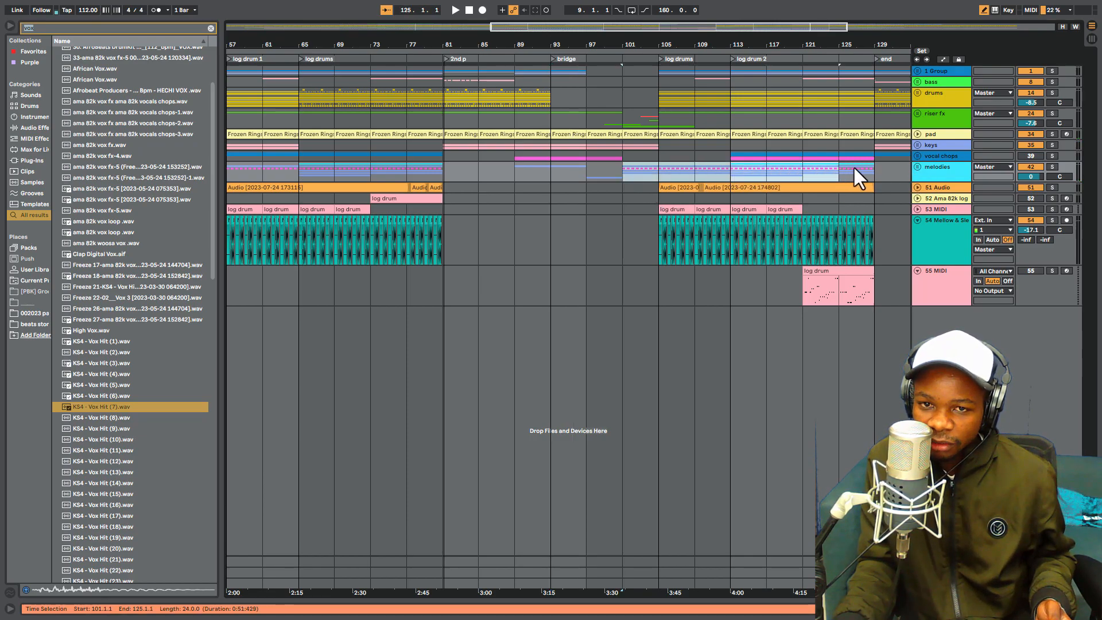
- Select bars 101 to 129 of the melodies group, and play the arrangement from bar 89 and bar 93
{"action": "left_click", "coordinate": [632, 165]}
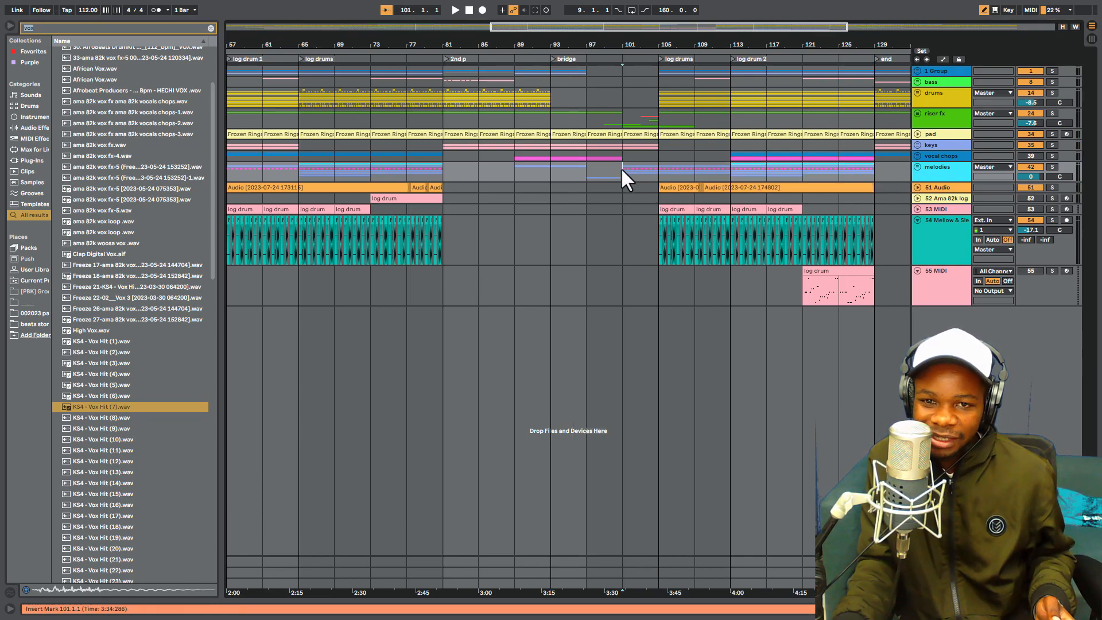
{"action": "left_click_drag", "start_coordinate": [621, 167], "coordinate": [807, 177]}
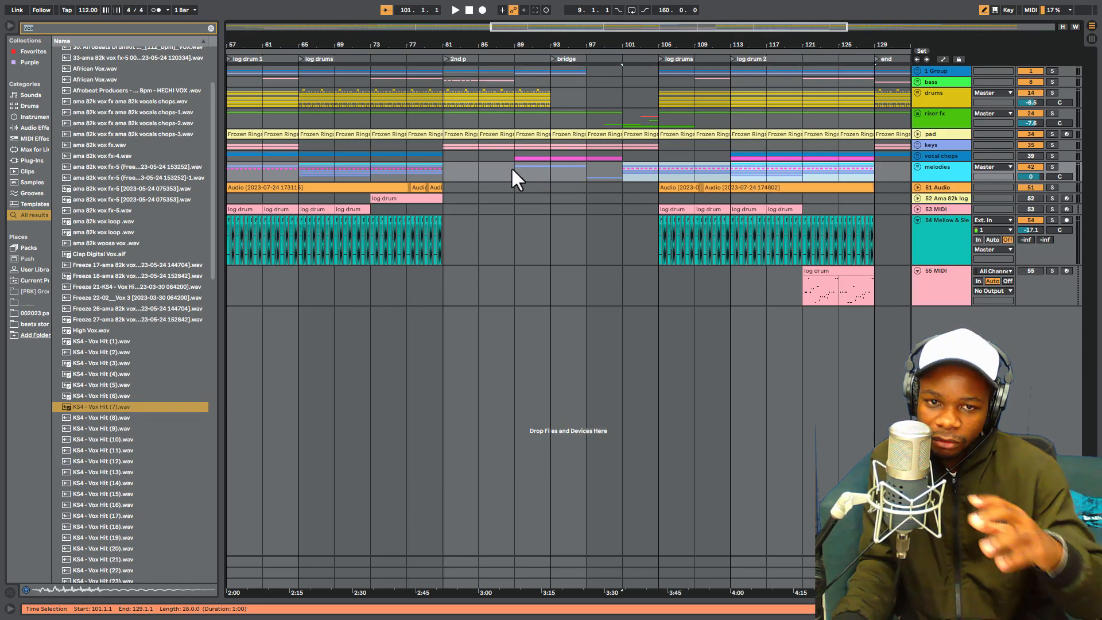
{"action": "left_click", "coordinate": [549, 175]}
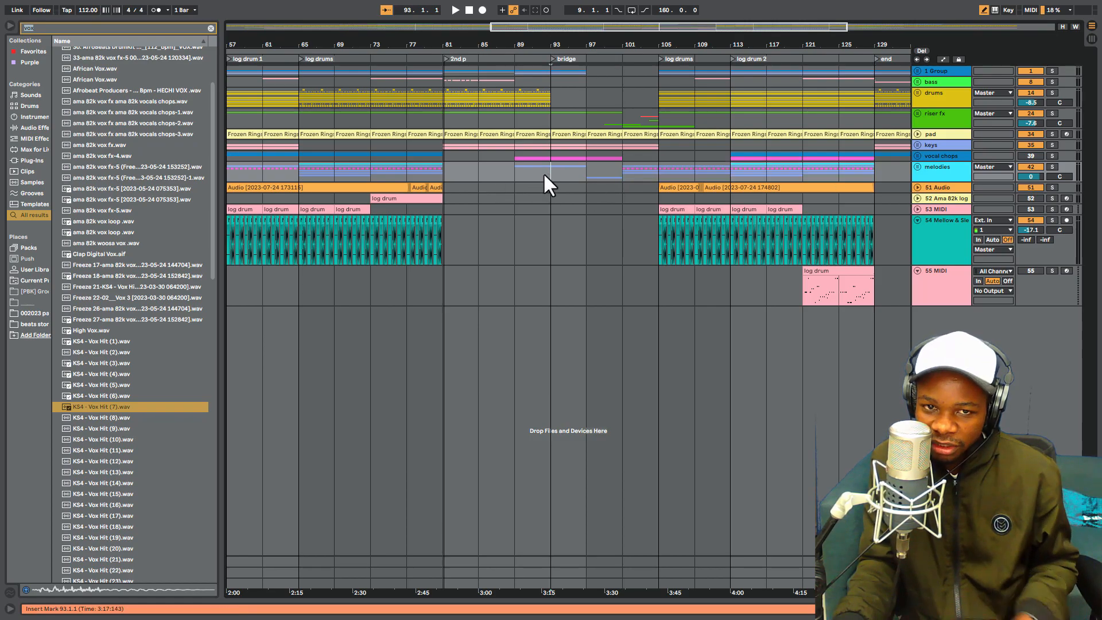
{"action": "left_click", "coordinate": [515, 170]}
{"action": "key", "text": "space"}
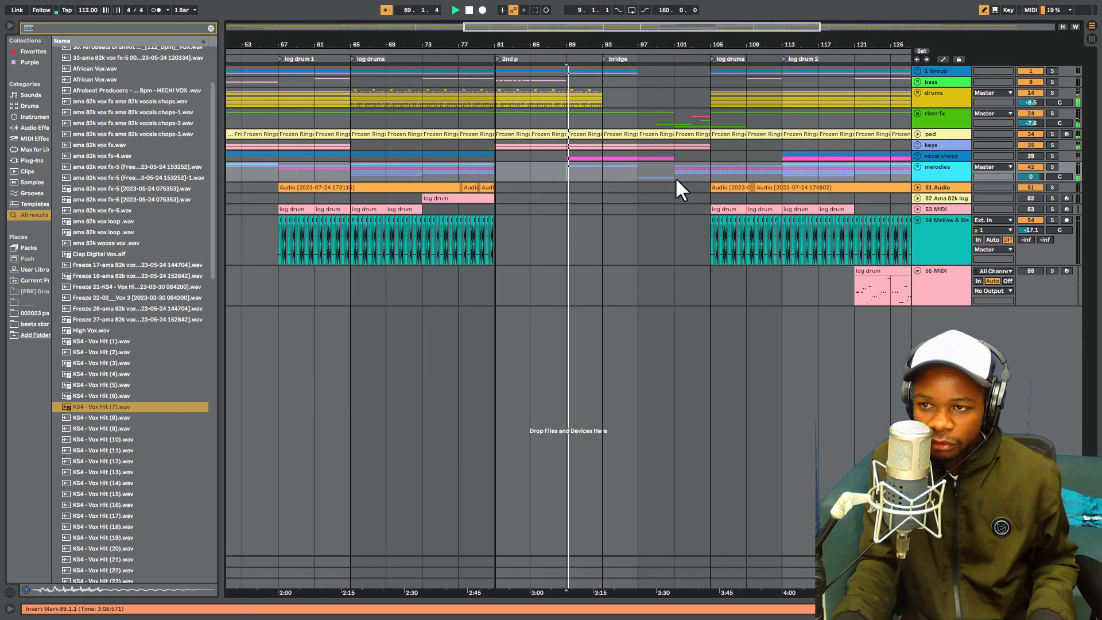
{"action": "left_click", "coordinate": [597, 171]}
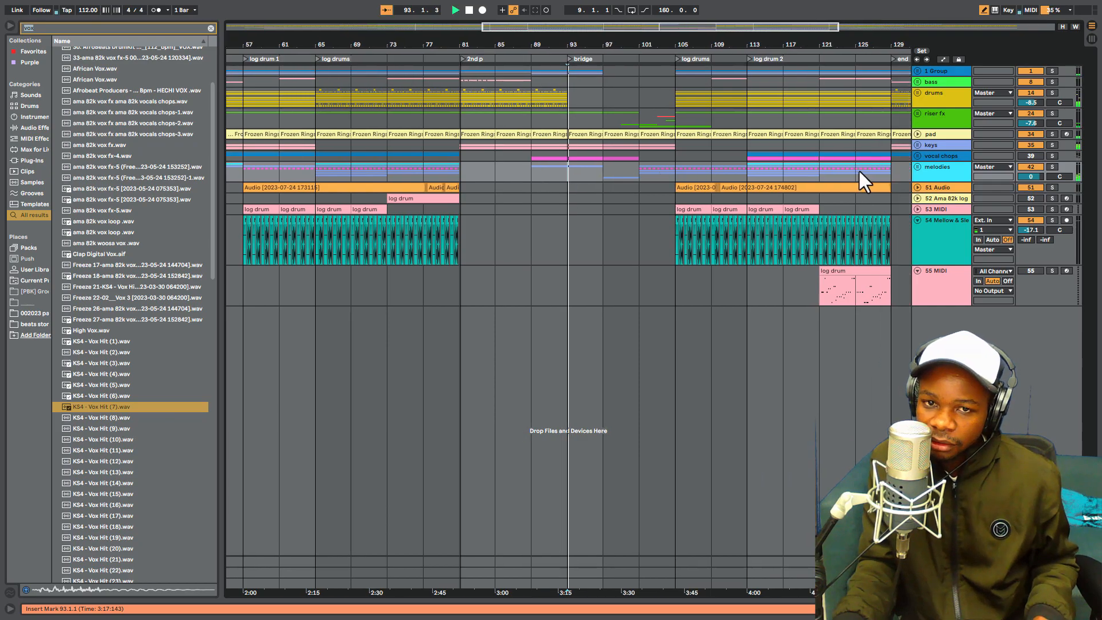
- Unfold the melodies group, select the Basic Bell Keys 2 clip at bar 93, and fold the group again
{"action": "left_click", "coordinate": [918, 167]}
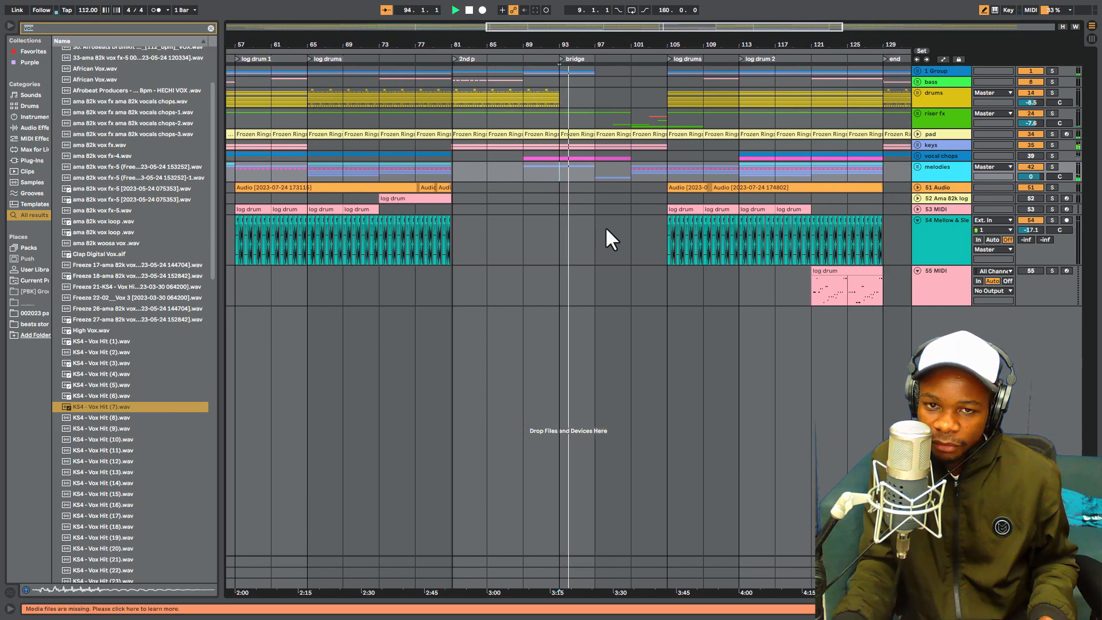
{"action": "left_click", "coordinate": [570, 269]}
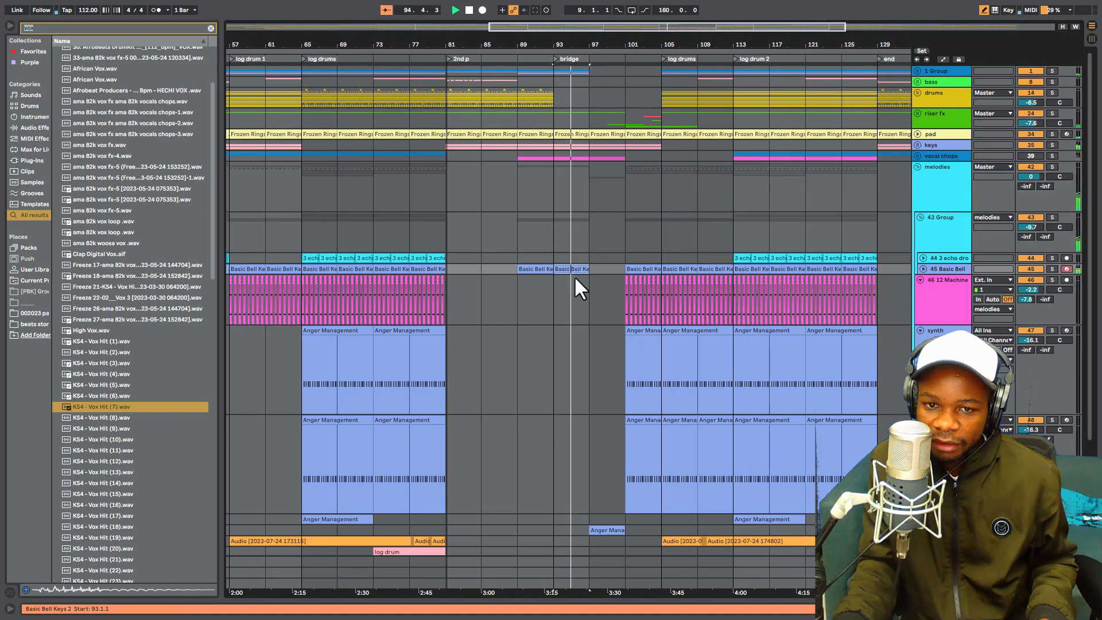
{"action": "left_click", "coordinate": [918, 169]}
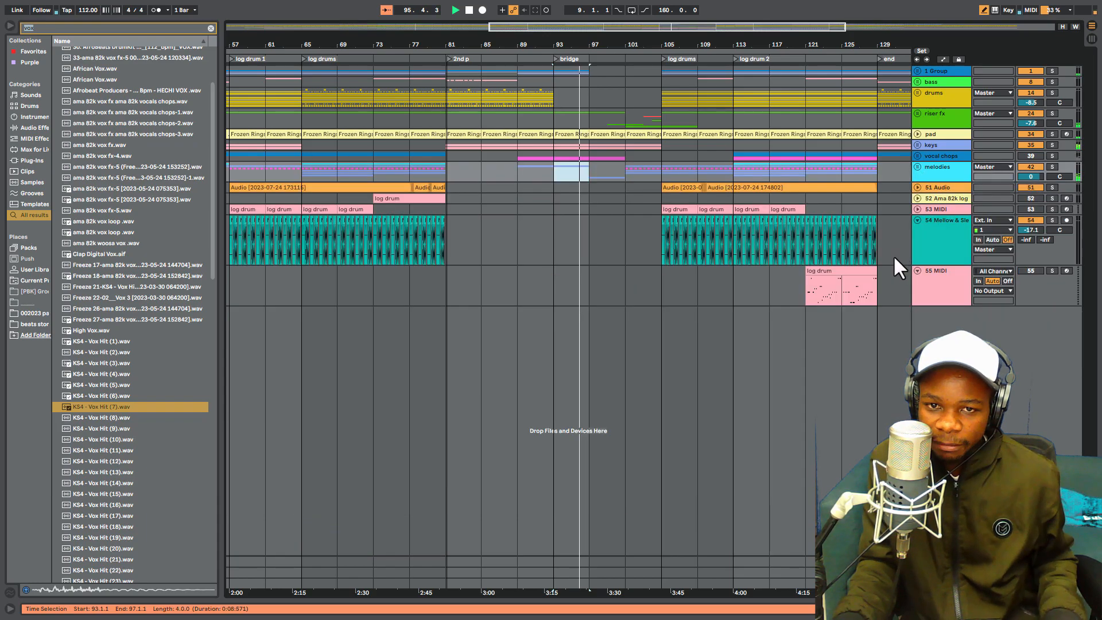
- Unfold the melodies group and its Air Flute track, and play the flute clip from bar 97
{"action": "left_click", "coordinate": [918, 166]}
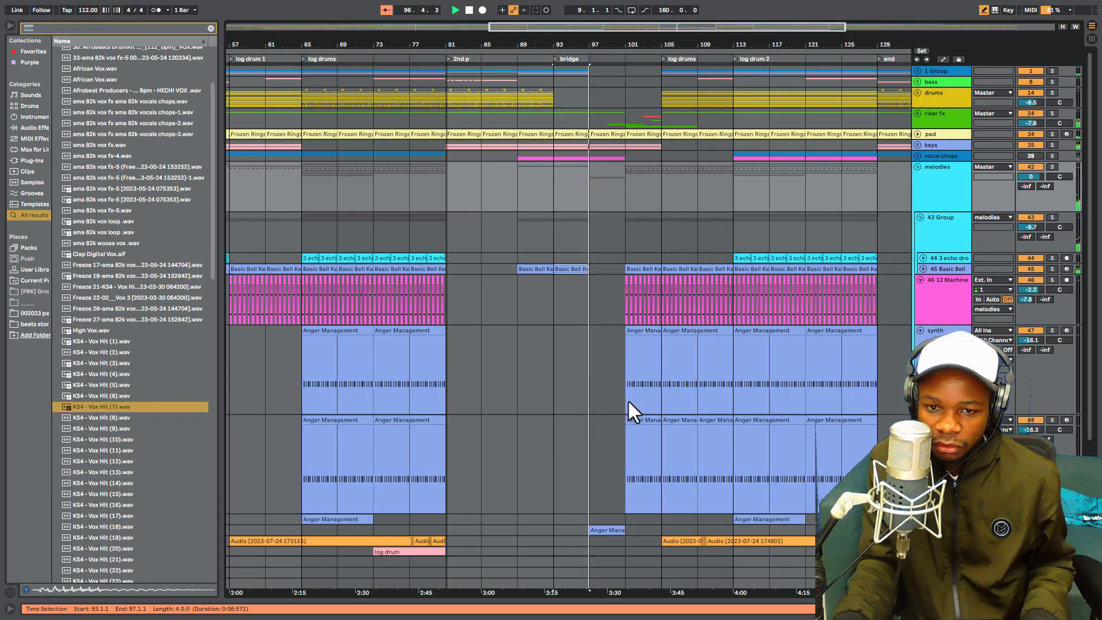
{"action": "scroll", "coordinate": [689, 402], "scroll_direction": "down", "scroll_amount": 5}
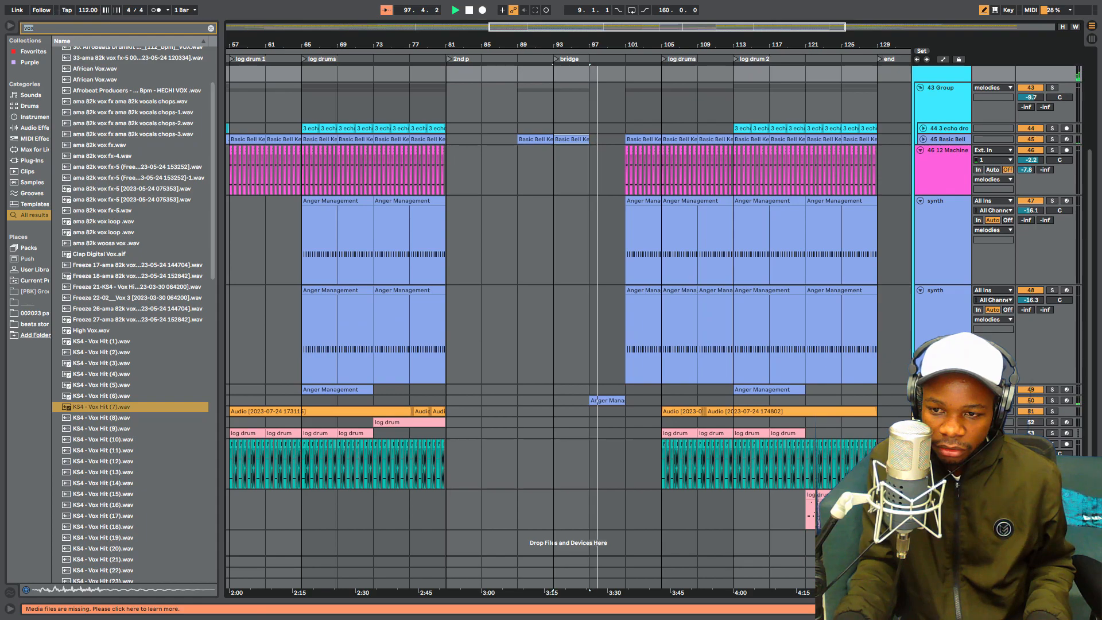
{"action": "left_click", "coordinate": [921, 400]}
{"action": "scroll", "coordinate": [624, 427], "scroll_direction": "down", "scroll_amount": 2}
{"action": "left_click", "coordinate": [590, 402]}
{"action": "key", "text": "space"}
{"action": "scroll", "coordinate": [827, 373], "scroll_direction": "down", "scroll_amount": 2}
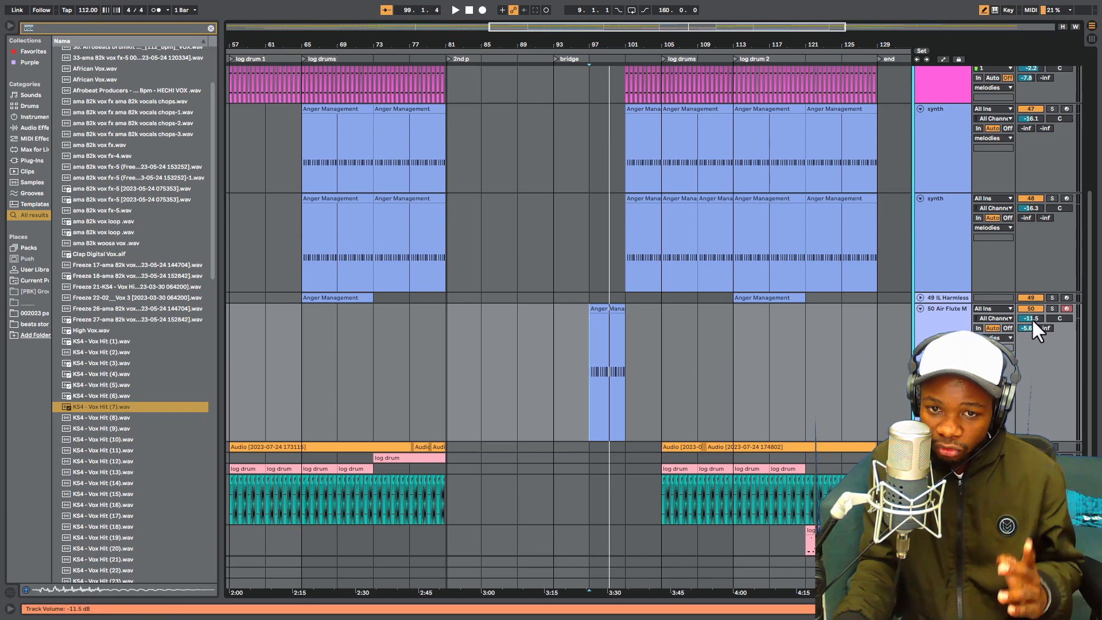
- Try the Air Flute track at a volume of 6.0 dB during playback, and return it to -11.5 dB
{"action": "left_click_drag", "start_coordinate": [1033, 319], "coordinate": [1032, 256]}
{"action": "key", "text": "space"}
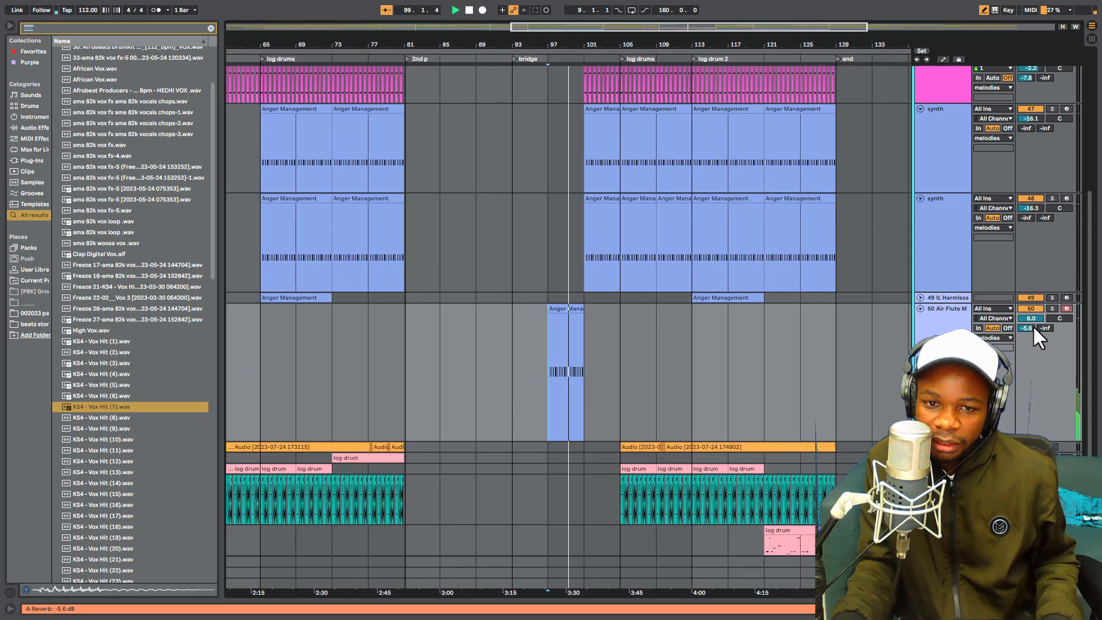
{"action": "left_click_drag", "start_coordinate": [1035, 319], "coordinate": [1038, 362]}
- Play the arrangement from bar 97 through the end of the bridge, and fold the melodies group
{"action": "key", "text": "space"}
{"action": "scroll", "coordinate": [803, 339], "scroll_direction": "up", "scroll_amount": 3}
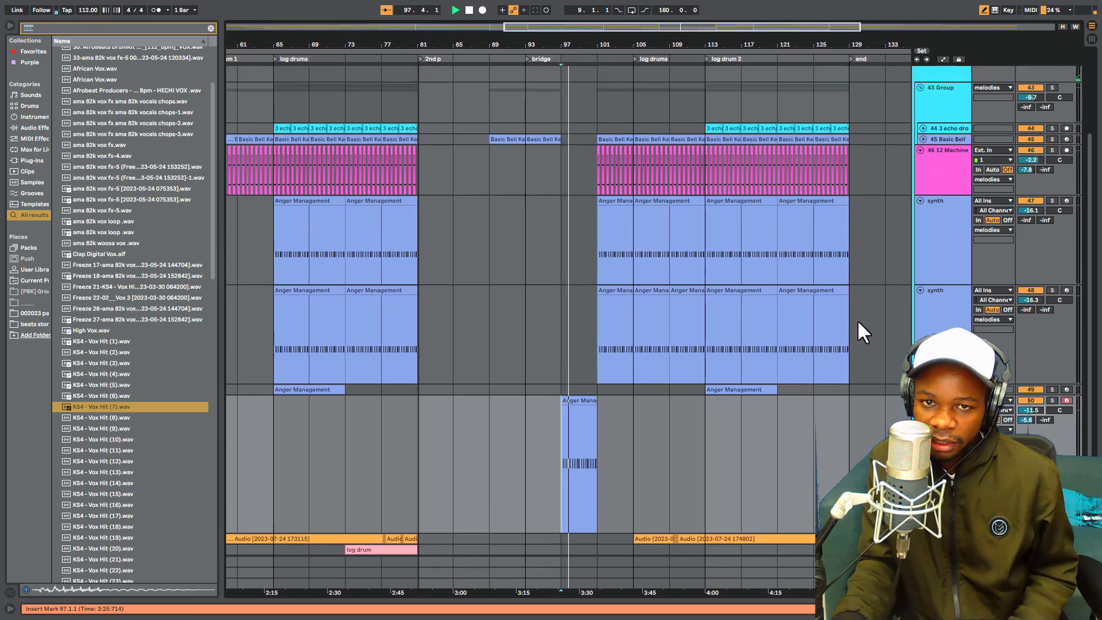
{"action": "scroll", "coordinate": [815, 298], "scroll_direction": "up", "scroll_amount": 2}
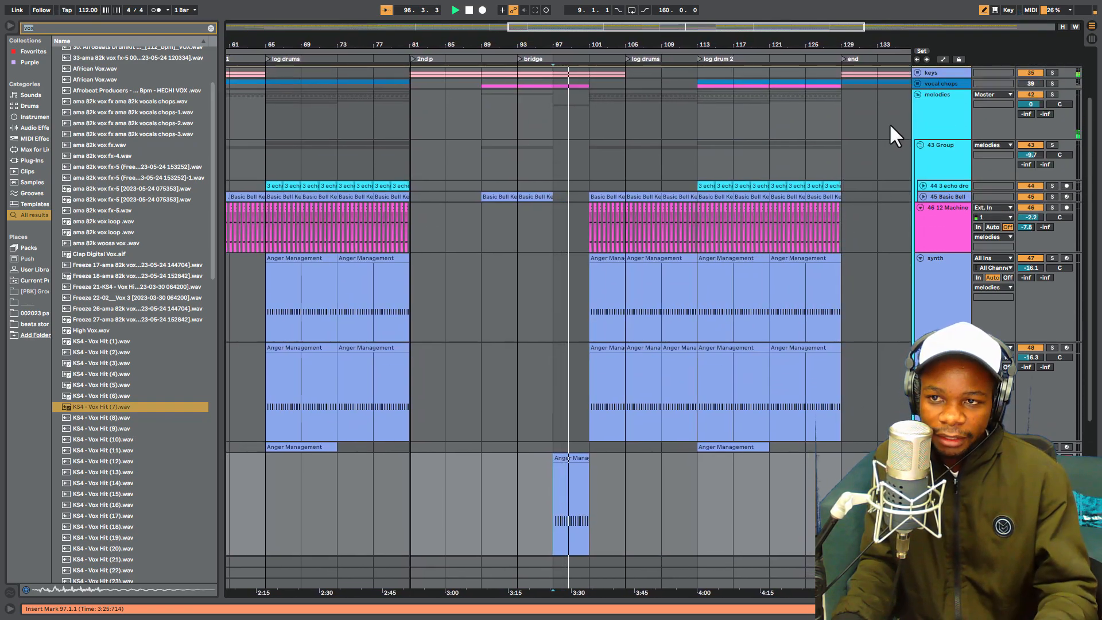
{"action": "left_click_drag", "start_coordinate": [647, 42], "coordinate": [635, 95]}
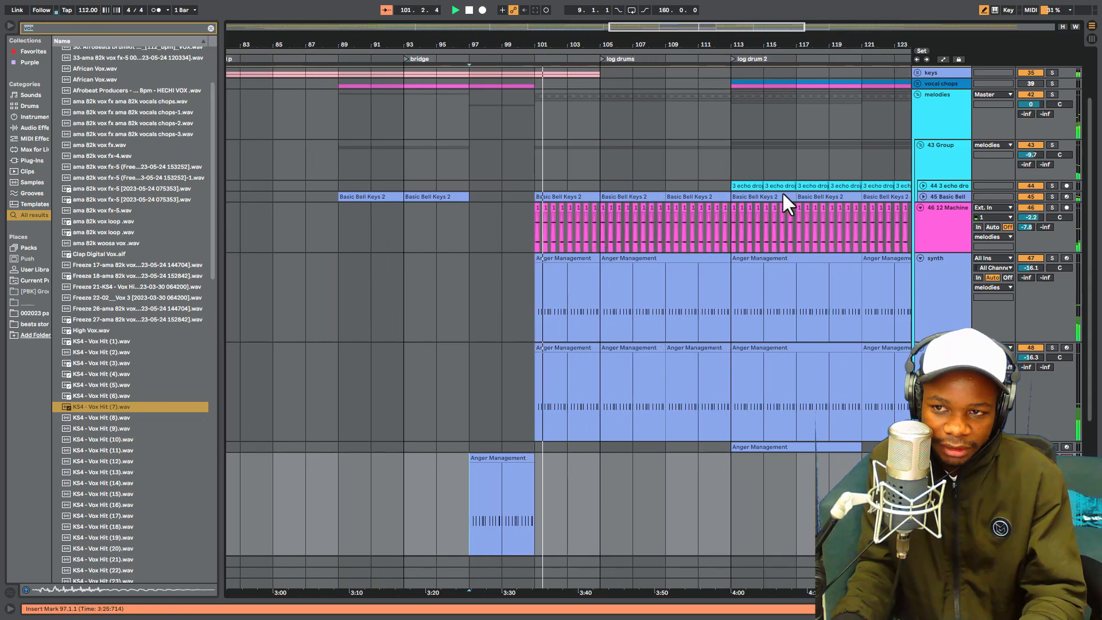
{"action": "left_click", "coordinate": [917, 95]}
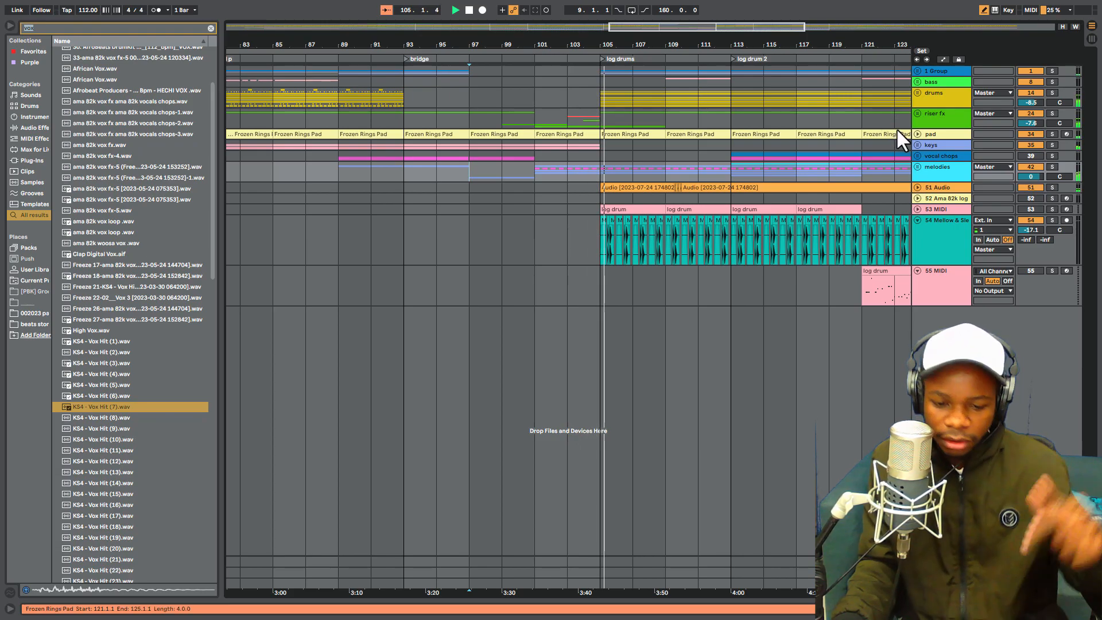
- Set the insert marker at bar 105 in the melodies group, and select the vocal chops group
{"action": "left_click", "coordinate": [601, 167]}
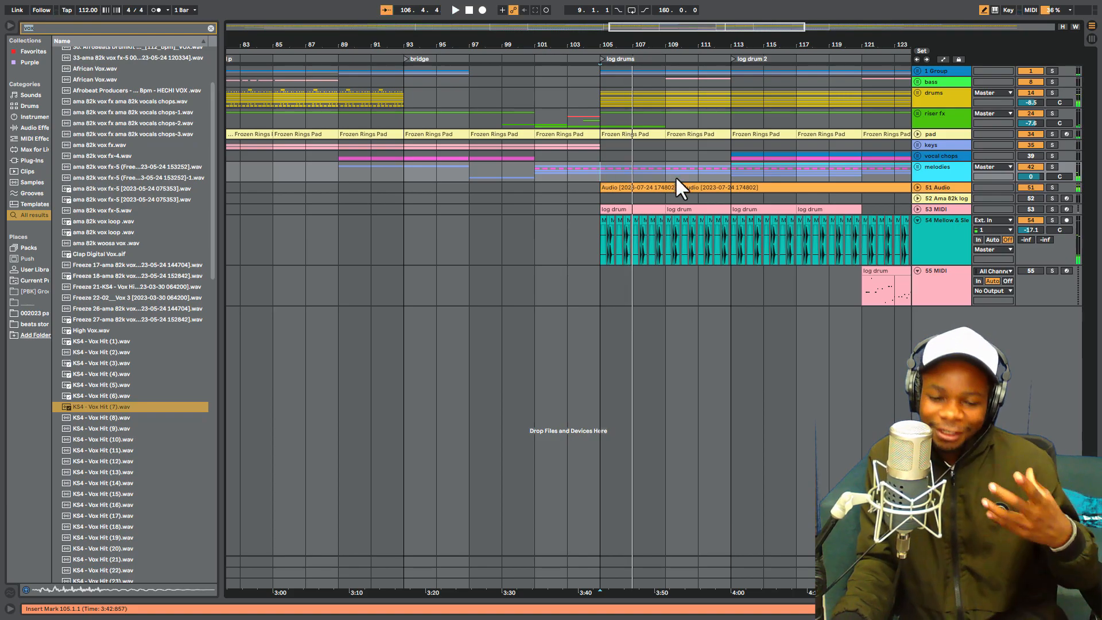
{"action": "left_click_drag", "start_coordinate": [683, 46], "coordinate": [682, 8]}
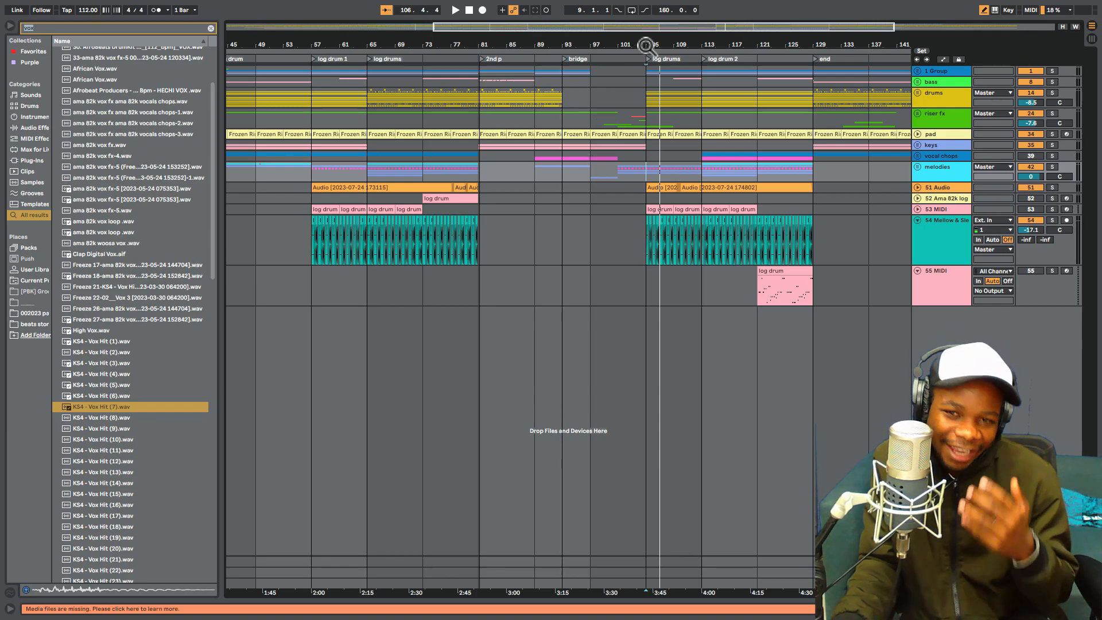
{"action": "left_click_drag", "start_coordinate": [646, 46], "coordinate": [647, 36]}
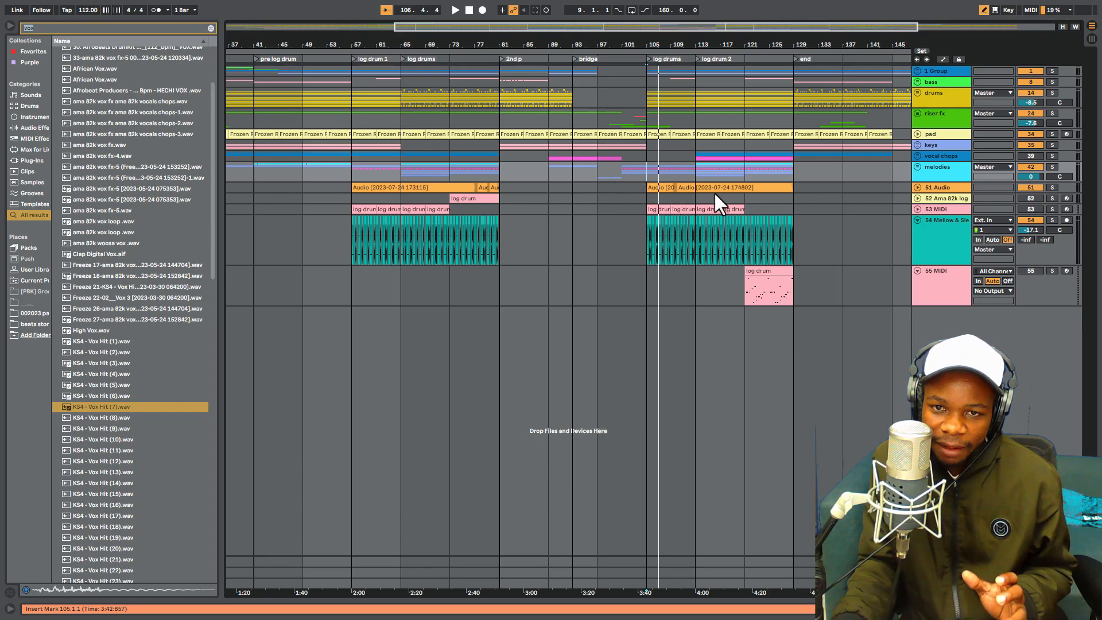
{"action": "left_click", "coordinate": [928, 169]}
{"action": "left_click", "coordinate": [935, 154]}
{"action": "left_click", "coordinate": [932, 167]}
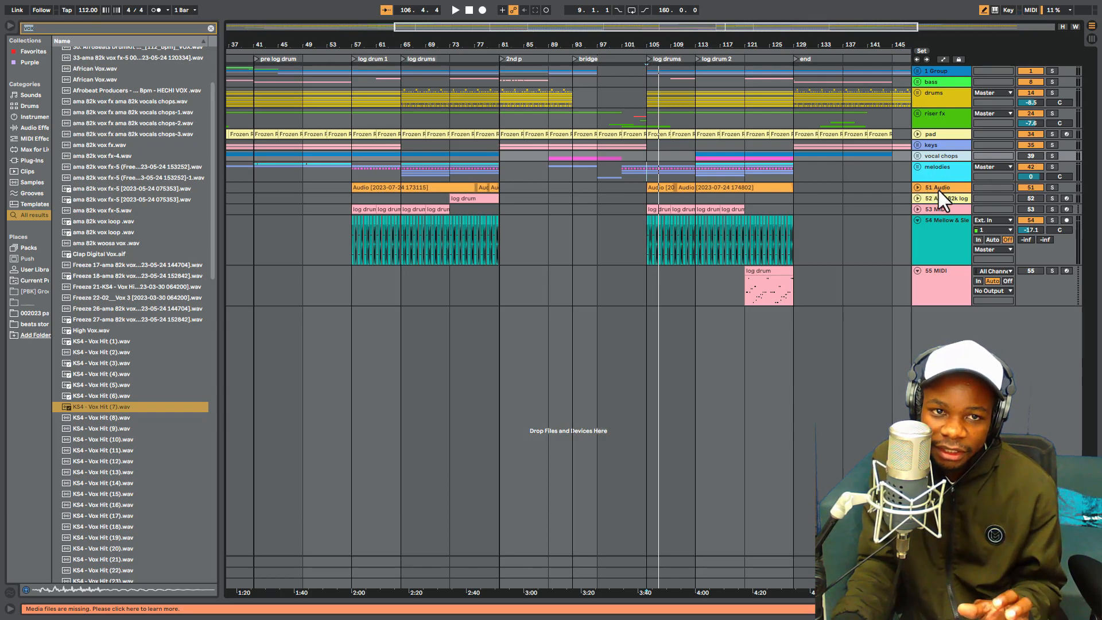
- Select bars 57 to 65 across the tracks for comparison, and return the insert marker to bar 105
{"action": "left_click_drag", "start_coordinate": [347, 261], "coordinate": [405, 70]}
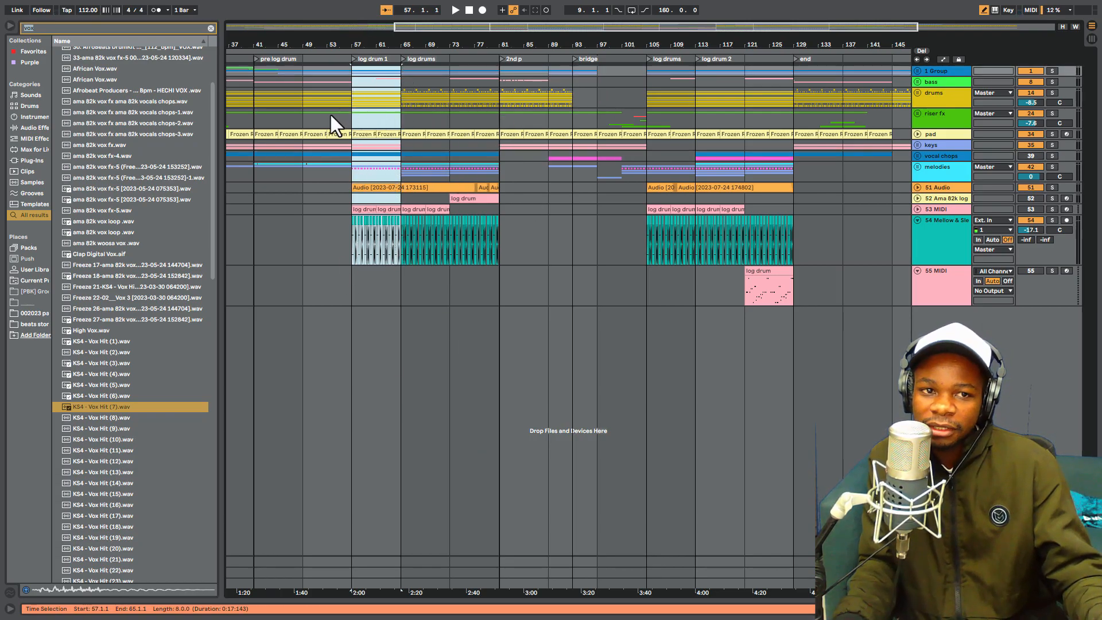
{"action": "left_click", "coordinate": [349, 114]}
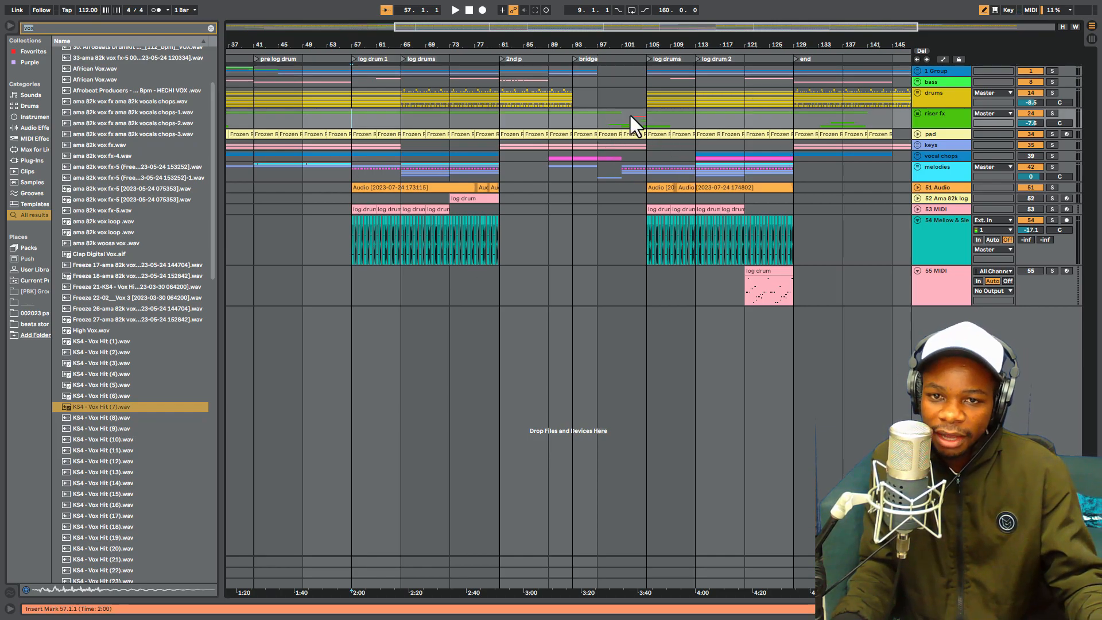
{"action": "left_click", "coordinate": [623, 172]}
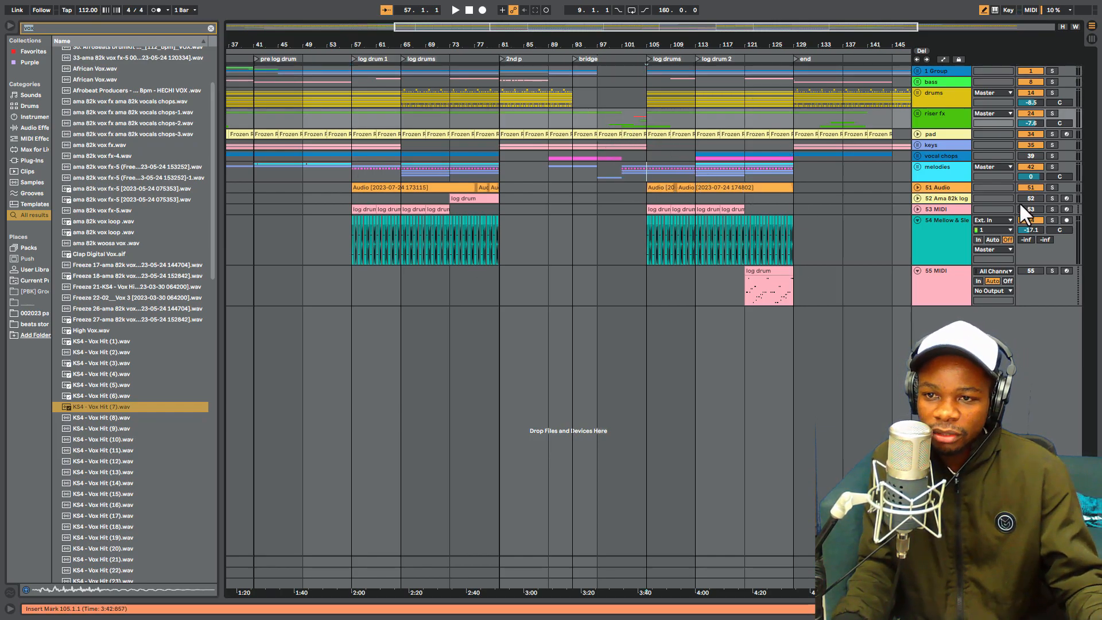
- Unfold the melodies group, and fold its 12 Machine, synth and Air Flute tracks to compact rows
{"action": "left_click", "coordinate": [918, 166]}
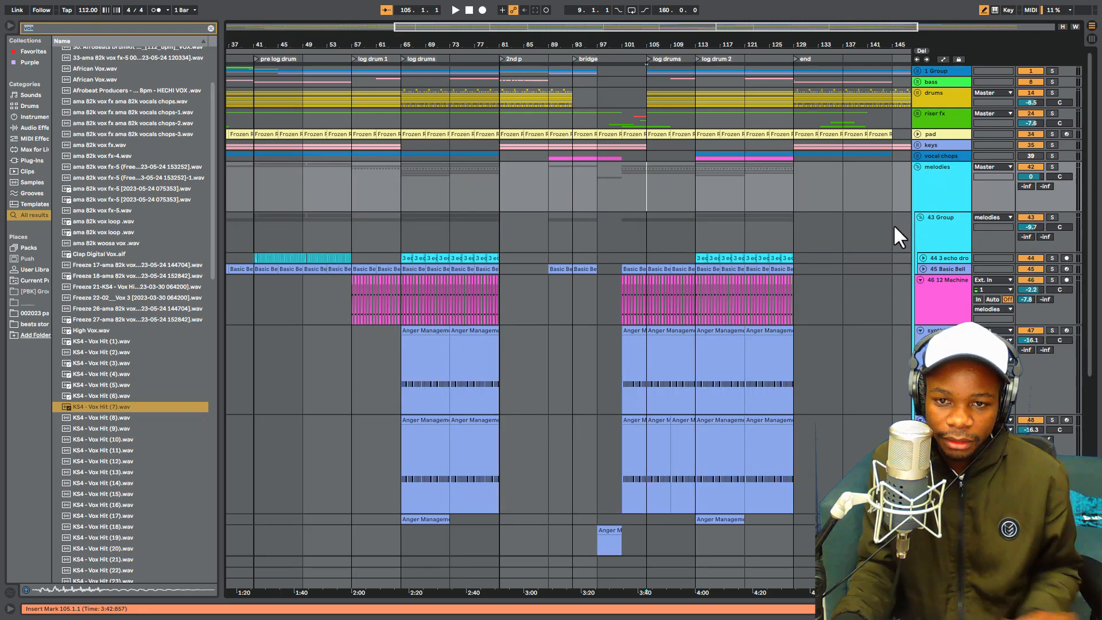
{"action": "scroll", "coordinate": [907, 229], "scroll_direction": "down", "scroll_amount": 1}
{"action": "left_click", "coordinate": [921, 257]}
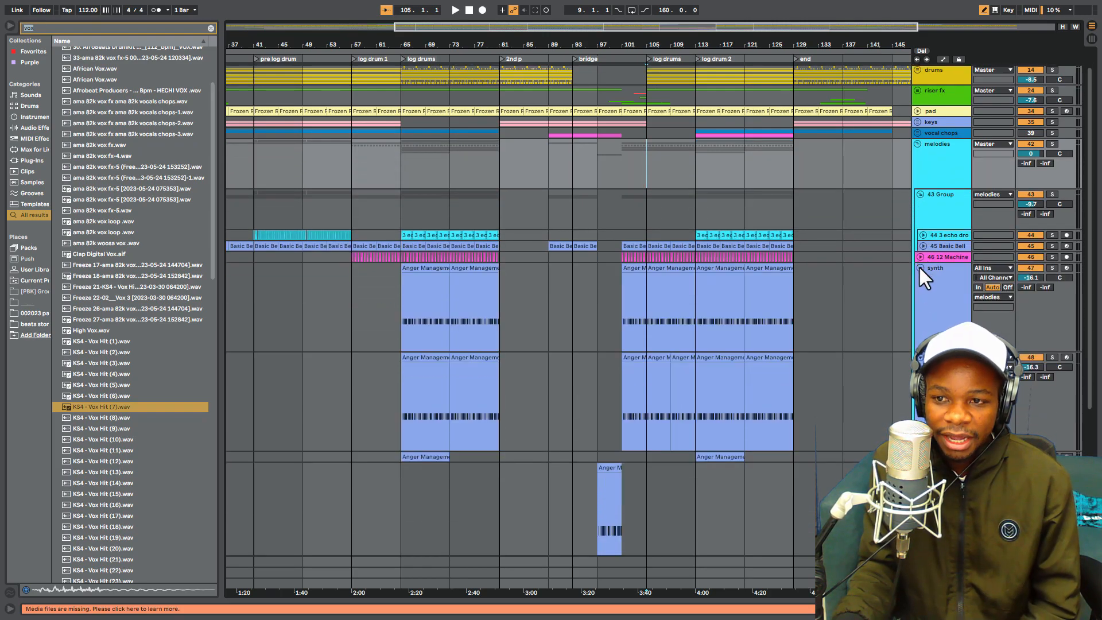
{"action": "left_click", "coordinate": [920, 267]}
{"action": "left_click", "coordinate": [920, 278]}
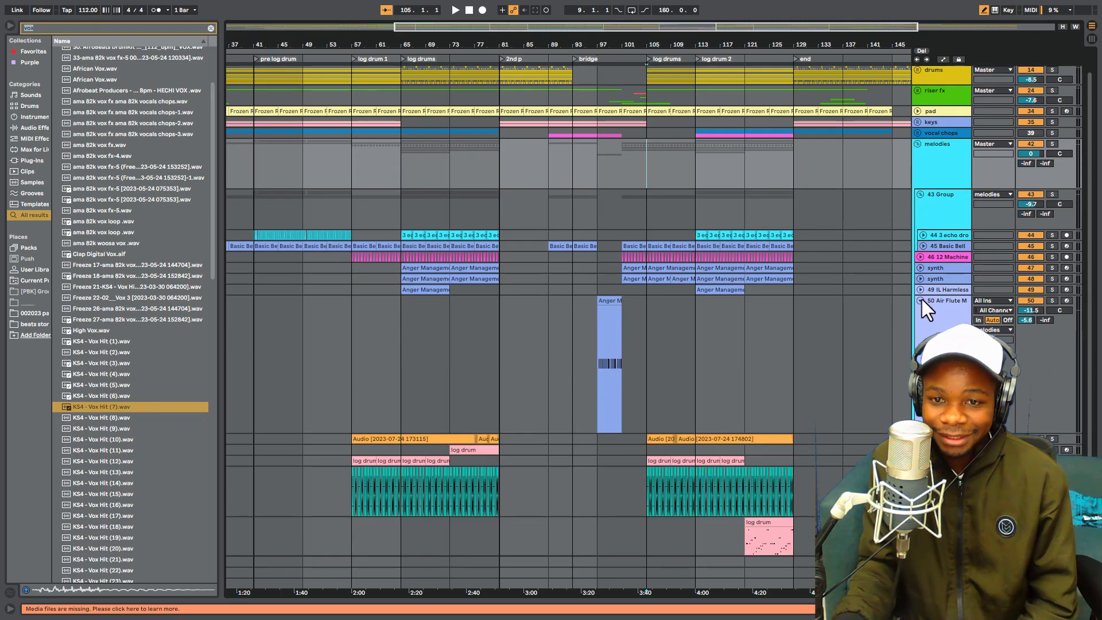
{"action": "scroll", "coordinate": [920, 300], "scroll_direction": "up", "scroll_amount": 1}
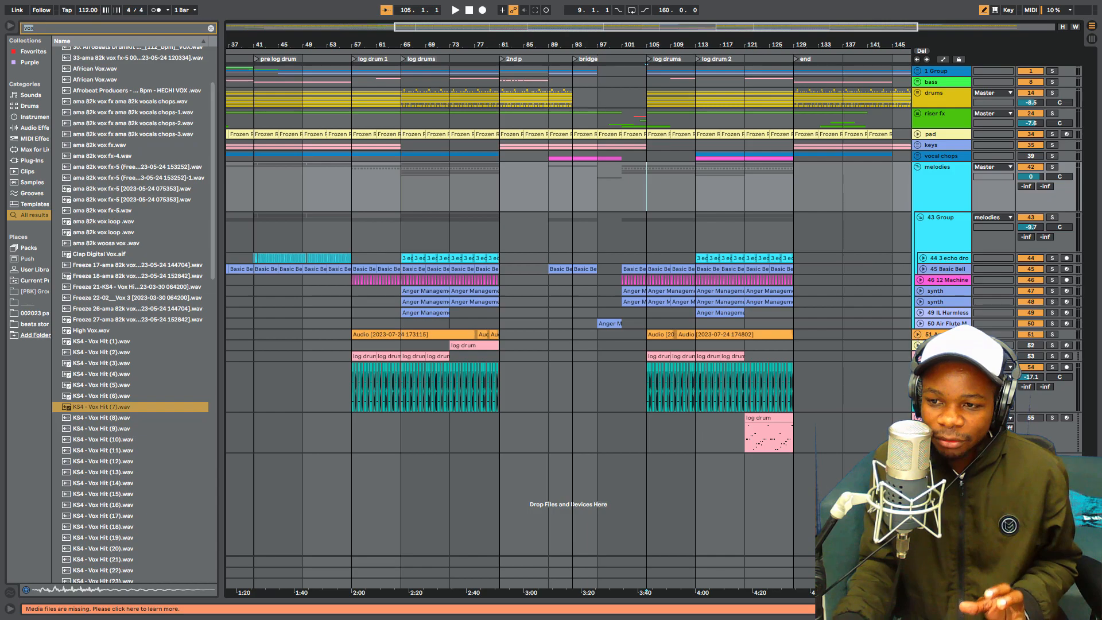
- Solo the 51 Audio track and play it from bar 105
{"action": "left_click", "coordinate": [1052, 334]}
{"action": "key", "text": "space"}
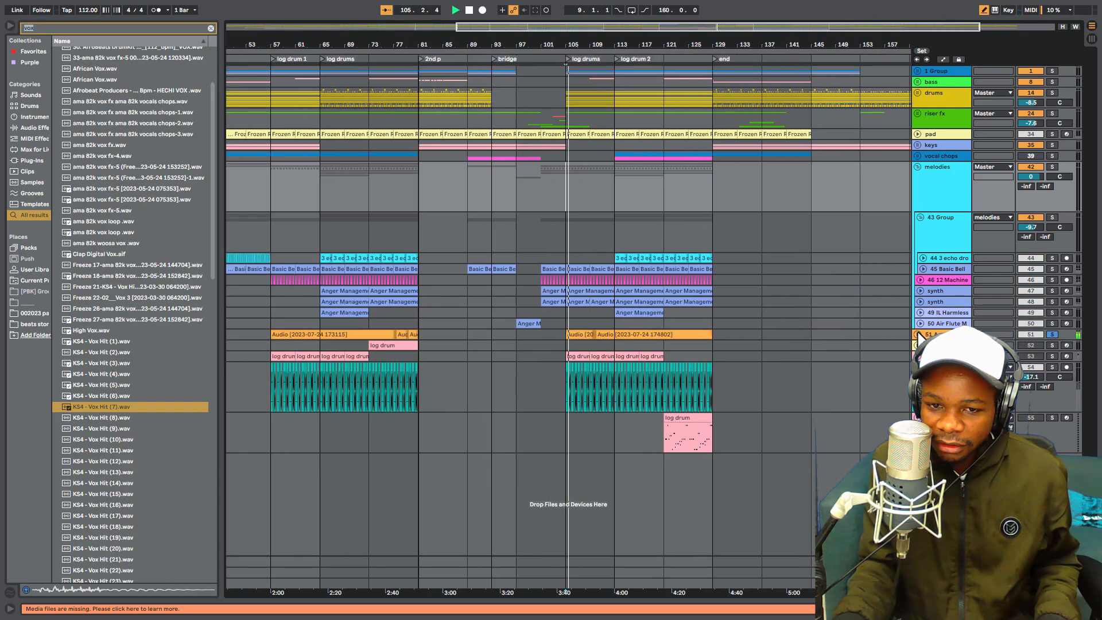
{"action": "left_click", "coordinate": [919, 334]}
{"action": "key", "text": "space"}
{"action": "left_click", "coordinate": [918, 334]}
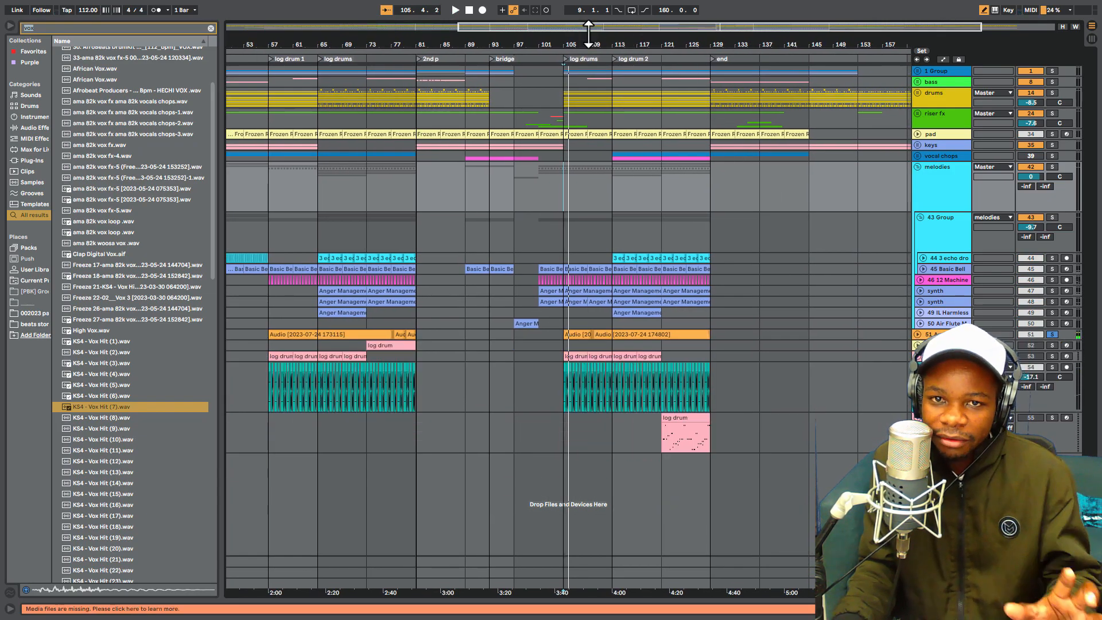
{"action": "left_click_drag", "start_coordinate": [591, 38], "coordinate": [848, 118]}
{"action": "left_click_drag", "start_coordinate": [870, 48], "coordinate": [676, 43]}
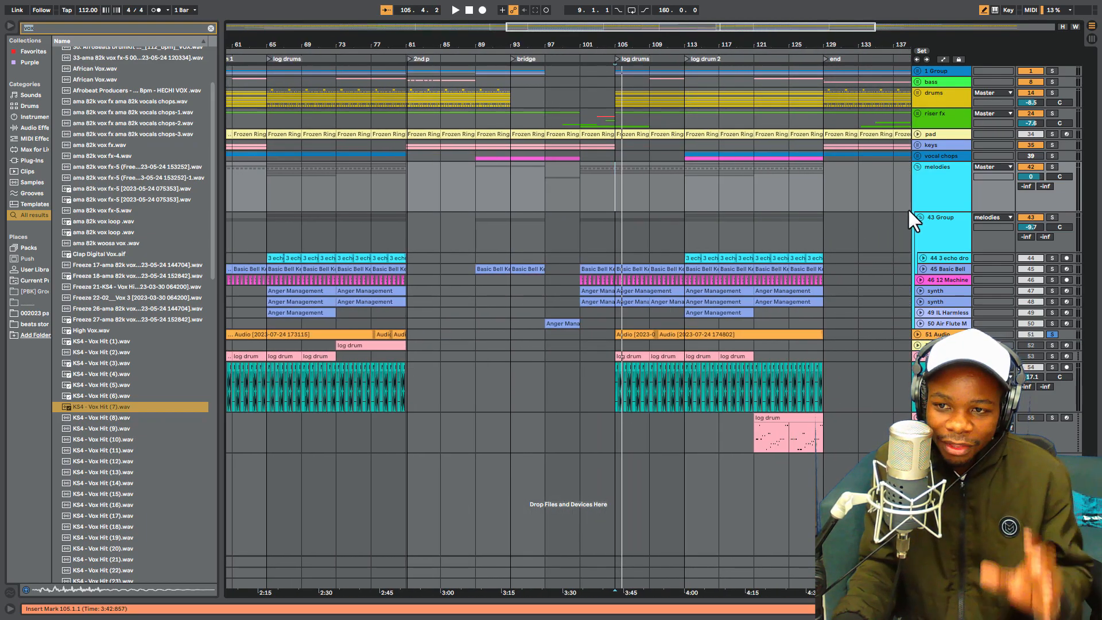
- Fold the 43 Group and the melodies group, and unfold both again to examine their tracks
{"action": "left_click", "coordinate": [921, 217]}
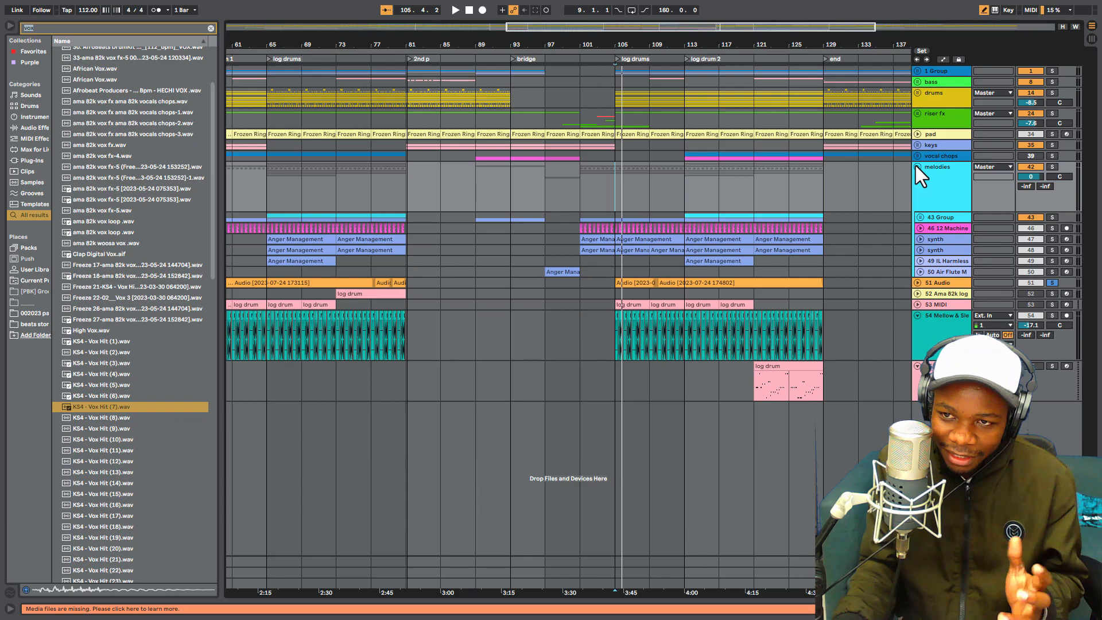
{"action": "left_click", "coordinate": [918, 168]}
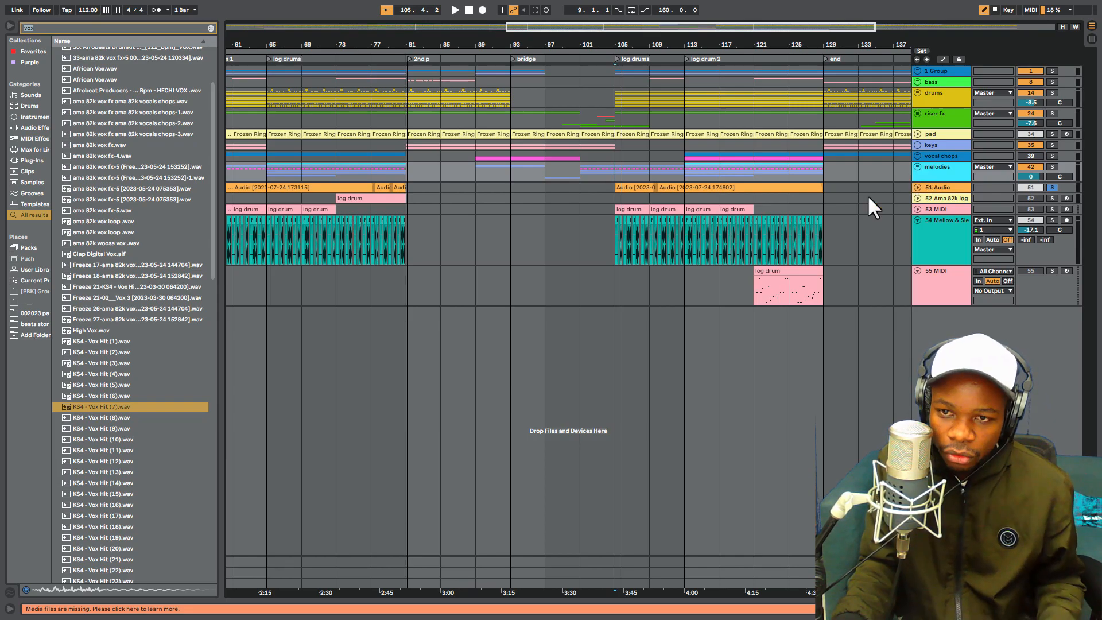
{"action": "key", "text": "u"}
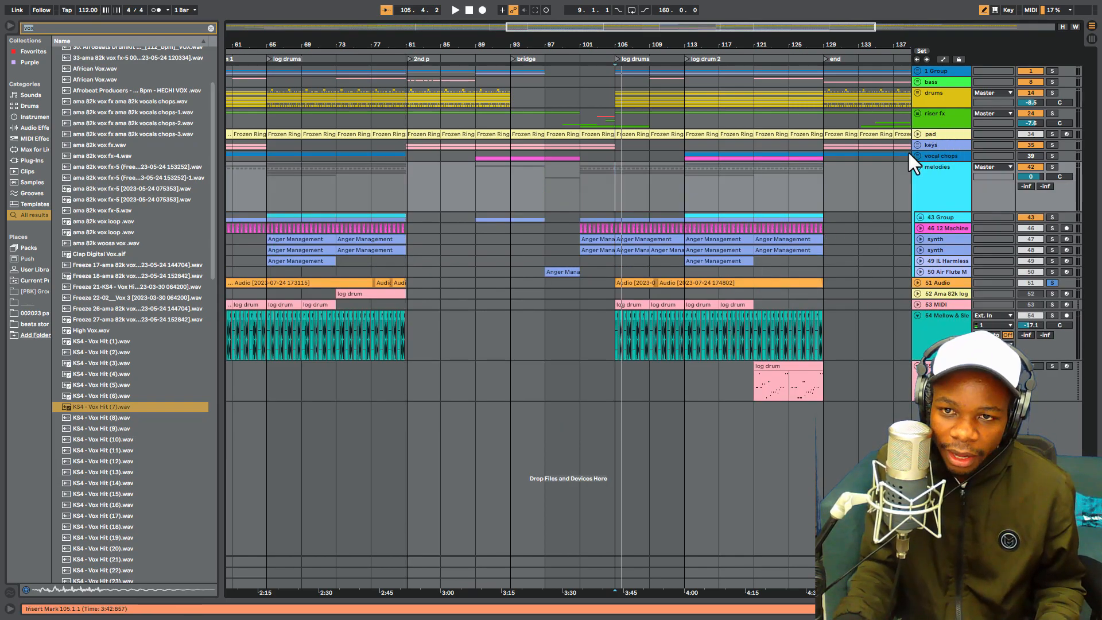
{"action": "key", "text": "space"}
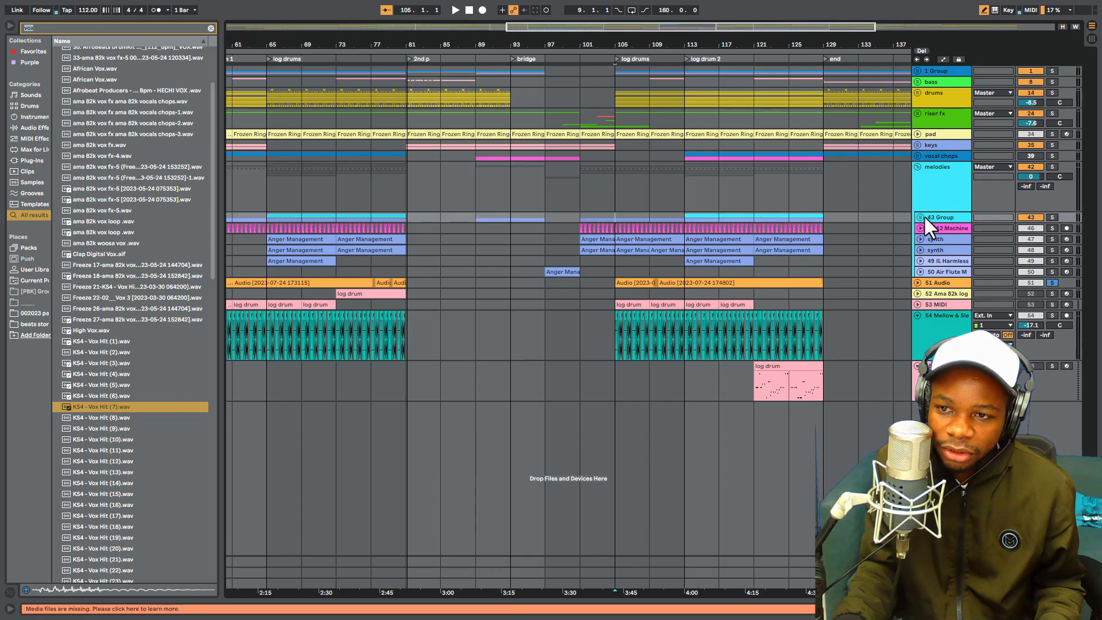
{"action": "key", "text": "u"}
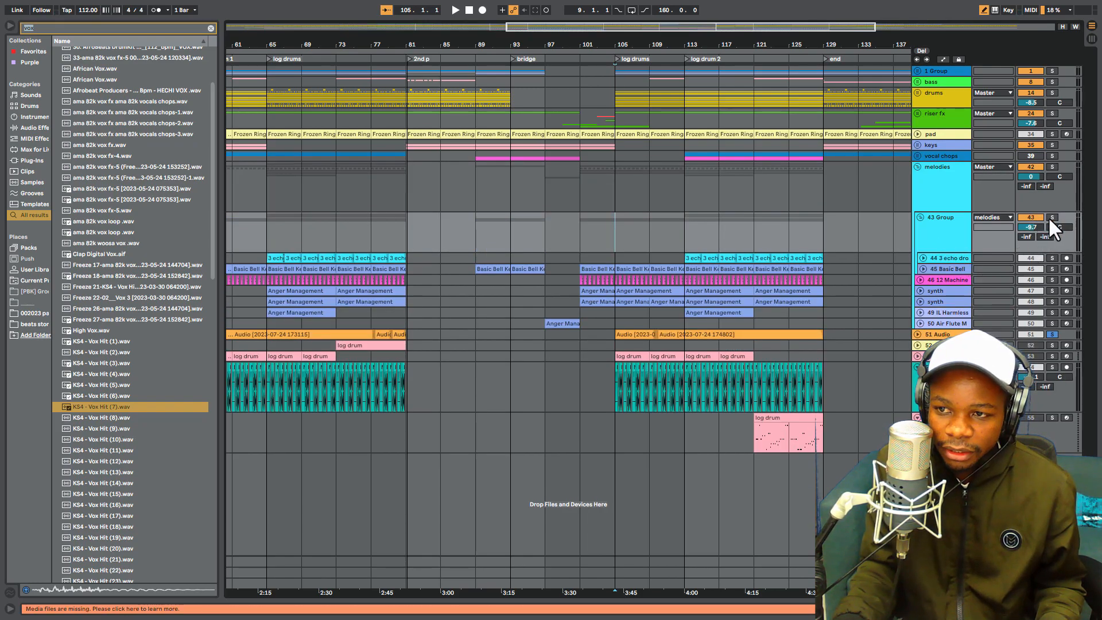
- Solo the melodies group and deactivate its tracks 44 to 50, from 3 echo drops to Air Flute
{"action": "left_click", "coordinate": [1052, 166]}
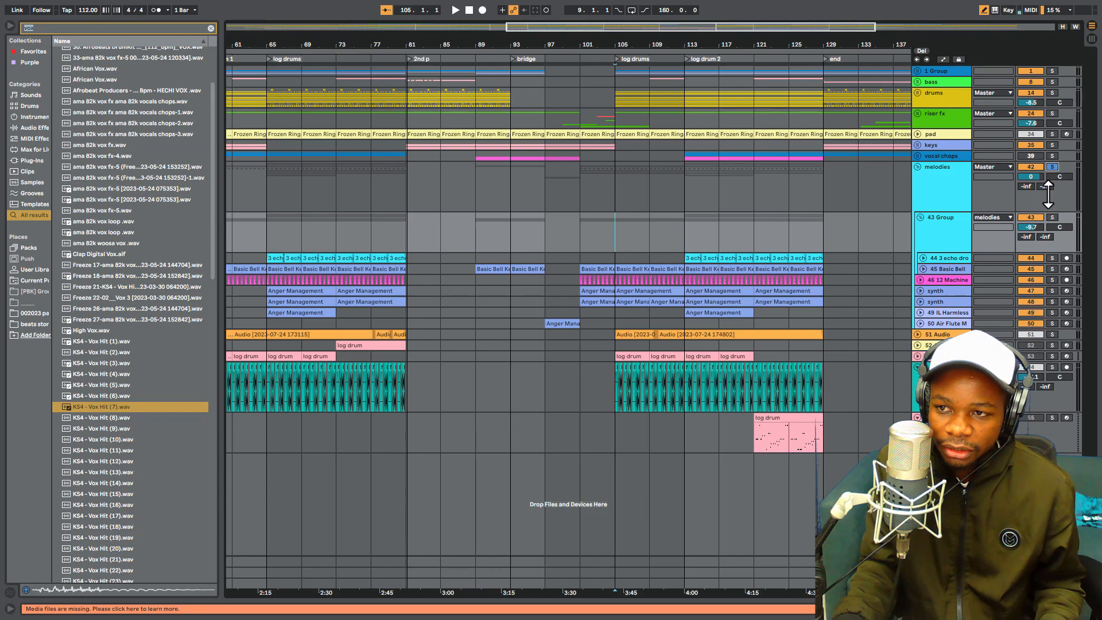
{"action": "left_click", "coordinate": [1032, 319]}
{"action": "left_click", "coordinate": [1032, 310]}
{"action": "left_click", "coordinate": [1032, 298]}
{"action": "left_click", "coordinate": [1032, 290]}
{"action": "left_click", "coordinate": [1030, 279]}
{"action": "left_click", "coordinate": [1029, 268]}
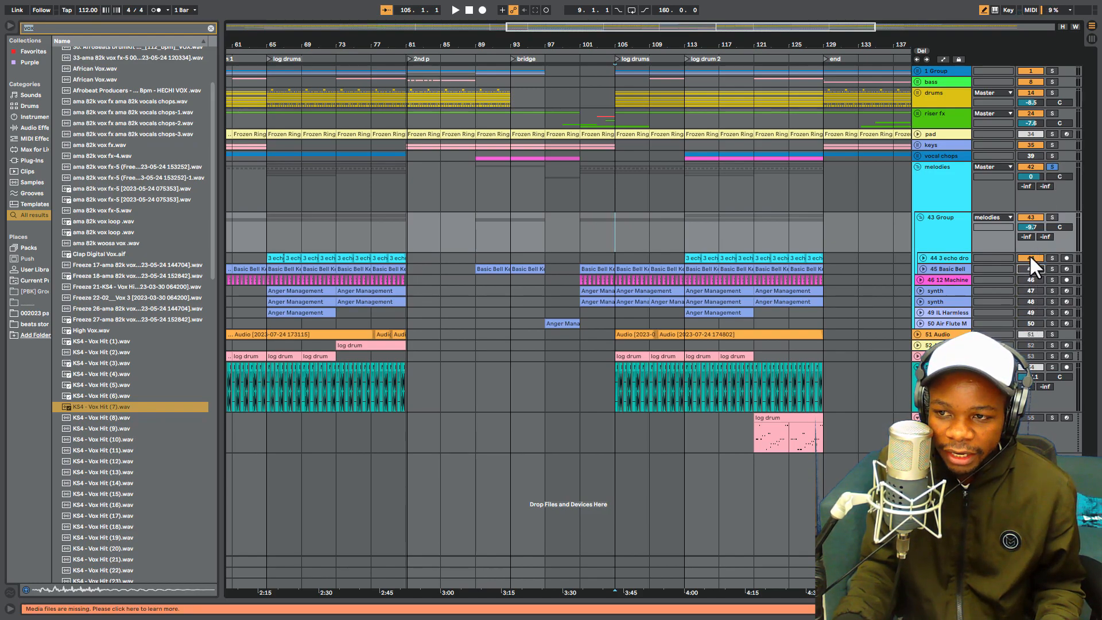
{"action": "left_click", "coordinate": [1031, 258]}
- Unfold and activate the 45 Basic Bell track, and play it several times from bar 105
{"action": "left_click_drag", "start_coordinate": [661, 45], "coordinate": [662, 60]}
{"action": "left_click", "coordinate": [923, 268]}
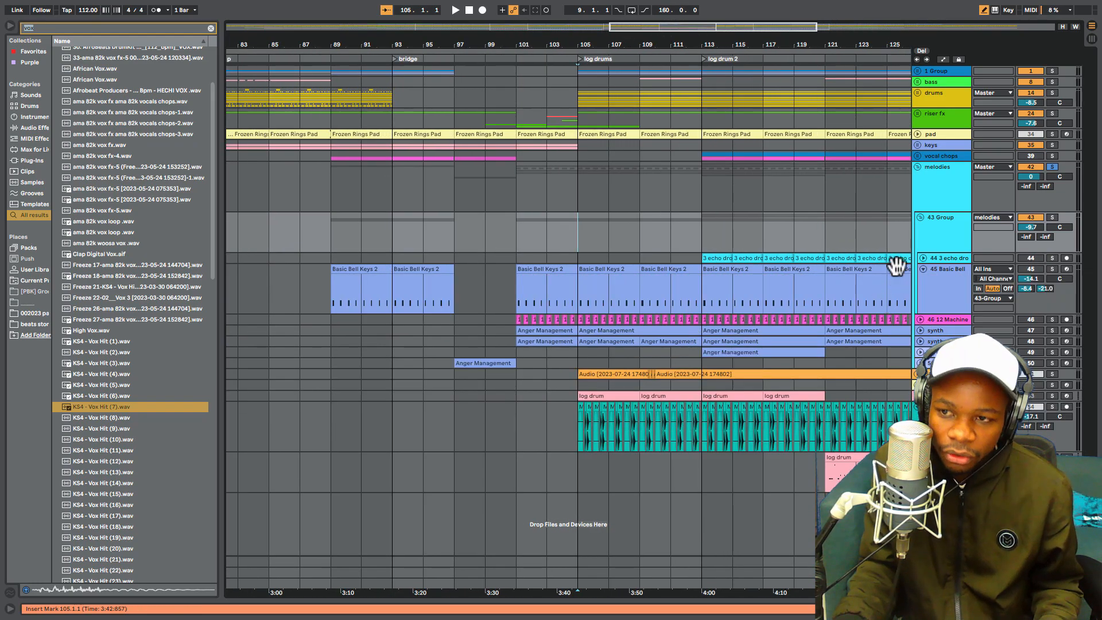
{"action": "left_click", "coordinate": [1031, 268]}
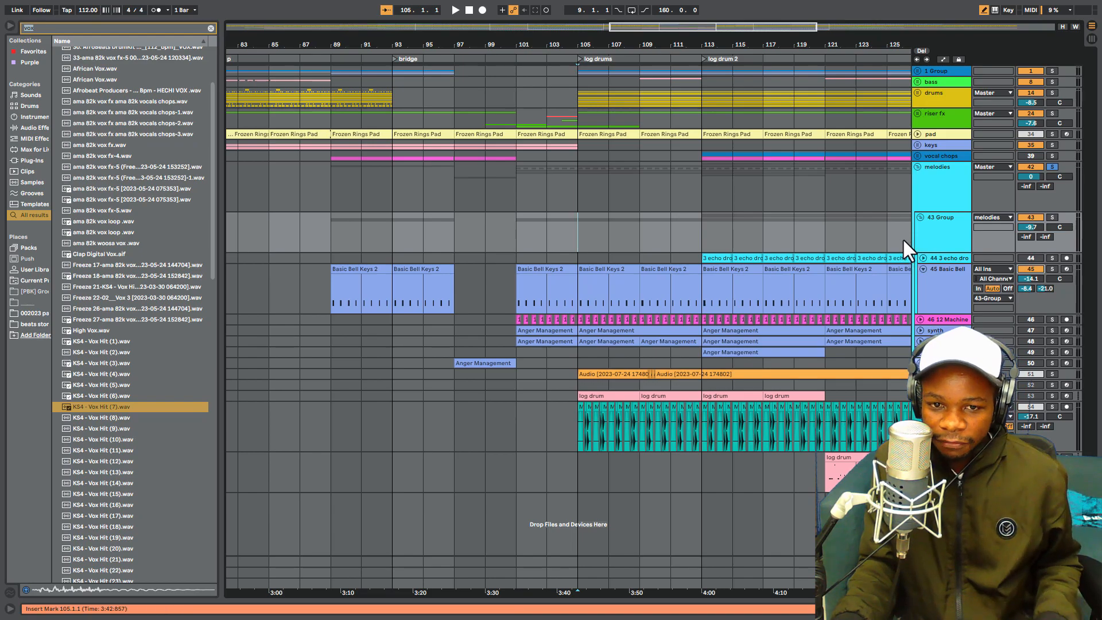
{"action": "key", "text": "space"}
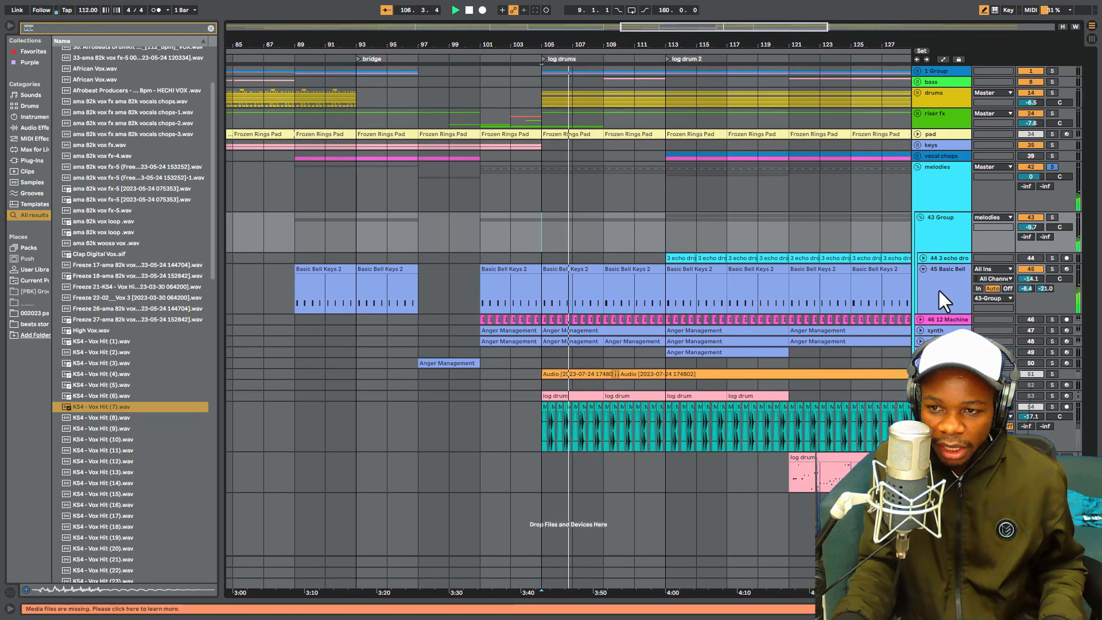
{"action": "left_click", "coordinate": [1024, 298]}
{"action": "key", "text": "space"}
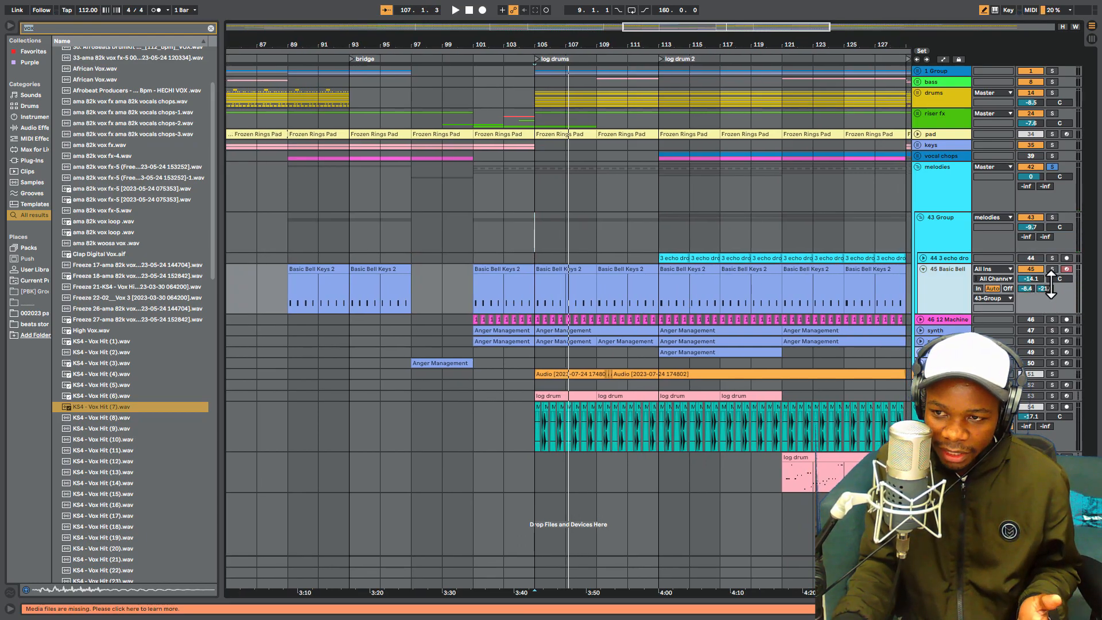
{"action": "key", "text": "space"}
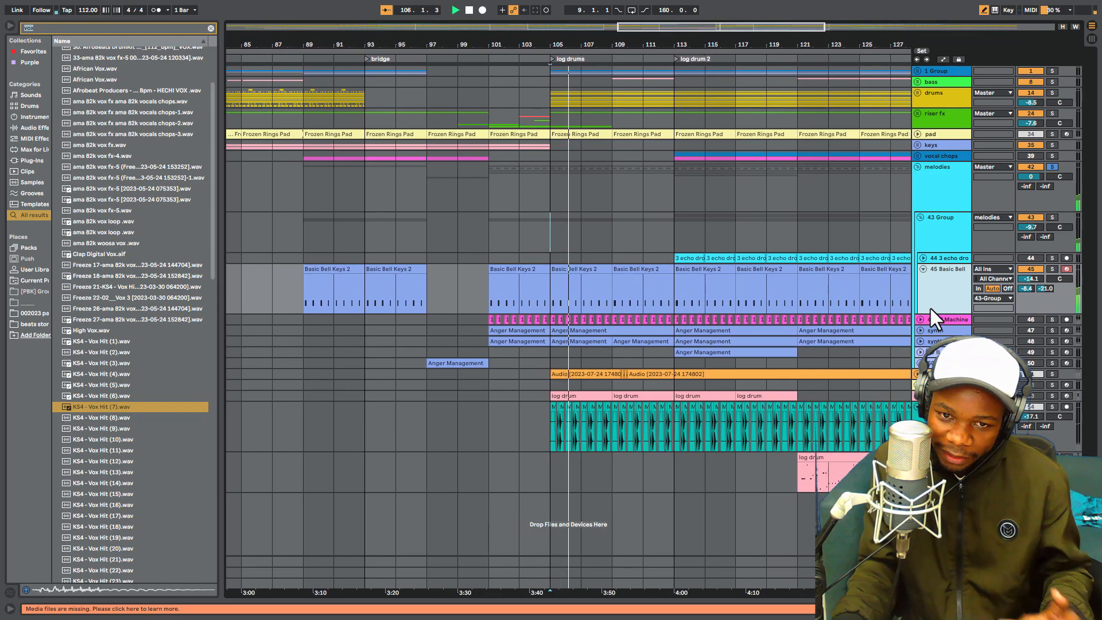
{"action": "key", "text": "space"}
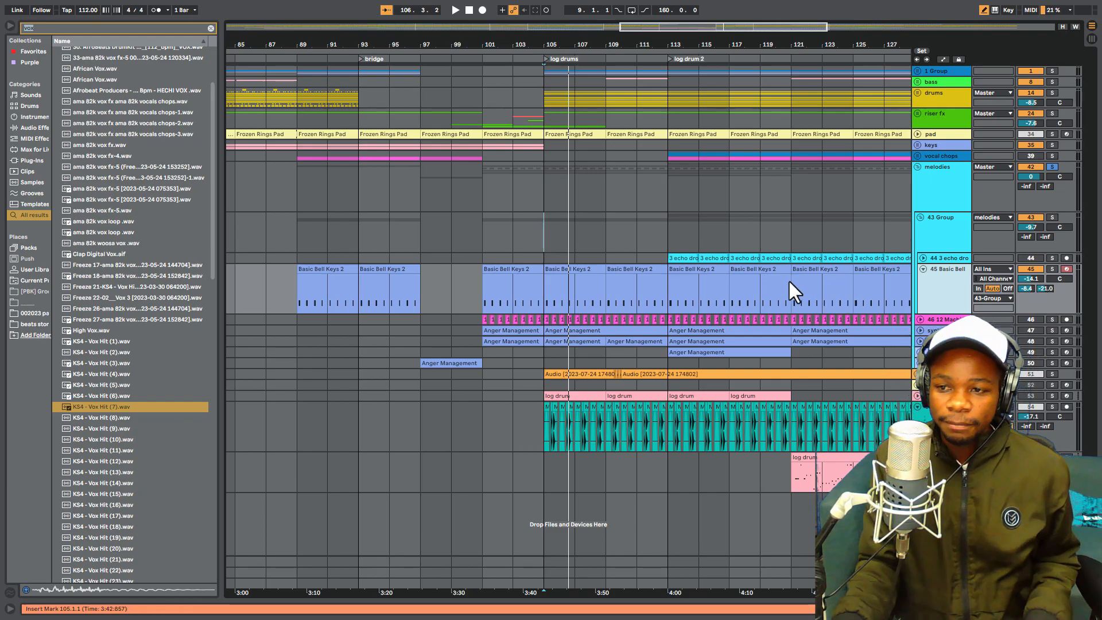
{"action": "key", "text": "space"}
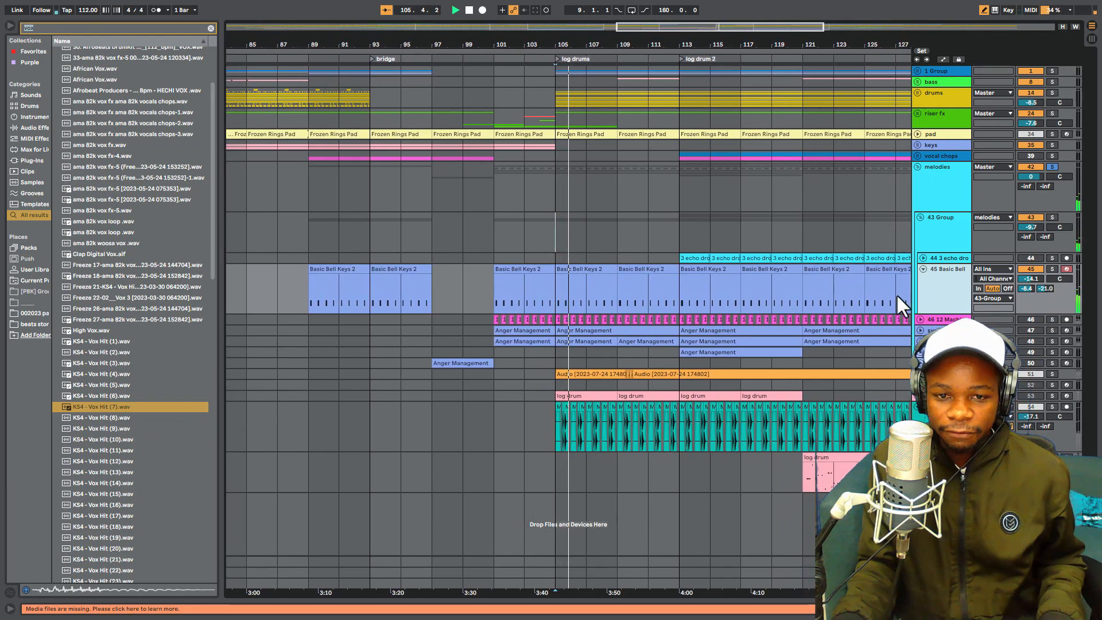
{"action": "key", "text": "space"}
- Unfold and activate the 46 12 Machine track, and play it together with Basic Bell from bar 105
{"action": "left_click", "coordinate": [920, 320]}
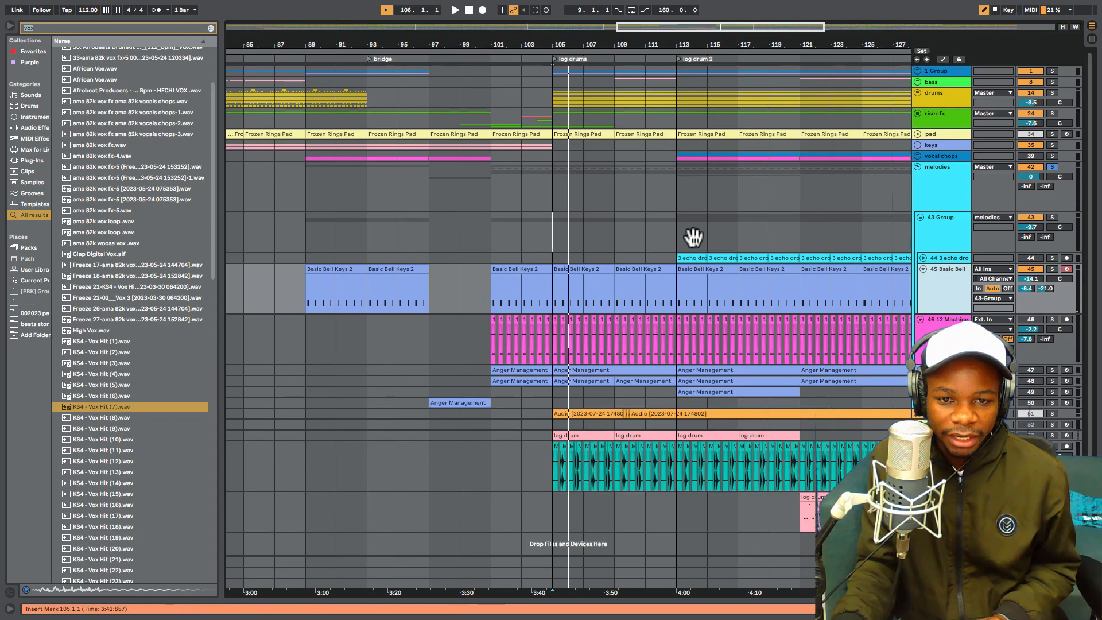
{"action": "left_click_drag", "start_coordinate": [632, 44], "coordinate": [692, 246]}
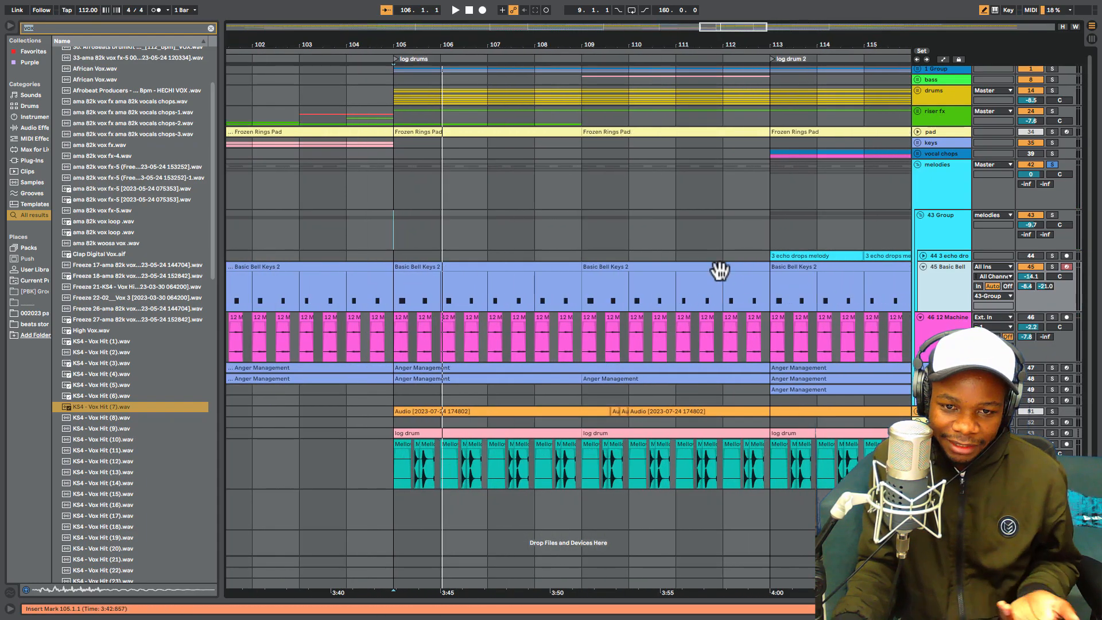
{"action": "left_click_drag", "start_coordinate": [428, 41], "coordinate": [430, 145]}
{"action": "left_click", "coordinate": [368, 354]}
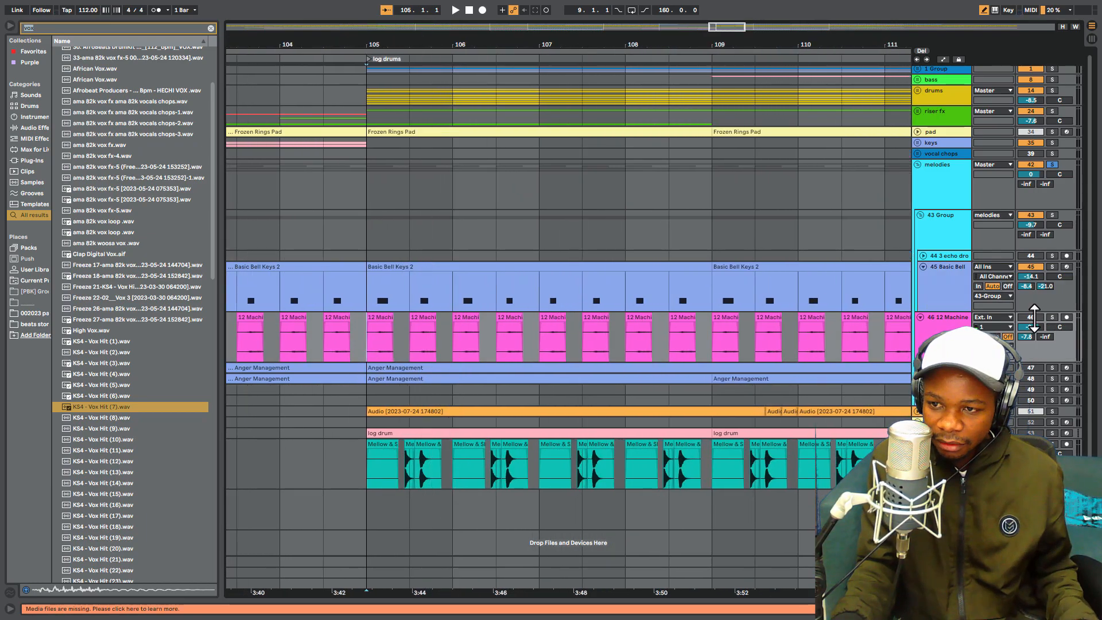
{"action": "key", "text": "space"}
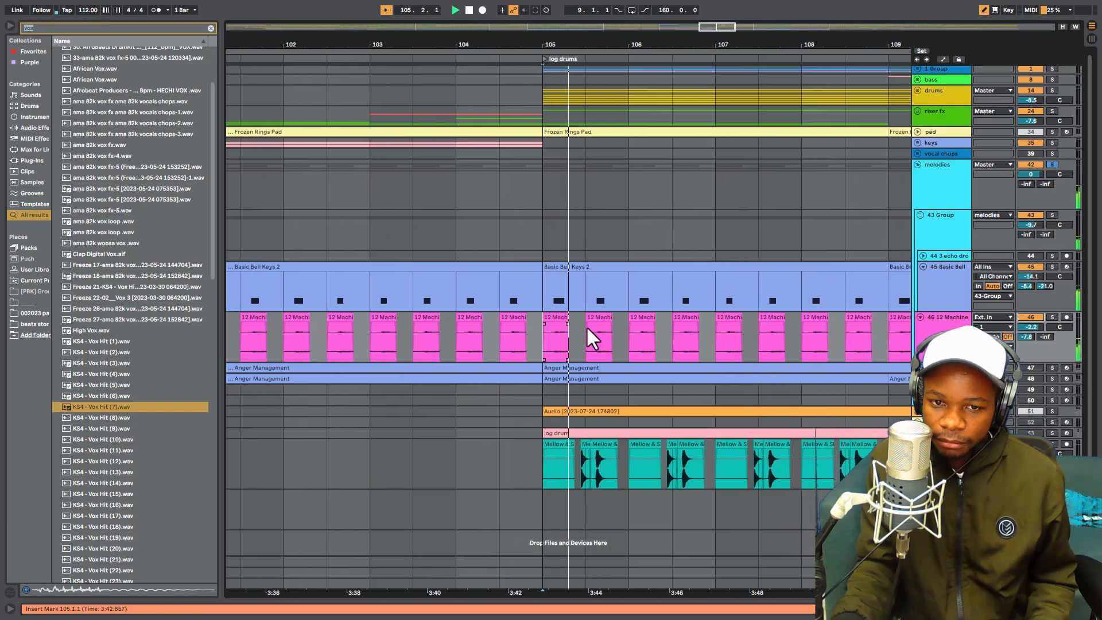
{"action": "key", "text": "space"}
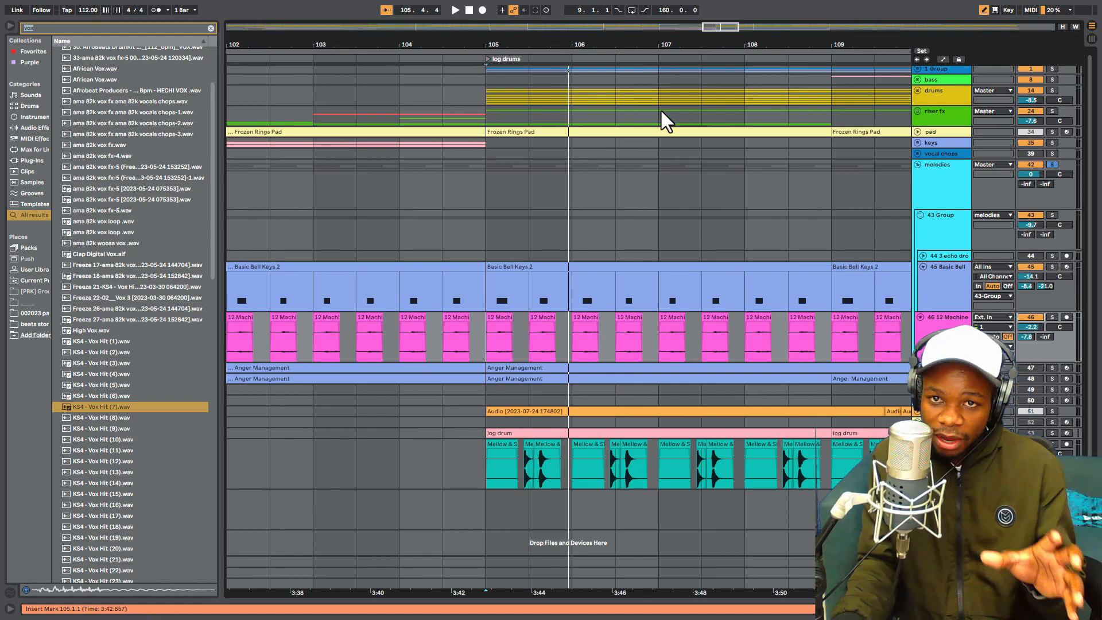
{"action": "scroll", "coordinate": [586, 291], "scroll_direction": "right", "scroll_amount": 3}
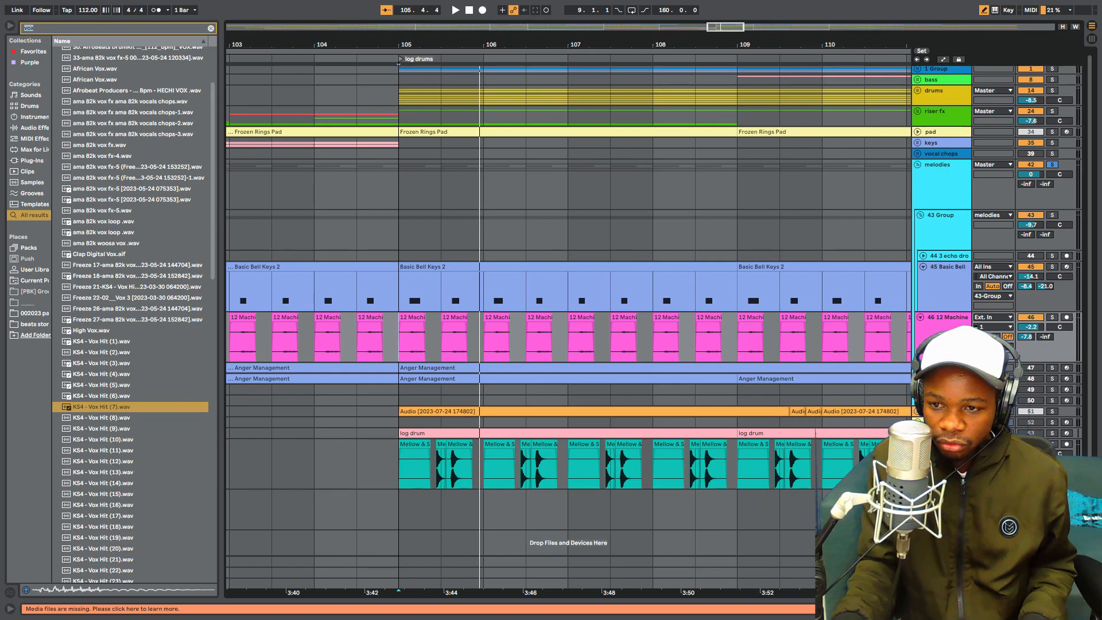
- Replay the Basic Bell and 12 Machine parts from bar 105 while unfolding the first synth track (47)
{"action": "key", "text": "space"}
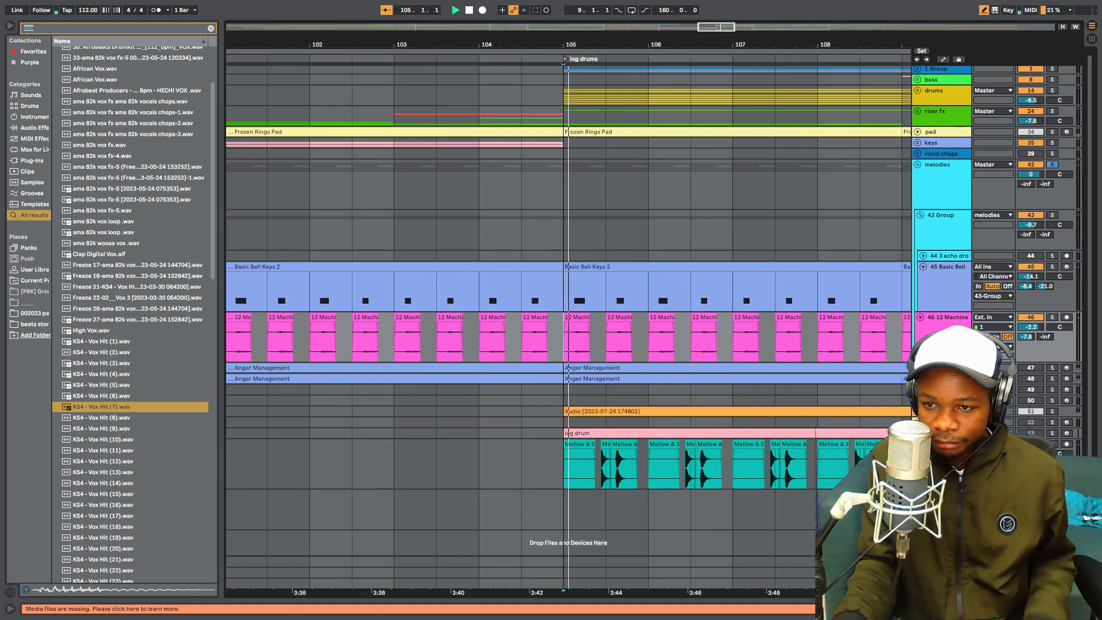
{"action": "left_click", "coordinate": [920, 368]}
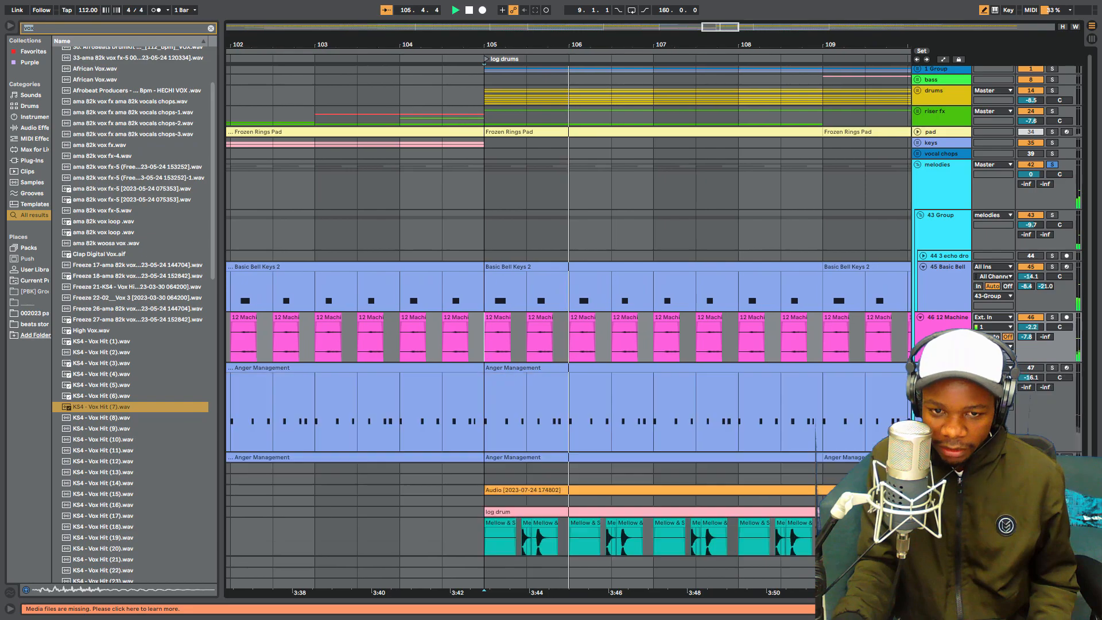
{"action": "scroll", "coordinate": [930, 373], "scroll_direction": "down", "scroll_amount": 2}
{"action": "key", "text": "space"}
- Check the first send's options on the 46 12 Machine track and replay the active melodies from bar 105
{"action": "left_click", "coordinate": [930, 281]}
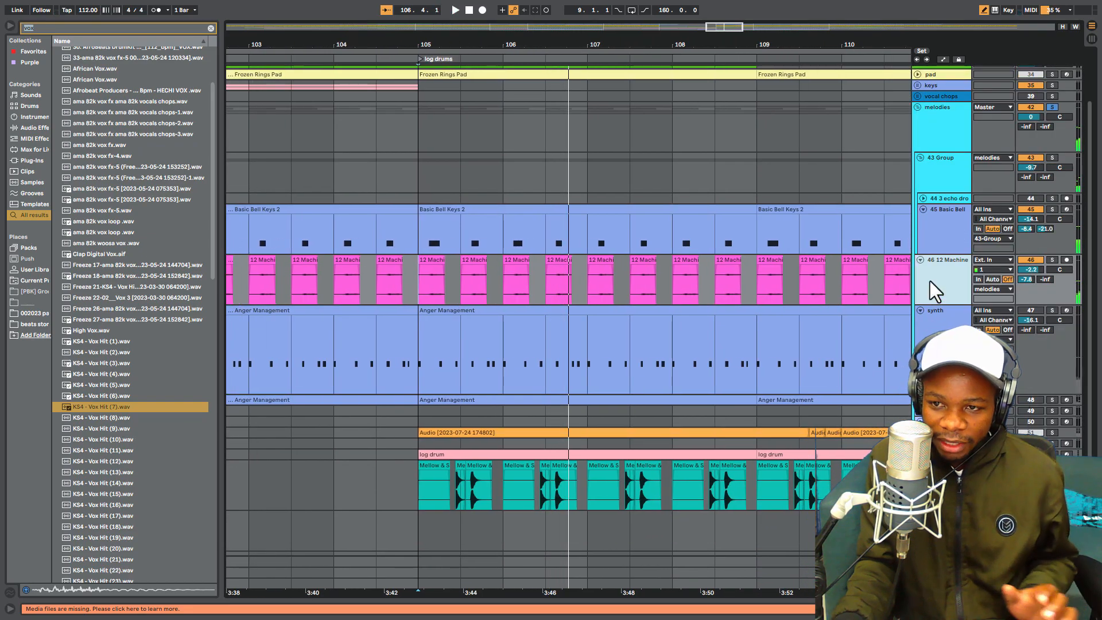
{"action": "right_click", "coordinate": [1028, 278]}
{"action": "left_click", "coordinate": [1005, 276]}
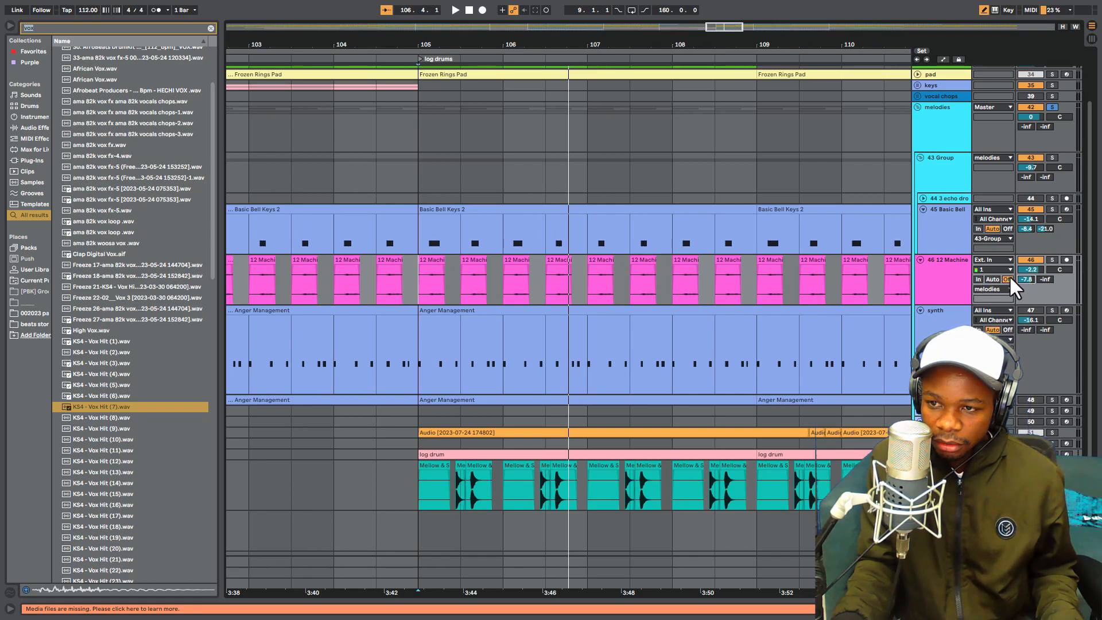
{"action": "key", "text": "space"}
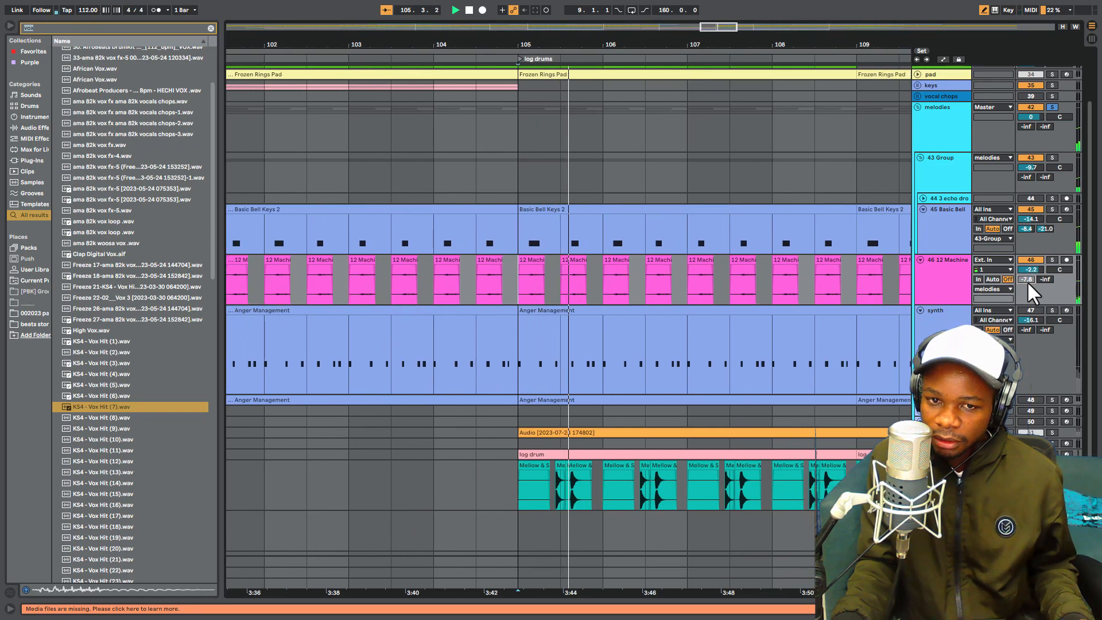
{"action": "right_click", "coordinate": [1027, 277]}
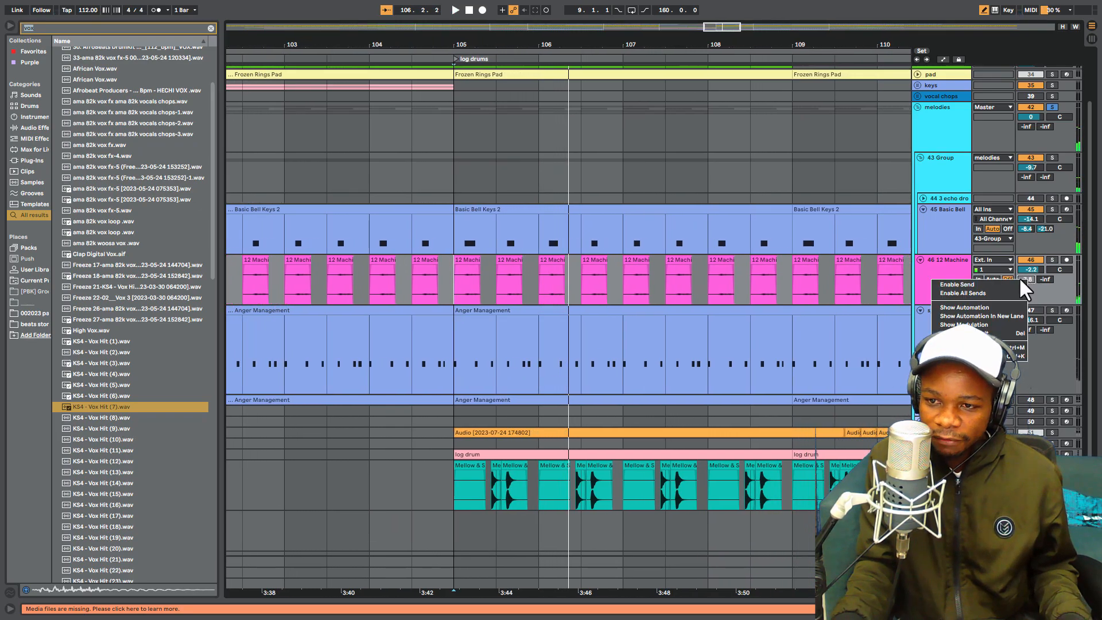
{"action": "left_click", "coordinate": [992, 281]}
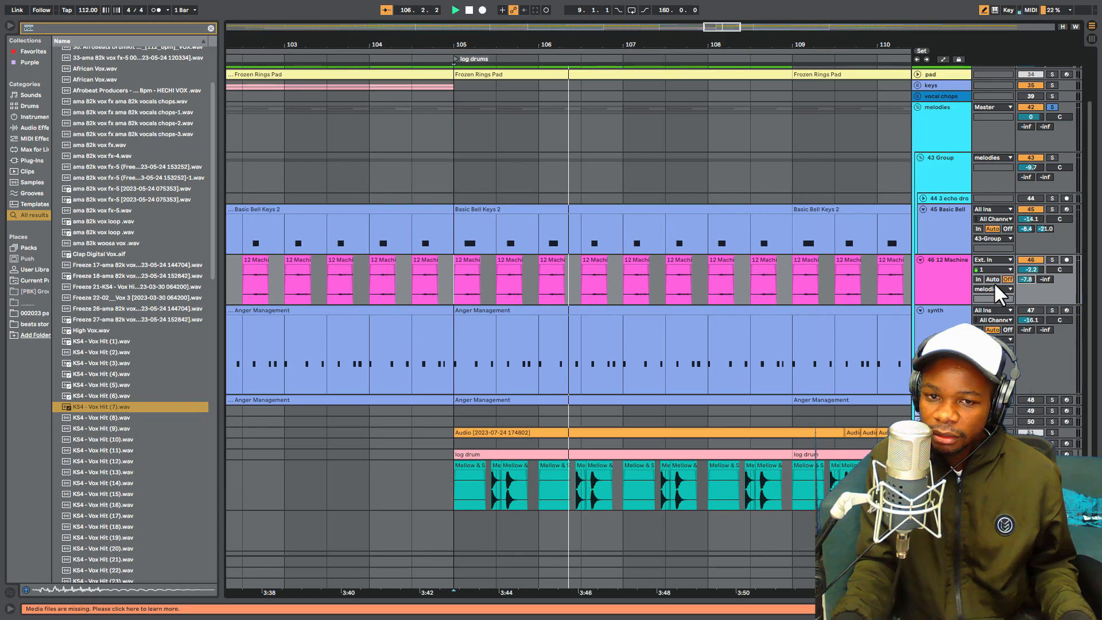
{"action": "key", "text": "space"}
{"action": "scroll", "coordinate": [999, 284], "scroll_direction": "down", "scroll_amount": 1}
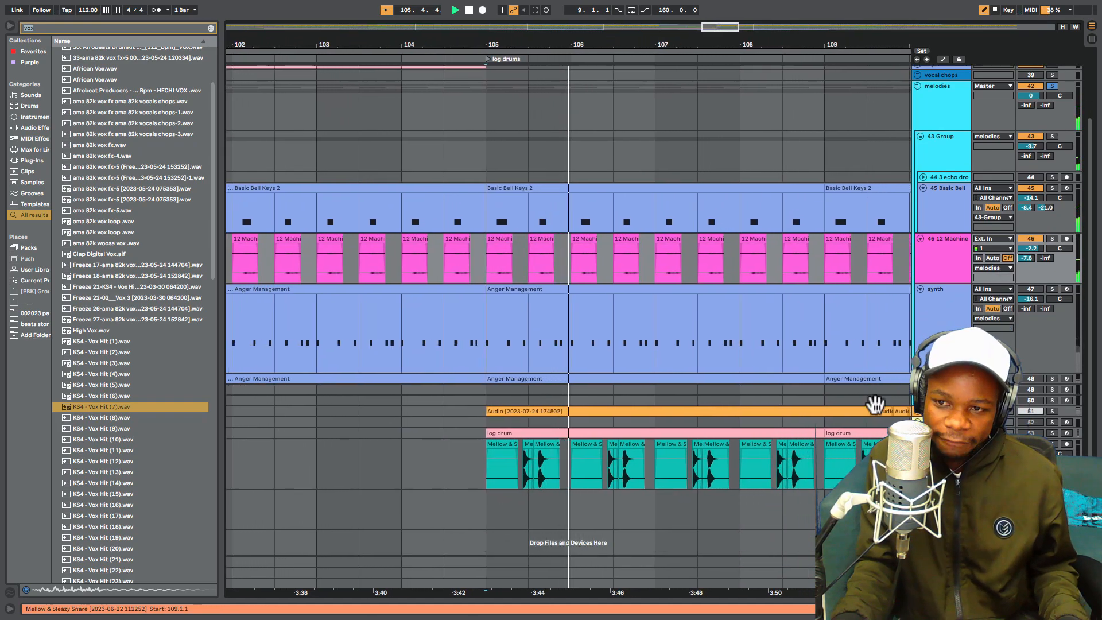
{"action": "key", "text": "space"}
- Unfold the second synth track (48) to compare its Anger Management clips with those of the first synth
{"action": "left_click", "coordinate": [920, 379]}
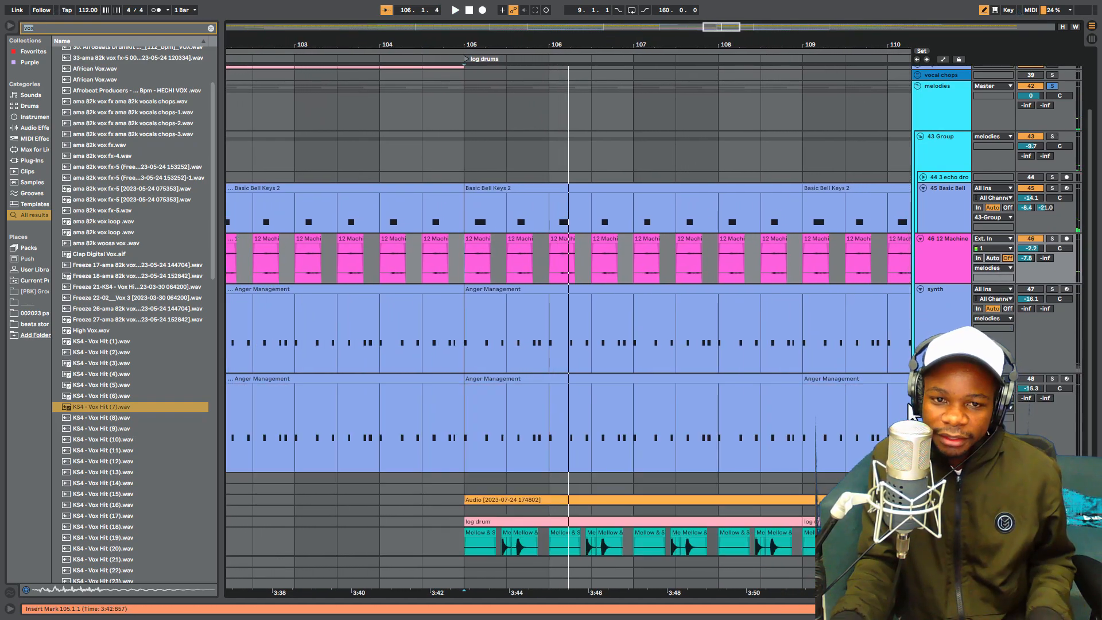
{"action": "left_click_drag", "start_coordinate": [646, 40], "coordinate": [537, 4]}
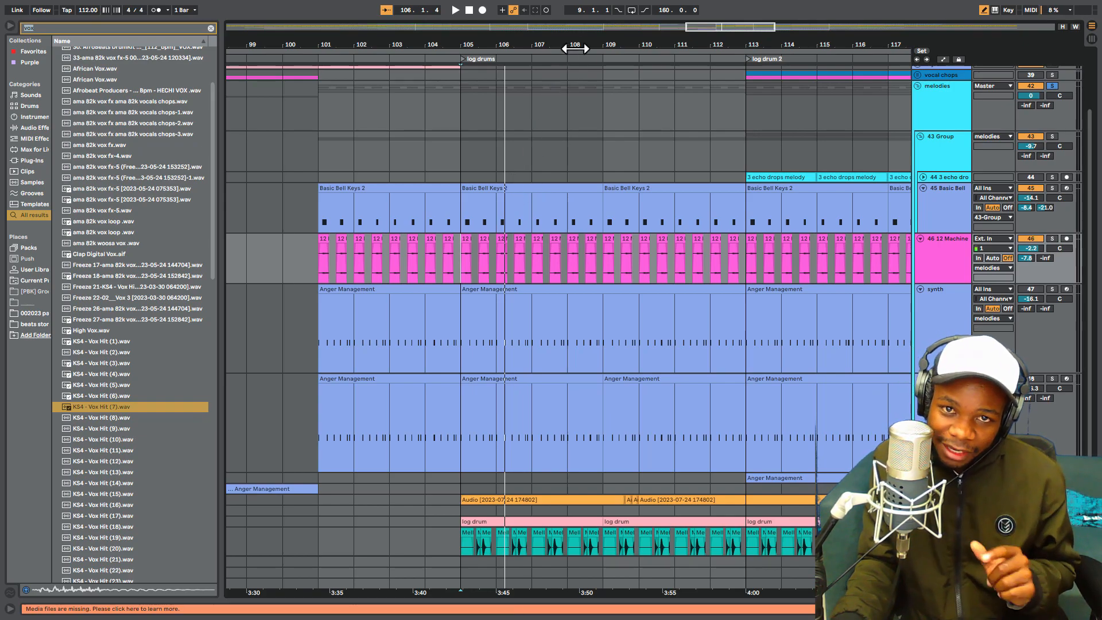
{"action": "left_click_drag", "start_coordinate": [595, 40], "coordinate": [595, 53]}
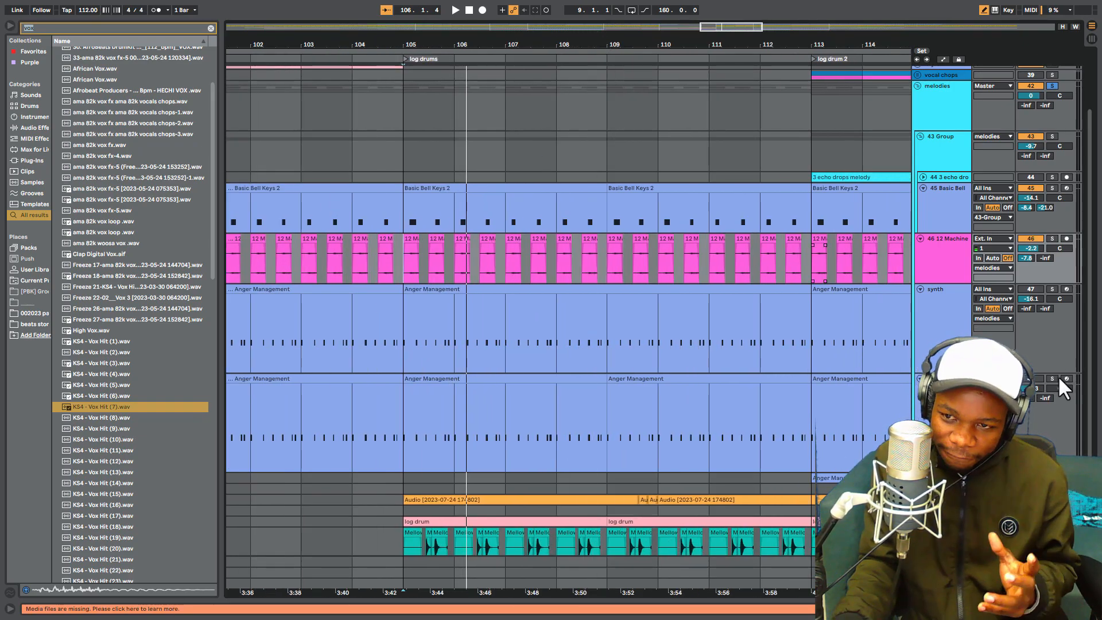
{"action": "scroll", "coordinate": [947, 333], "scroll_direction": "down", "scroll_amount": 3}
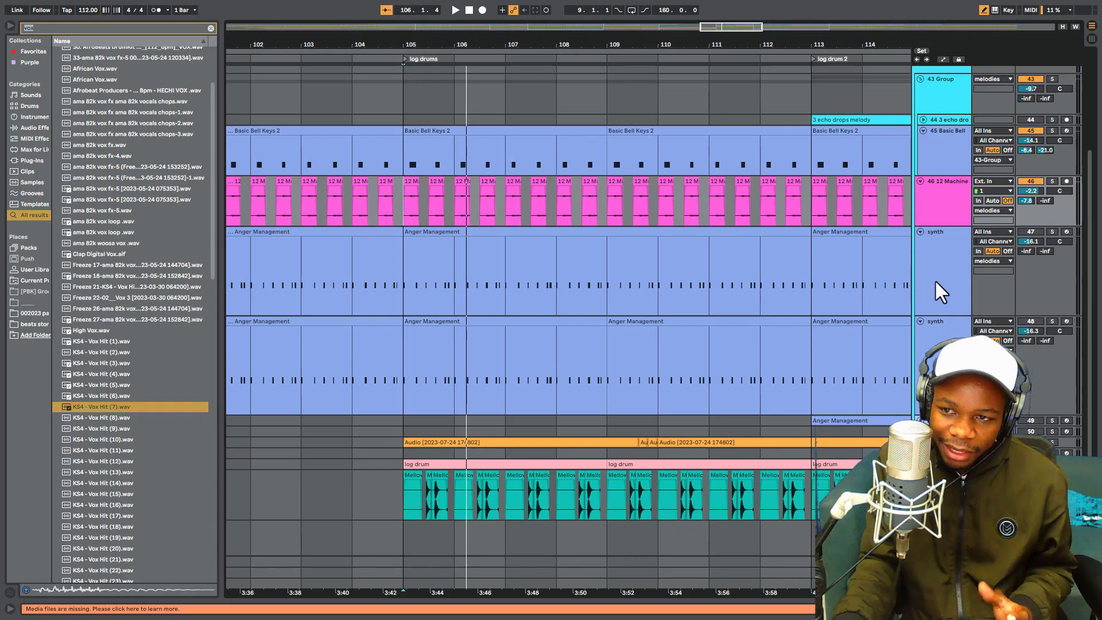
- Solo the first synth track (47) and play it alone from bar 105
{"action": "left_click", "coordinate": [1032, 231]}
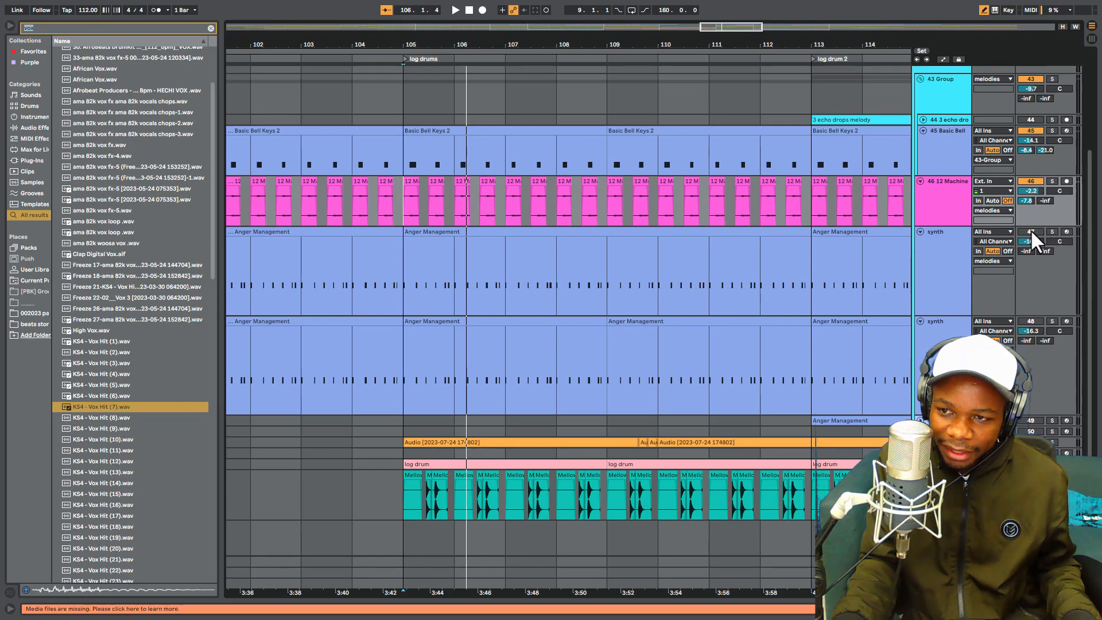
{"action": "left_click", "coordinate": [1052, 232]}
{"action": "key", "text": "space"}
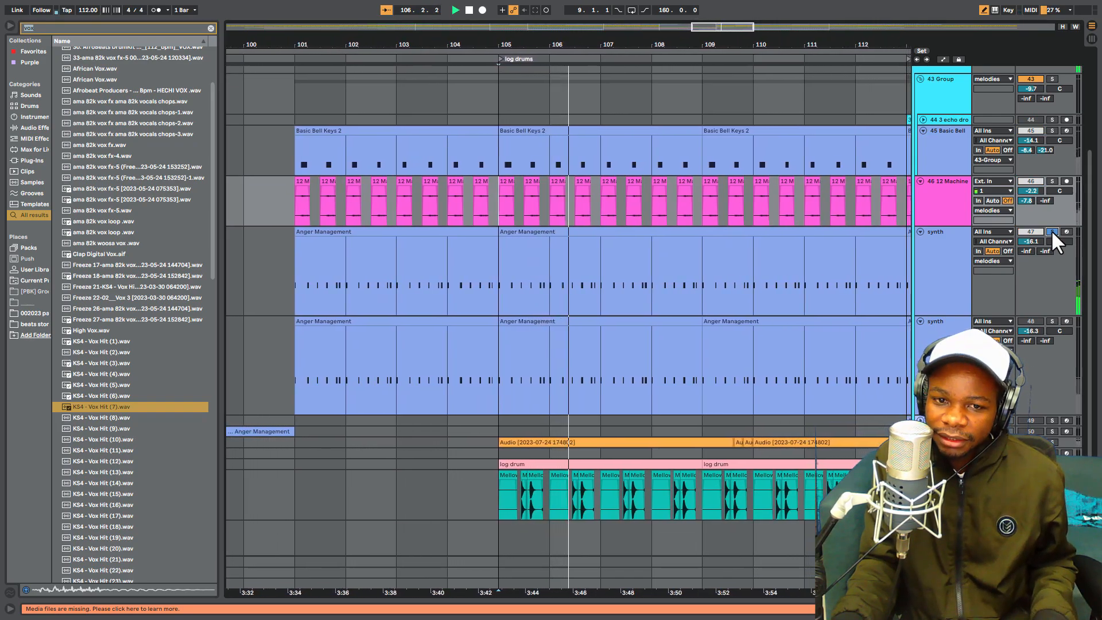
{"action": "key", "text": "space"}
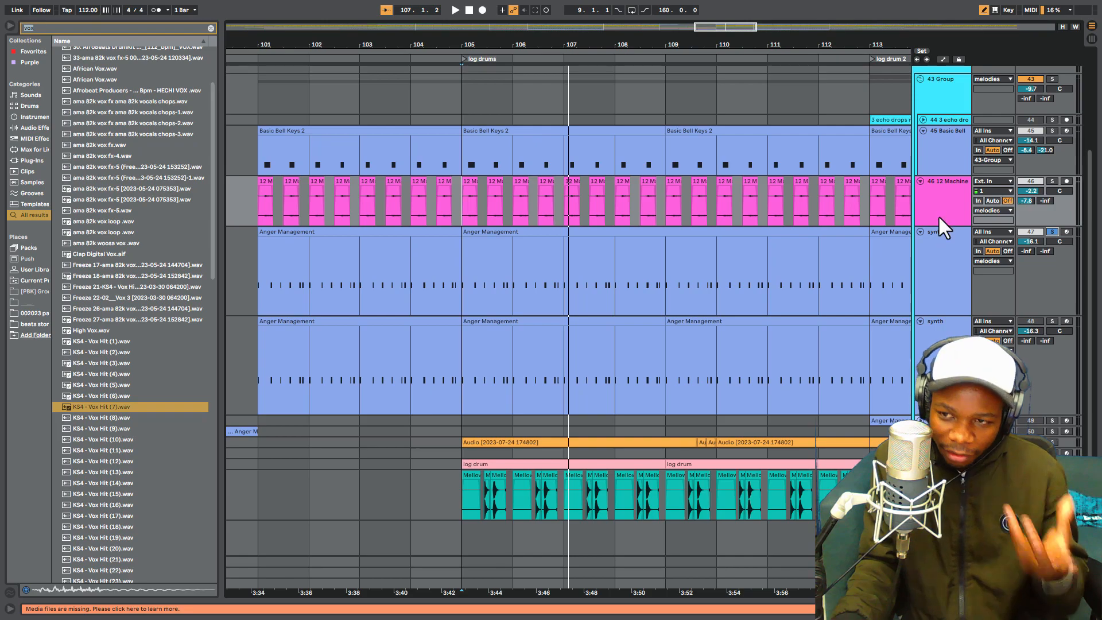
- Add the 45 Basic Bell and 46 12 Machine tracks to the solo and play them with the first synth
{"action": "left_click", "coordinate": [1053, 131]}
{"action": "left_click", "coordinate": [1053, 182]}
{"action": "key", "text": "space"}
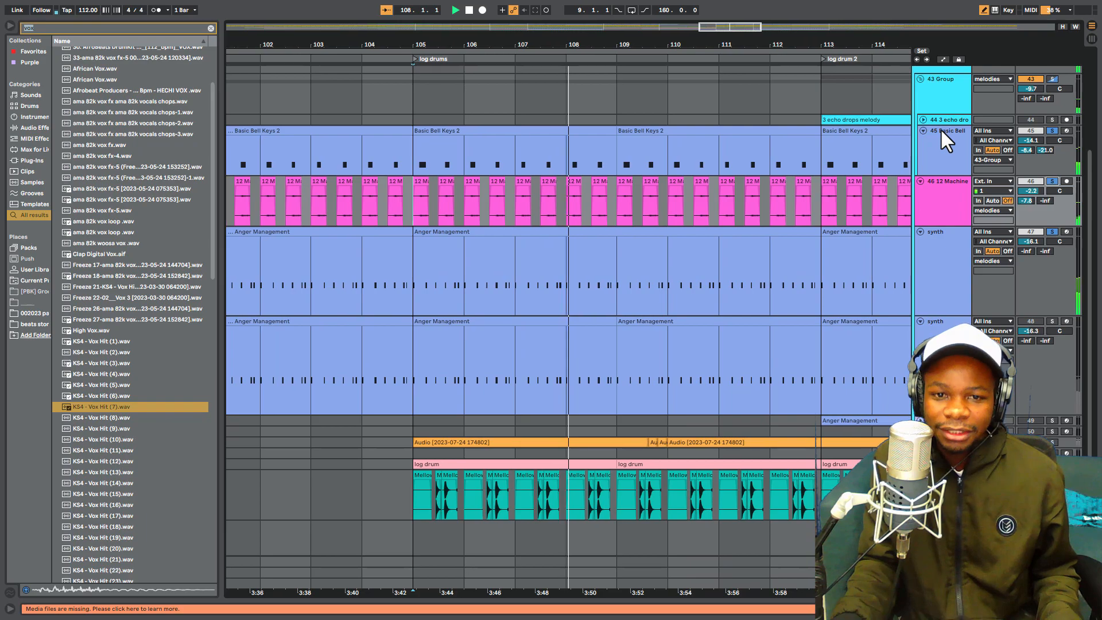
{"action": "key", "text": "space"}
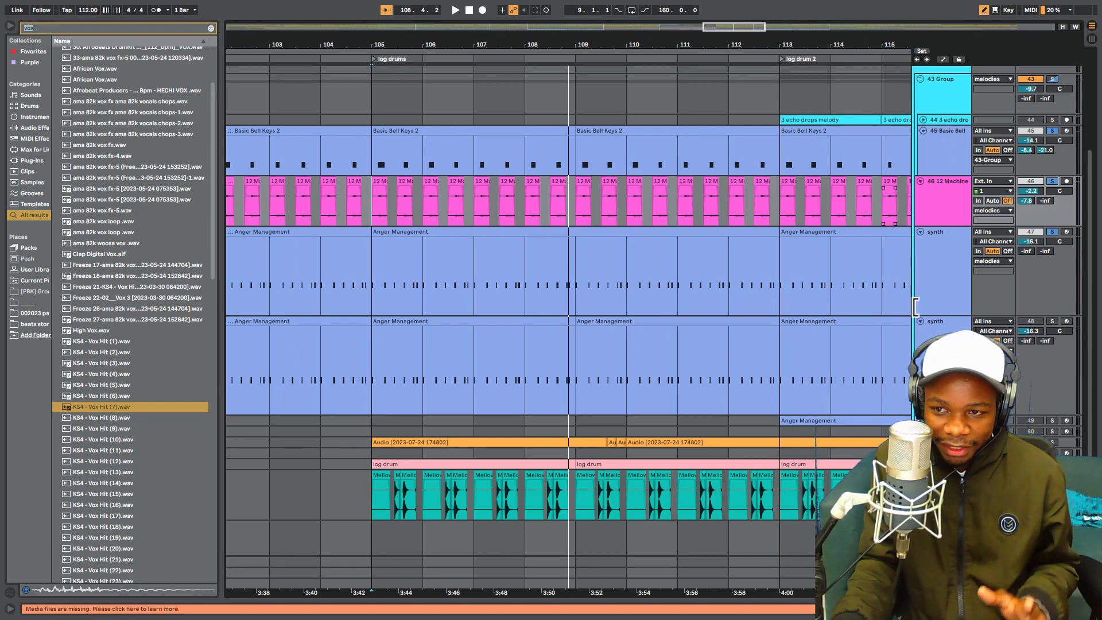
- Select the first and second synth tracks in turn, and place the insert marker at bar 105 on the second
{"action": "left_click", "coordinate": [935, 273]}
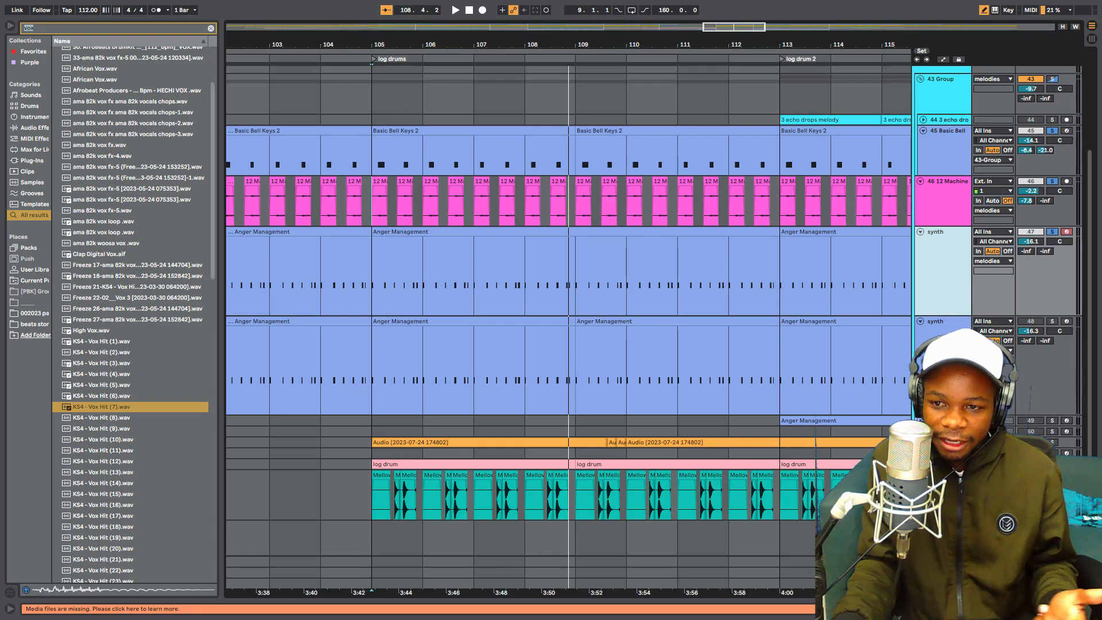
{"action": "left_click", "coordinate": [937, 363]}
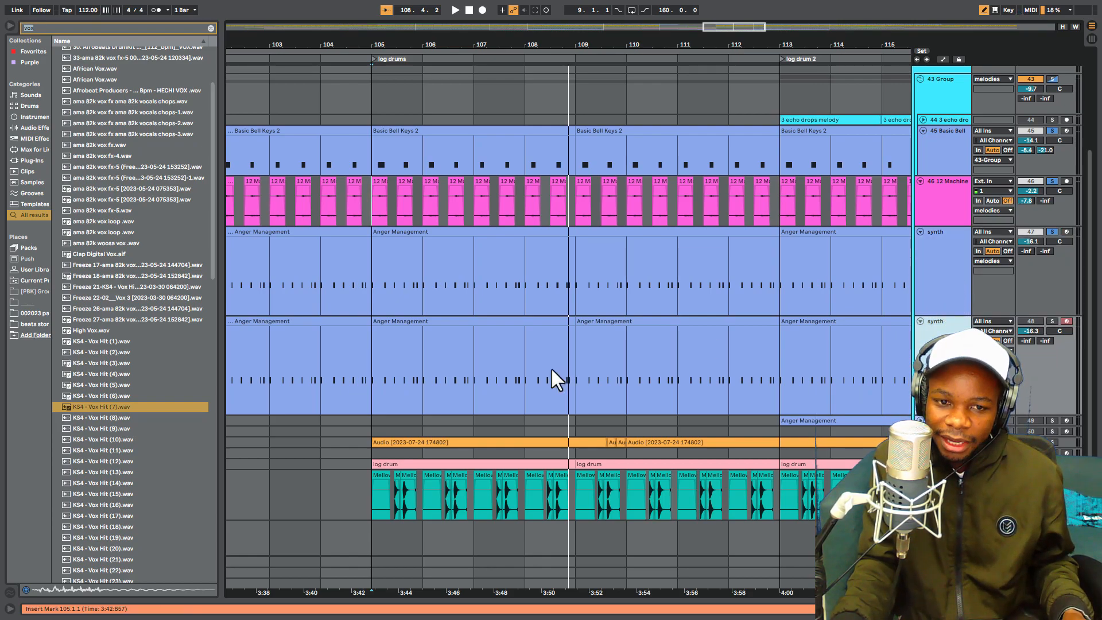
{"action": "left_click", "coordinate": [374, 357]}
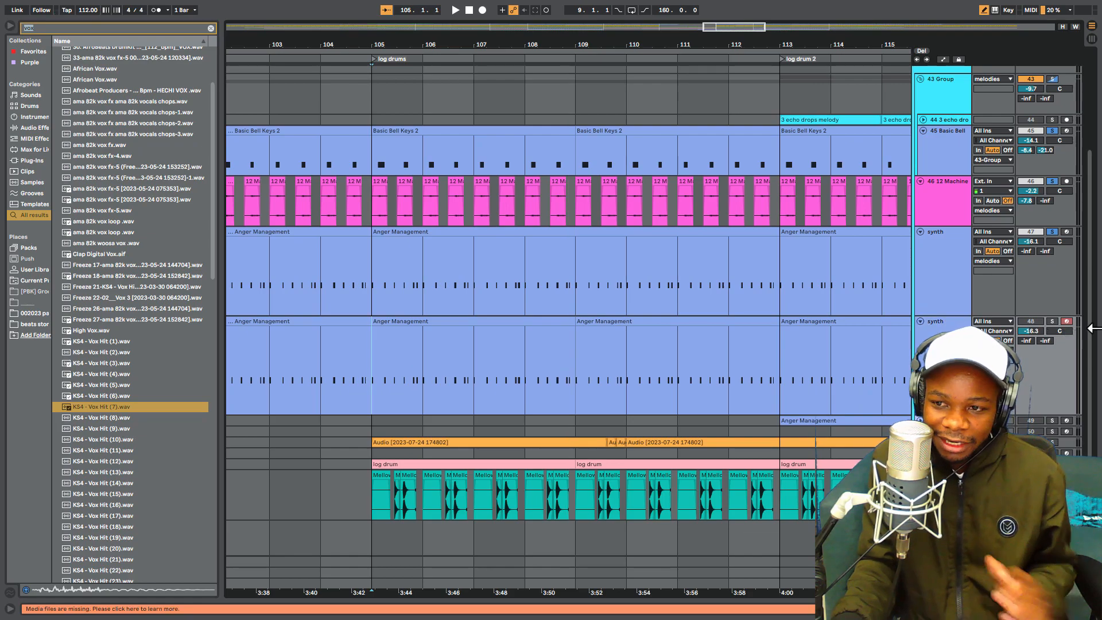
- Solo the second synth track (48), play it from bar 105 with its volume raised to 2.1 dB, and undo the volume change
{"action": "left_click", "coordinate": [1053, 321]}
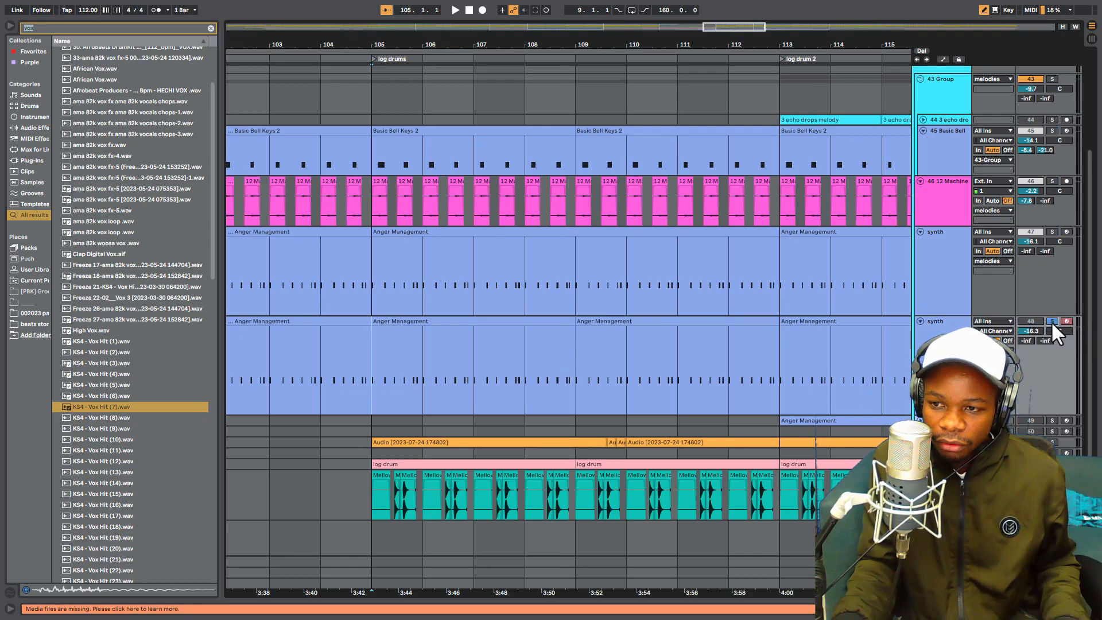
{"action": "key", "text": "space"}
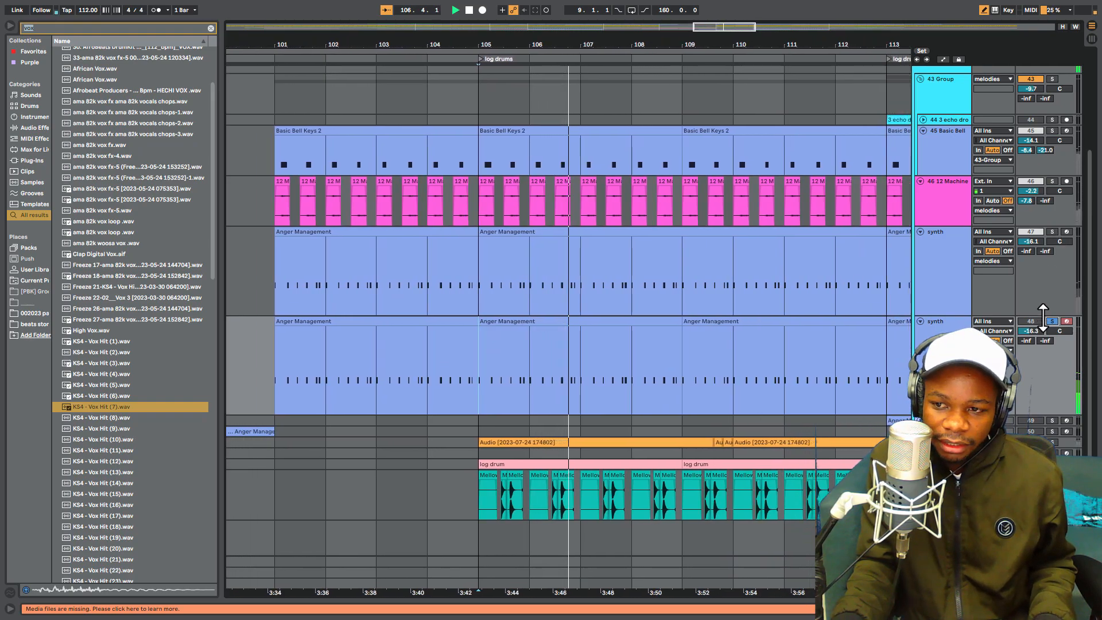
{"action": "left_click_drag", "start_coordinate": [1033, 328], "coordinate": [1032, 326]}
{"action": "key", "text": "space"}
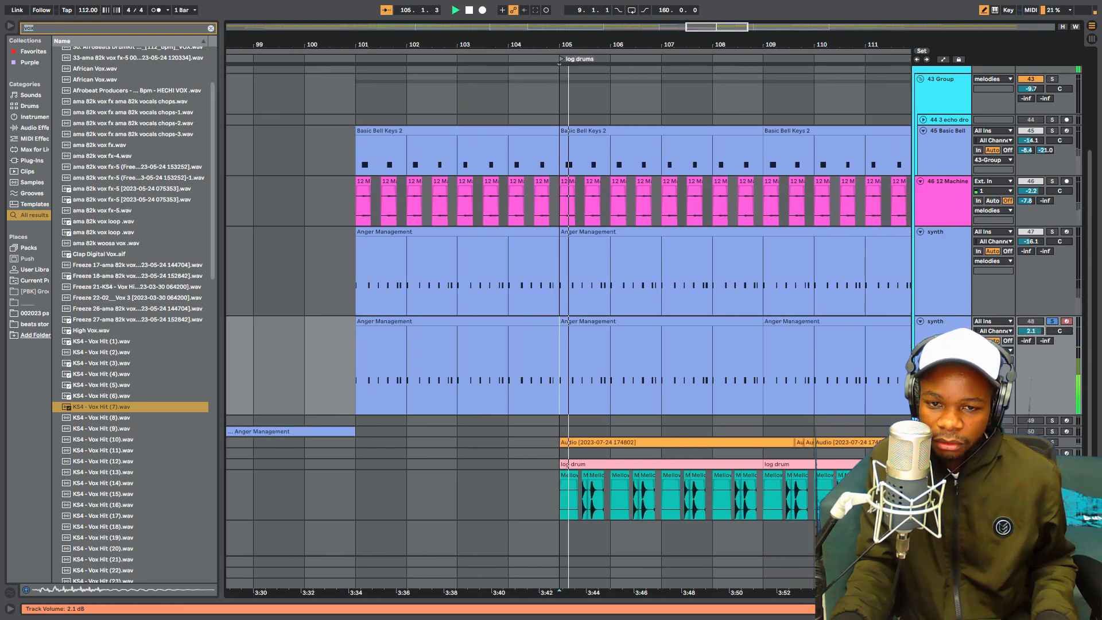
{"action": "key", "text": "space"}
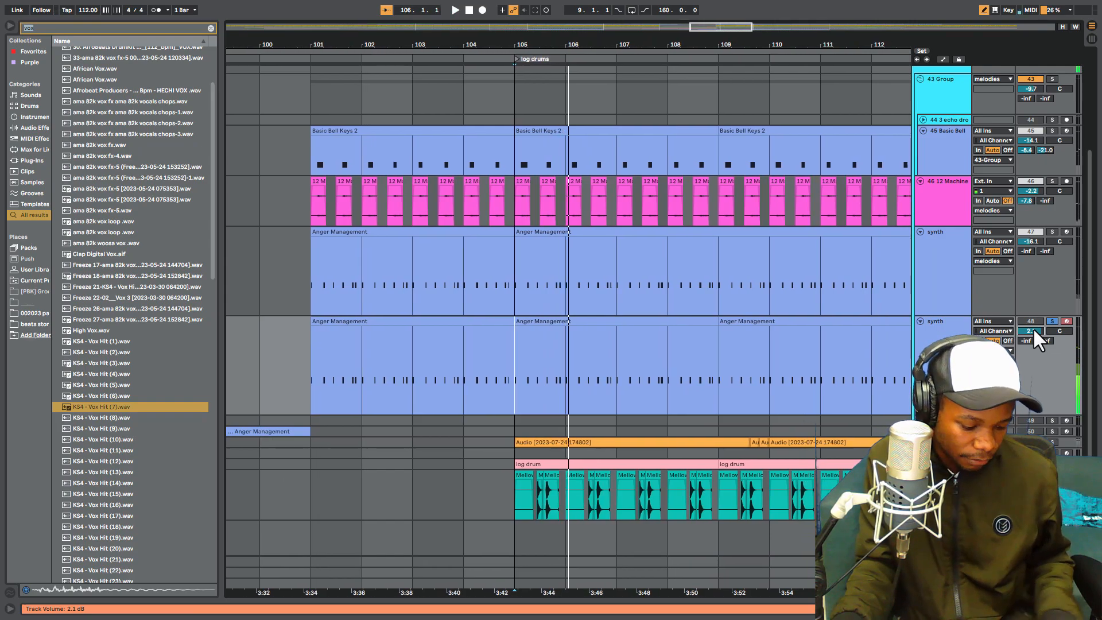
{"action": "key", "text": "ctrl+z"}
- Add the first synth track (47) to the solo and play both synths together
{"action": "left_click", "coordinate": [1052, 232]}
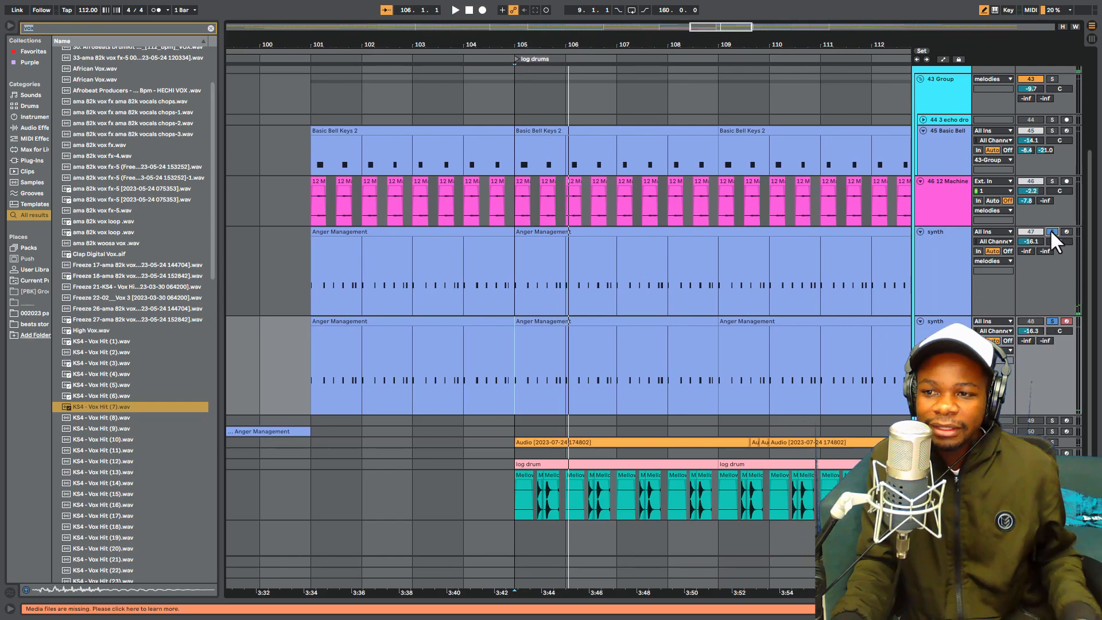
{"action": "key", "text": "space"}
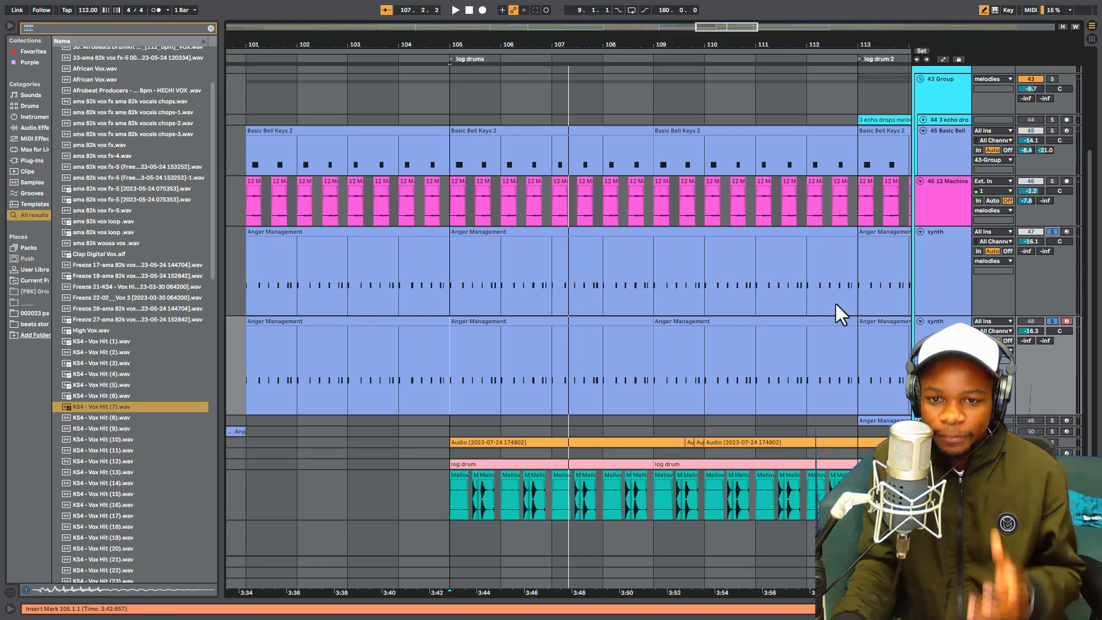
- Solo the whole melodies group, with the second synth track active, and play it from bar 105
{"action": "scroll", "coordinate": [866, 328], "scroll_direction": "down", "scroll_amount": 3}
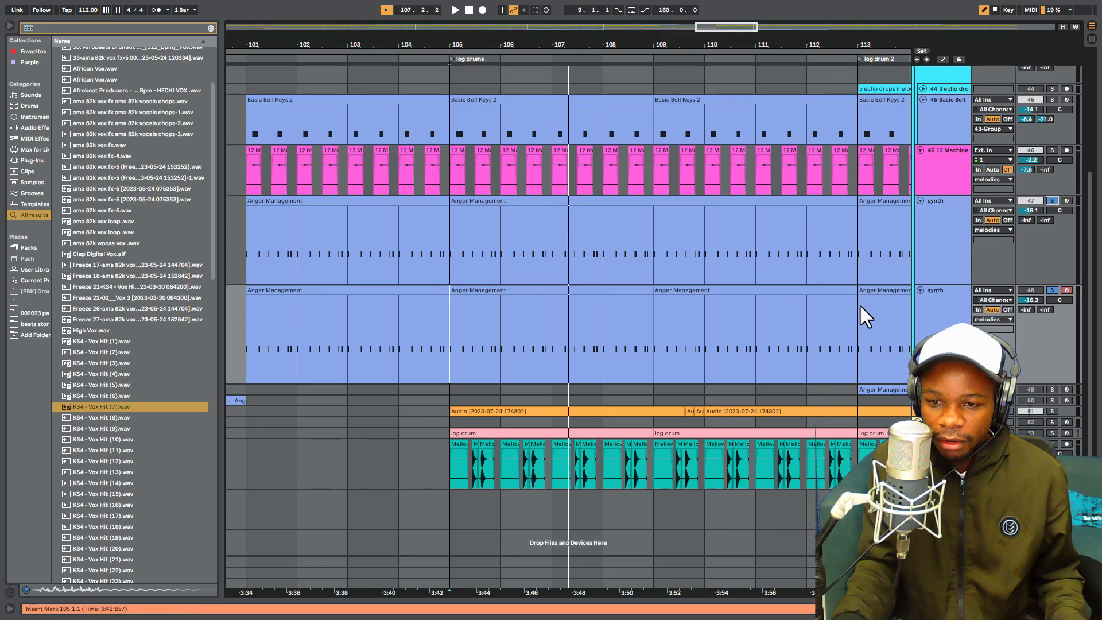
{"action": "left_click_drag", "start_coordinate": [667, 48], "coordinate": [668, 23]}
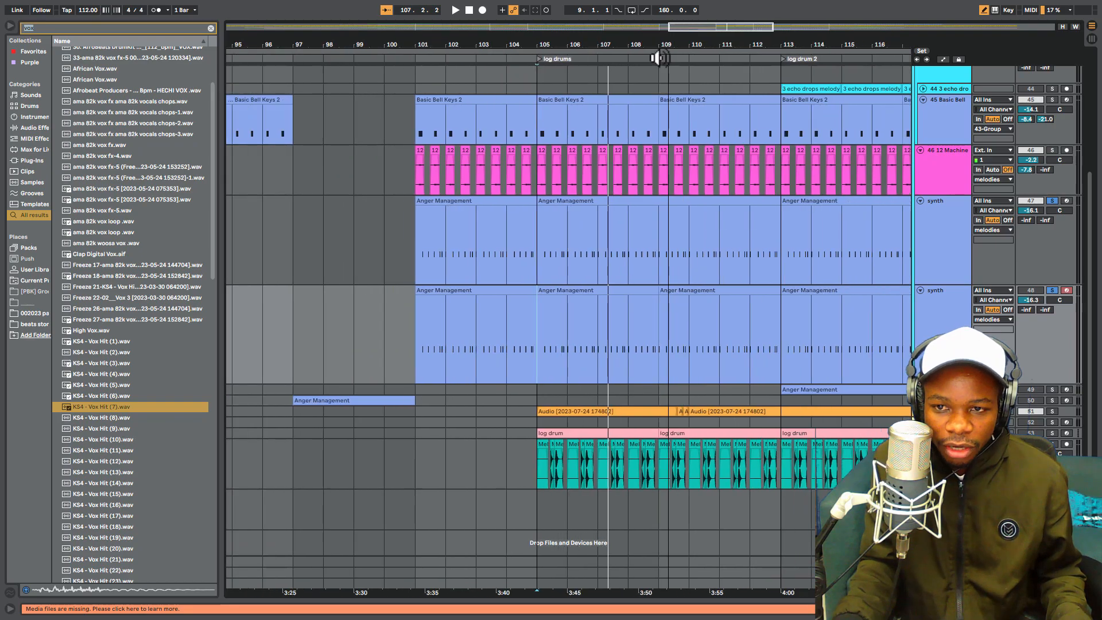
{"action": "scroll", "coordinate": [794, 207], "scroll_direction": "up", "scroll_amount": 4}
{"action": "scroll", "coordinate": [794, 208], "scroll_direction": "up", "scroll_amount": 4}
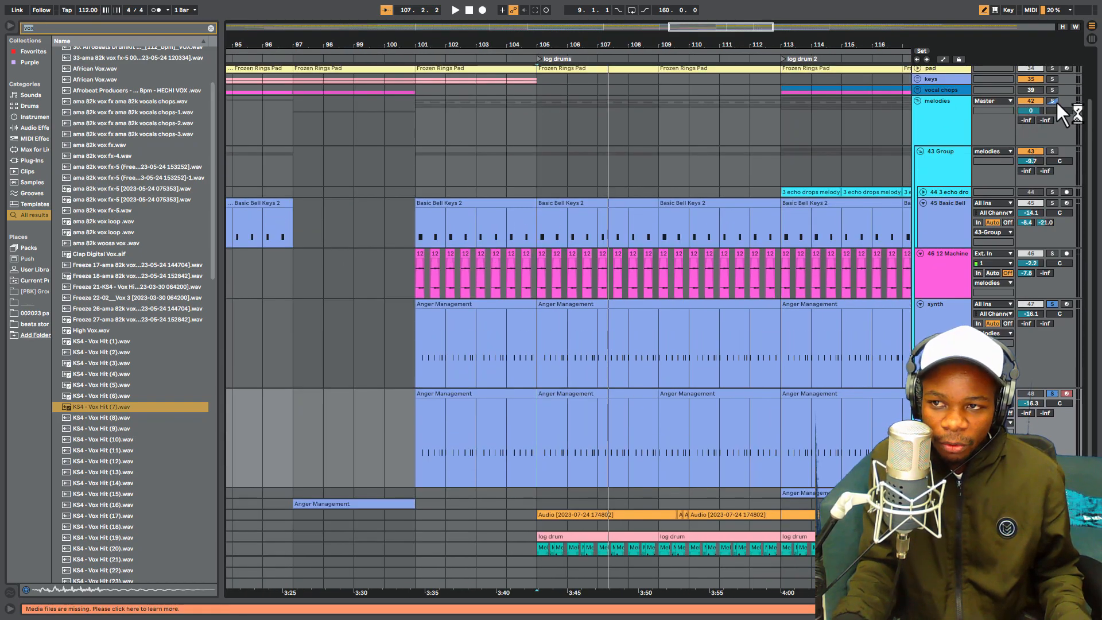
{"action": "left_click", "coordinate": [1054, 100]}
{"action": "key", "text": "space"}
{"action": "key", "text": "space"}
{"action": "left_click", "coordinate": [1029, 393]}
{"action": "key", "text": "space"}
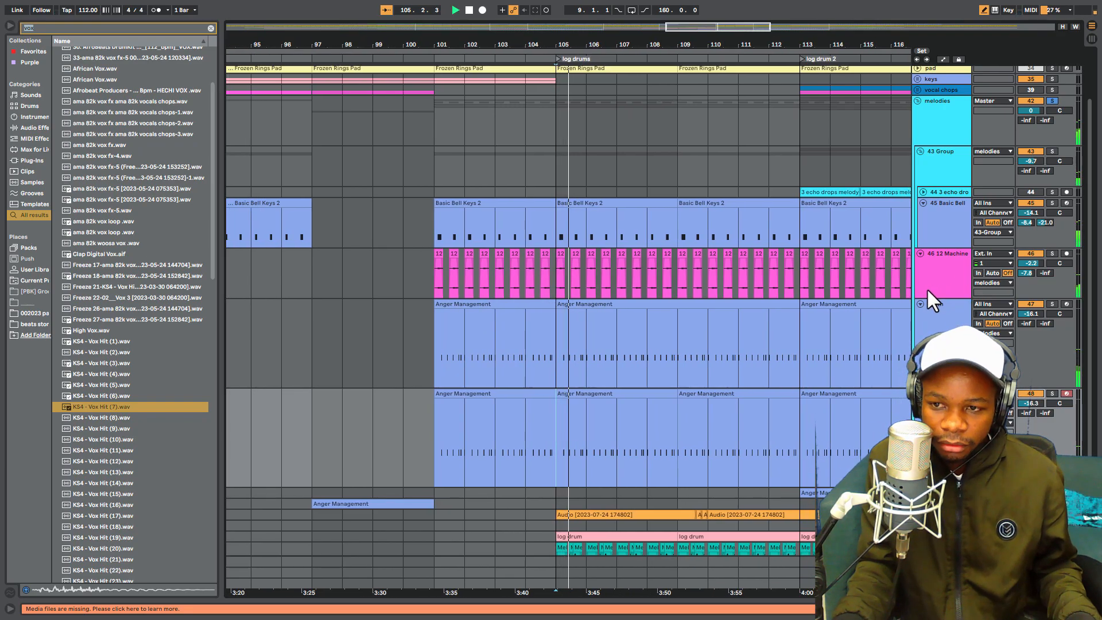
- Fold the 45 Basic Bell, 46 12 Machine and both synth tracks, and stop playback
{"action": "left_click", "coordinate": [922, 202]}
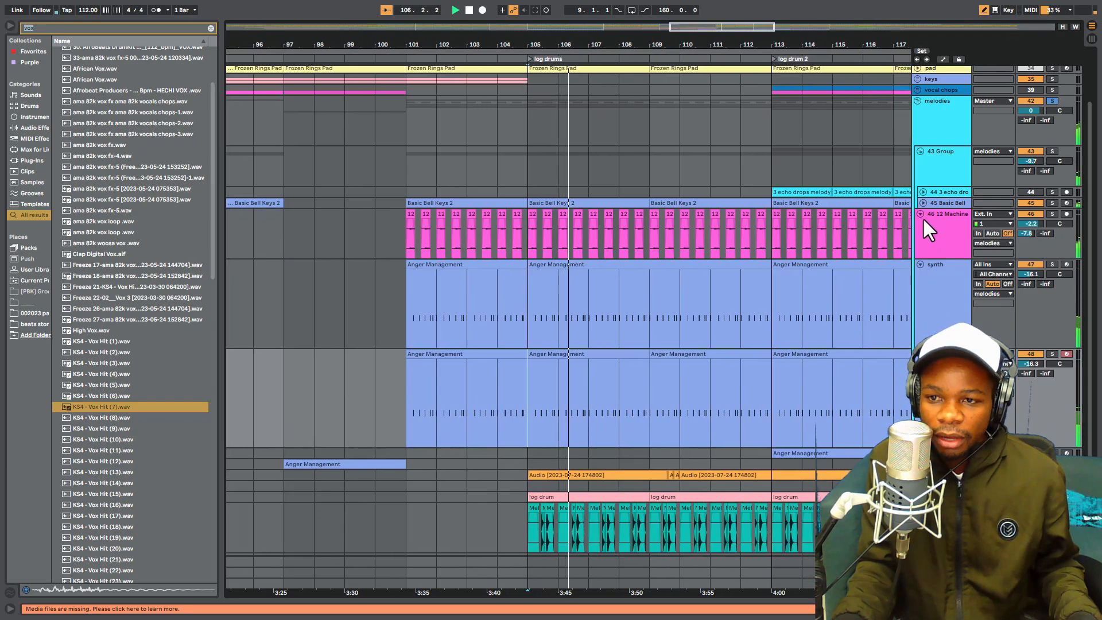
{"action": "left_click", "coordinate": [922, 216]}
{"action": "left_click", "coordinate": [921, 225]}
{"action": "left_click", "coordinate": [921, 236]}
{"action": "key", "text": "space"}
- Unfold the 44 3 echo drops track, solo it, and play it alone from the log drum 2 section at bar 113
{"action": "left_click_drag", "start_coordinate": [538, 46], "coordinate": [517, 26]}
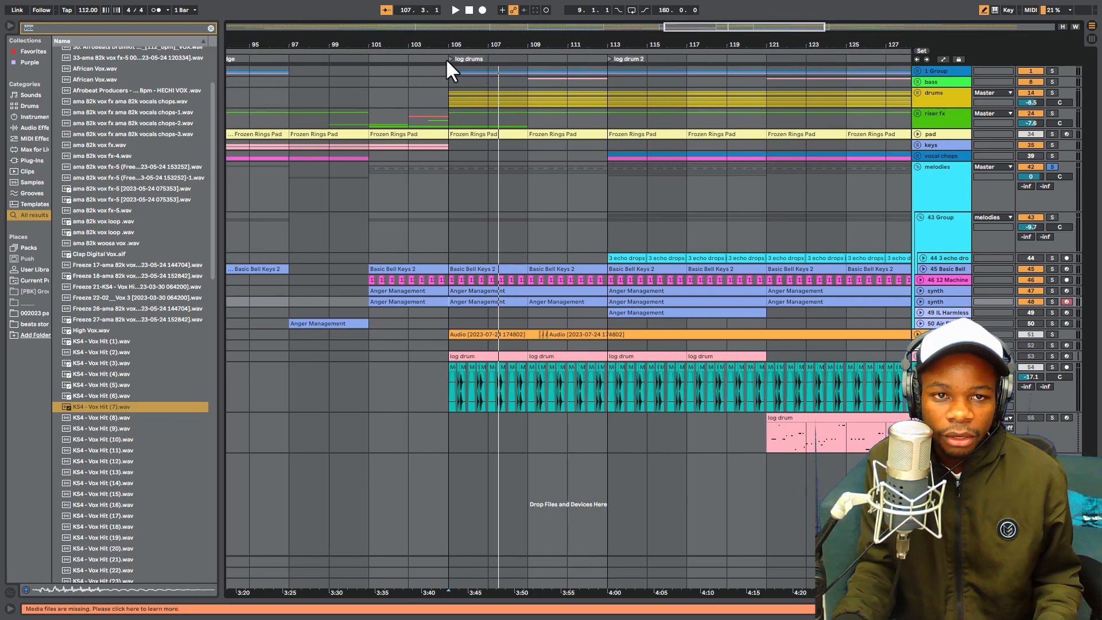
{"action": "left_click", "coordinate": [450, 58]}
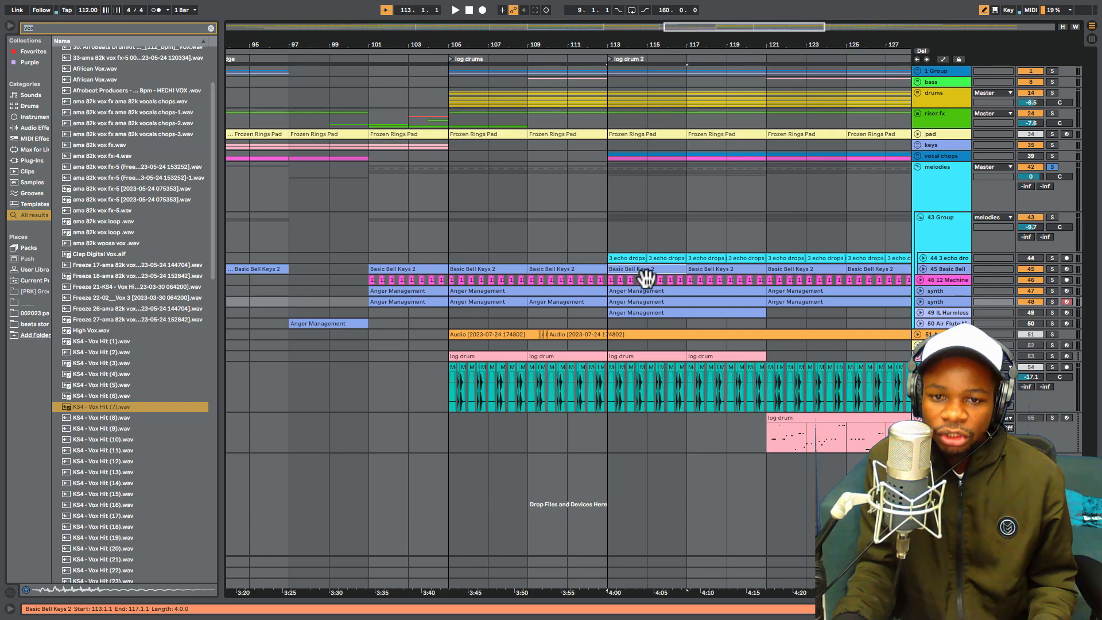
{"action": "left_click", "coordinate": [923, 258]}
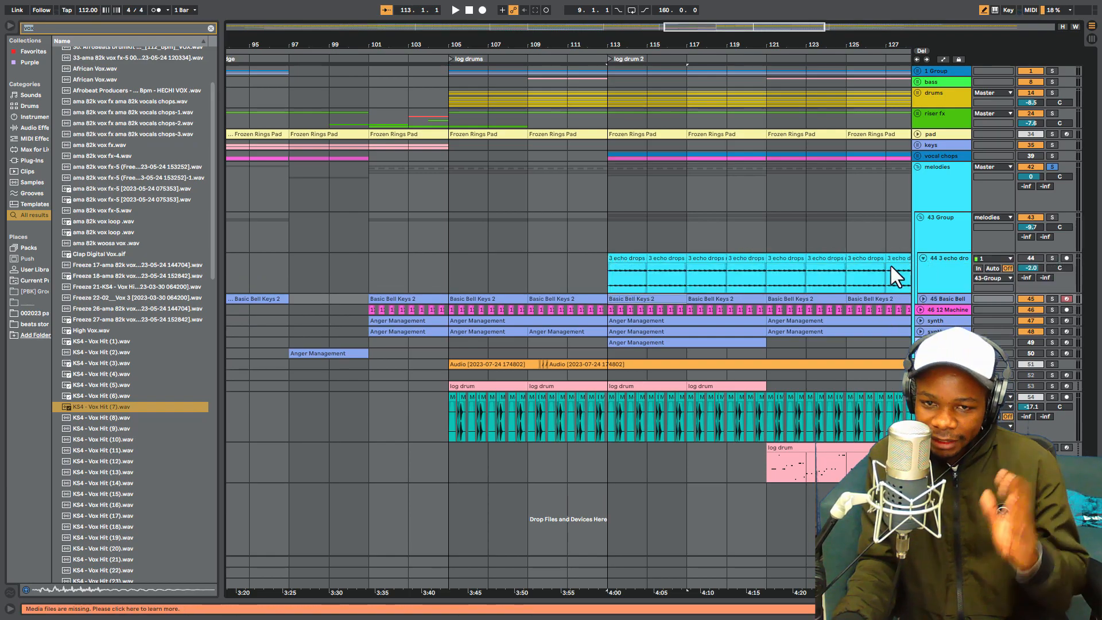
{"action": "left_click_drag", "start_coordinate": [738, 44], "coordinate": [743, 164]}
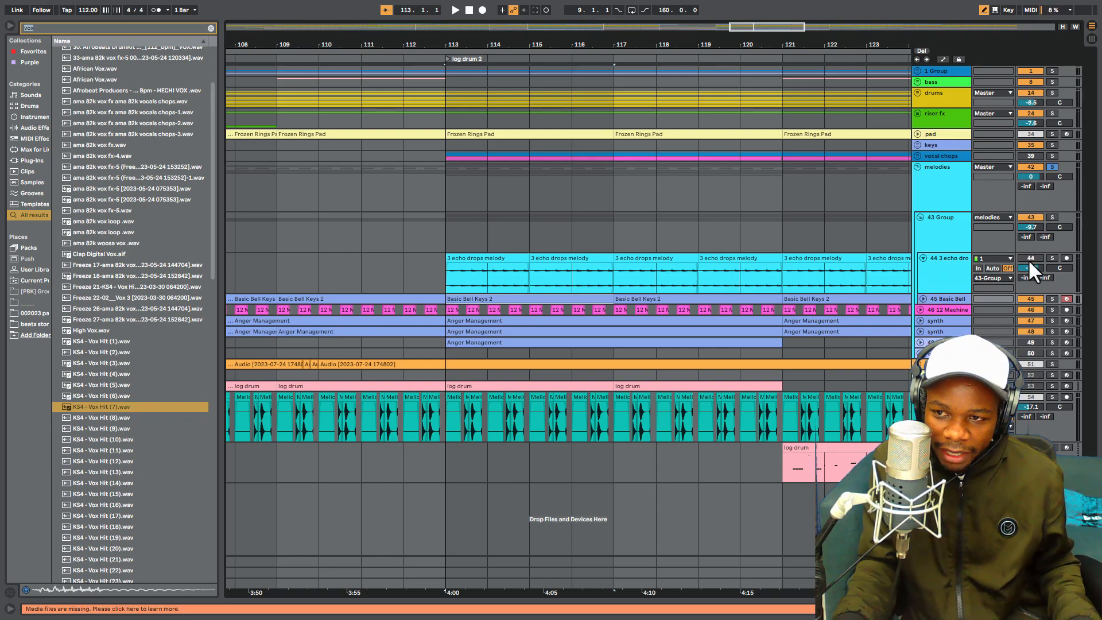
{"action": "left_click", "coordinate": [1052, 259]}
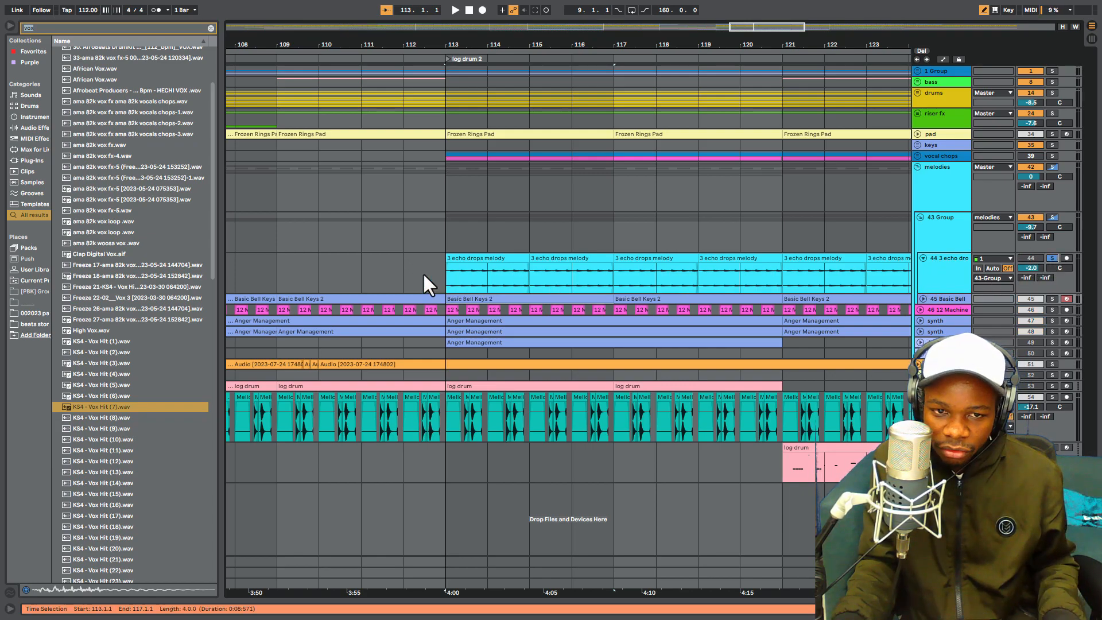
{"action": "left_click", "coordinate": [447, 273]}
{"action": "key", "text": "space"}
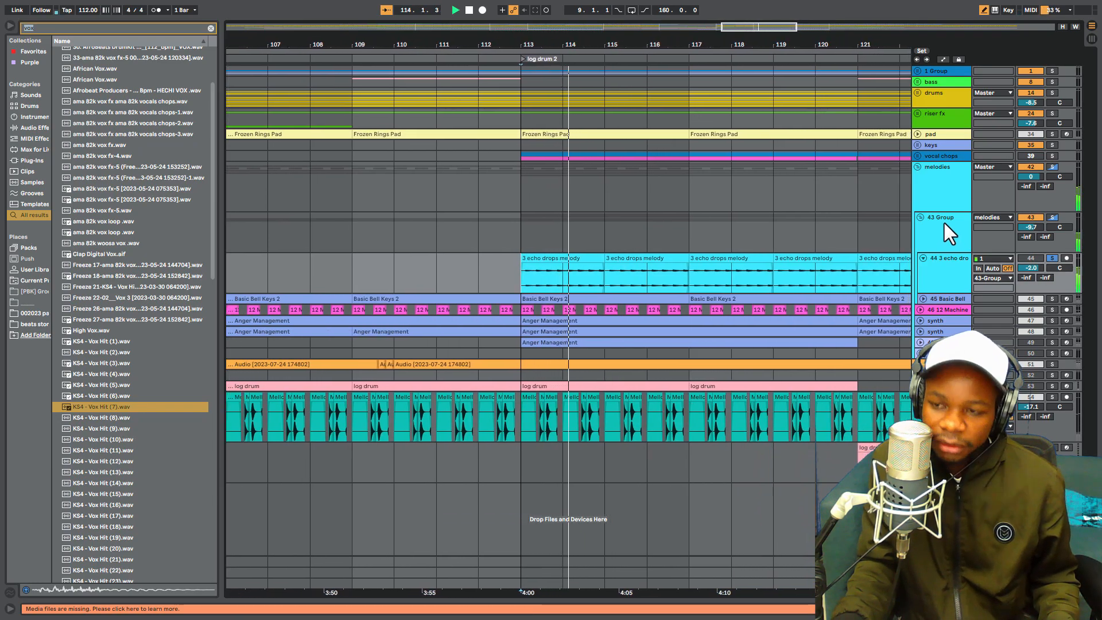
{"action": "key", "text": "space"}
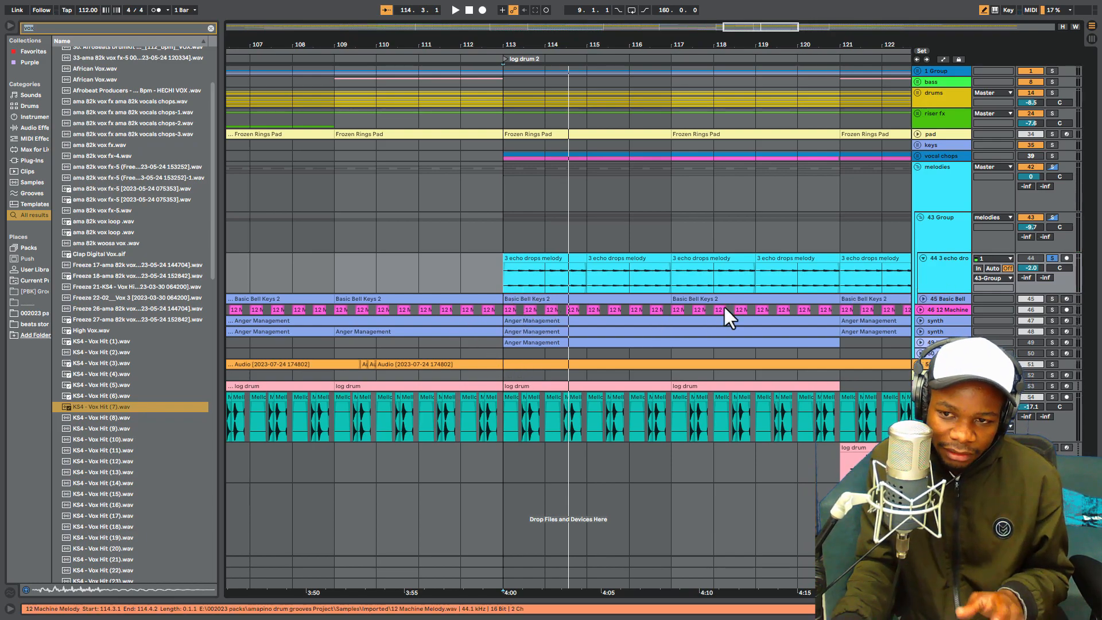
- Unfold the 46 12 Machine track and play it soloed from bar 113
{"action": "left_click", "coordinate": [920, 309]}
{"action": "left_click", "coordinate": [1053, 310]}
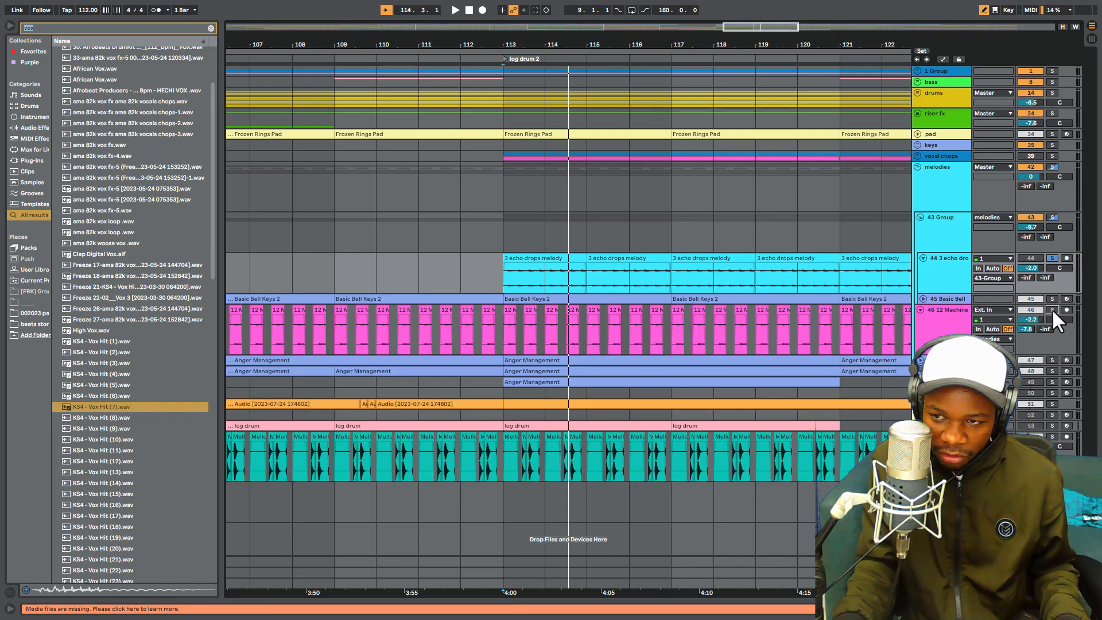
{"action": "key", "text": "space"}
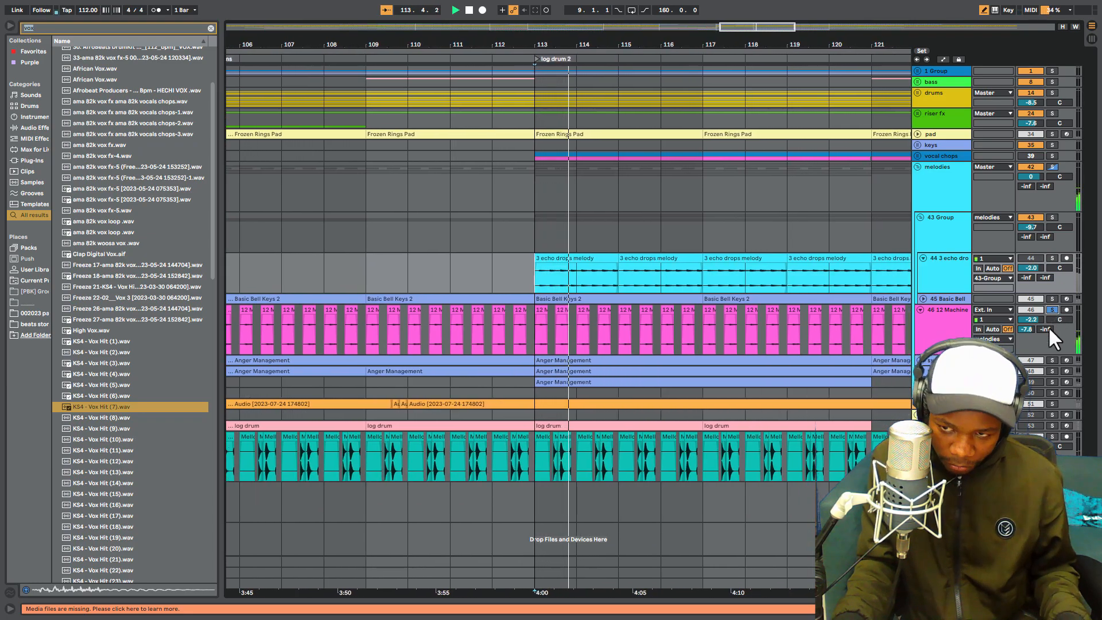
- Add the synth tracks and the 44 3 echo drops track to the solo, and play them with 12 Machine
{"action": "left_click", "coordinate": [1053, 360], "text": "ctrl"}
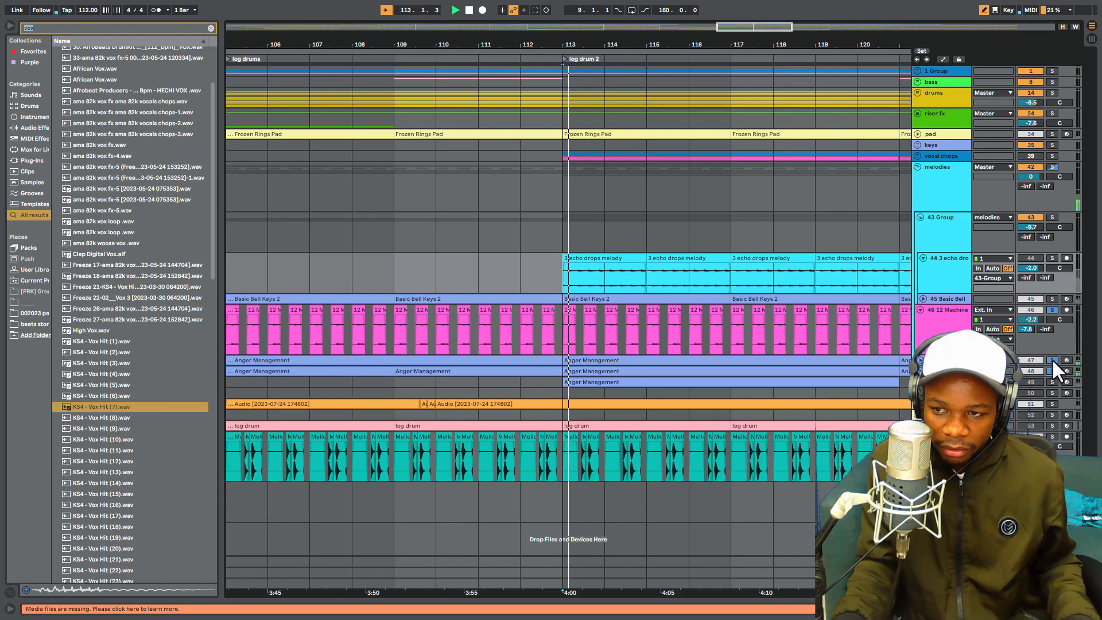
{"action": "left_click", "coordinate": [1053, 257], "text": "ctrl"}
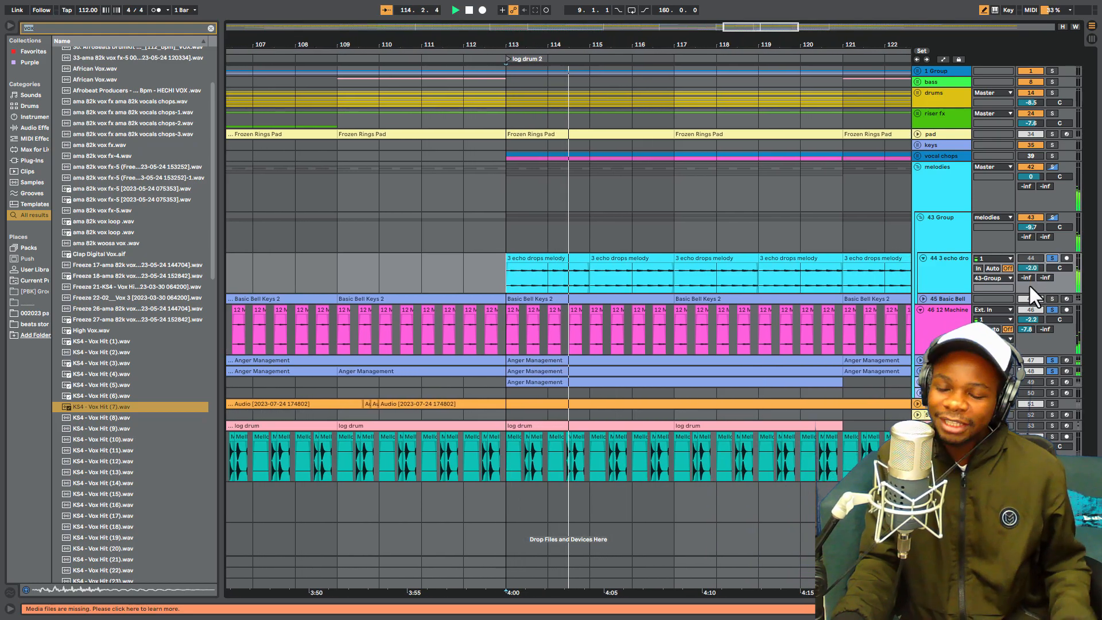
{"action": "key", "text": "space"}
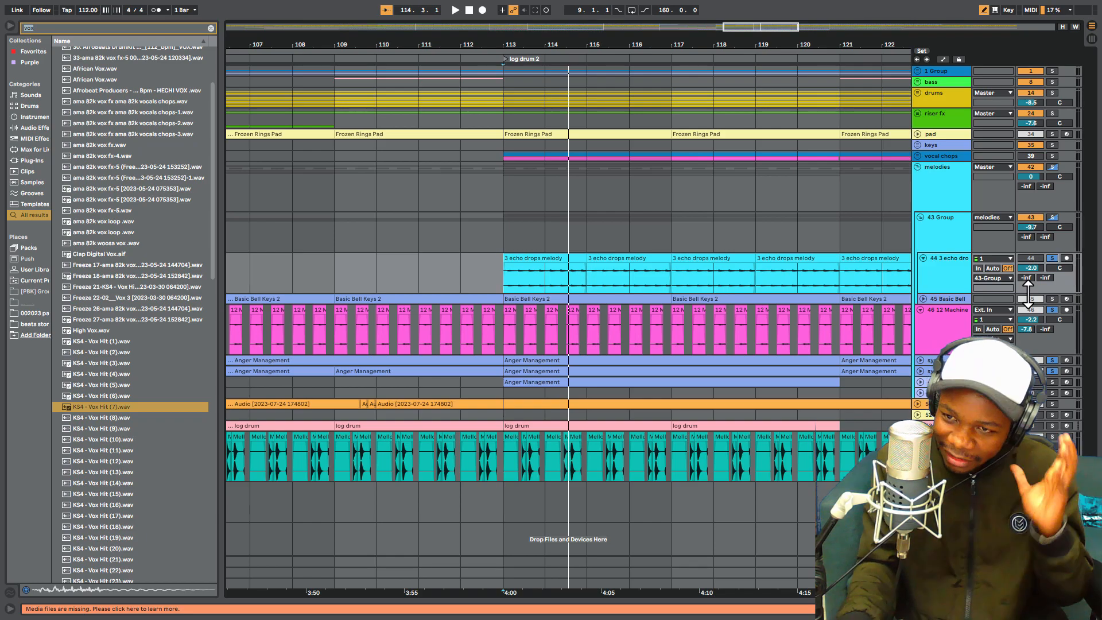
- Fold the 44 3 echo drops and 46 12 Machine tracks, and unfold 49 IL Harmless and the second synth track
{"action": "left_click", "coordinate": [923, 259]}
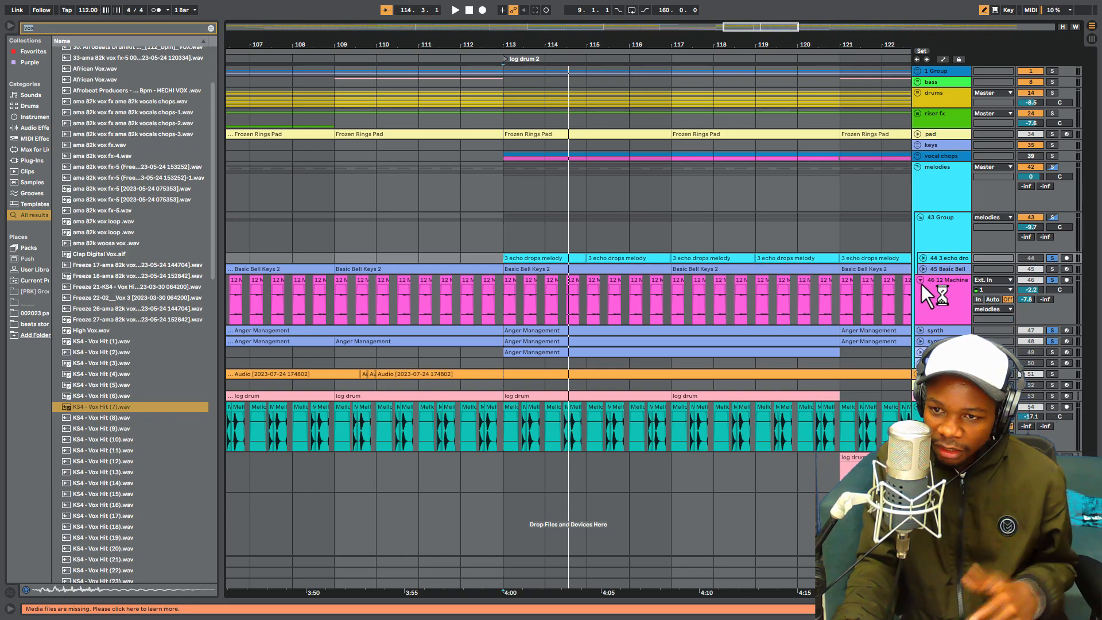
{"action": "left_click", "coordinate": [919, 280]}
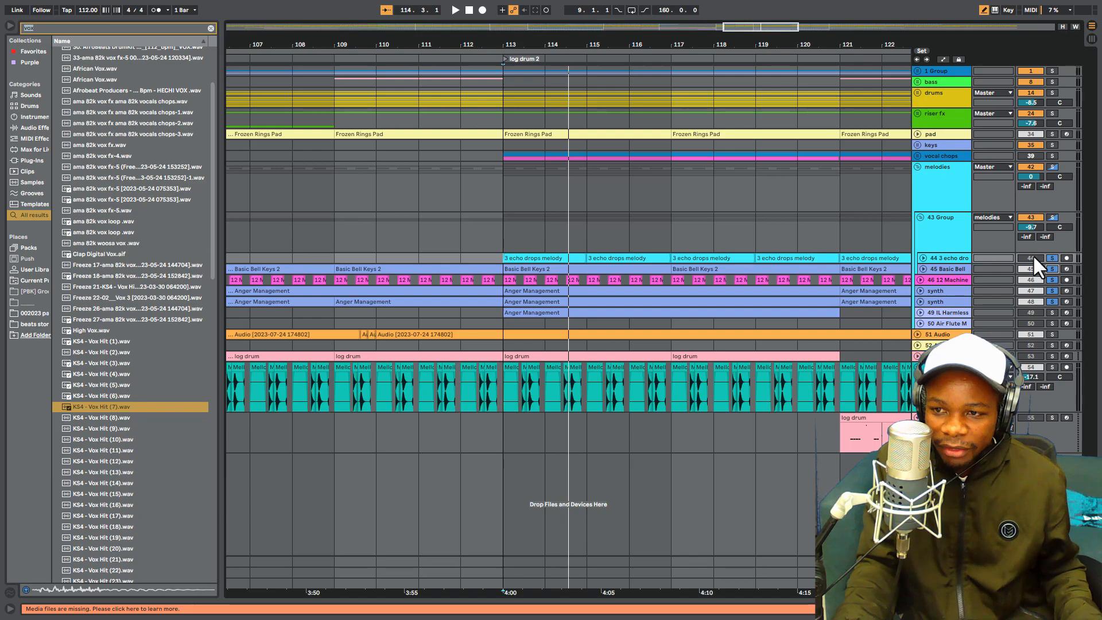
{"action": "left_click", "coordinate": [921, 312]}
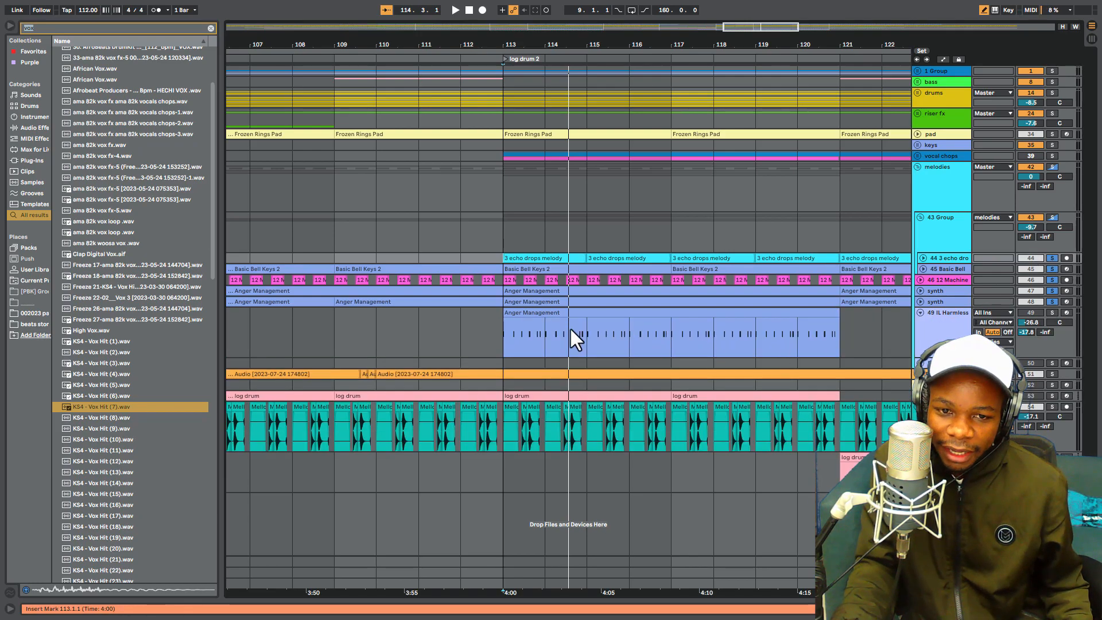
{"action": "left_click", "coordinate": [922, 302]}
- Select bars 113 to 121 on the second synth track for comparison, and play the 49 IL Harmless track soloed
{"action": "scroll", "coordinate": [601, 330], "scroll_direction": "down", "scroll_amount": 2}
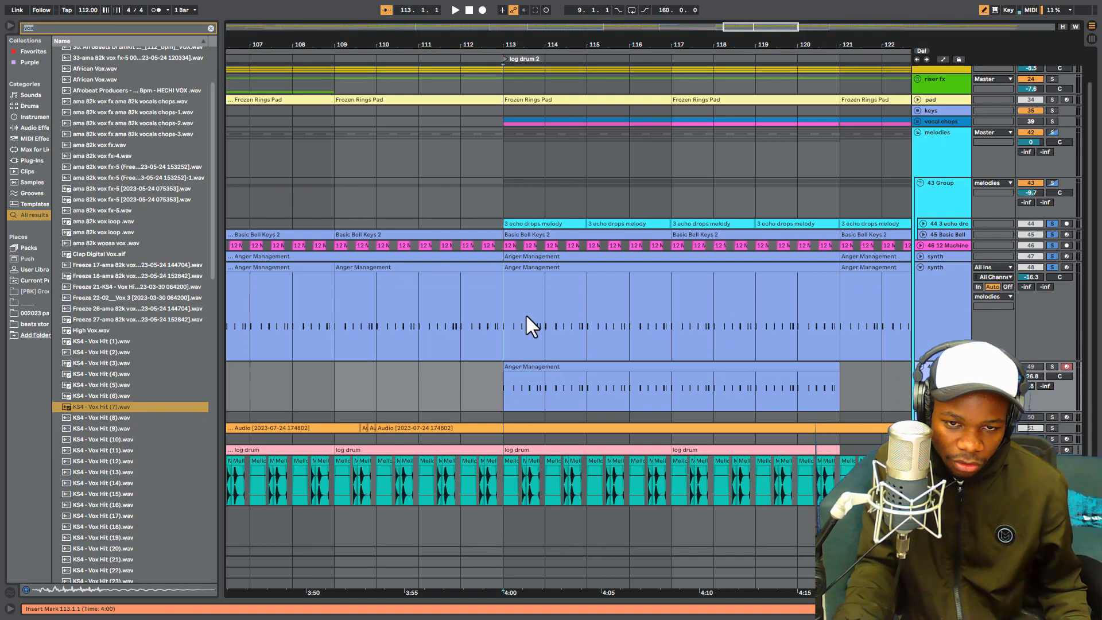
{"action": "left_click_drag", "start_coordinate": [506, 314], "coordinate": [848, 299]}
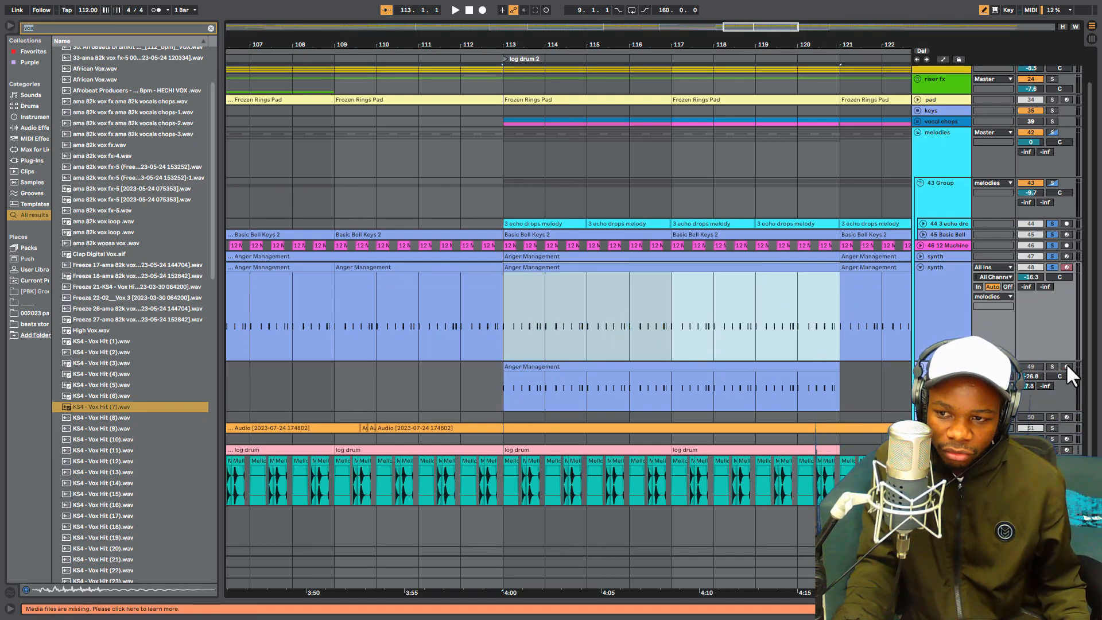
{"action": "key", "text": "space"}
{"action": "scroll", "coordinate": [609, 422], "scroll_direction": "down", "scroll_amount": 1}
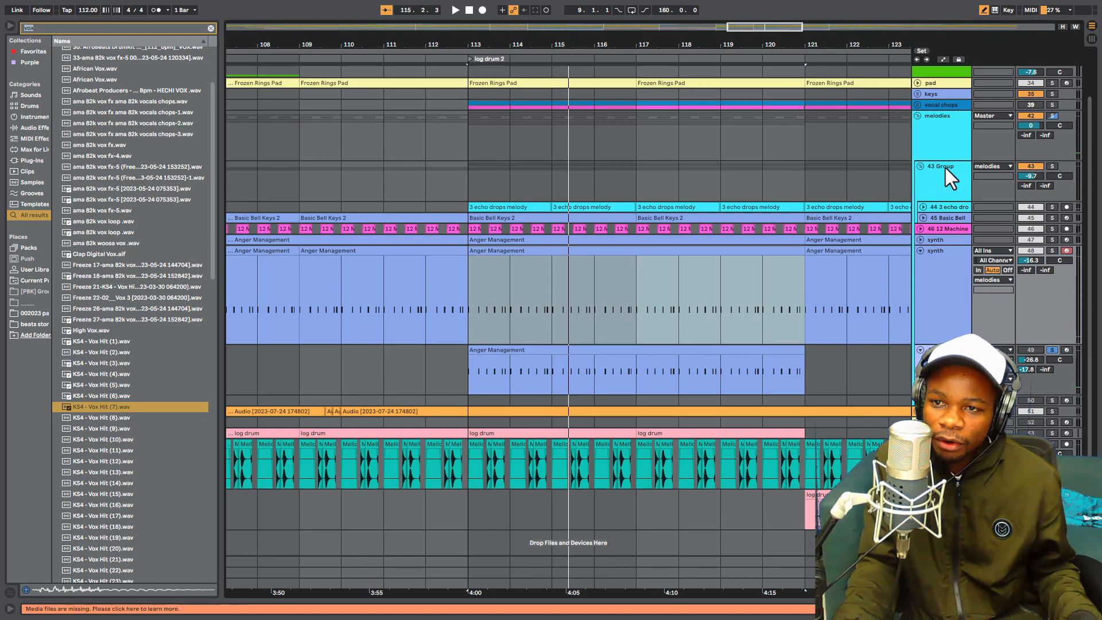
- Place the insert marker at bar 110 on 43 Group, and play the soloed melodies group from there
{"action": "left_click", "coordinate": [341, 181]}
{"action": "key", "text": "space"}
{"action": "left_click", "coordinate": [1052, 115]}
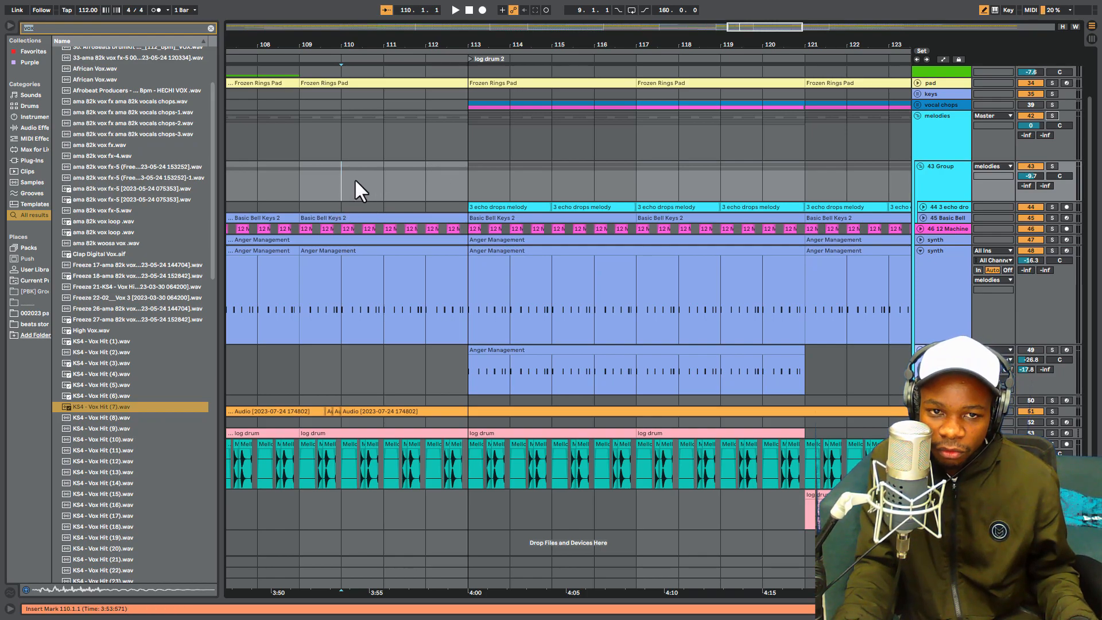
{"action": "left_click", "coordinate": [1053, 115]}
{"action": "key", "text": "space"}
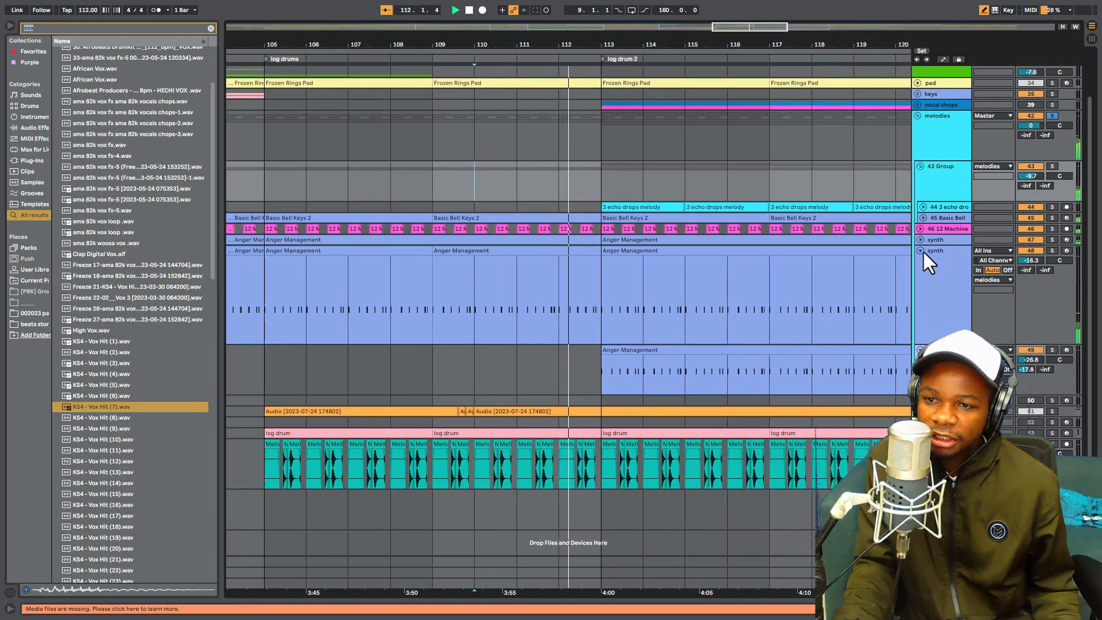
- Fold the second synth, 43 Group and 49 IL Harmless tracks, and collapse the whole melodies group
{"action": "left_click", "coordinate": [921, 251]}
{"action": "scroll", "coordinate": [924, 241], "scroll_direction": "up", "scroll_amount": 2}
{"action": "left_click", "coordinate": [921, 217]}
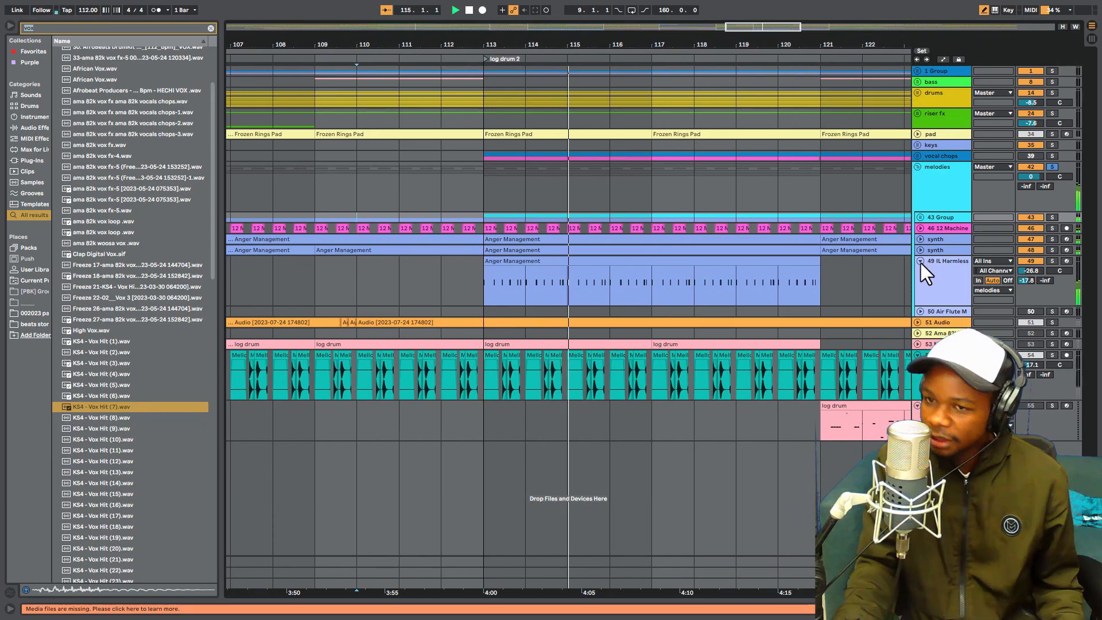
{"action": "left_click", "coordinate": [921, 261]}
{"action": "left_click_drag", "start_coordinate": [683, 44], "coordinate": [683, 15]}
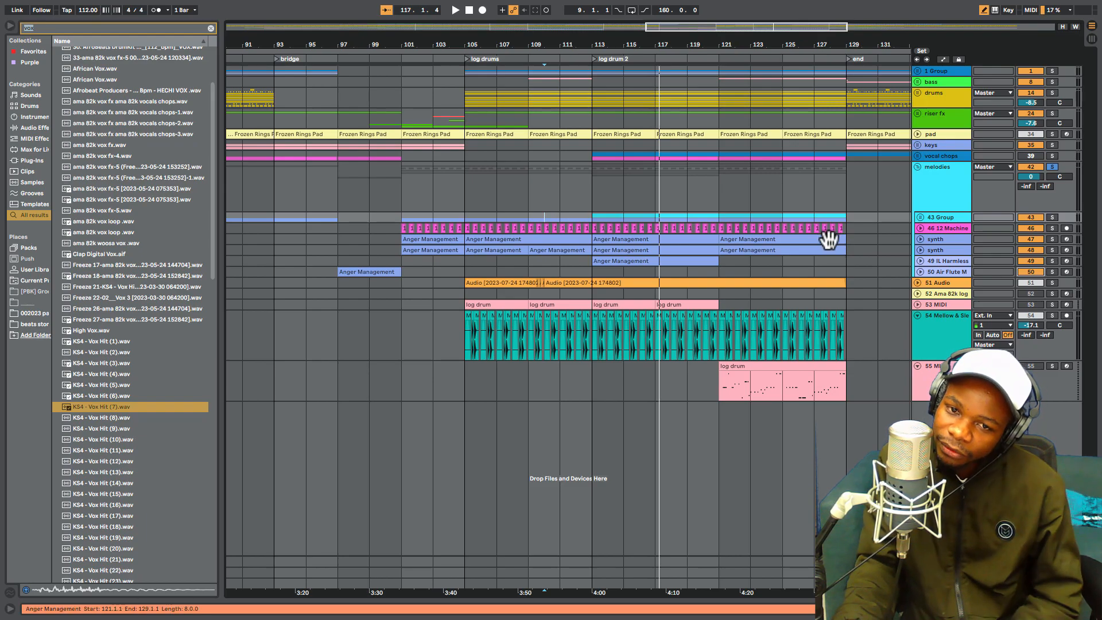
{"action": "left_click", "coordinate": [918, 167]}
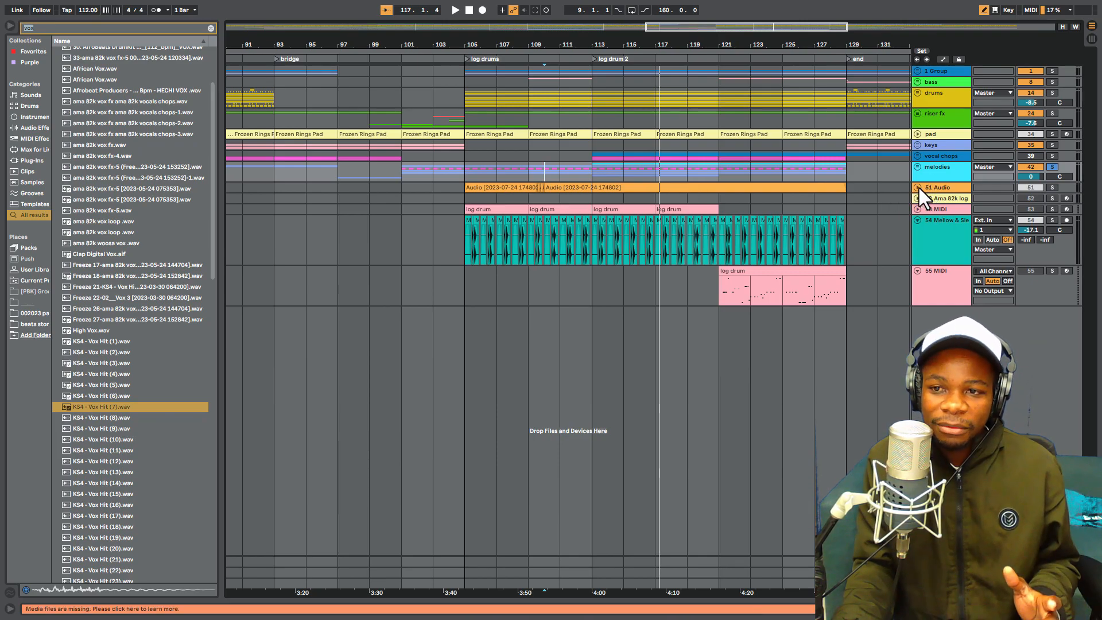
- Unfold the 51 Audio track, solo it, and play it from bar 113
{"action": "left_click", "coordinate": [918, 188]}
{"action": "left_click", "coordinate": [589, 205]}
{"action": "left_click", "coordinate": [1052, 188]}
{"action": "key", "text": "space"}
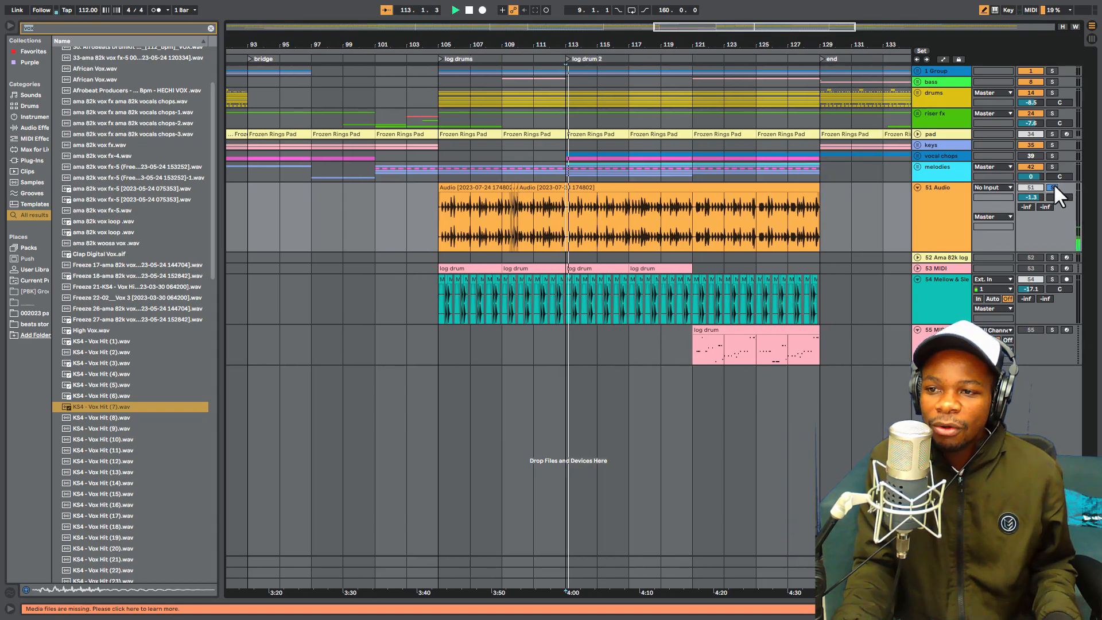
- Stop the playback and select bars 113 to 129 on the melodies group
{"action": "key", "text": "space"}
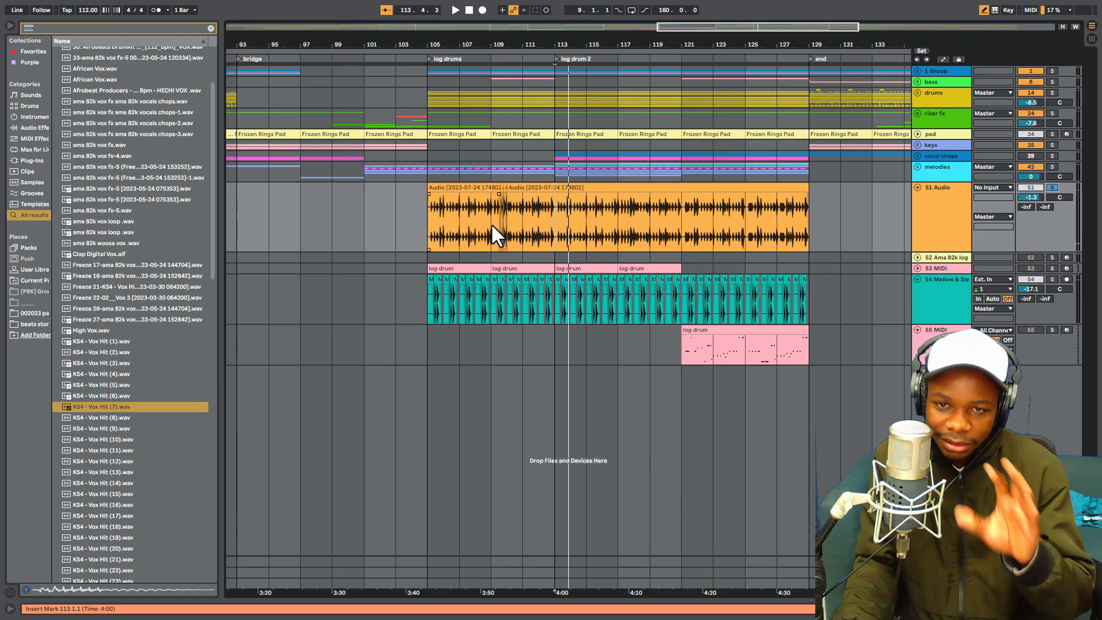
{"action": "left_click_drag", "start_coordinate": [555, 168], "coordinate": [795, 171]}
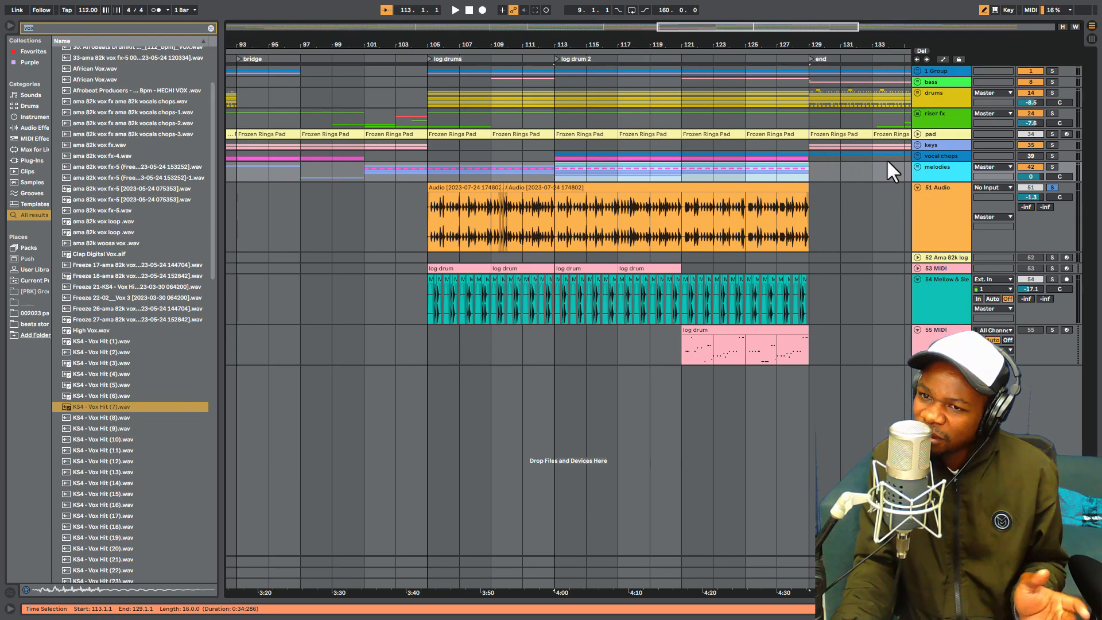
- Unfold the vocal chops group, place the insert marker at bar 113 on it, and solo the group
{"action": "left_click", "coordinate": [918, 157]}
{"action": "left_click", "coordinate": [721, 233]}
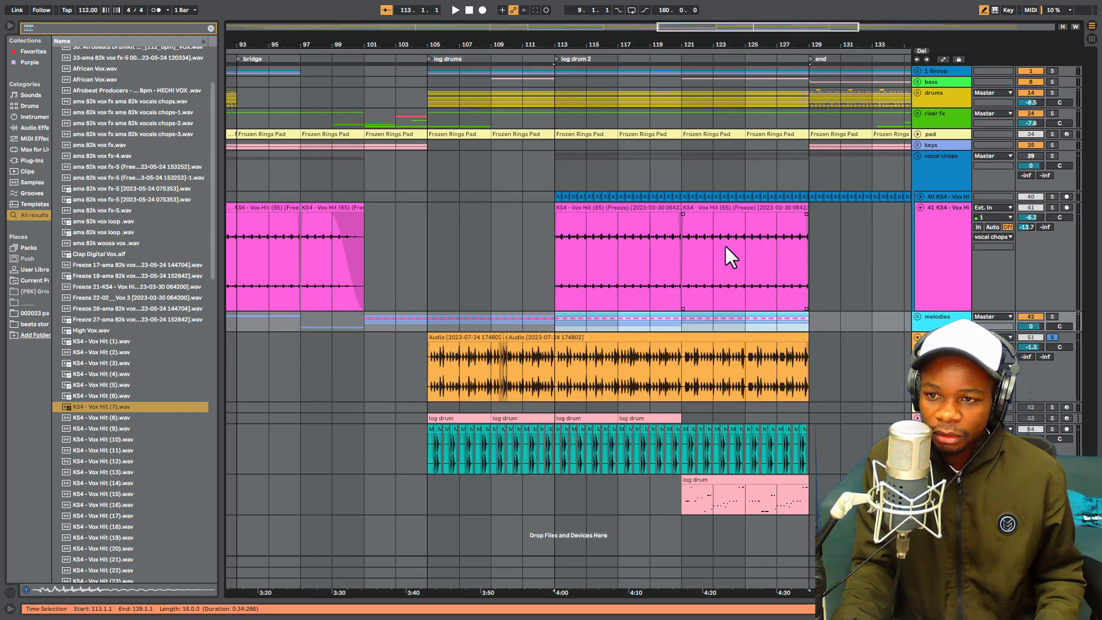
{"action": "left_click", "coordinate": [556, 175]}
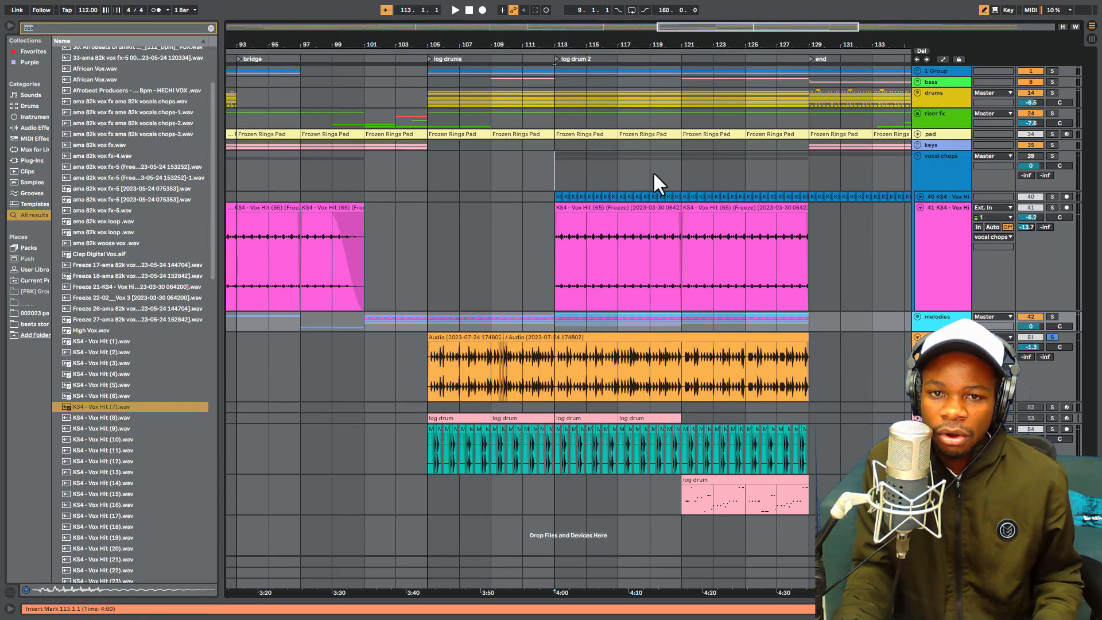
{"action": "left_click", "coordinate": [1052, 156]}
- Unfold the 40 KS4 - Vox Hit track, and deactivate and fold the 41 KS4 - Vox Hit track below it
{"action": "left_click", "coordinate": [921, 196]}
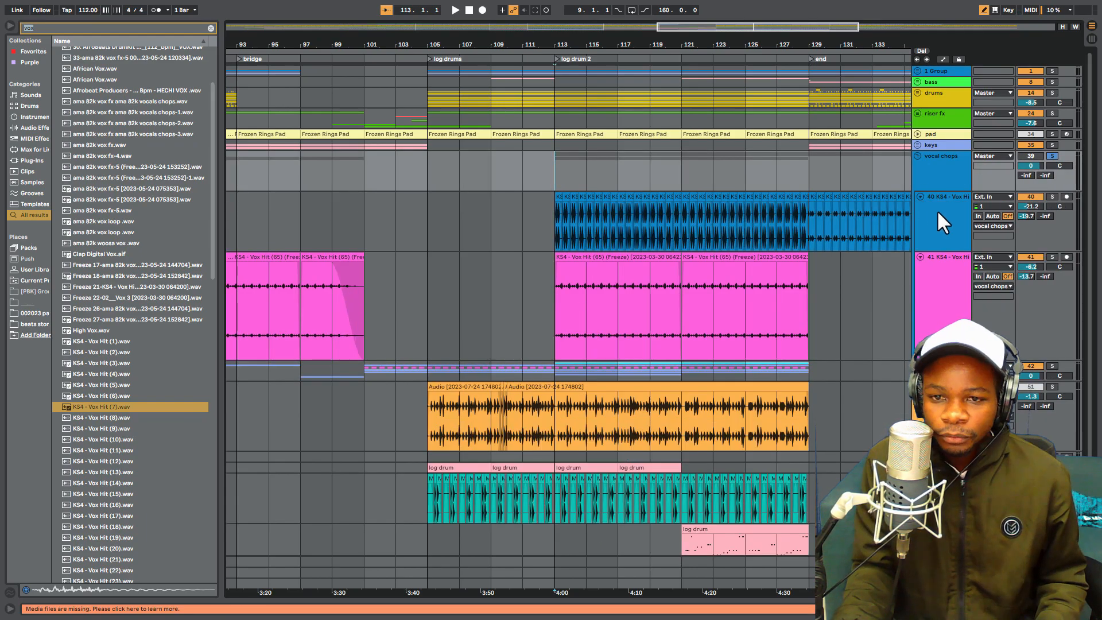
{"action": "scroll", "coordinate": [1017, 201], "scroll_direction": "down", "scroll_amount": 2}
{"action": "left_click", "coordinate": [1029, 223]}
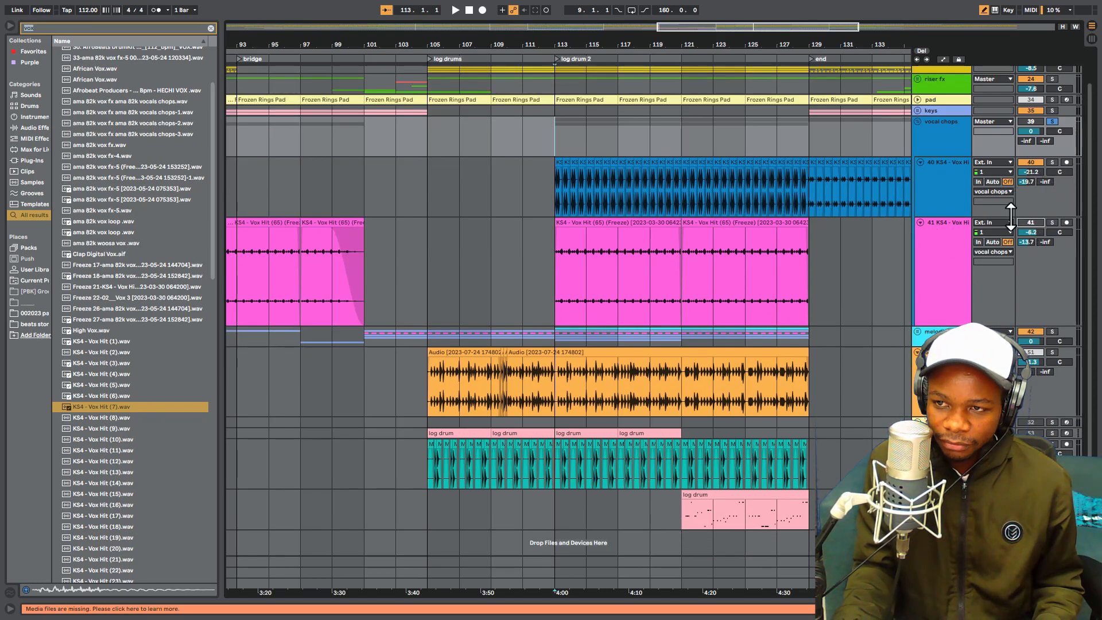
{"action": "left_click", "coordinate": [921, 221]}
- Play the soloed vocal chops group from bar 113 with its repeated vox hits in close view
{"action": "left_click_drag", "start_coordinate": [577, 45], "coordinate": [583, 106]}
{"action": "key", "text": "space"}
{"action": "left_click_drag", "start_coordinate": [743, 135], "coordinate": [800, 143]}
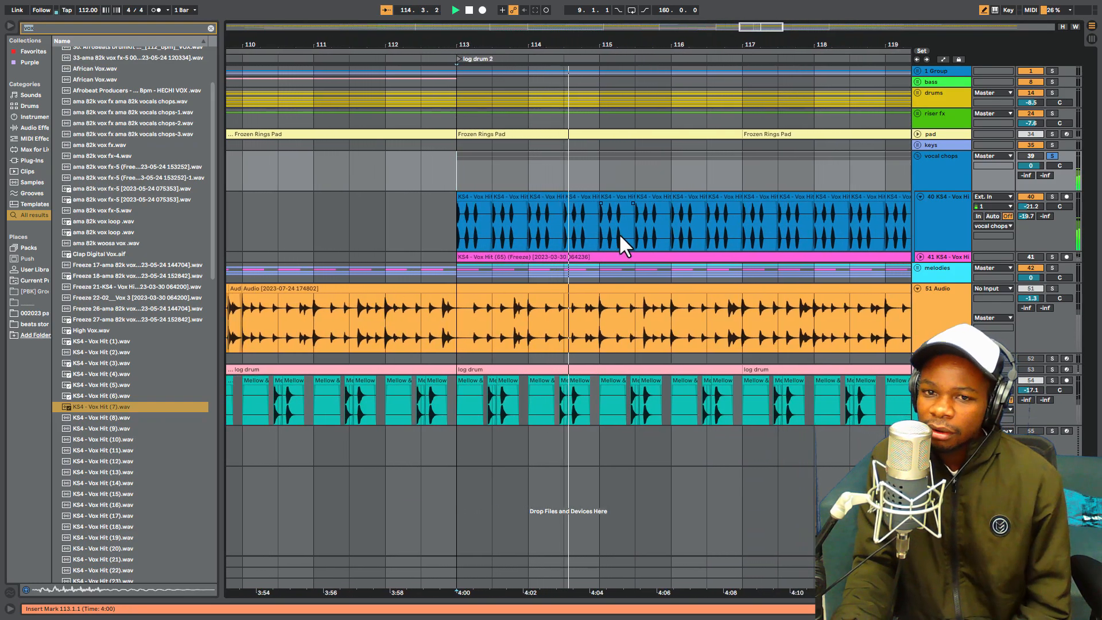
{"action": "key", "text": "space"}
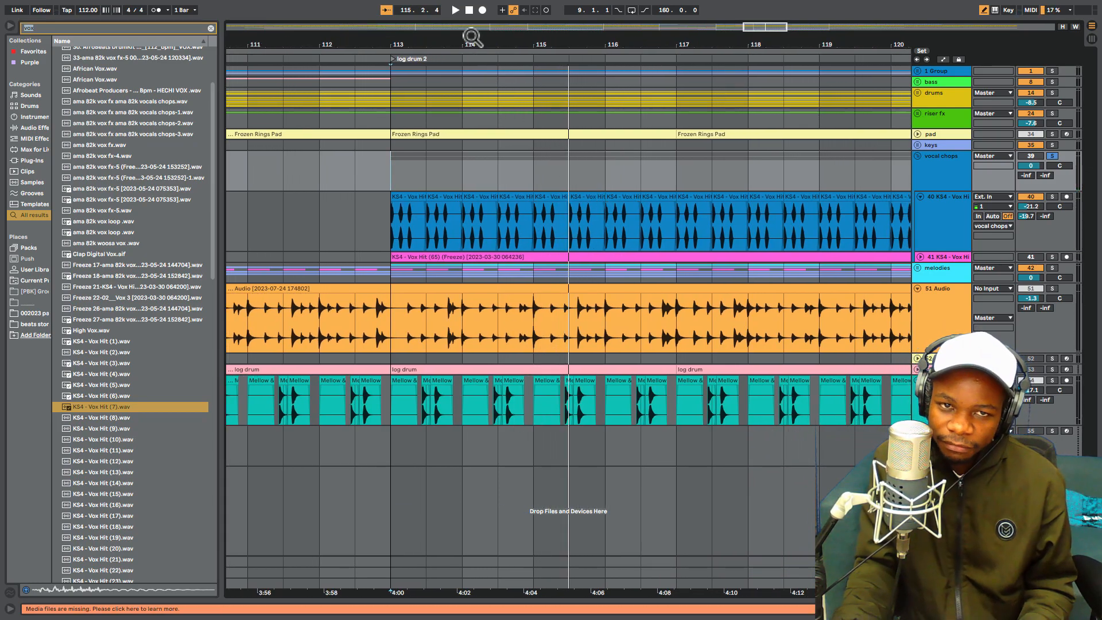
- Audition the KS4 - Vox Hit samples (8) to (13) and (16) from the vox search results
{"action": "mouse_move", "coordinate": [474, 40]}
{"action": "left_mouse_down"}
{"action": "mouse_move", "coordinate": [482, 64]}
{"action": "mouse_move", "coordinate": [485, 0]}
{"action": "mouse_move", "coordinate": [489, 53]}
{"action": "left_mouse_up"}
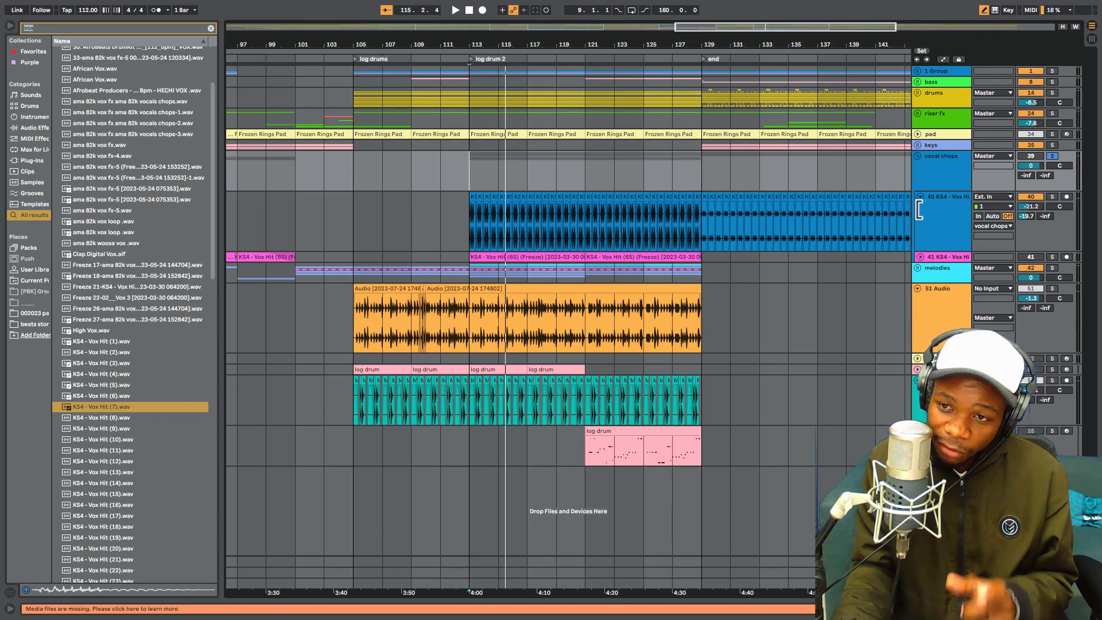
{"action": "scroll", "coordinate": [139, 247], "scroll_direction": "down", "scroll_amount": 4}
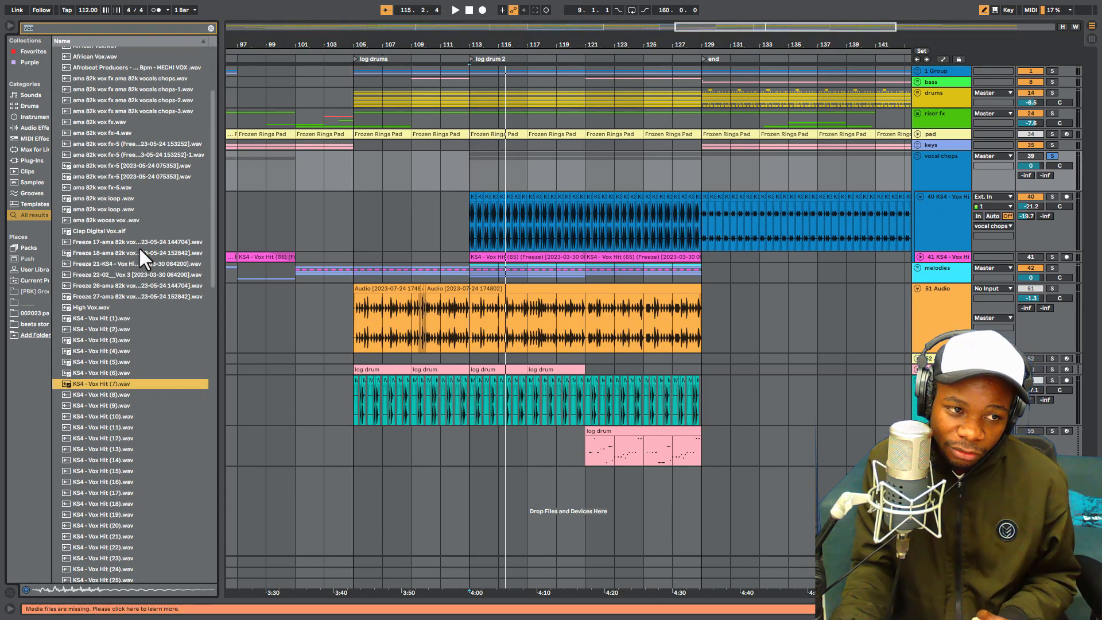
{"action": "scroll", "coordinate": [115, 295], "scroll_direction": "down", "scroll_amount": 2}
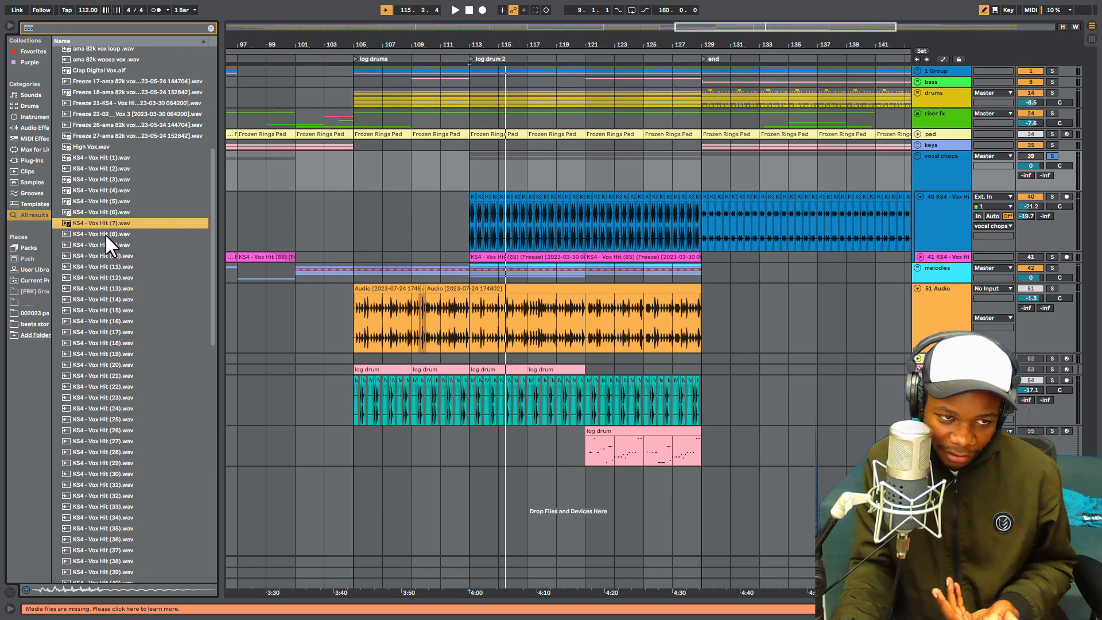
{"action": "left_click", "coordinate": [105, 234]}
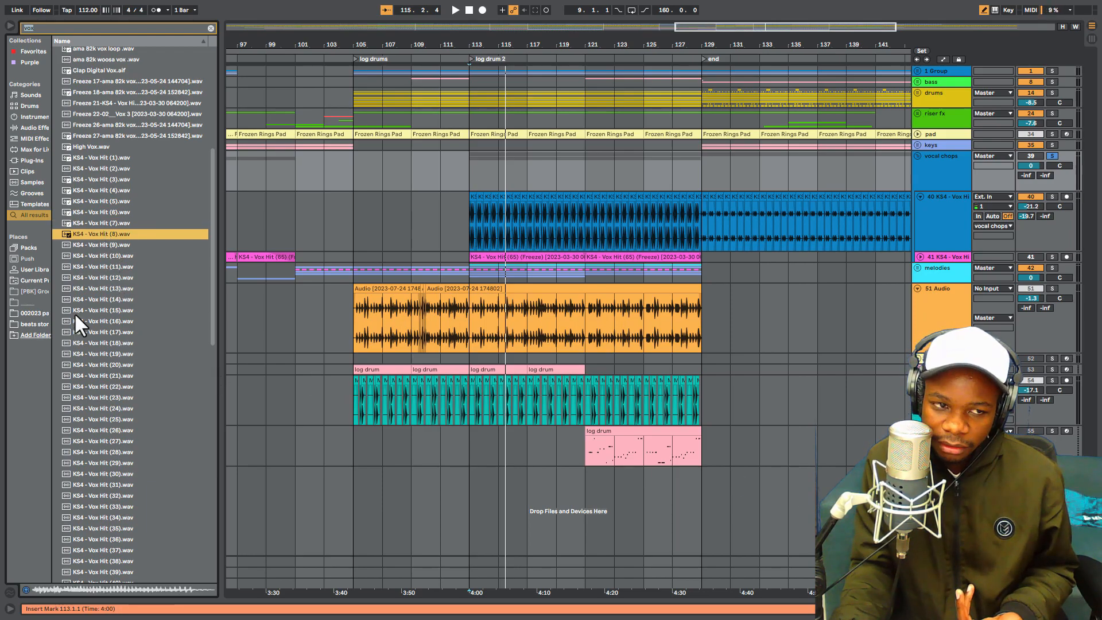
{"action": "left_click", "coordinate": [85, 245]}
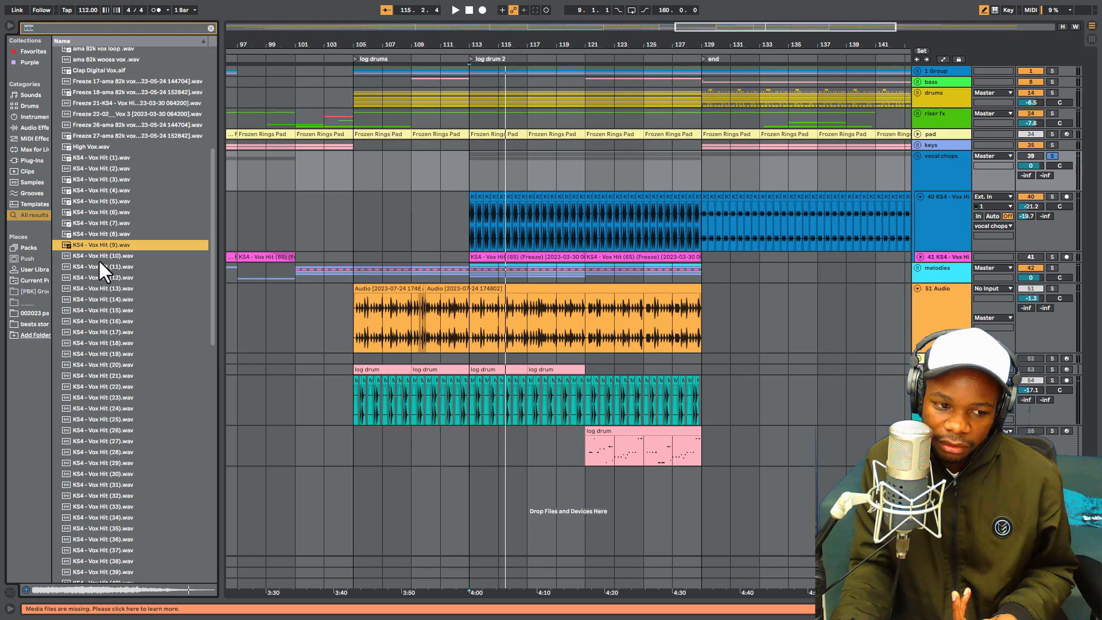
{"action": "left_click", "coordinate": [99, 258]}
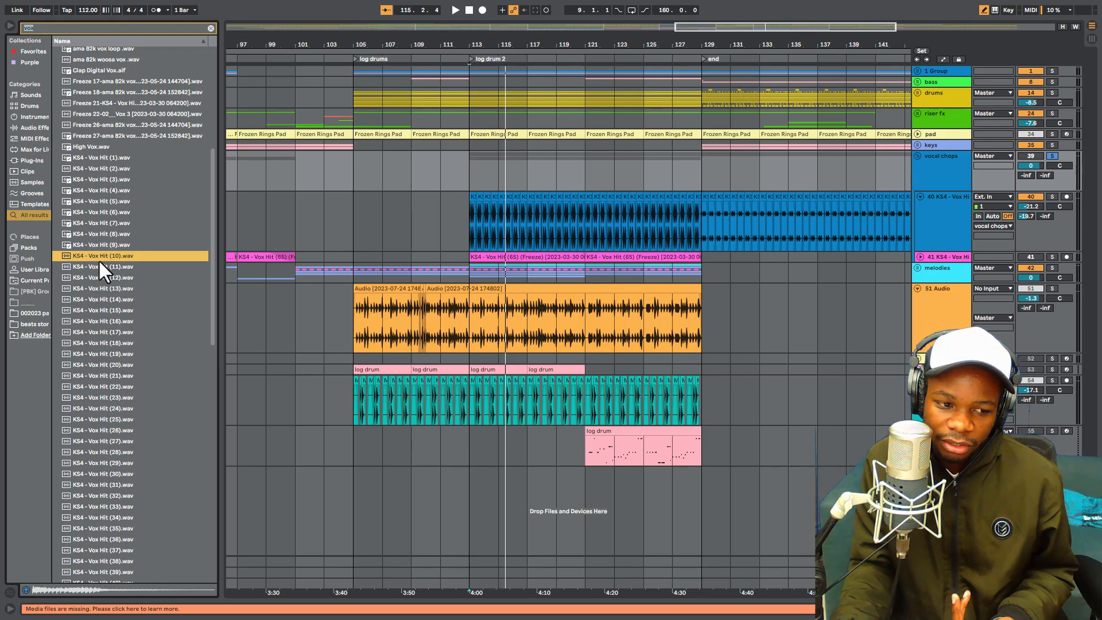
{"action": "left_click", "coordinate": [101, 268]}
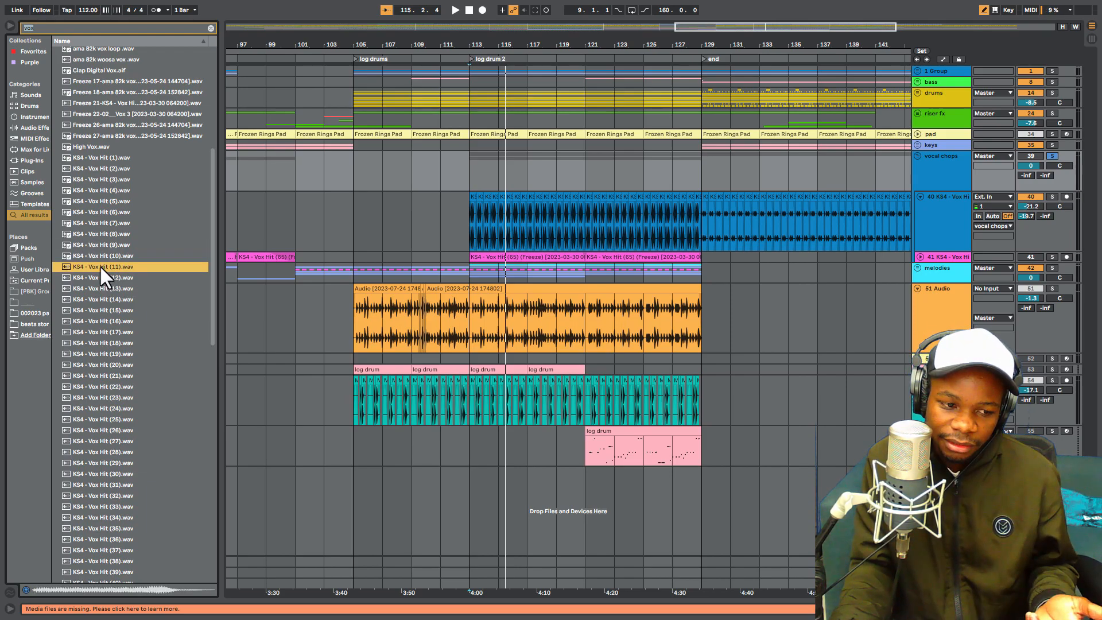
{"action": "left_click", "coordinate": [100, 276]}
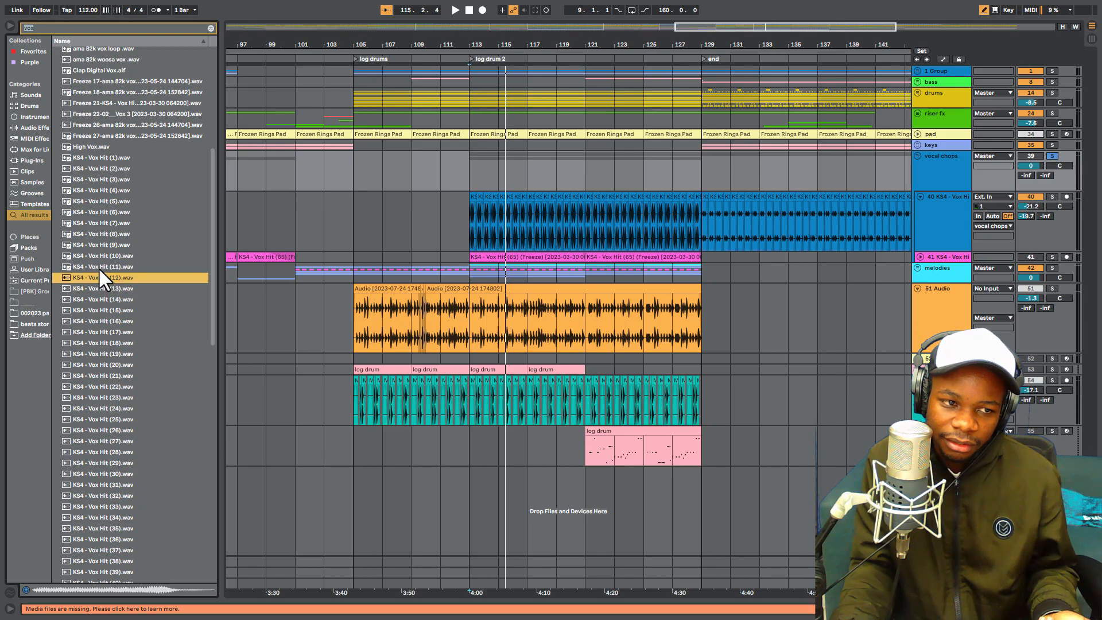
{"action": "left_click", "coordinate": [97, 289]}
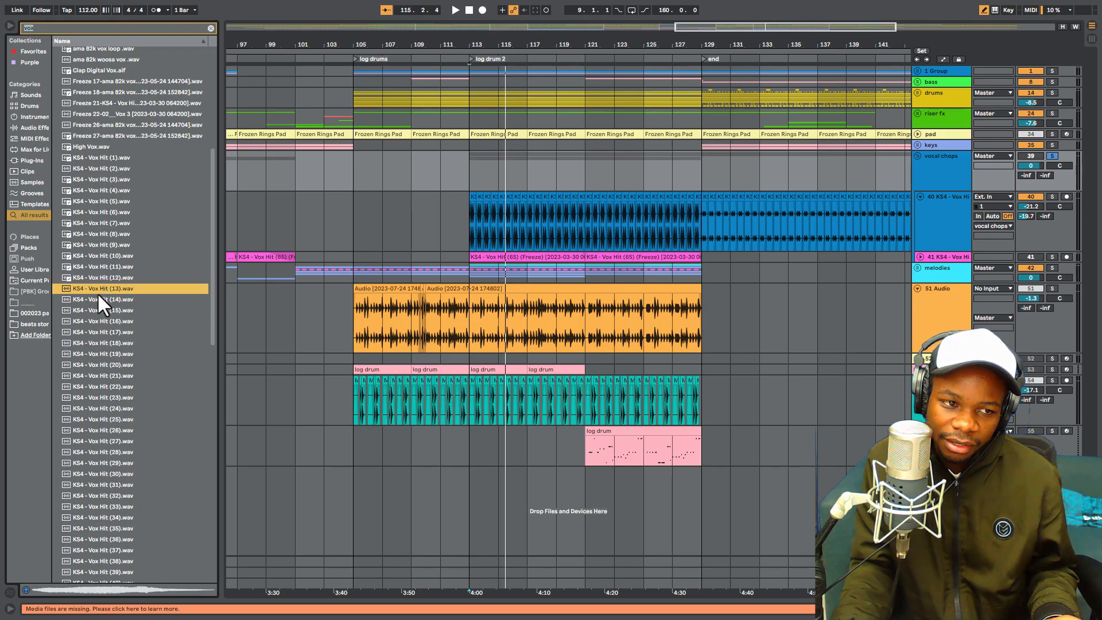
{"action": "left_click", "coordinate": [106, 321]}
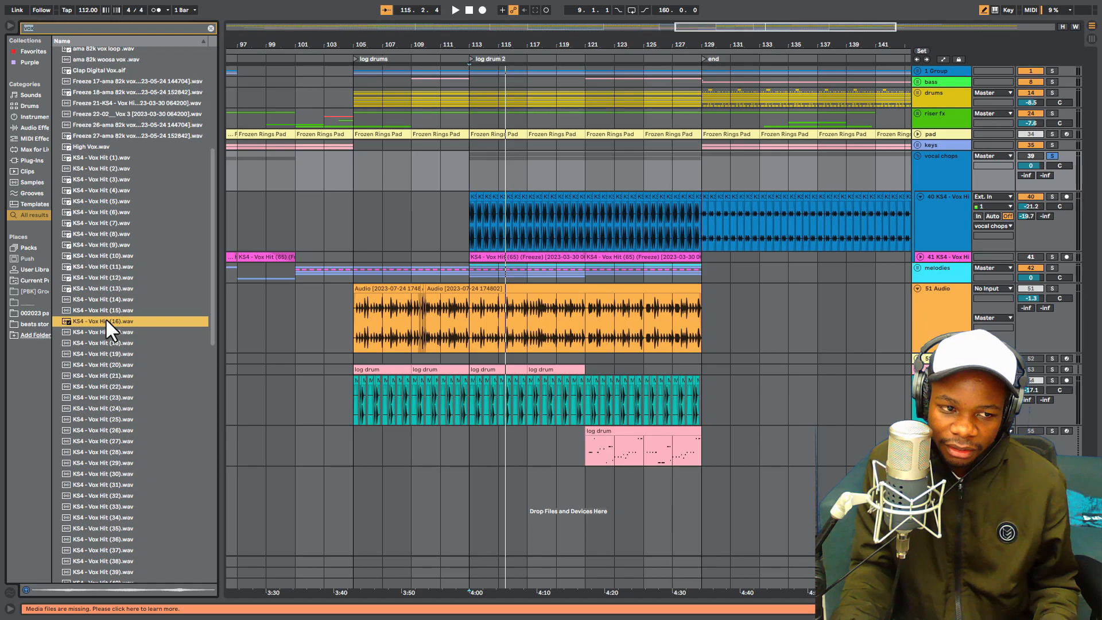
- Fold the 40 KS4 - Vox Hit track, solo it, and play it from bar 113
{"action": "left_click", "coordinate": [913, 227]}
{"action": "left_click", "coordinate": [921, 197]}
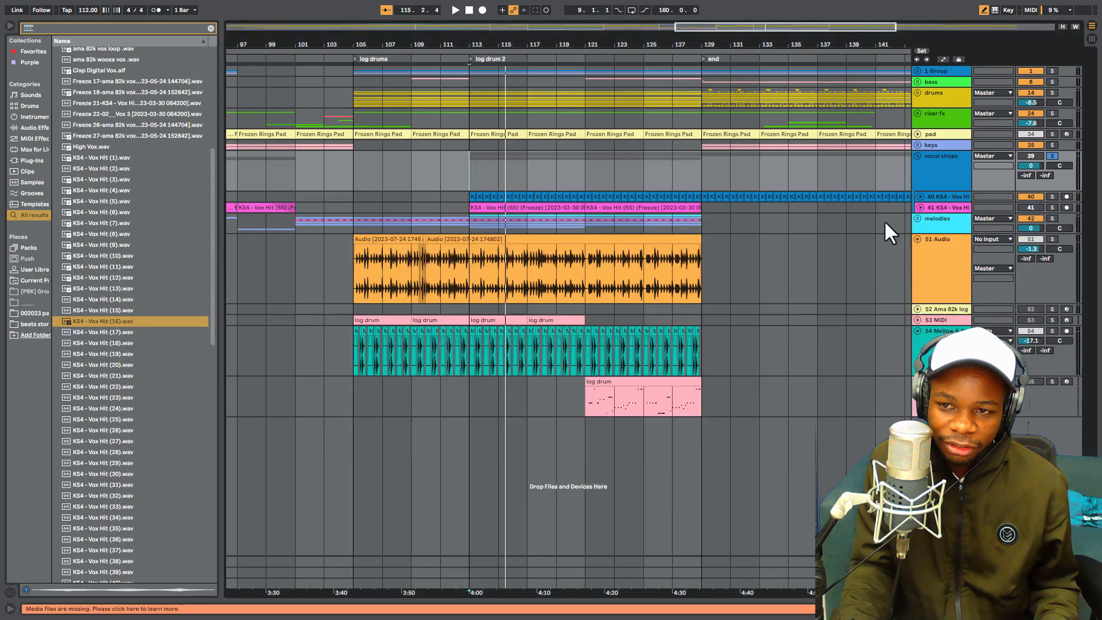
{"action": "left_click_drag", "start_coordinate": [213, 250], "coordinate": [247, 271]}
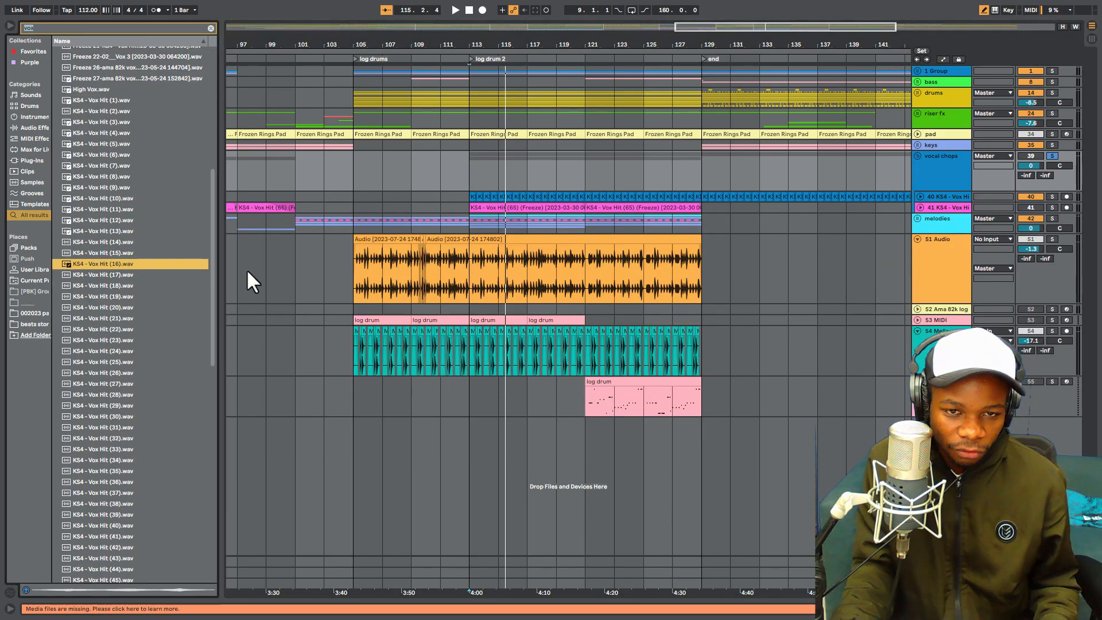
{"action": "left_click", "coordinate": [1054, 197]}
{"action": "key", "text": "space"}
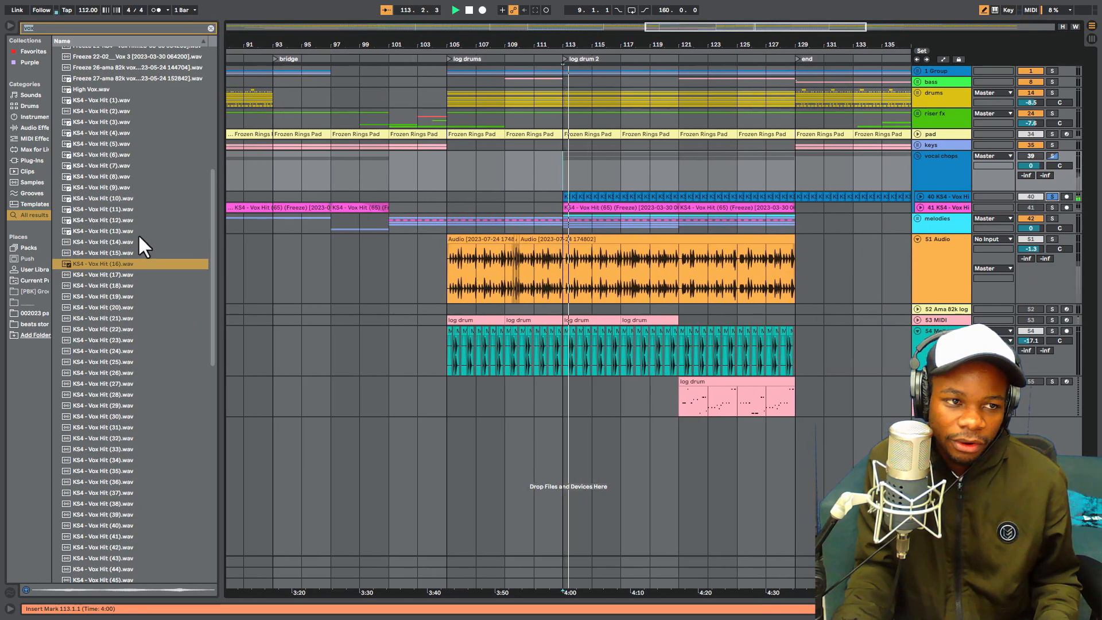
{"action": "key", "text": "space"}
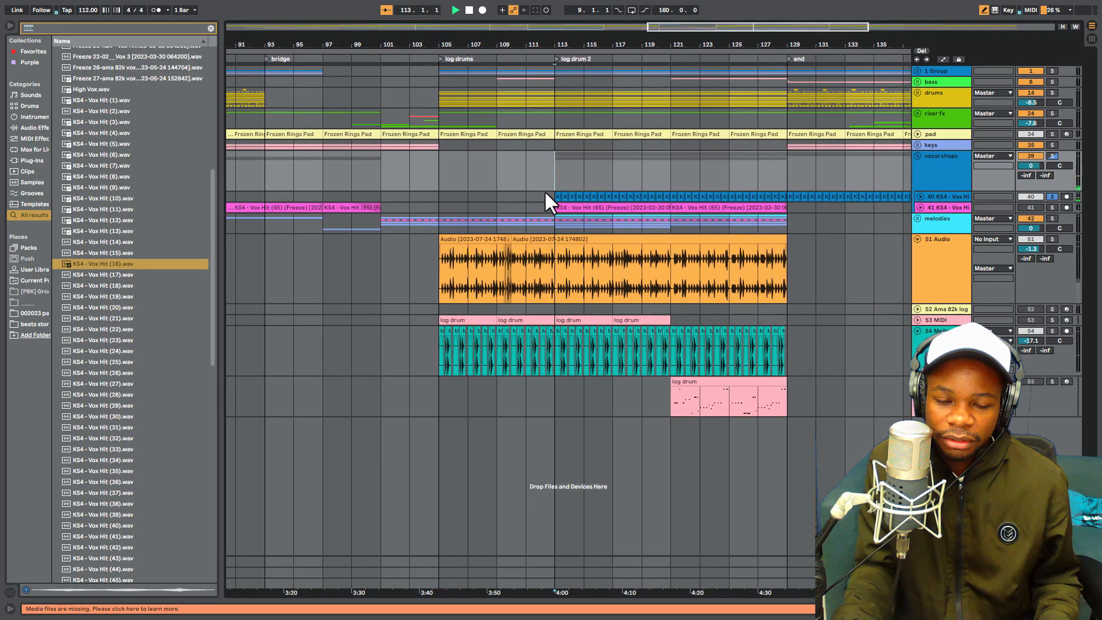
- Audition the KS4 - Vox Hit samples (20), (21), (23) and (26), and return to sample (16)
{"action": "left_click", "coordinate": [96, 306]}
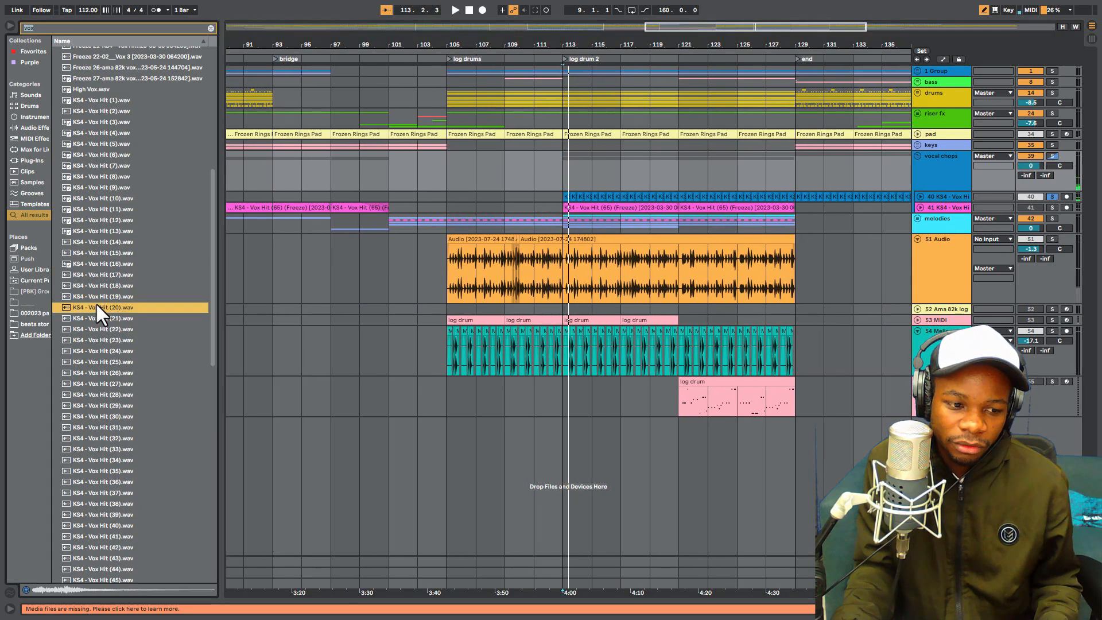
{"action": "left_click", "coordinate": [98, 316]}
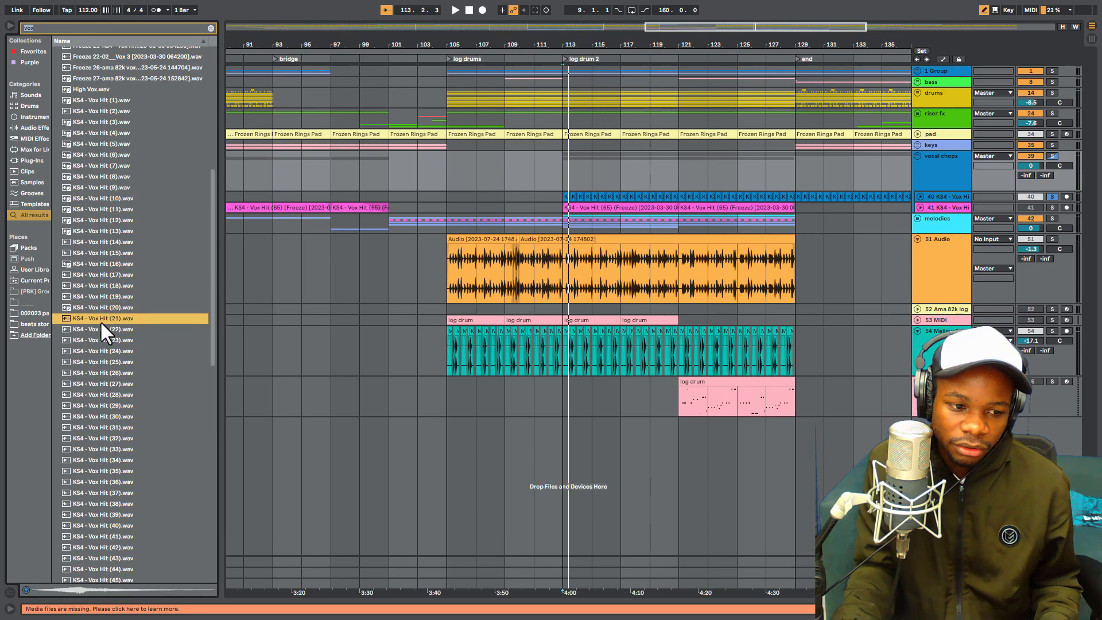
{"action": "left_click", "coordinate": [101, 339]}
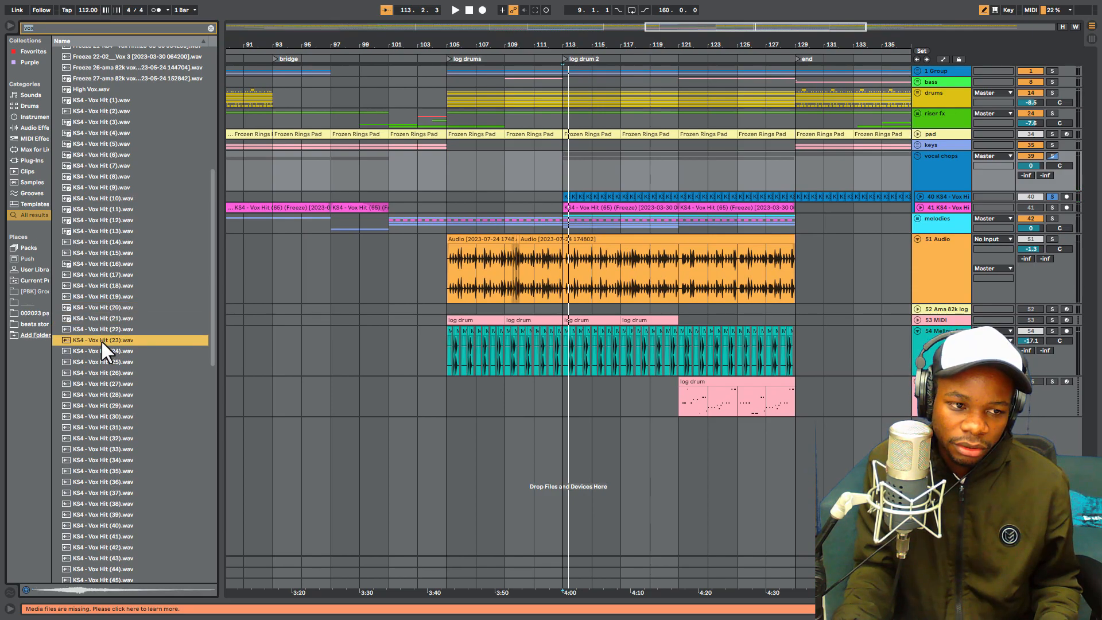
{"action": "left_click", "coordinate": [107, 372]}
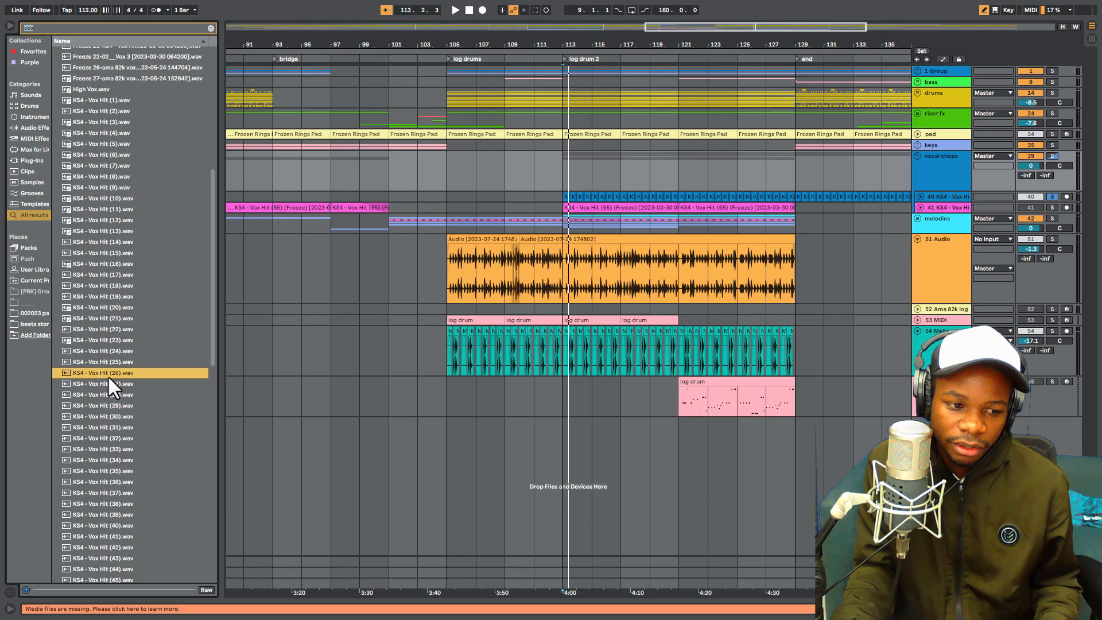
{"action": "left_click", "coordinate": [106, 263]}
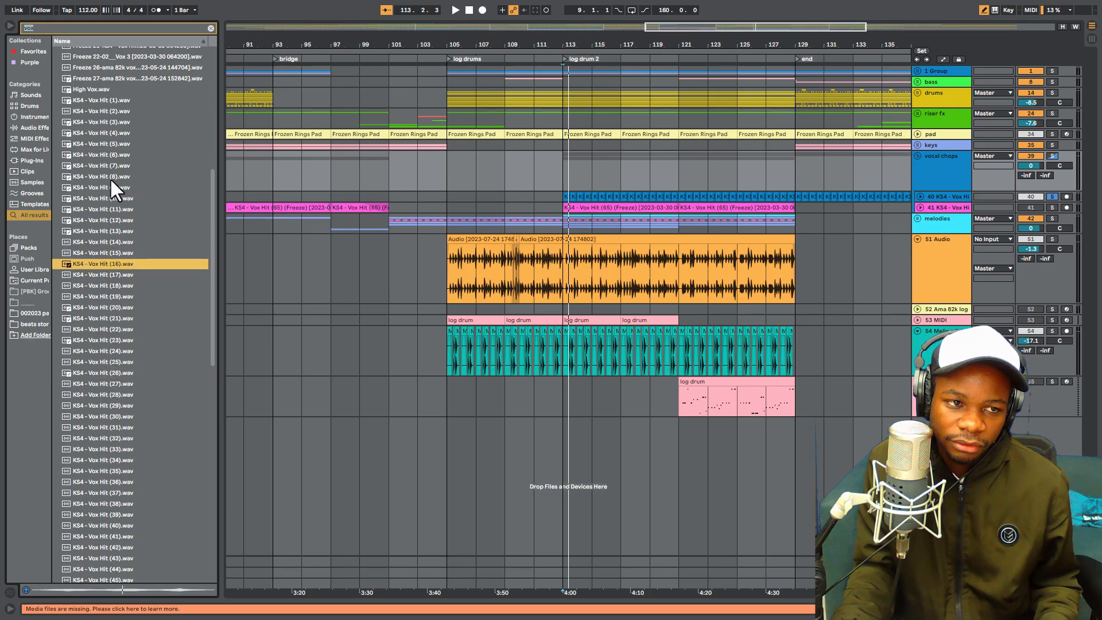
- Add KS4 - Vox Hit (16).wav at bar 113 on a new audio track, and move that track into the vocal chops group below track 40
{"action": "left_click_drag", "start_coordinate": [105, 260], "coordinate": [565, 441]}
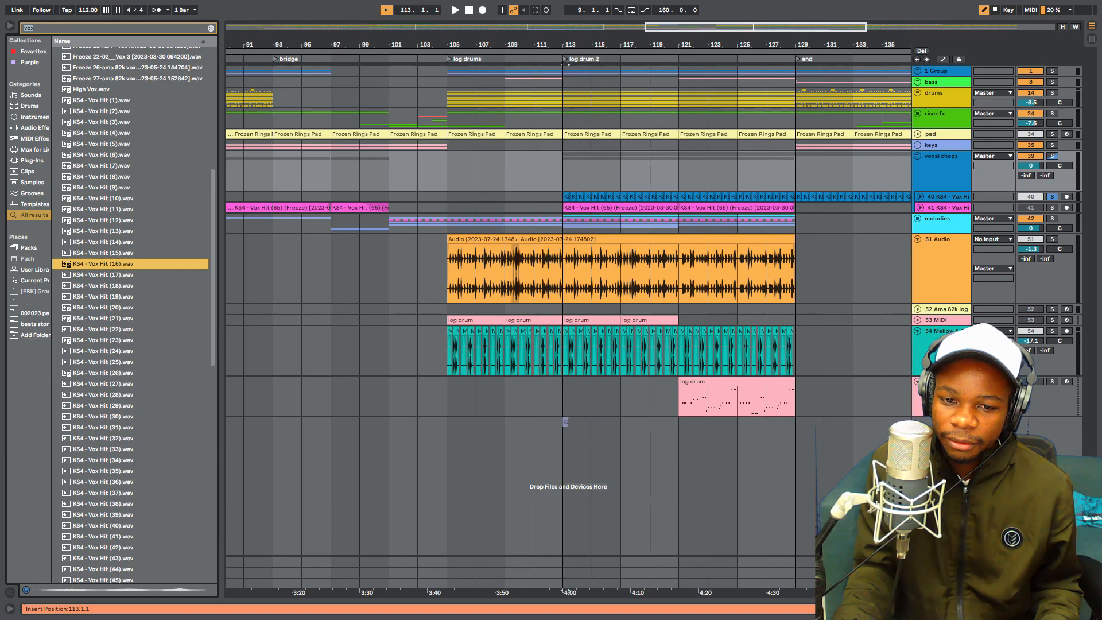
{"action": "left_click_drag", "start_coordinate": [944, 423], "coordinate": [959, 205]}
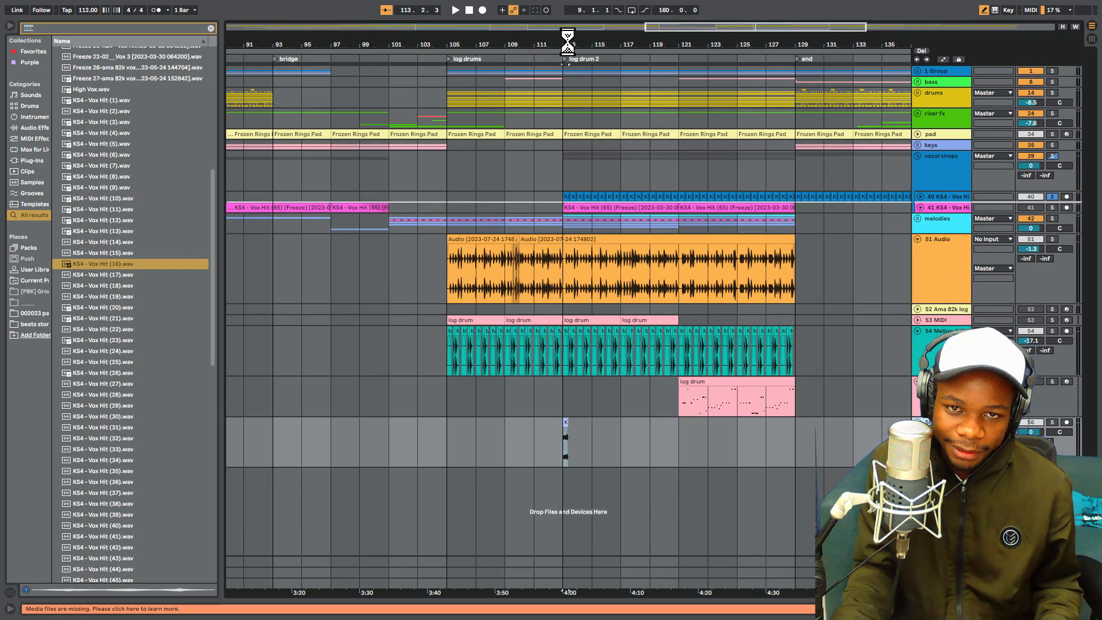
{"action": "left_click_drag", "start_coordinate": [568, 42], "coordinate": [569, 110]}
{"action": "left_click", "coordinate": [919, 196]}
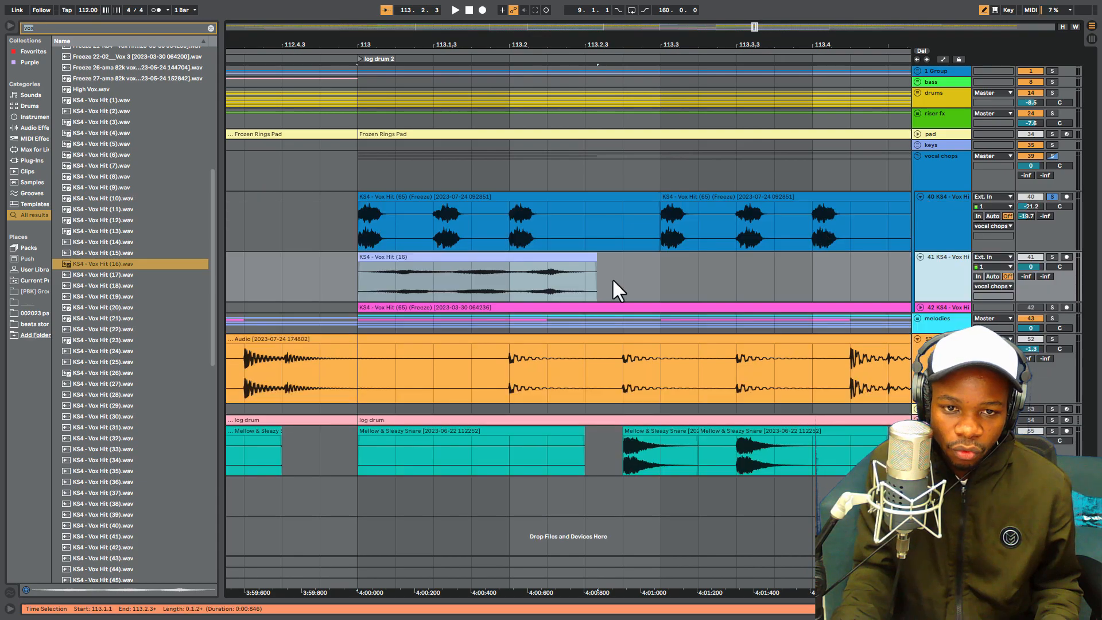
- Enlarge the new KS4 - Vox Hit (16) track's height, solo it, and play the clip from 113.2.2
{"action": "left_click_drag", "start_coordinate": [938, 302], "coordinate": [939, 379]}
{"action": "left_click", "coordinate": [402, 310]}
{"action": "left_click", "coordinate": [552, 306]}
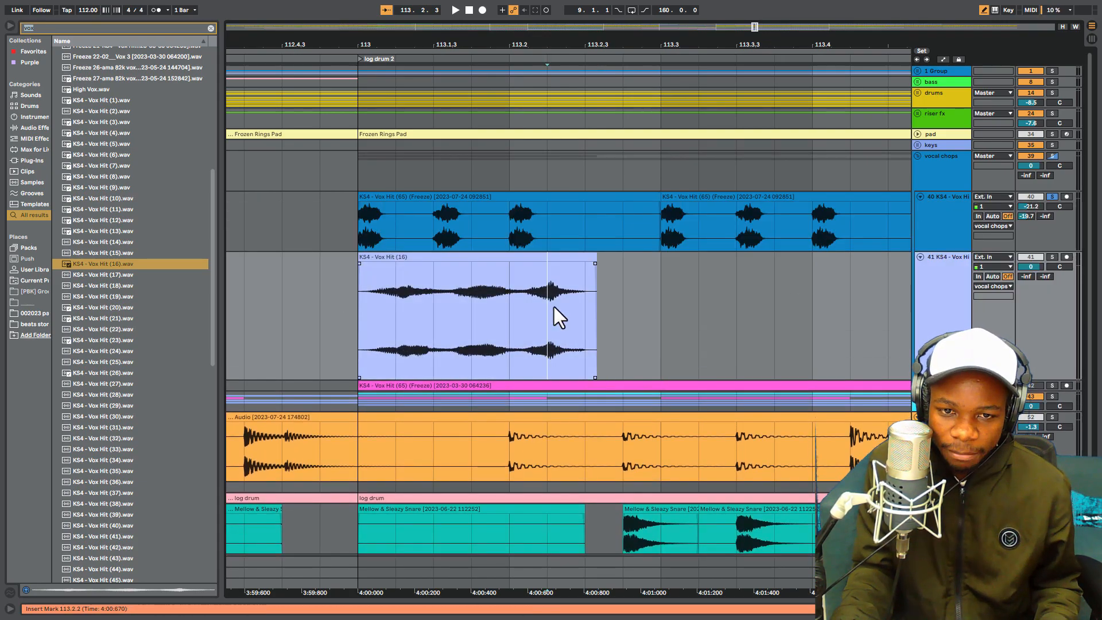
{"action": "left_click", "coordinate": [1052, 256]}
{"action": "key", "text": "space"}
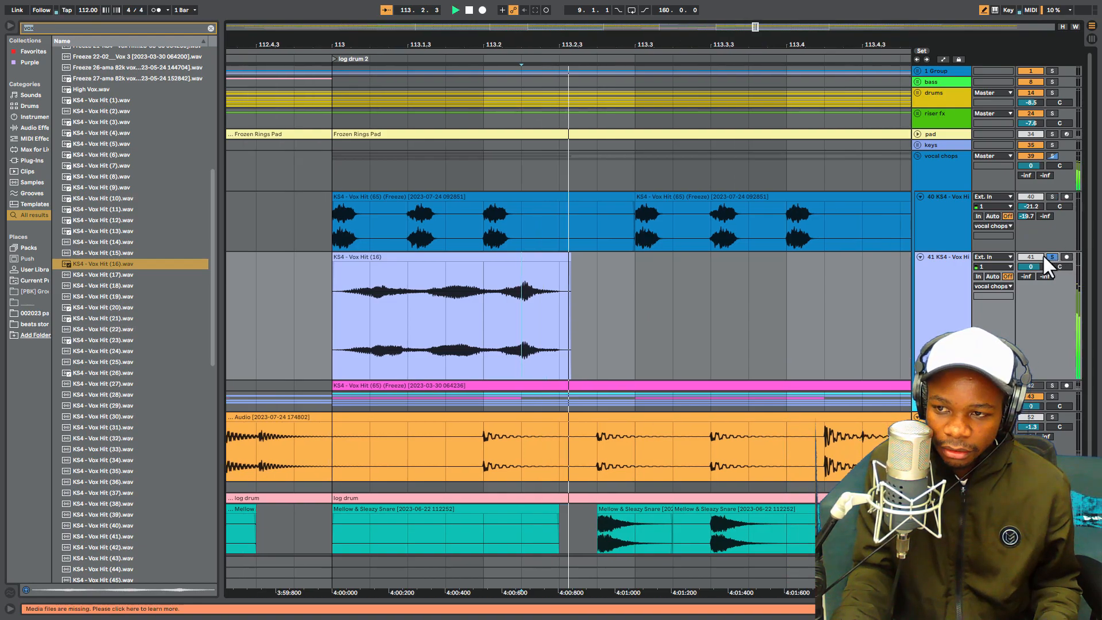
{"action": "key", "text": "space"}
- Trim the KS4 - Vox Hit (16) clip to the part between 113.1.4 and 113.2, and play it soloed
{"action": "left_click", "coordinate": [336, 290]}
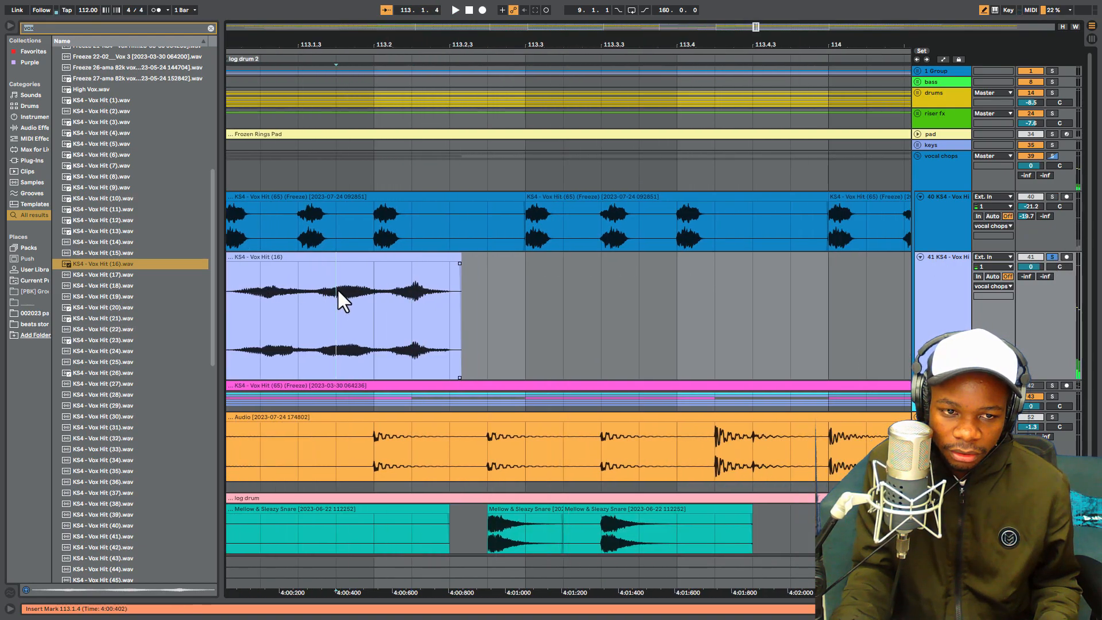
{"action": "left_click_drag", "start_coordinate": [356, 291], "coordinate": [487, 287]}
{"action": "key", "text": "Delete"}
{"action": "left_click_drag", "start_coordinate": [339, 292], "coordinate": [243, 298]}
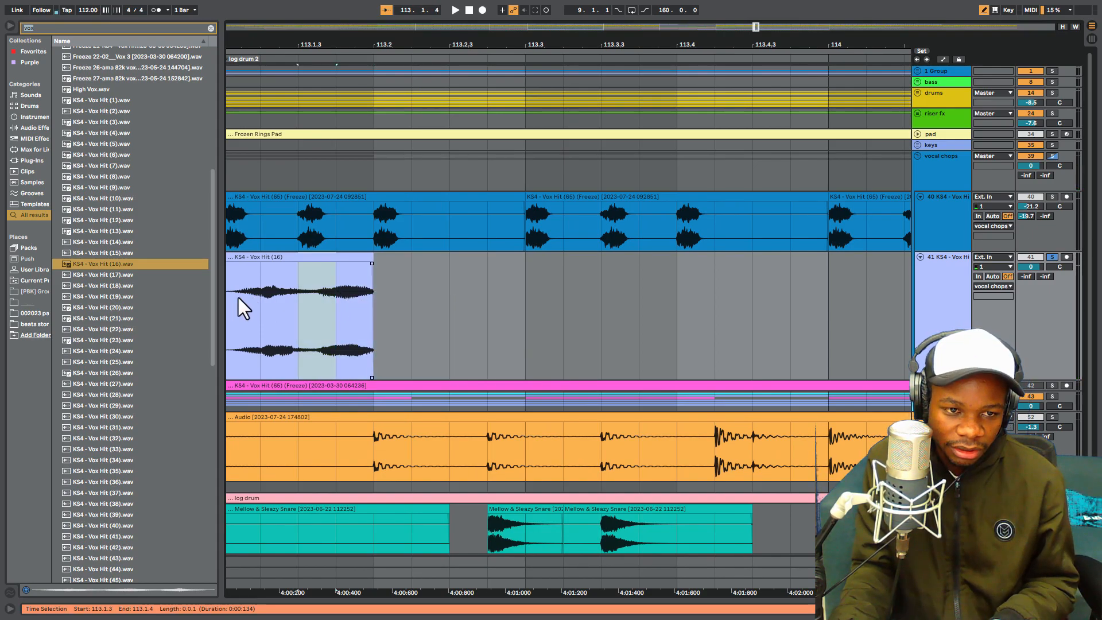
{"action": "key", "text": "Delete"}
{"action": "left_click", "coordinate": [336, 289]}
{"action": "key", "text": "space"}
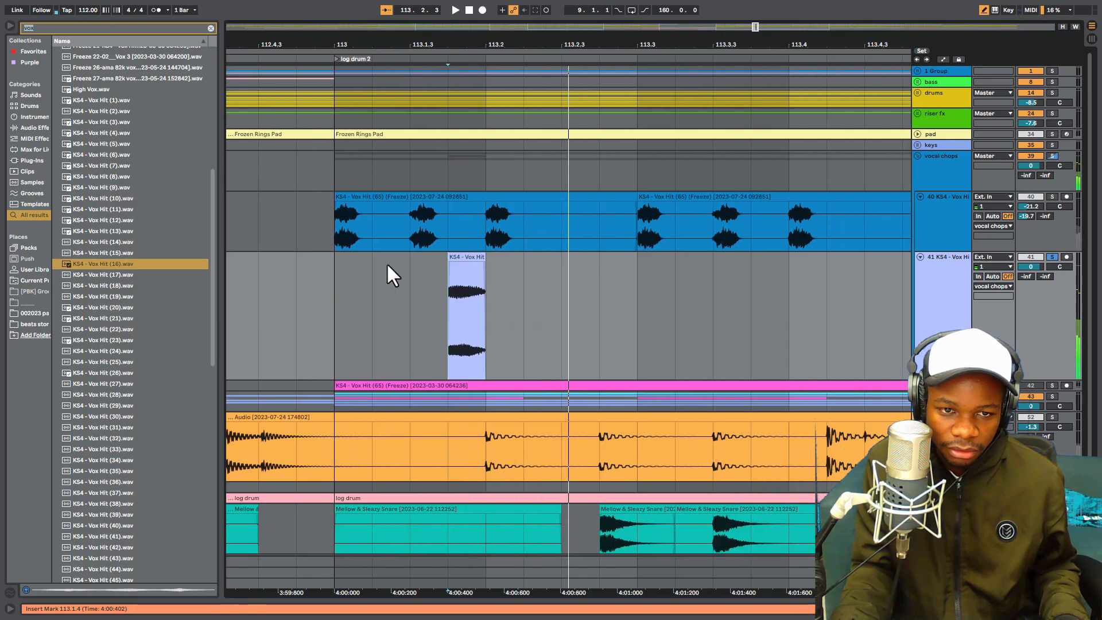
- Move the trimmed KS4 - Vox Hit (16) clip to start at 113.1.1 and play it from there
{"action": "key", "text": "space"}
{"action": "left_click_drag", "start_coordinate": [559, 43], "coordinate": [655, 36]}
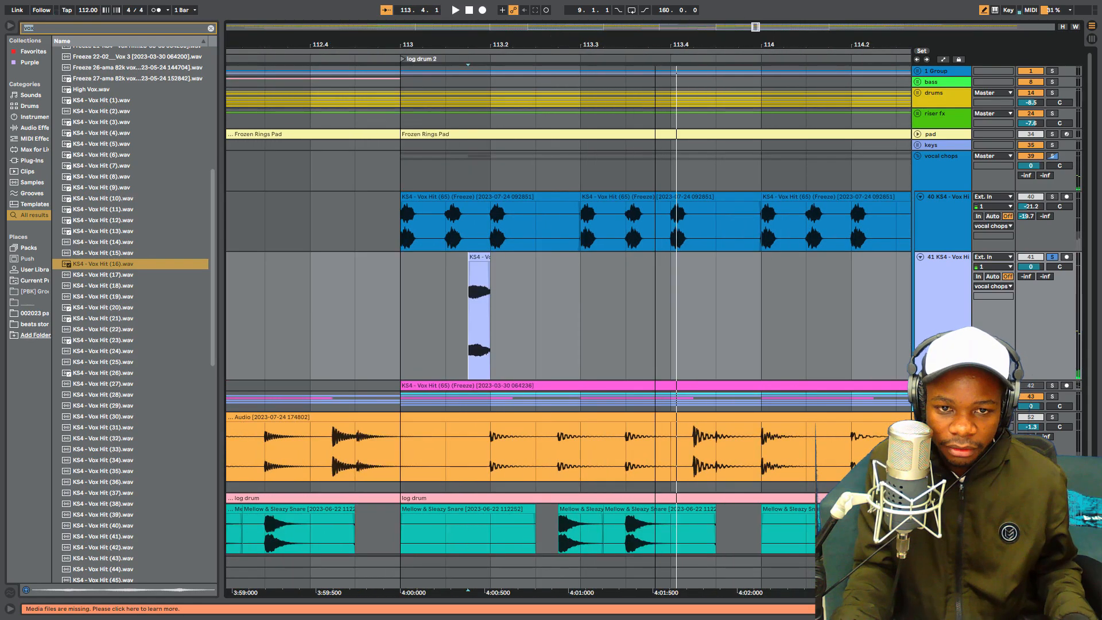
{"action": "key", "text": "space"}
{"action": "key", "text": "space"}
{"action": "left_click_drag", "start_coordinate": [539, 255], "coordinate": [480, 267]}
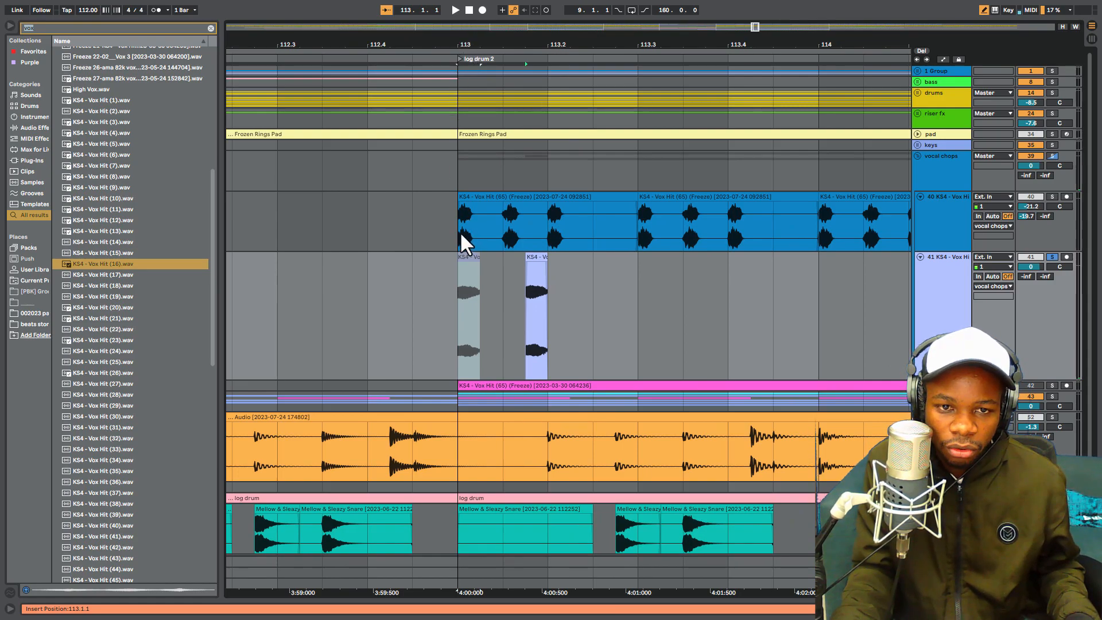
{"action": "left_click_drag", "start_coordinate": [505, 37], "coordinate": [469, 67]}
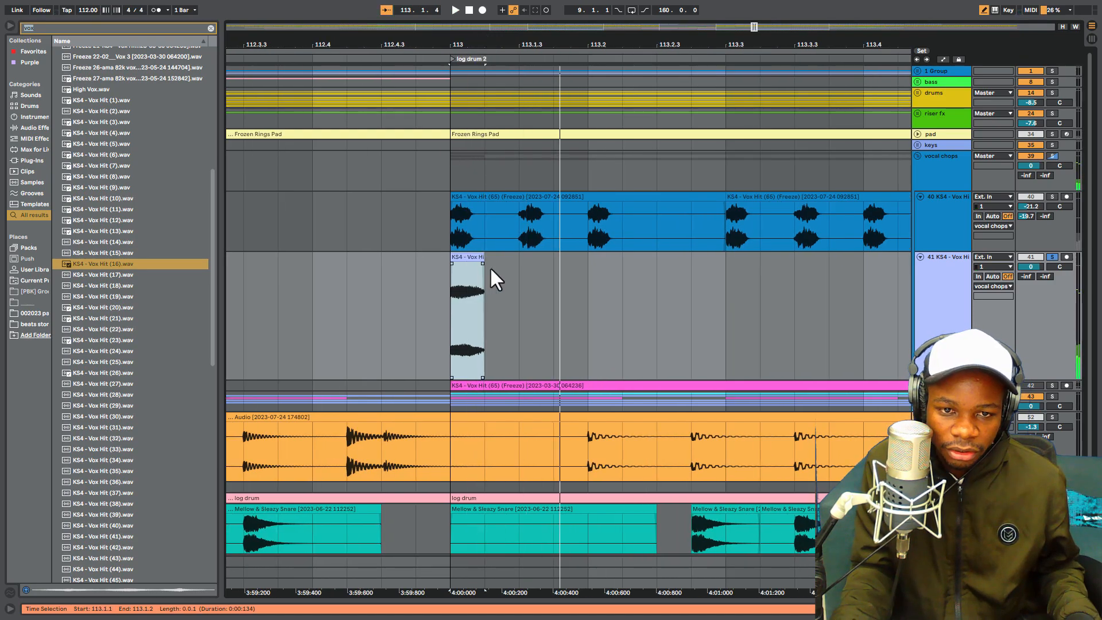
- Add a long curved fade-out to the KS4 - Vox Hit (16) clip at bar 113 and play it
{"action": "left_click_drag", "start_coordinate": [465, 43], "coordinate": [513, 203]}
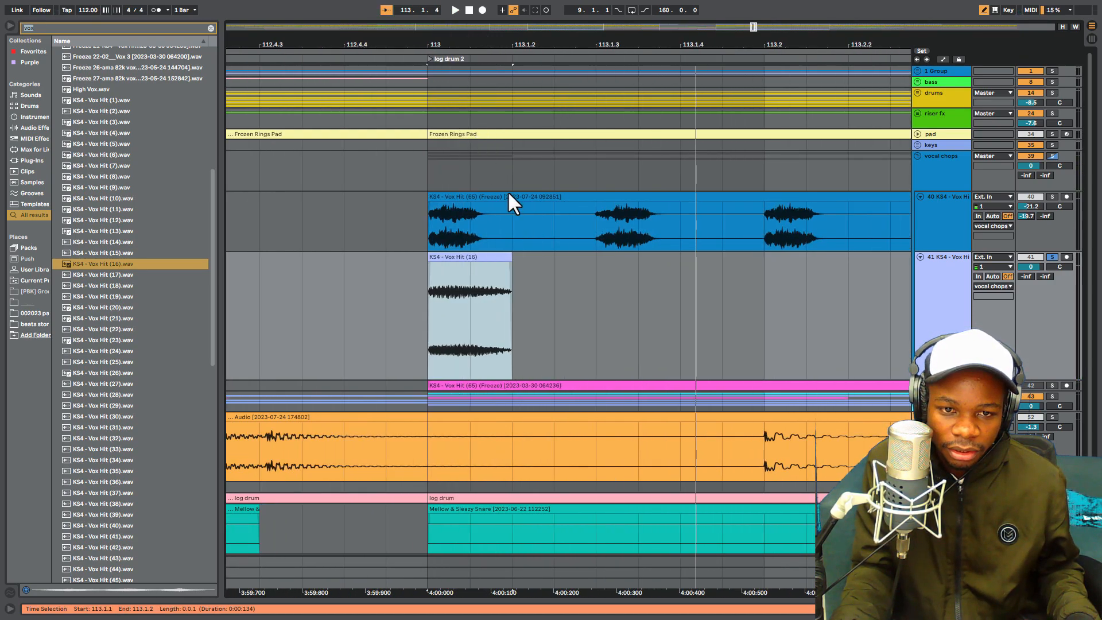
{"action": "left_click", "coordinate": [508, 262]}
{"action": "left_click_drag", "start_coordinate": [496, 269], "coordinate": [454, 269]}
{"action": "left_click_drag", "start_coordinate": [481, 323], "coordinate": [477, 338]}
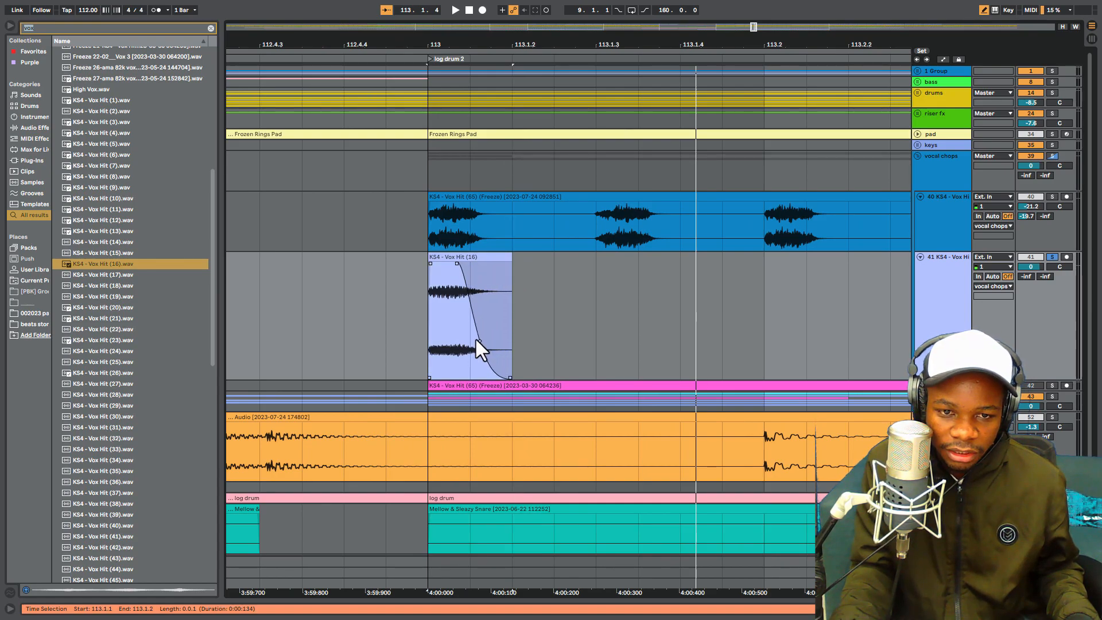
{"action": "left_click", "coordinate": [460, 261]}
{"action": "key", "text": "space"}
{"action": "key", "text": "space"}
- Duplicate the range 113.1.1 to 113.1.3 on track 41 twice, then play the three chops
{"action": "left_click_drag", "start_coordinate": [499, 46], "coordinate": [380, 38]}
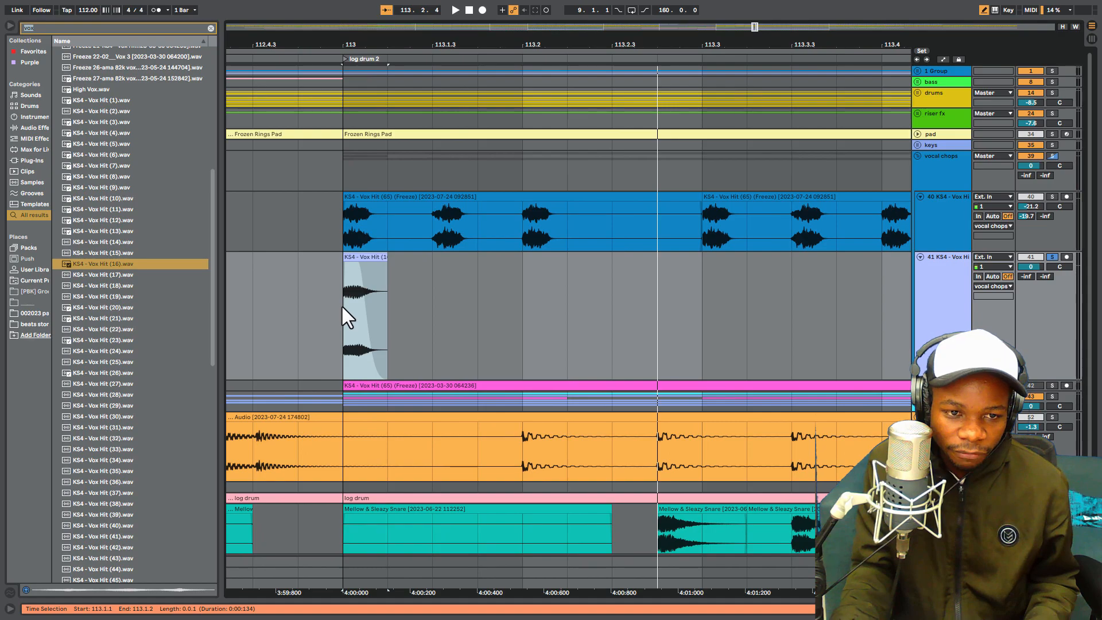
{"action": "left_click_drag", "start_coordinate": [342, 306], "coordinate": [418, 307]}
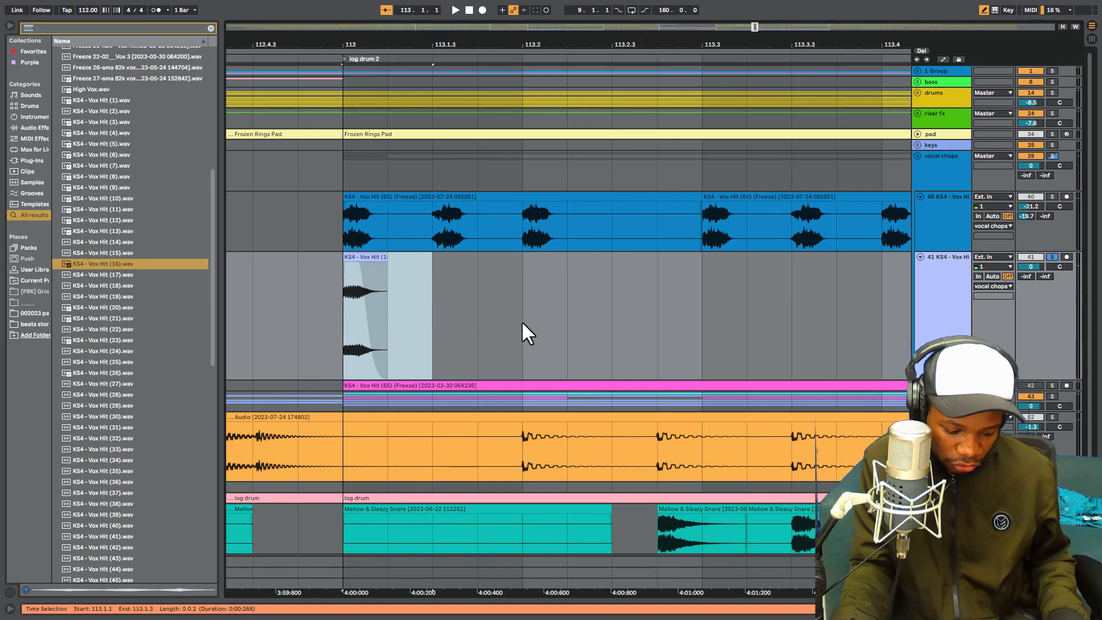
{"action": "key", "text": "ctrl+d"}
{"action": "key", "text": "ctrl+d"}
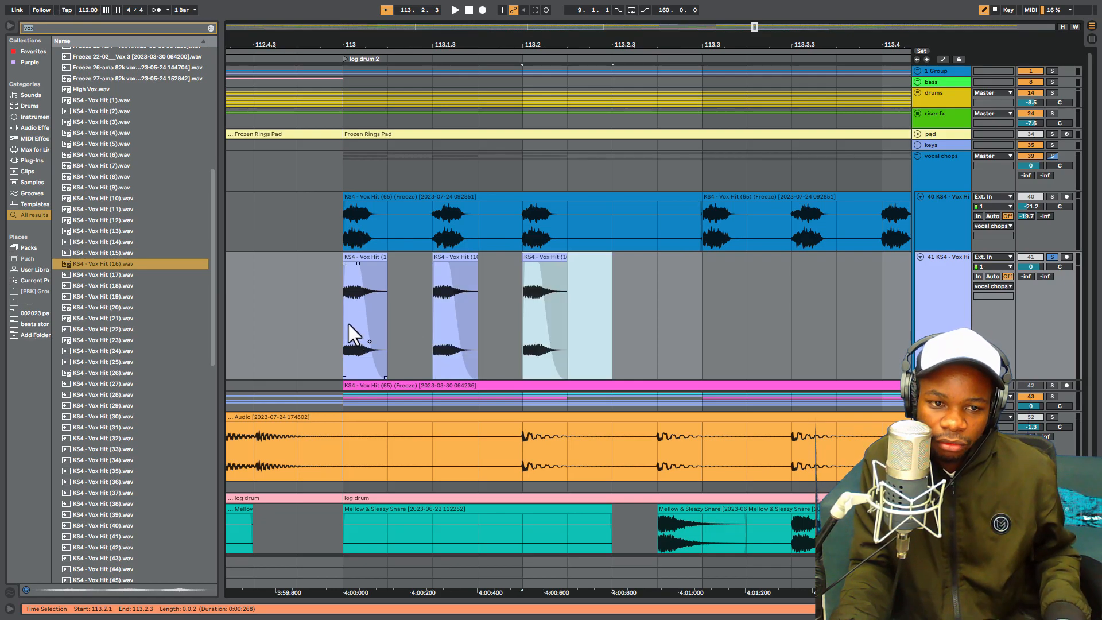
{"action": "left_click", "coordinate": [348, 324]}
{"action": "key", "text": "space"}
{"action": "key", "text": "space"}
- Repeat the chop pattern between 113.1.1 and 113.3.1 on track 41 by duplicating it up to 126.1.1
{"action": "left_click_drag", "start_coordinate": [497, 42], "coordinate": [419, 26]}
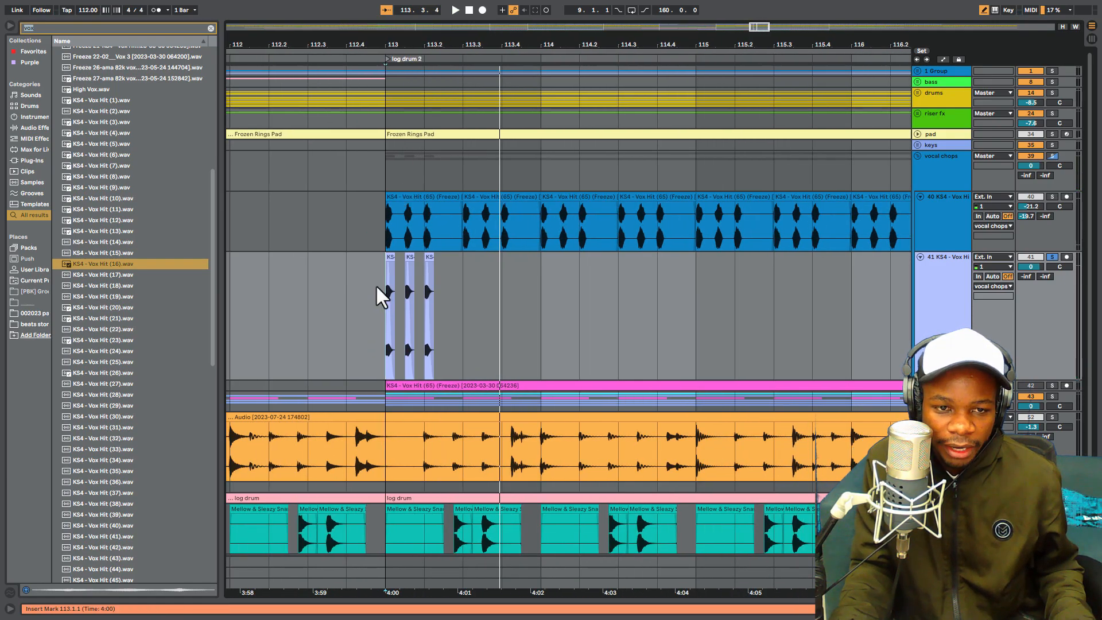
{"action": "left_click_drag", "start_coordinate": [382, 301], "coordinate": [467, 308]}
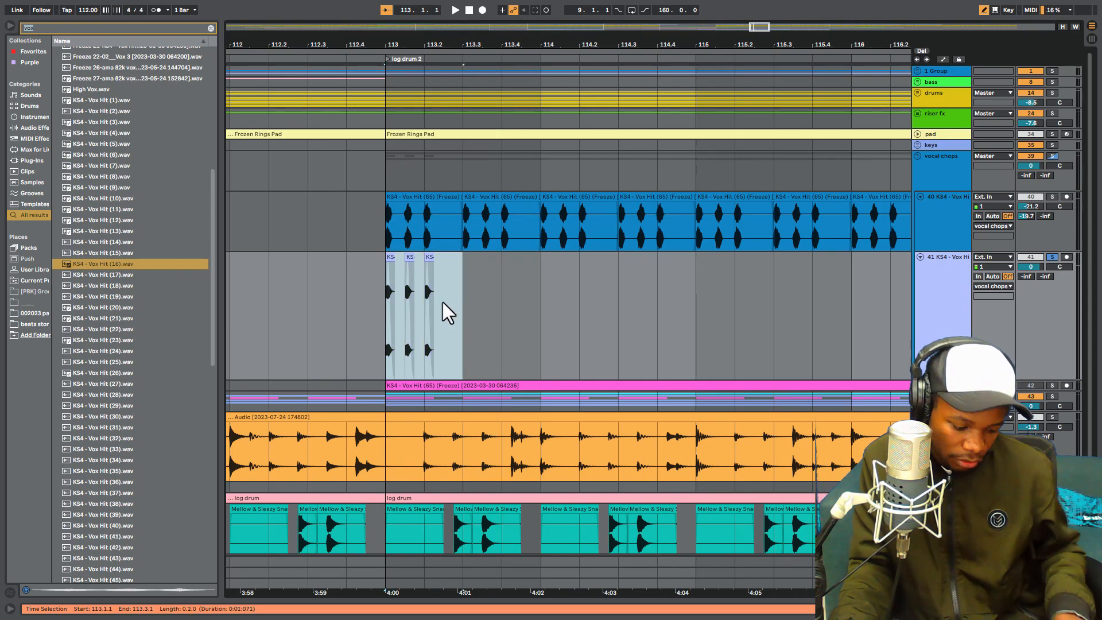
{"action": "key", "text": "ctrl+d"}
{"action": "scroll", "coordinate": [559, 75], "scroll_direction": "down", "scroll_amount": 6}
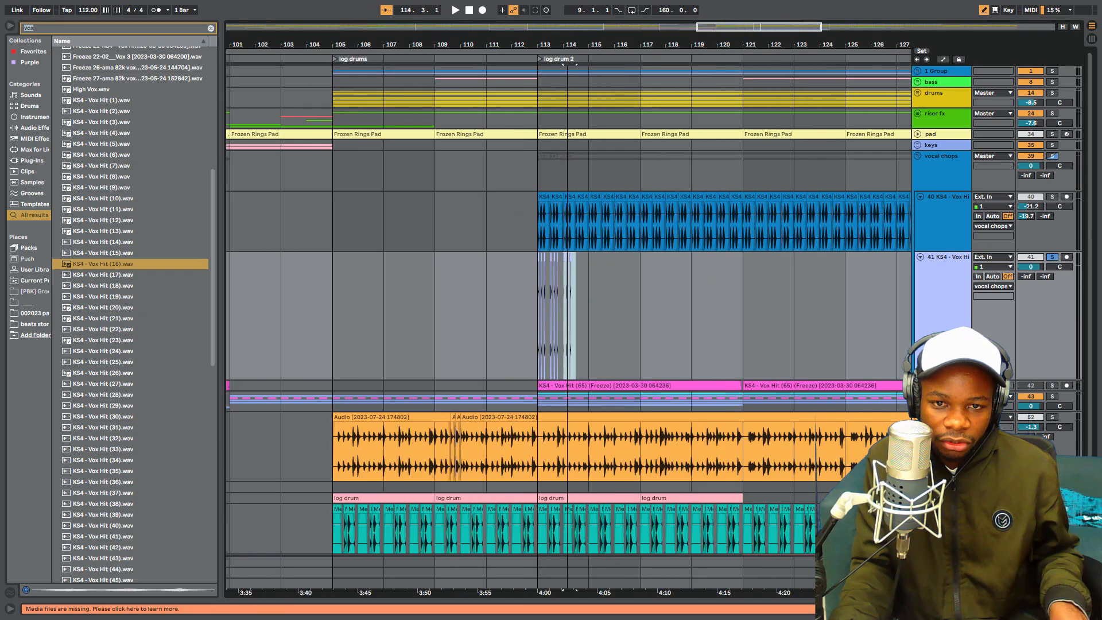
{"action": "key", "text": "ctrl+d"}
{"action": "key", "text": "ctrl+d"}
{"action": "key", "text": "ctrl+d"}
{"action": "key", "text": "ctrl+d"}
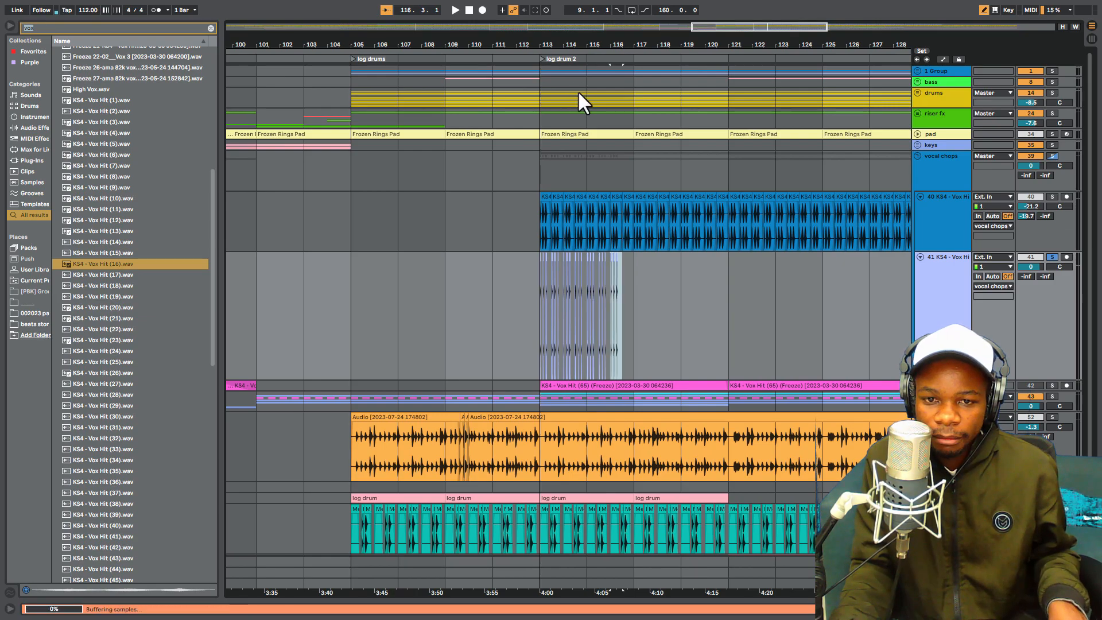
{"action": "key", "text": "ctrl+d"}
{"action": "key", "text": "ctrl+d"}
{"action": "key", "text": "ctrl+d"}
{"action": "key", "text": "ctrl+d"}
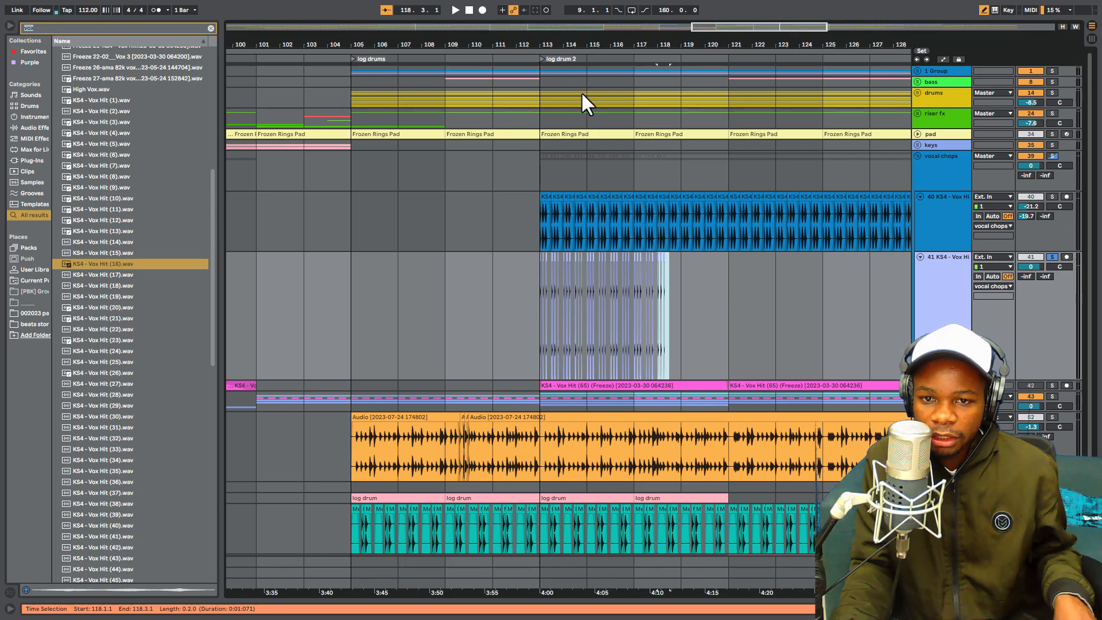
{"action": "key", "text": "ctrl+d"}
{"action": "key", "text": "ctrl+d"}
{"action": "key", "text": "ctrl+d"}
{"action": "key", "text": "ctrl+d"}
{"action": "key", "text": "ctrl+d"}
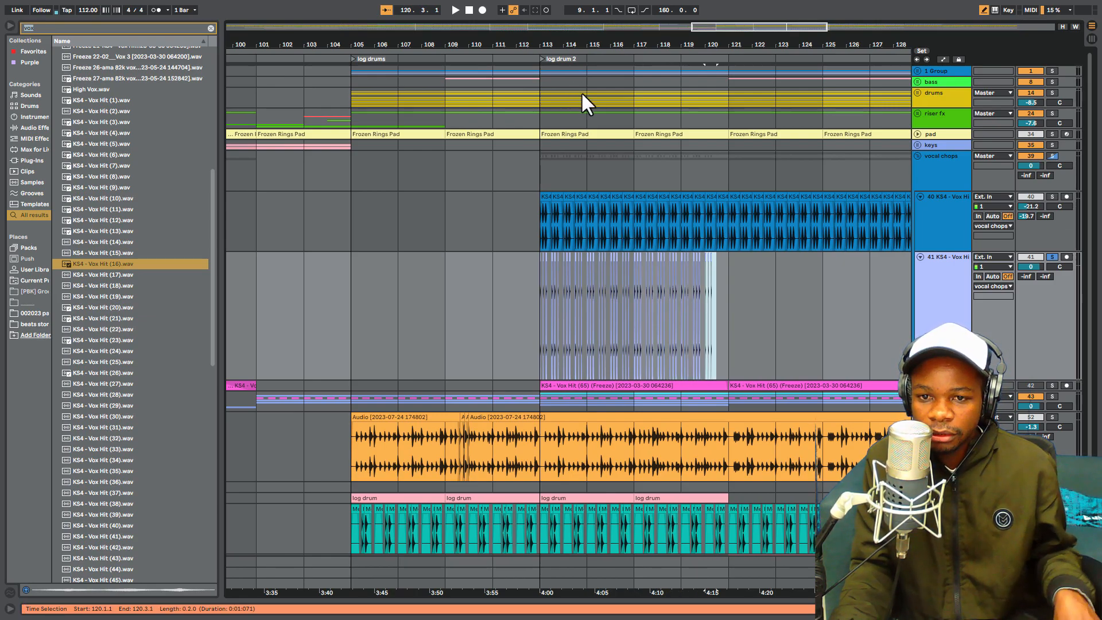
{"action": "key", "text": "ctrl+d"}
{"action": "key", "text": "ctrl+d"}
{"action": "key", "text": "ctrl+d"}
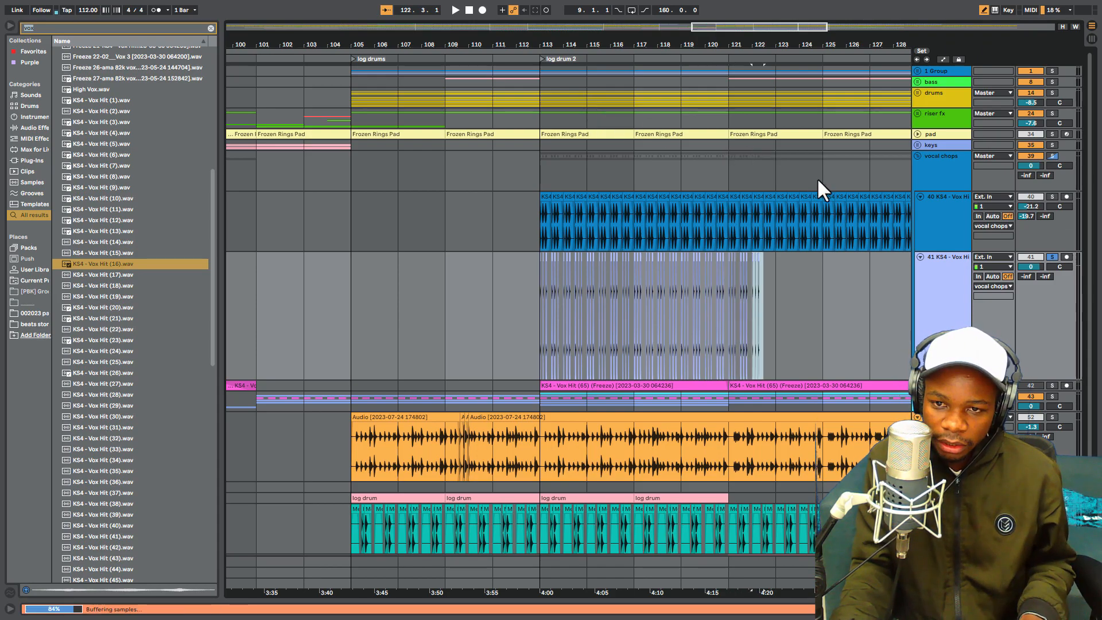
{"action": "key", "text": "ctrl+d"}
{"action": "key", "text": "ctrl+d"}
{"action": "key", "text": "ctrl+d"}
{"action": "key", "text": "ctrl+d"}
{"action": "key", "text": "ctrl+d"}
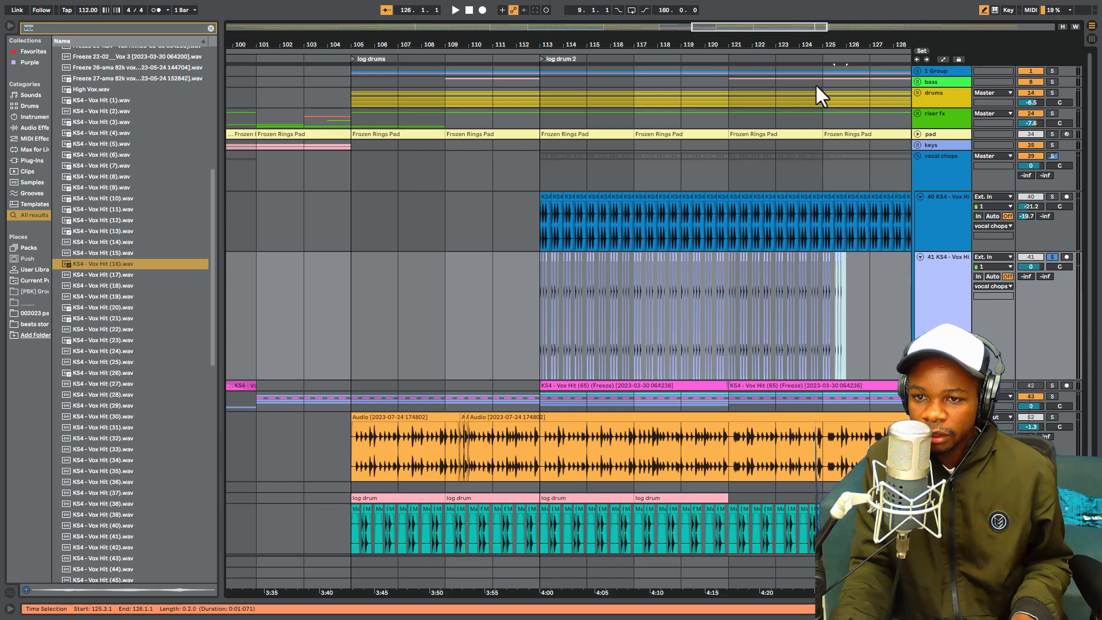
- Play the repeated vocal chops on track 41 from 113.1.1
{"action": "left_click", "coordinate": [539, 295]}
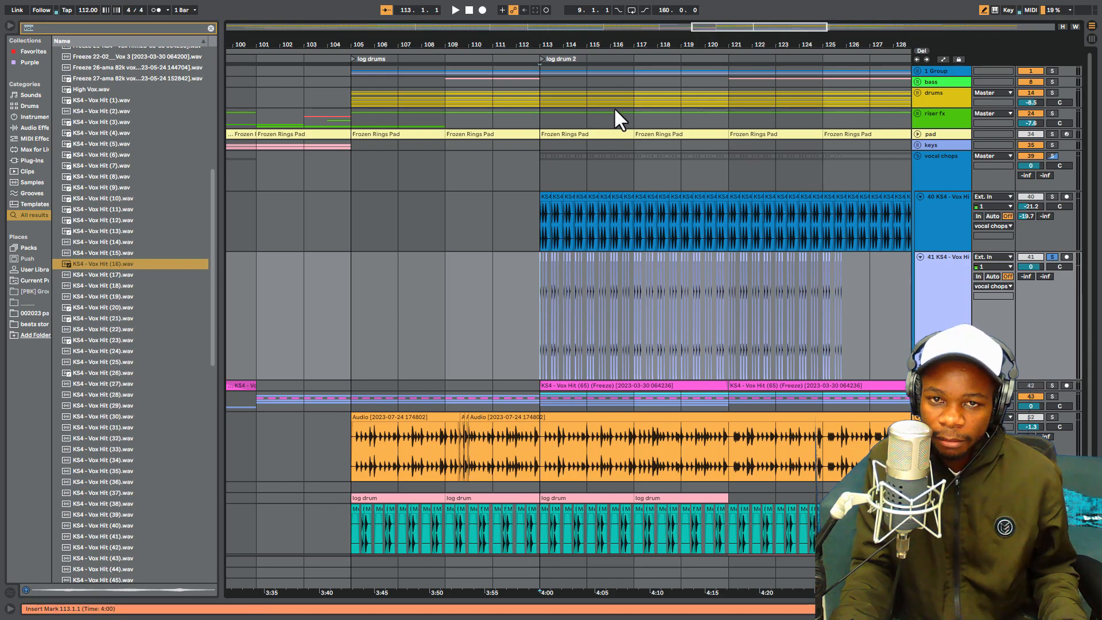
{"action": "left_click_drag", "start_coordinate": [636, 46], "coordinate": [541, 69]}
{"action": "scroll", "coordinate": [718, 281], "scroll_direction": "down", "scroll_amount": 3}
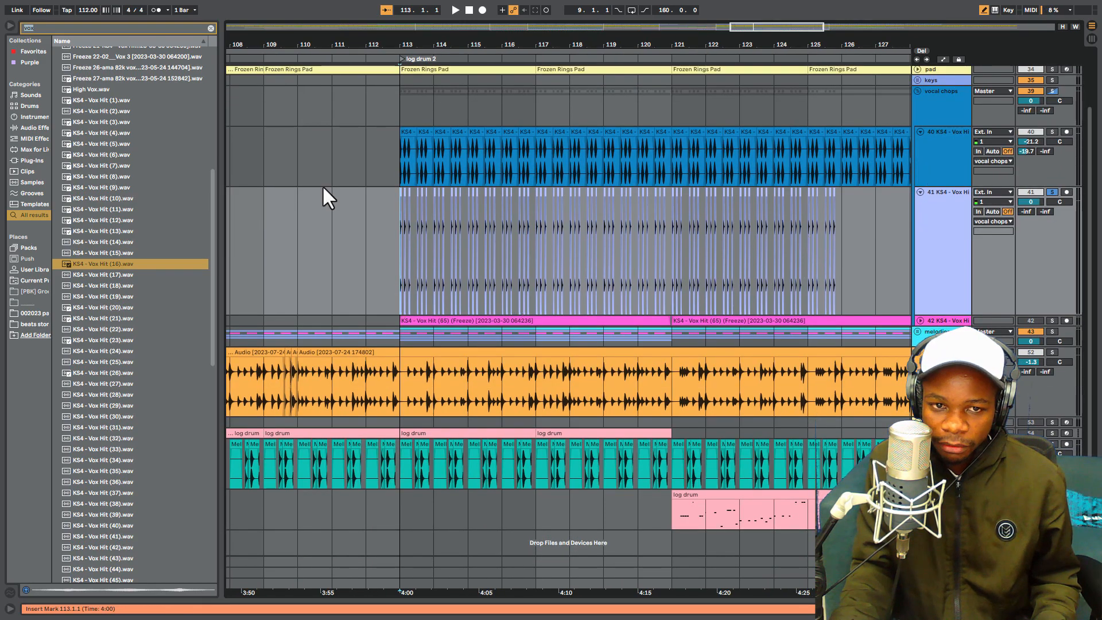
{"action": "left_click_drag", "start_coordinate": [424, 45], "coordinate": [412, 85]}
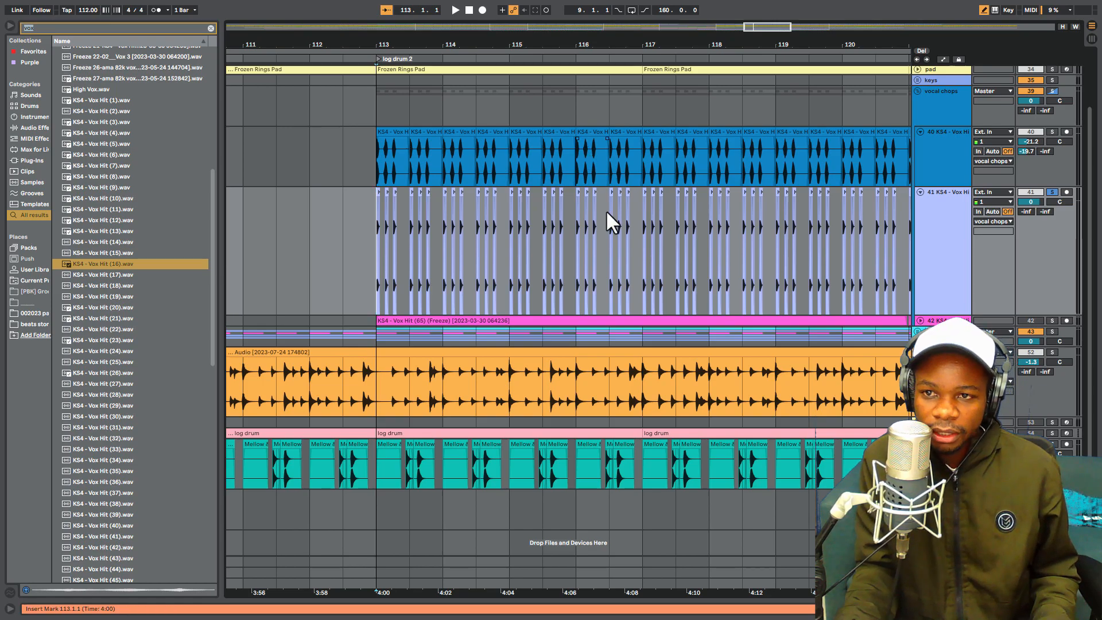
{"action": "left_click_drag", "start_coordinate": [662, 43], "coordinate": [657, 42]}
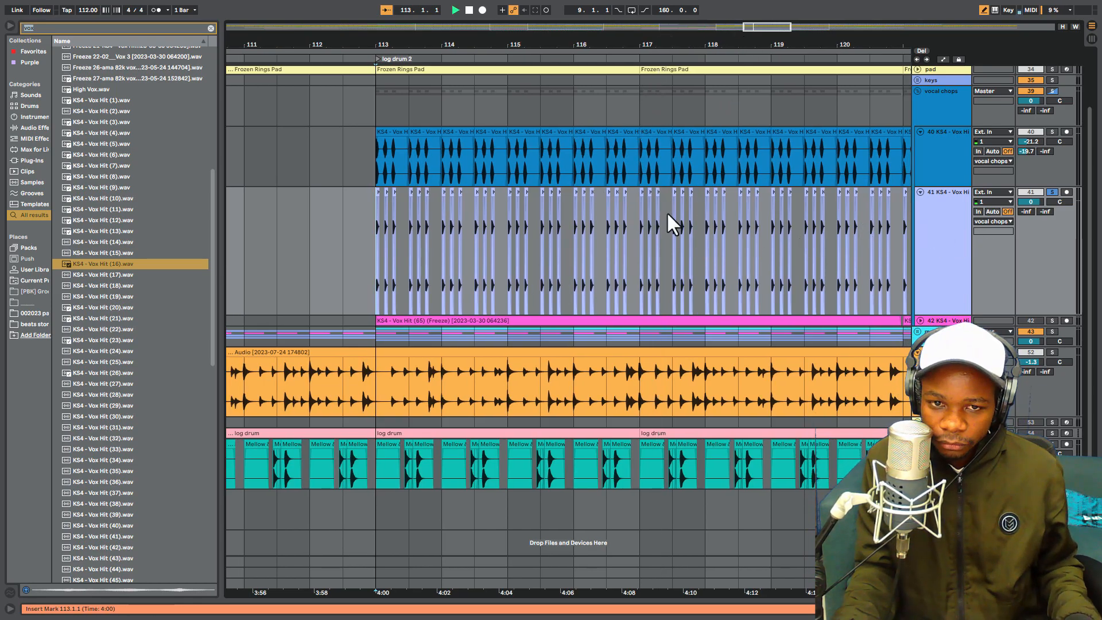
{"action": "key", "text": "space"}
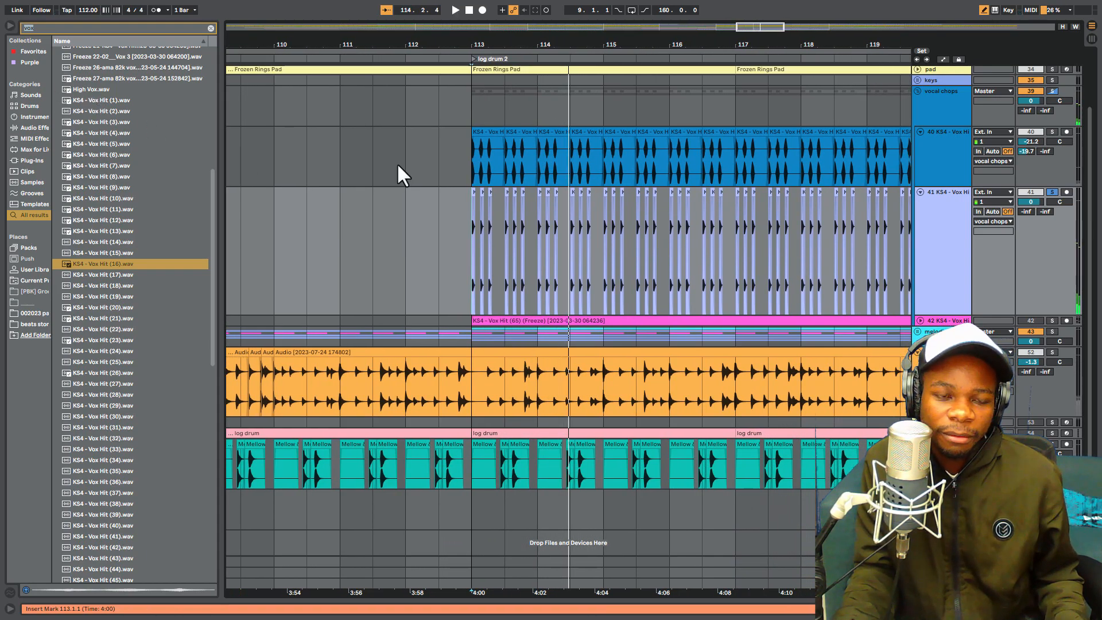
- Add the Overdrive audio effect from Drive & Color to track 41 and lower the track's volume to -4.8 dB
{"action": "left_click", "coordinate": [28, 128]}
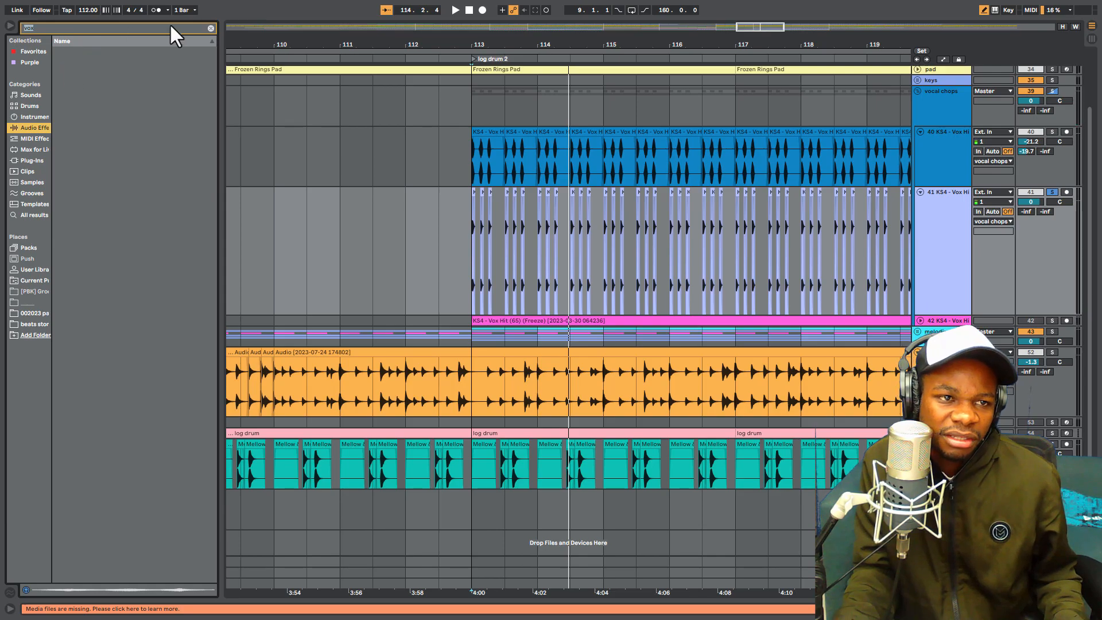
{"action": "left_click", "coordinate": [211, 28]}
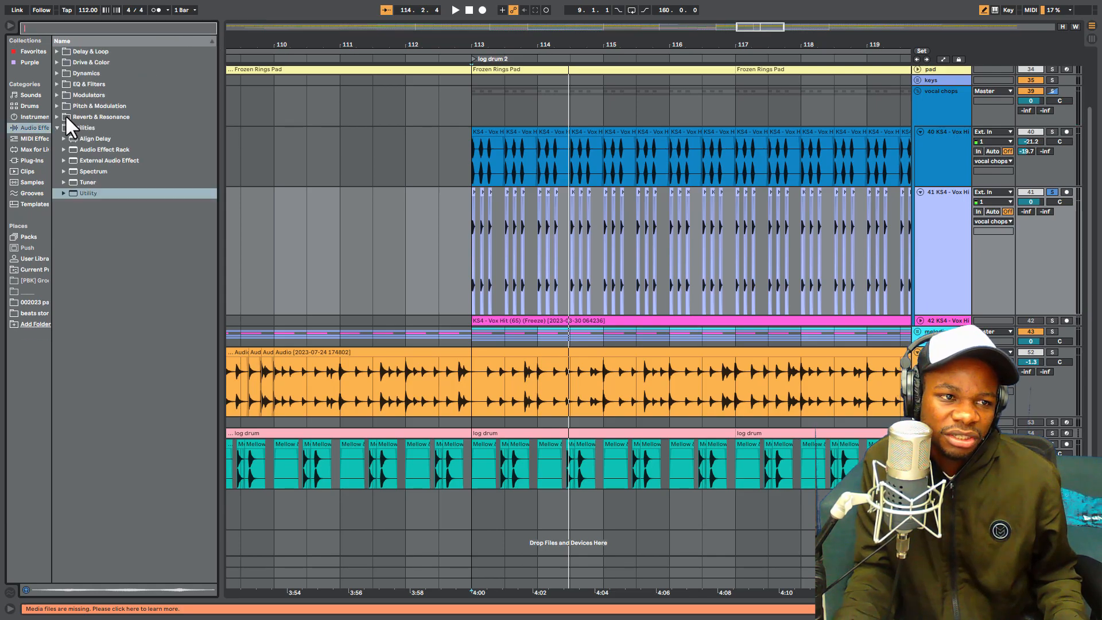
{"action": "left_click", "coordinate": [57, 61]}
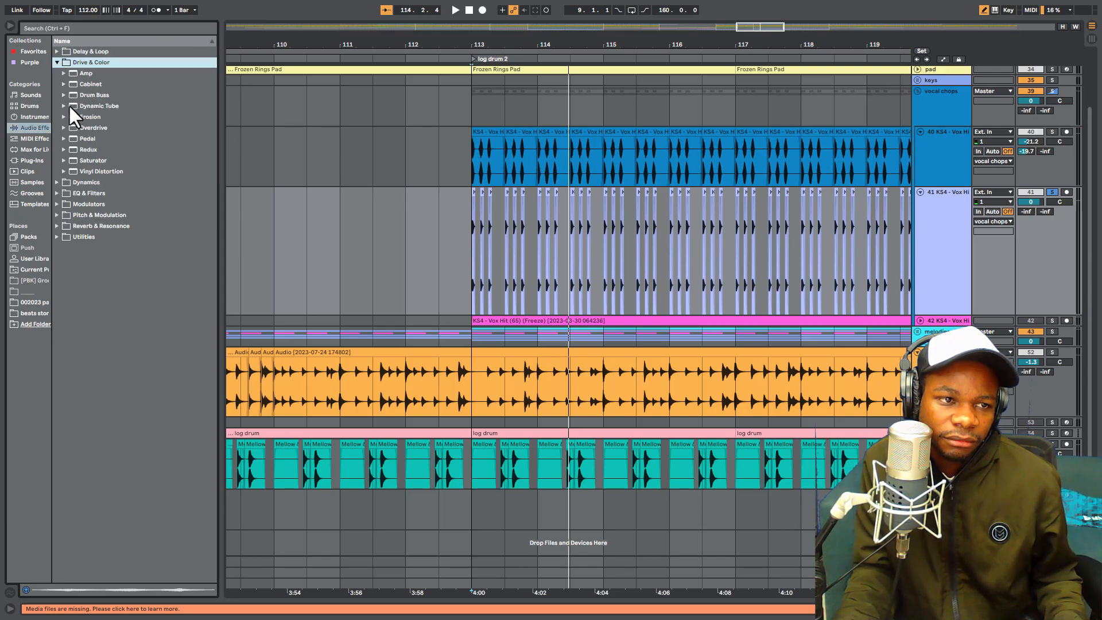
{"action": "left_click_drag", "start_coordinate": [86, 127], "coordinate": [528, 260]}
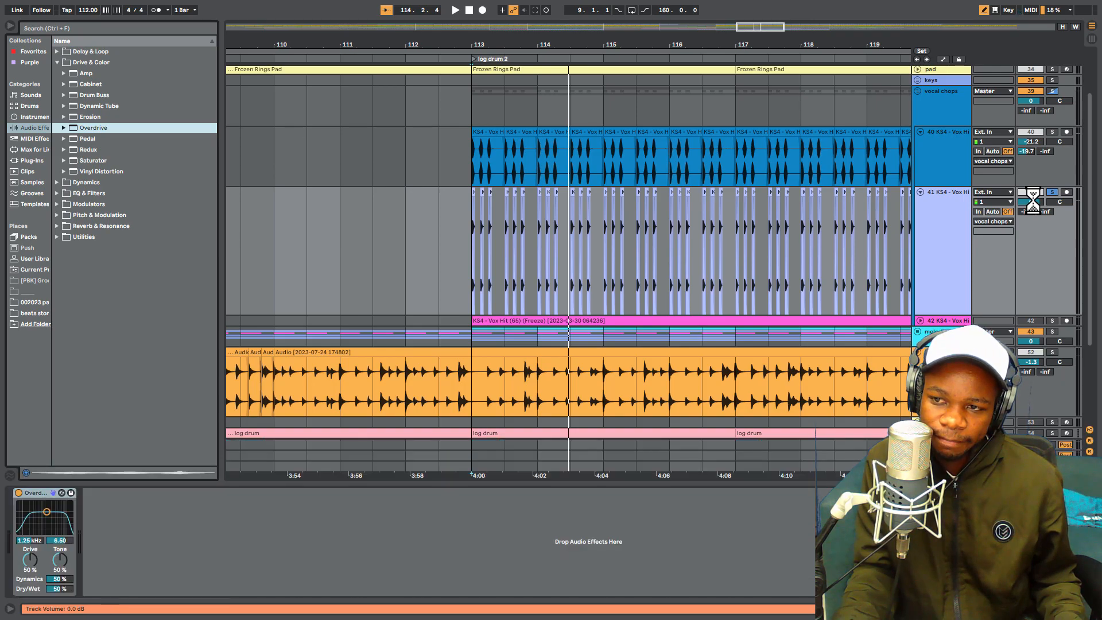
{"action": "key", "text": "space"}
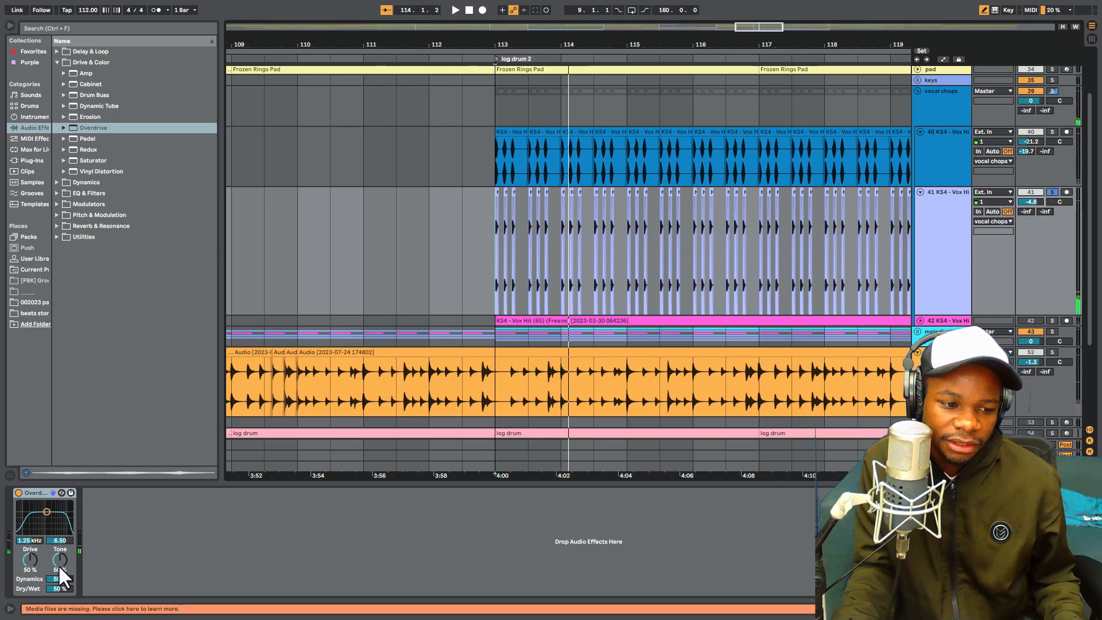
- Set the Overdrive's Tone to 87 % and Dry/Wet to 69 % while listening to the chops
{"action": "key", "text": "space"}
{"action": "left_click_drag", "start_coordinate": [62, 562], "coordinate": [62, 523]}
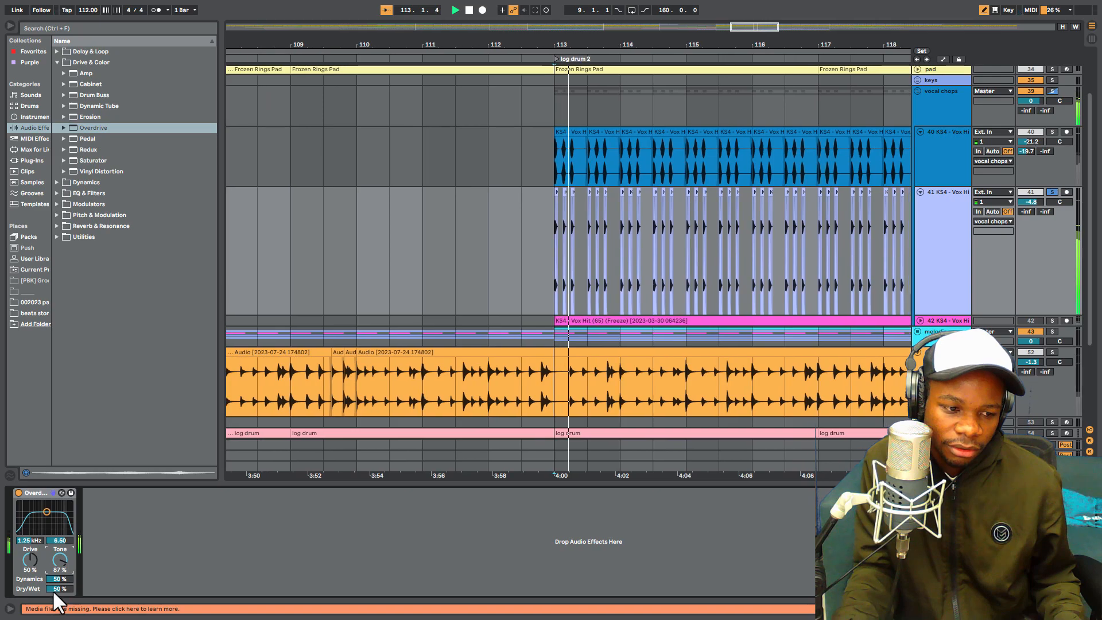
{"action": "key", "text": "space"}
{"action": "key", "text": "space"}
{"action": "left_click_drag", "start_coordinate": [60, 588], "coordinate": [60, 584]}
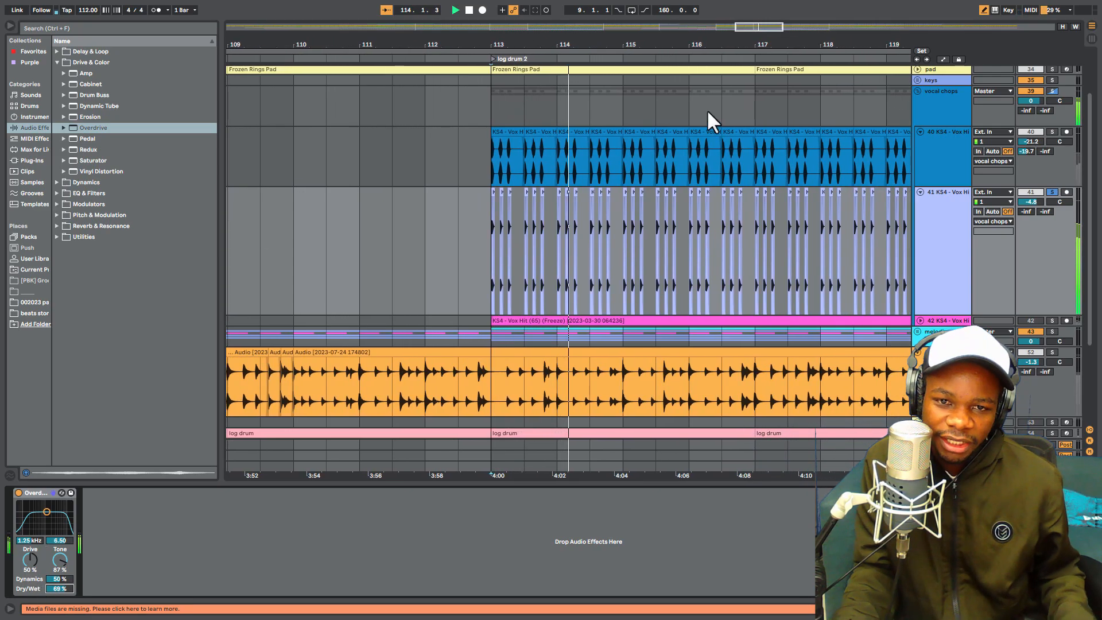
{"action": "key", "text": "space"}
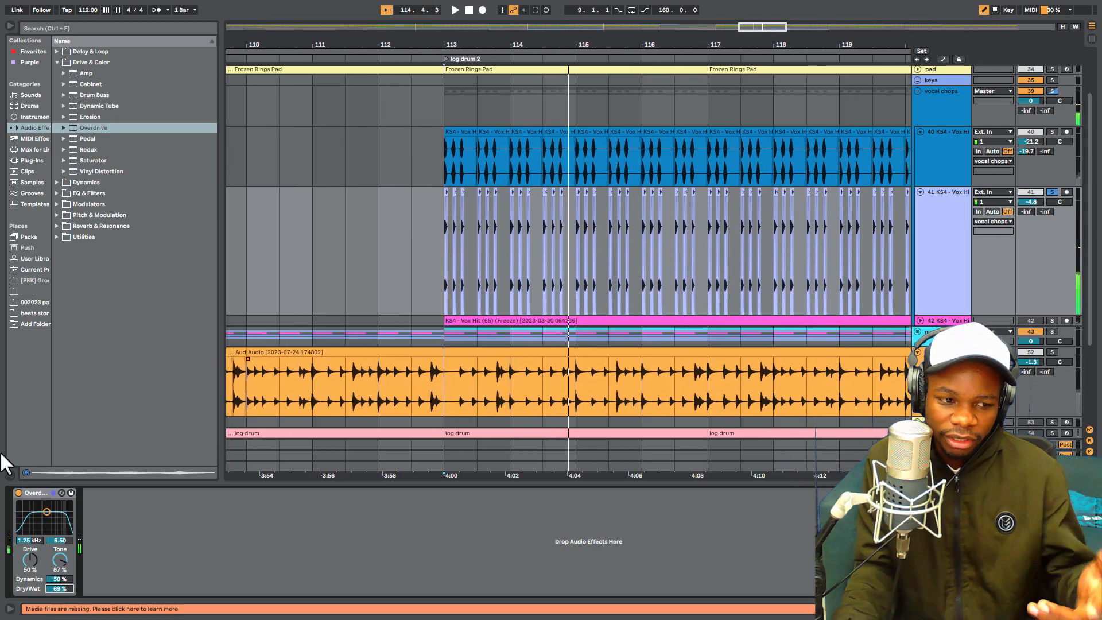
- Consolidate the vocal chop clips on track 41 between 113.1.1 and 121.1.1 into one clip
{"action": "left_click_drag", "start_coordinate": [688, 45], "coordinate": [559, 39]}
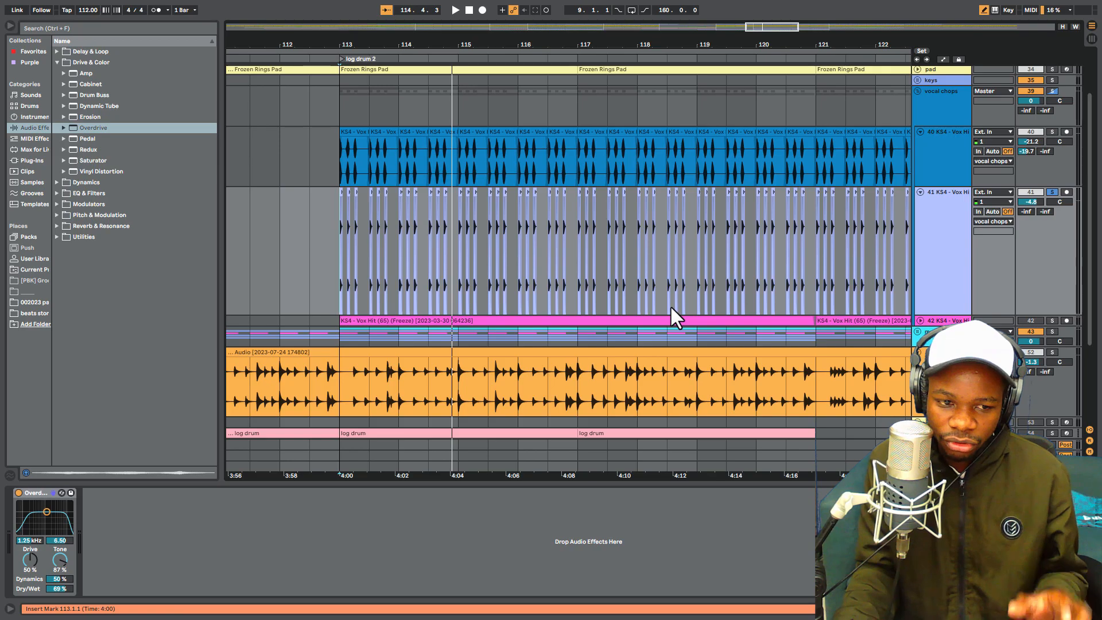
{"action": "left_click_drag", "start_coordinate": [502, 42], "coordinate": [483, 64]}
{"action": "left_click_drag", "start_coordinate": [359, 45], "coordinate": [359, 58]}
{"action": "left_click_drag", "start_coordinate": [576, 45], "coordinate": [577, 2]}
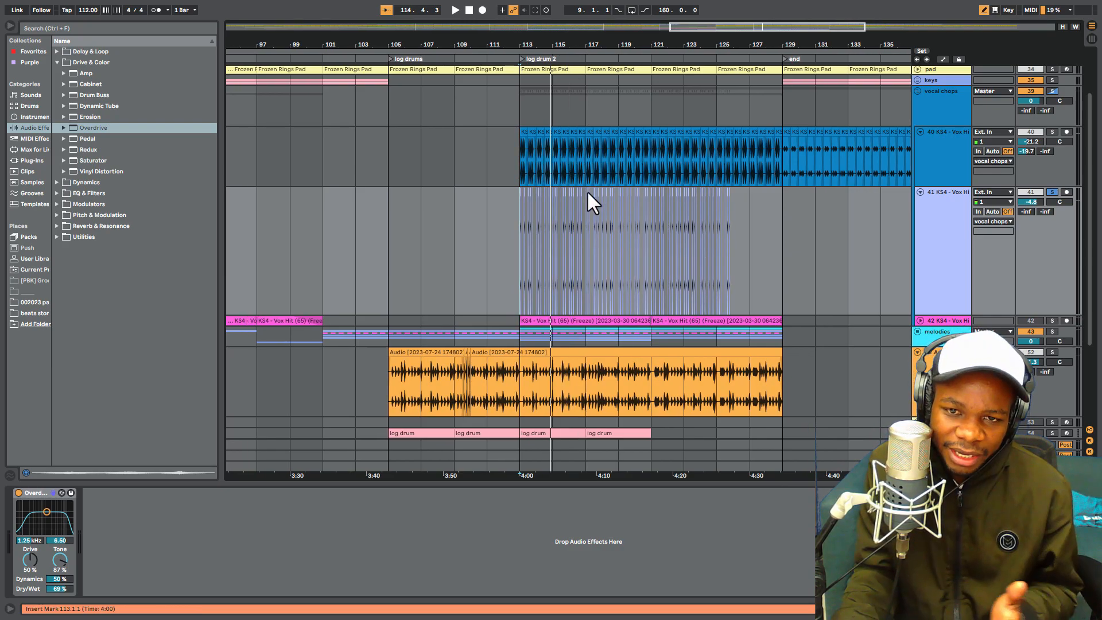
{"action": "left_click_drag", "start_coordinate": [557, 229], "coordinate": [650, 228]}
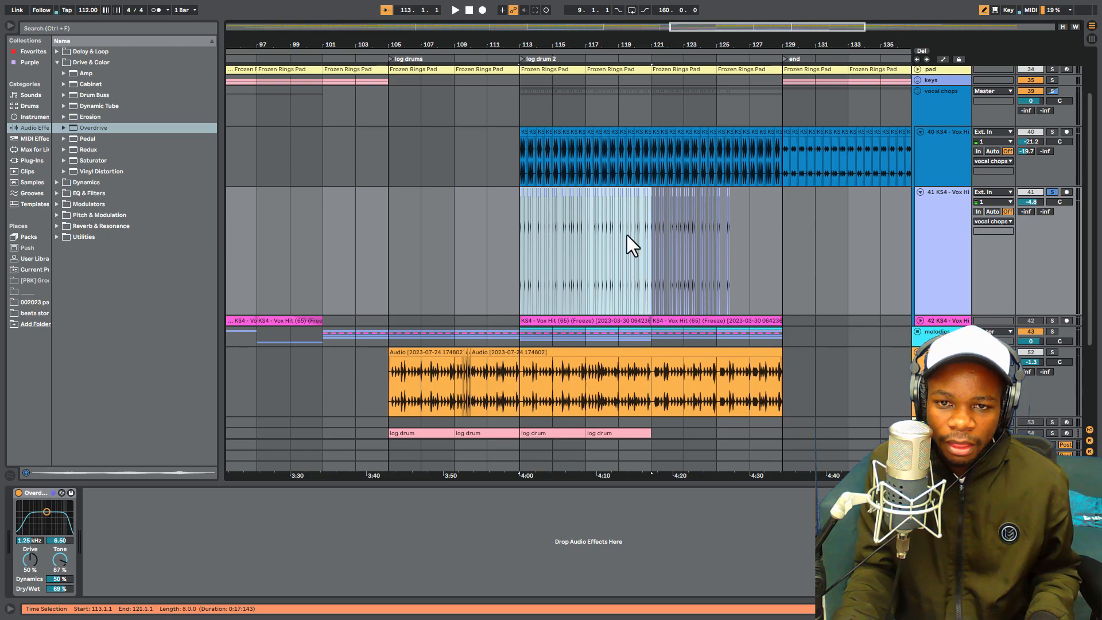
{"action": "right_click", "coordinate": [627, 236]}
{"action": "left_click", "coordinate": [680, 321]}
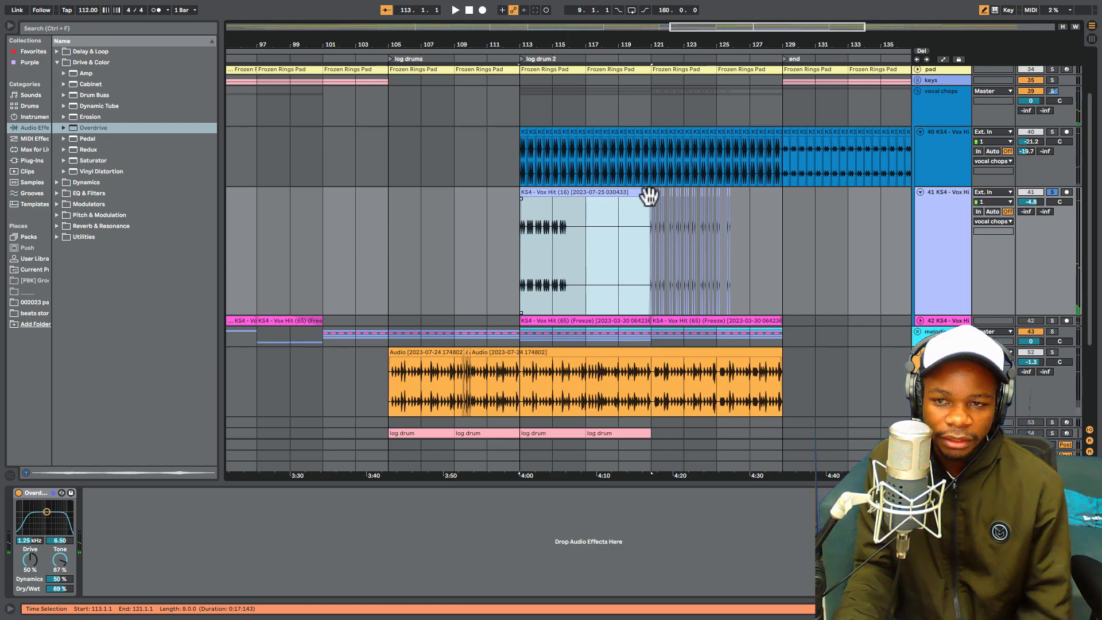
- Play the consolidated chops on track 41 from 113.1.1, toggling solo on the melodies group and track 41 to compare
{"action": "key", "text": "space"}
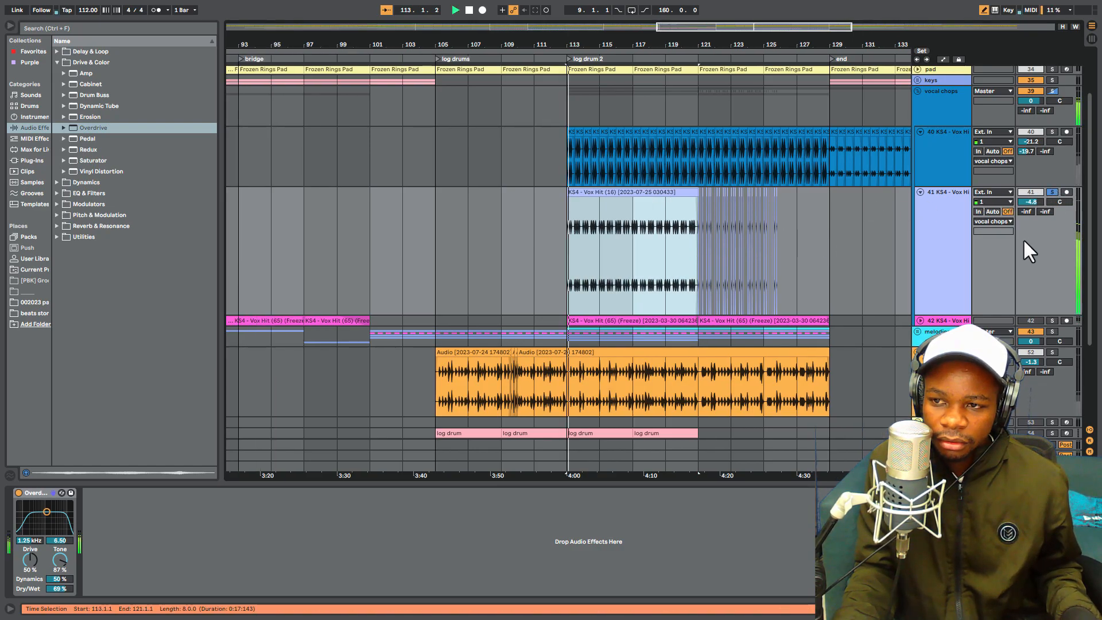
{"action": "left_click", "coordinate": [1053, 332]}
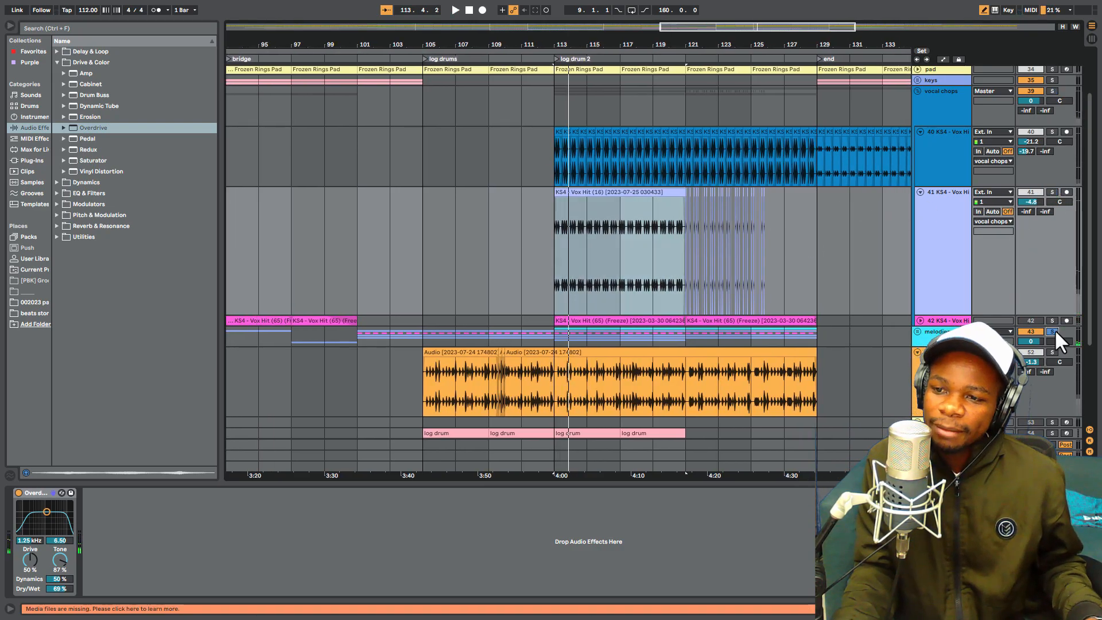
{"action": "key", "text": "space"}
{"action": "left_click", "coordinate": [1052, 192]}
{"action": "key", "text": "space"}
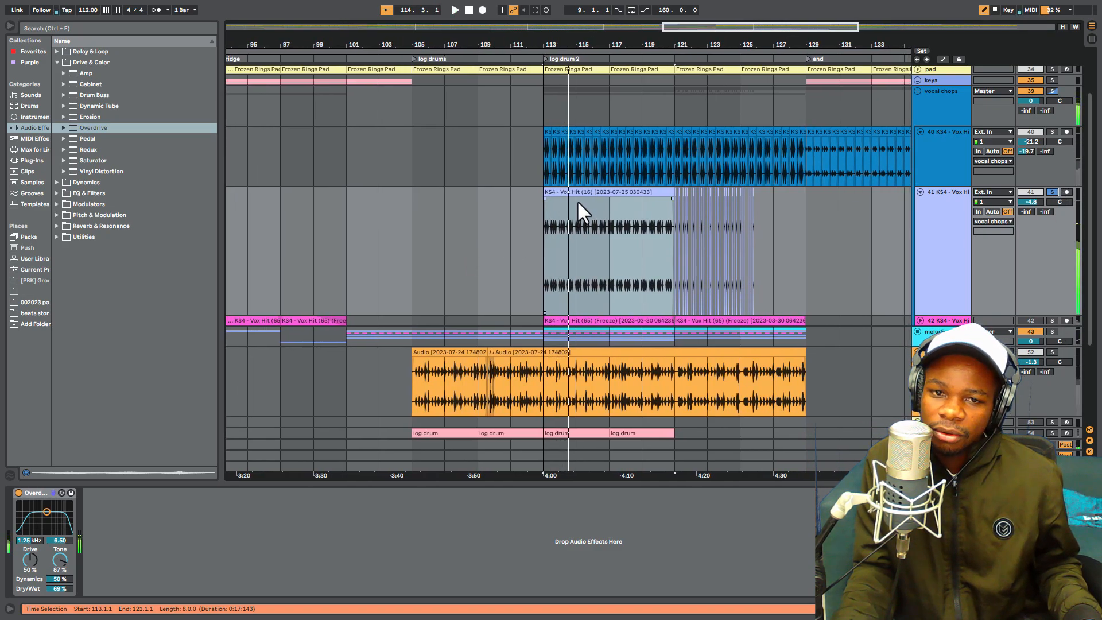
- Set the pitch of the consolidated clip on track 41 to +1 st, listening to the chops while adjusting it
{"action": "left_click", "coordinate": [576, 192]}
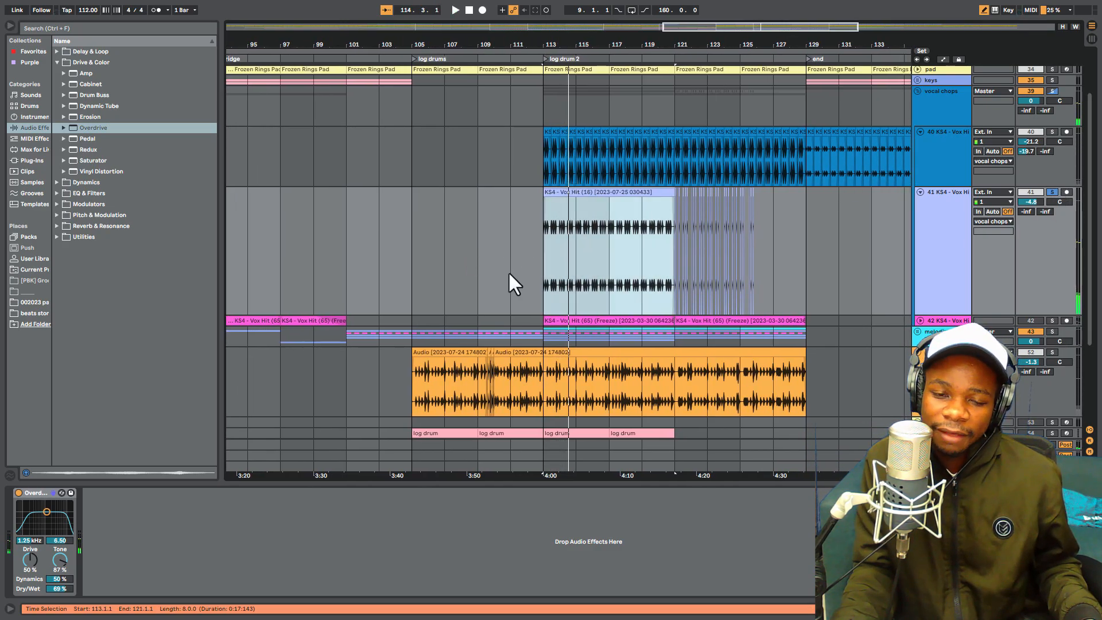
{"action": "double_click", "coordinate": [574, 191]}
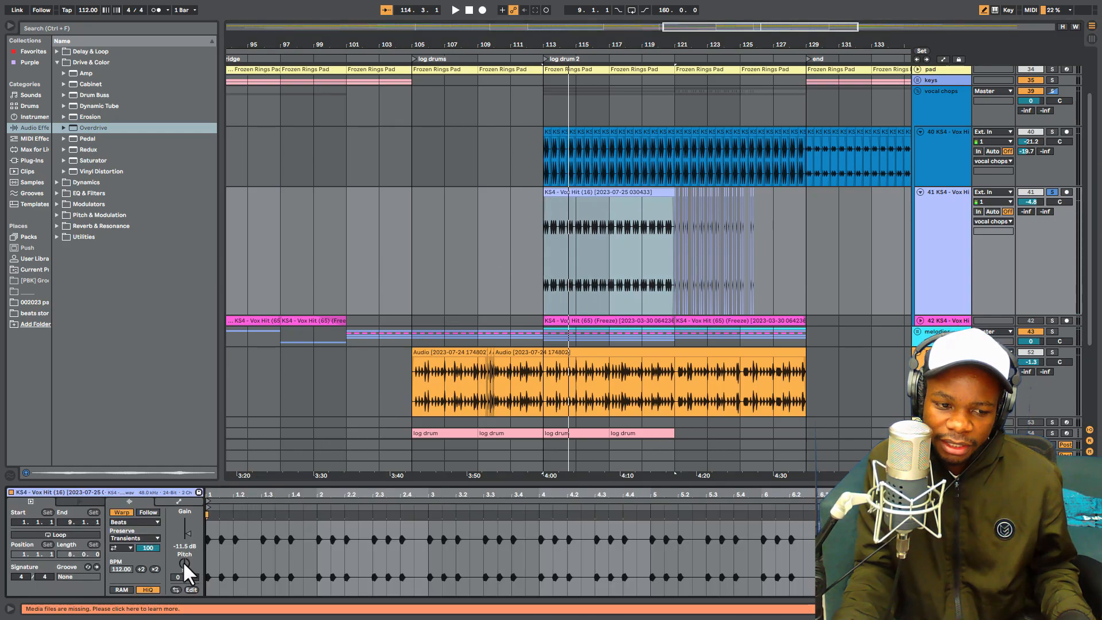
{"action": "key", "text": "space"}
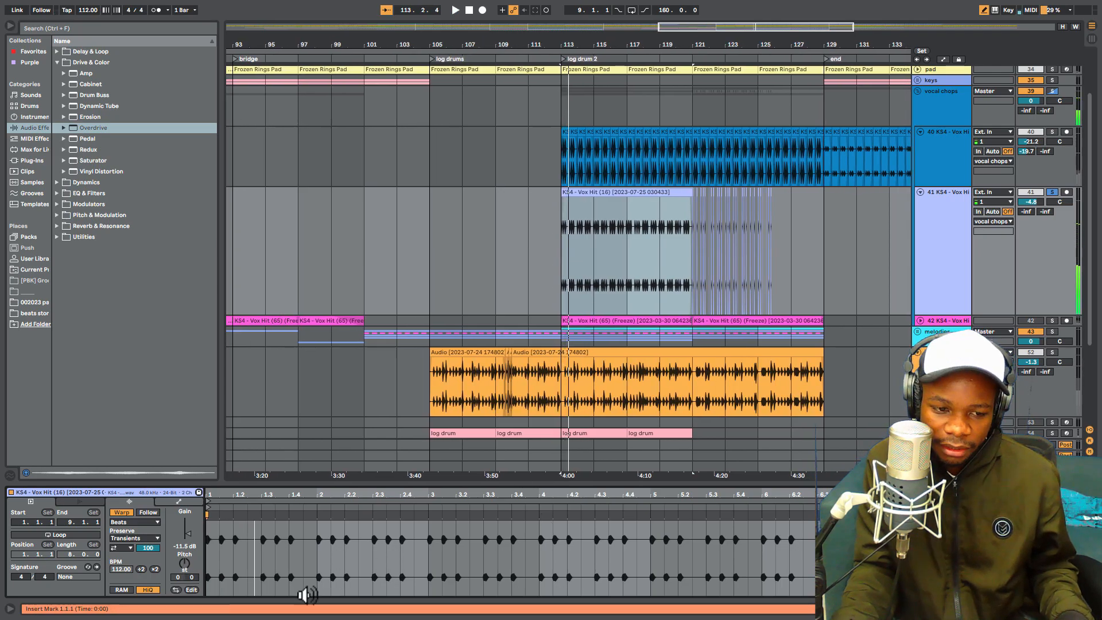
{"action": "key", "text": "space"}
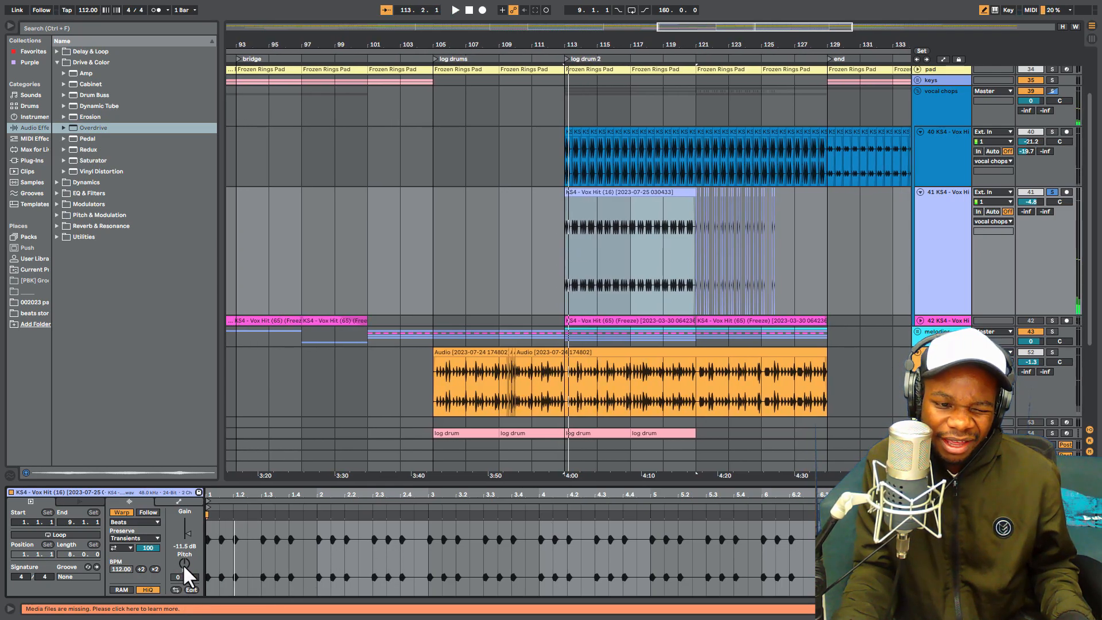
{"action": "key", "text": "space"}
{"action": "key", "text": "space"}
{"action": "left_click", "coordinate": [184, 565]}
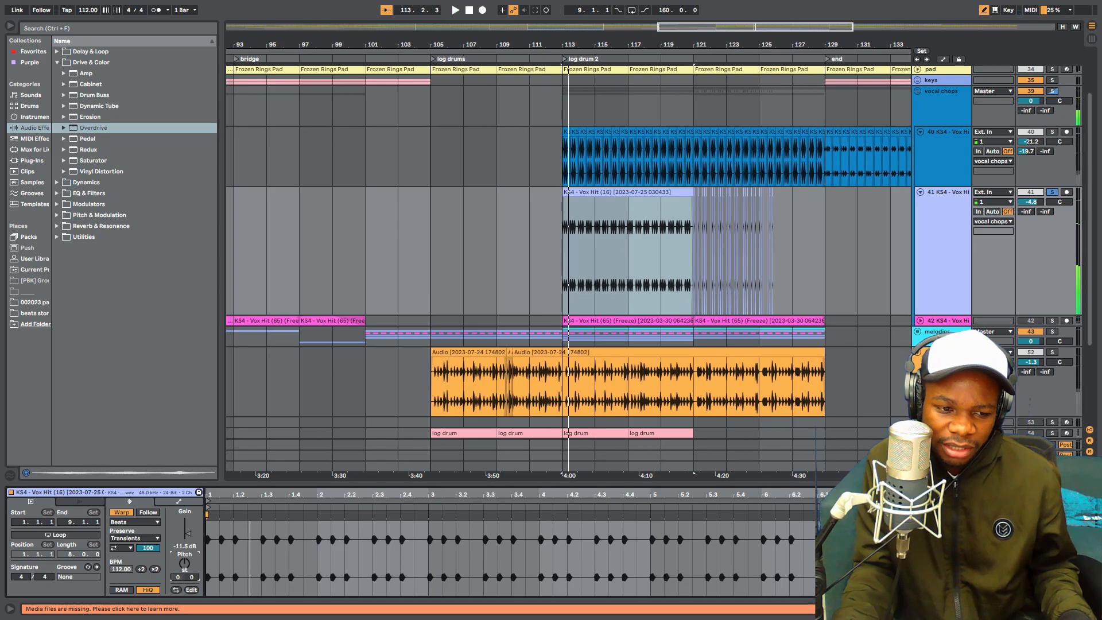
{"action": "left_click_drag", "start_coordinate": [183, 565], "coordinate": [184, 570]}
{"action": "key", "text": "space"}
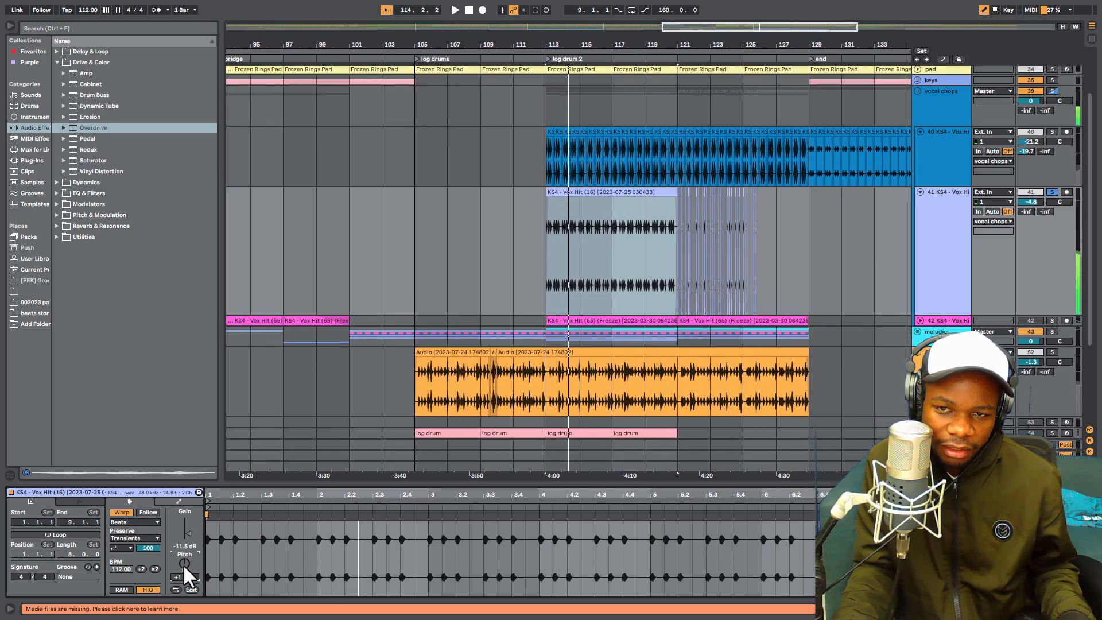
{"action": "key", "text": "space"}
{"action": "key", "text": "space"}
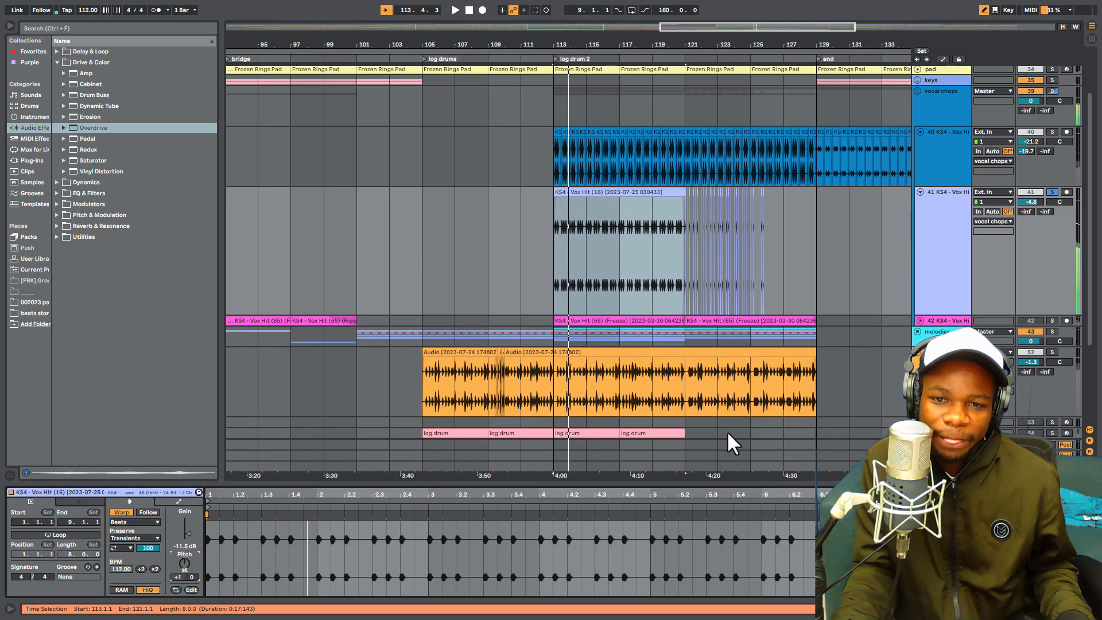
- Solo the melodies group and play it together with the pitched chops on track 41 from 113.1.1
{"action": "key", "text": "space"}
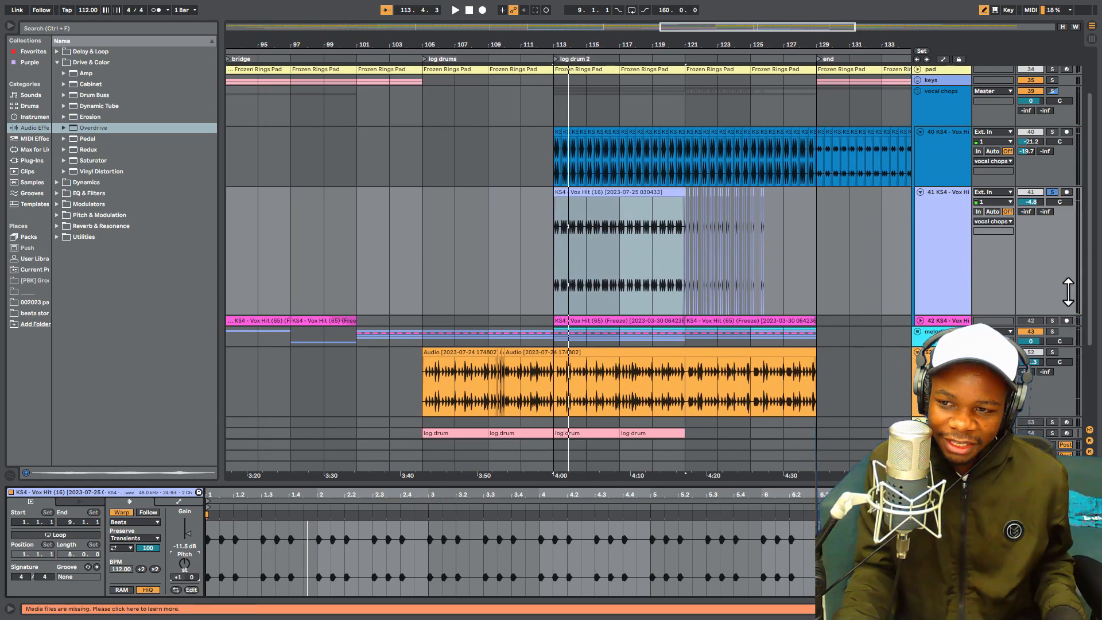
{"action": "left_click", "coordinate": [1051, 330]}
{"action": "key", "text": "space"}
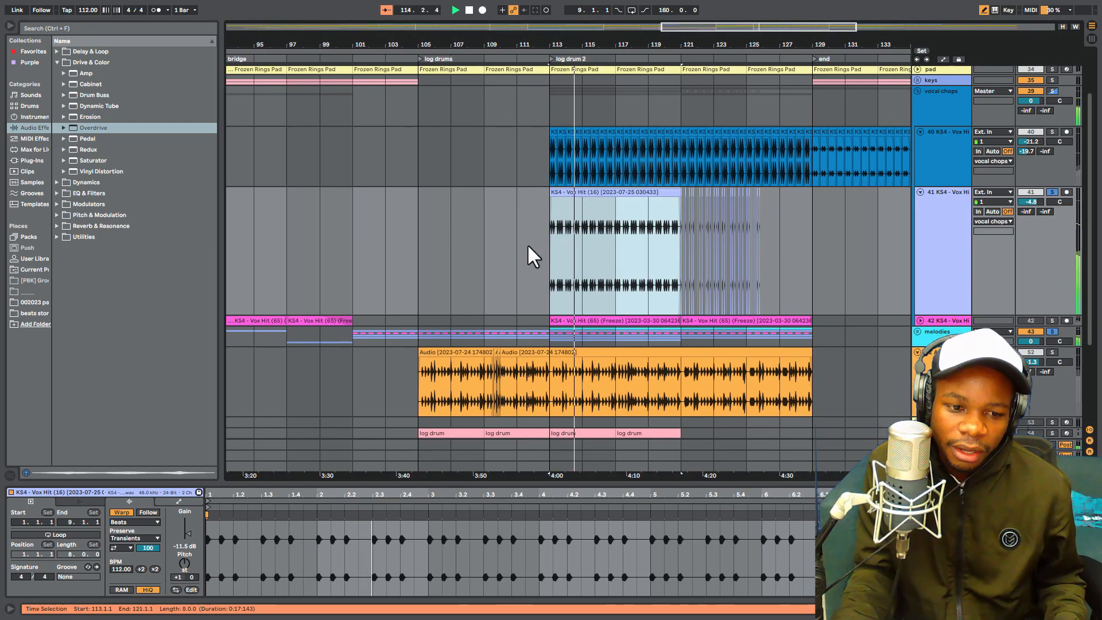
{"action": "key", "text": "space"}
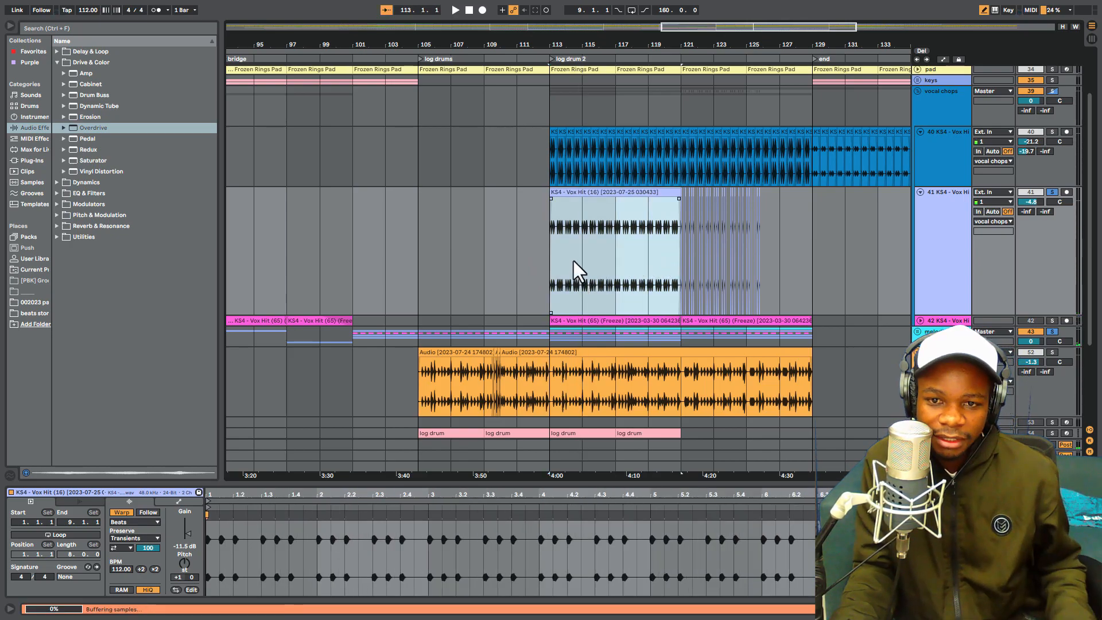
- Duplicate the track 41 chop clip to 121.1.1 and consolidate the original clip between 113.1.1 and 121.1.1
{"action": "key", "text": "ctrl+d"}
{"action": "left_click", "coordinate": [623, 194]}
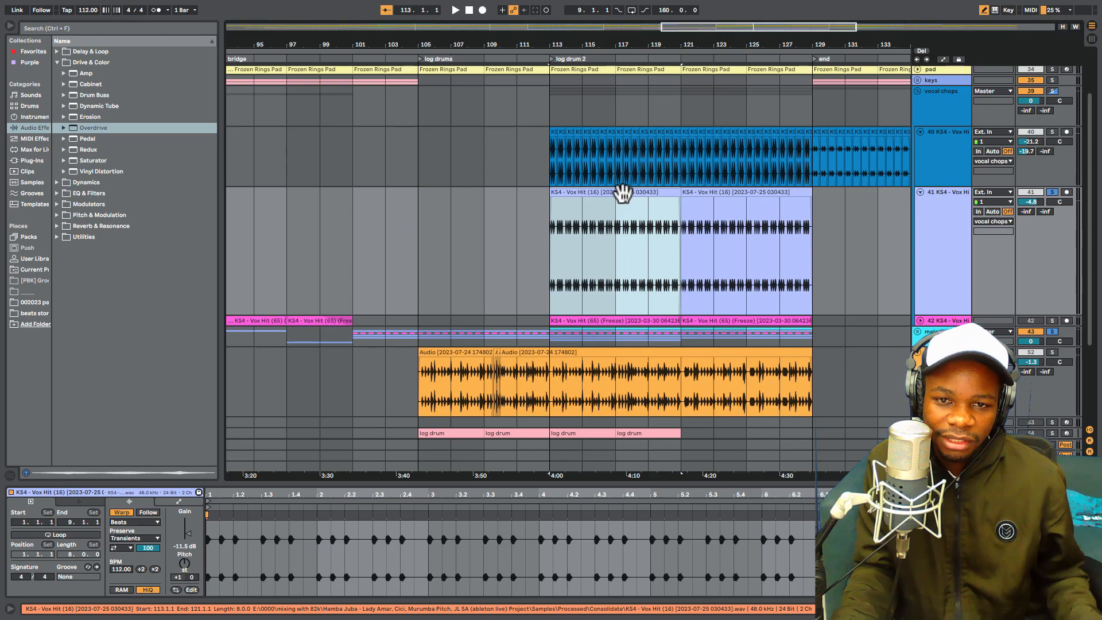
{"action": "right_click", "coordinate": [623, 193]}
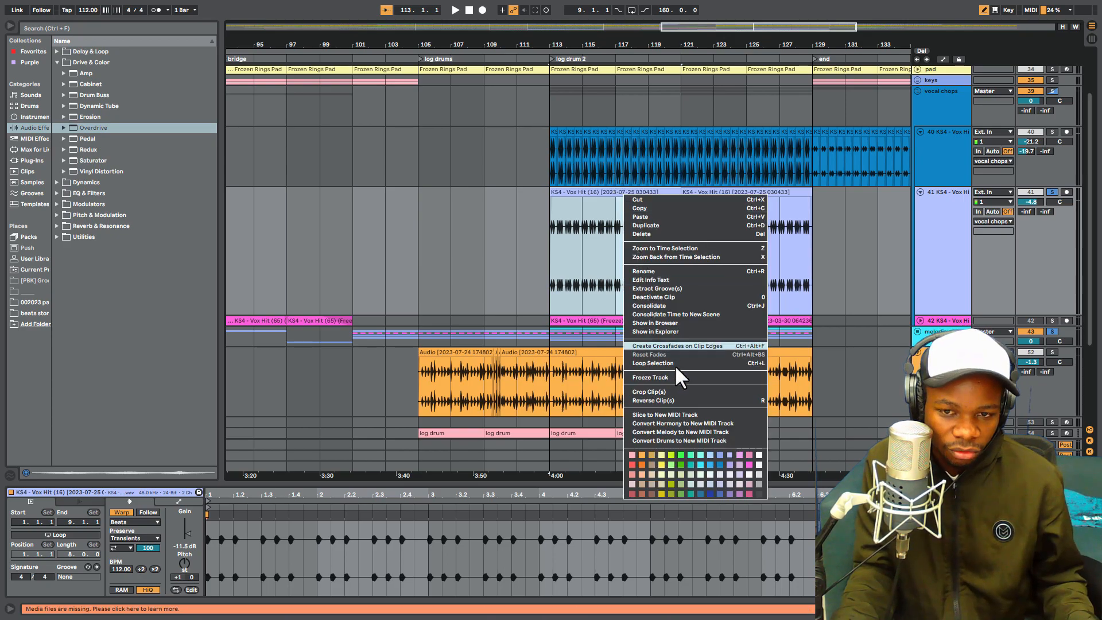
{"action": "left_click", "coordinate": [673, 304]}
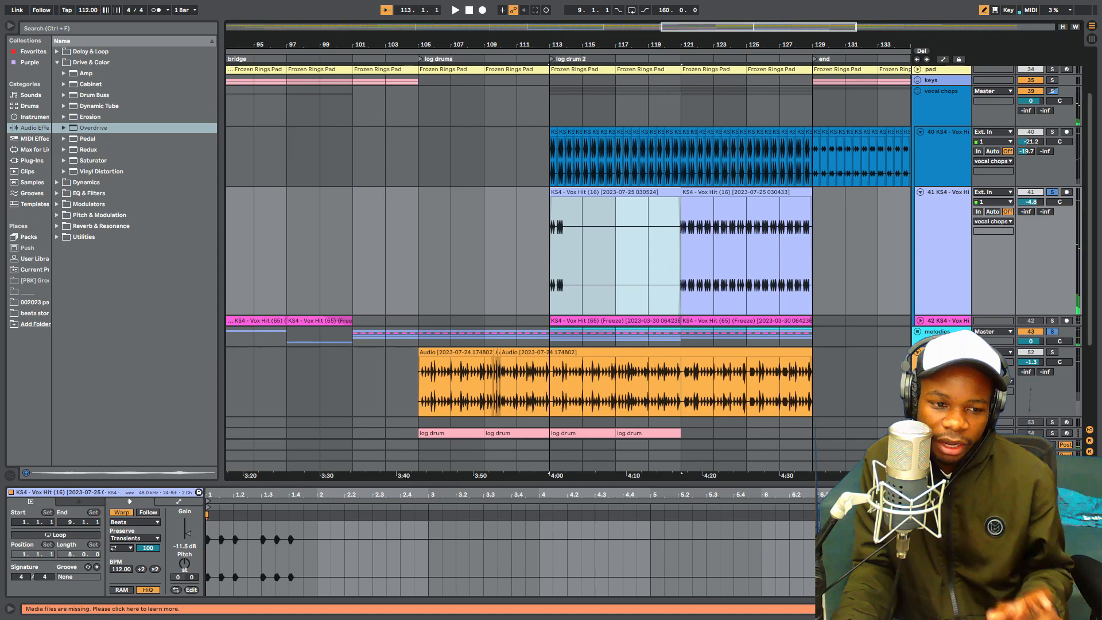
- Set the newly consolidated clip at 113.1.1 to a pitch of -12 st and warp mode Complex, playing it to check
{"action": "left_click_drag", "start_coordinate": [179, 577], "coordinate": [179, 580]}
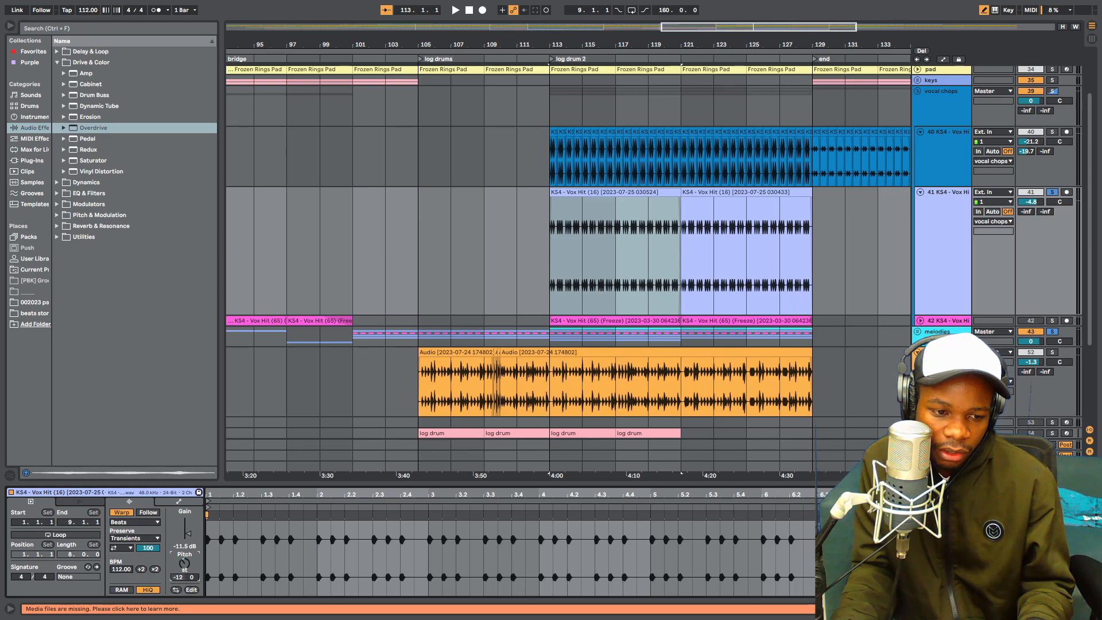
{"action": "key", "text": "space"}
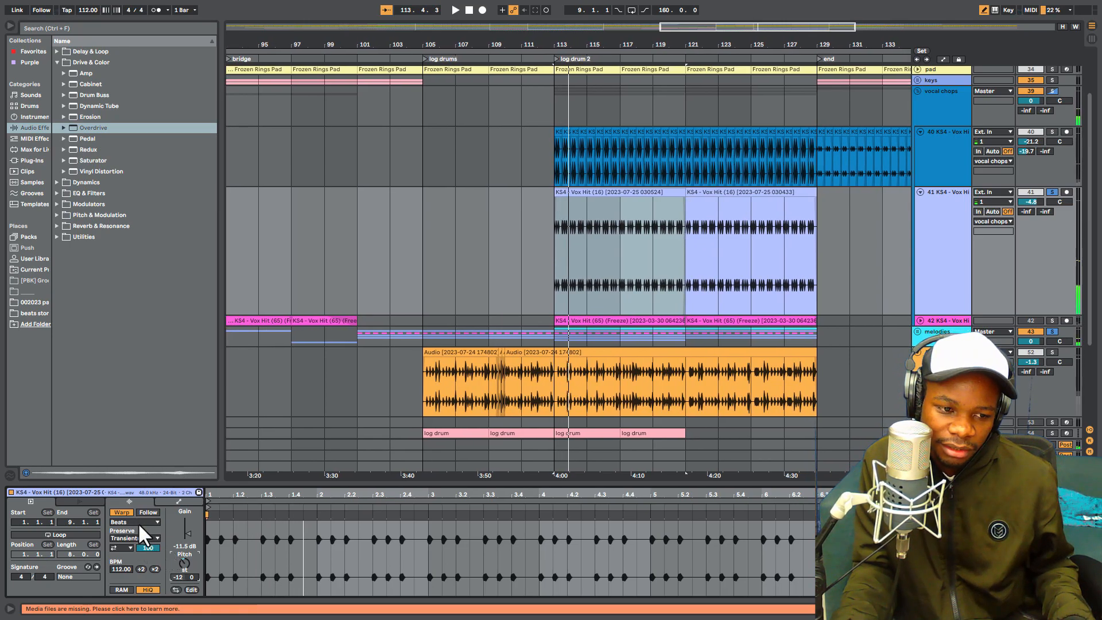
{"action": "left_click", "coordinate": [138, 522]}
{"action": "left_click", "coordinate": [131, 565]}
{"action": "key", "text": "space"}
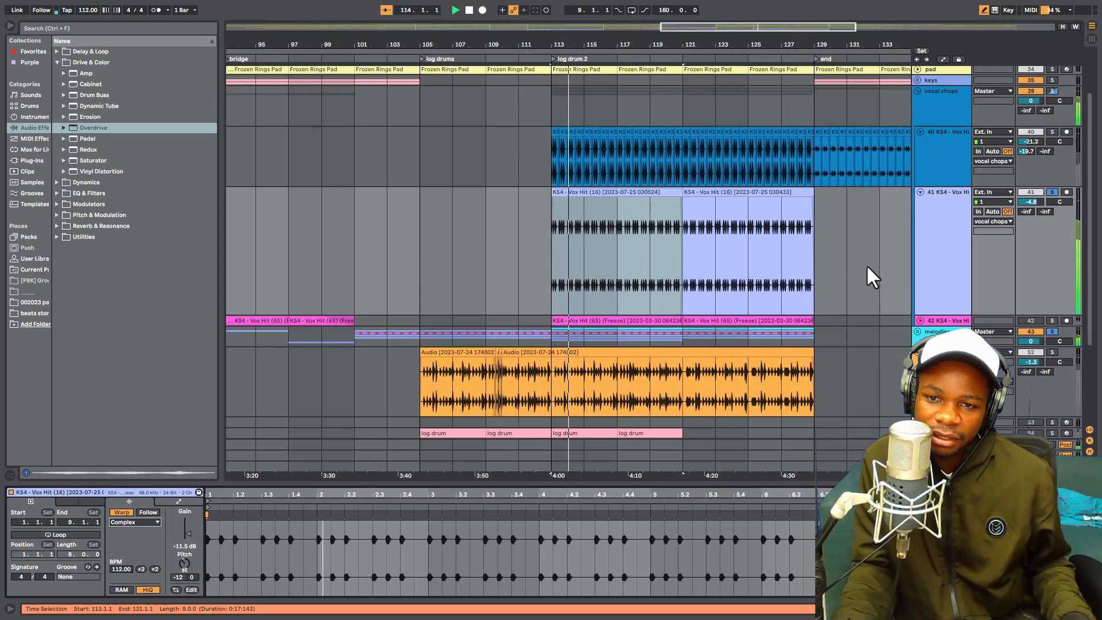
- Add the EQ Eight audio effect from EQ & Filters to track 41
{"action": "left_click", "coordinate": [942, 236]}
{"action": "key", "text": "space"}
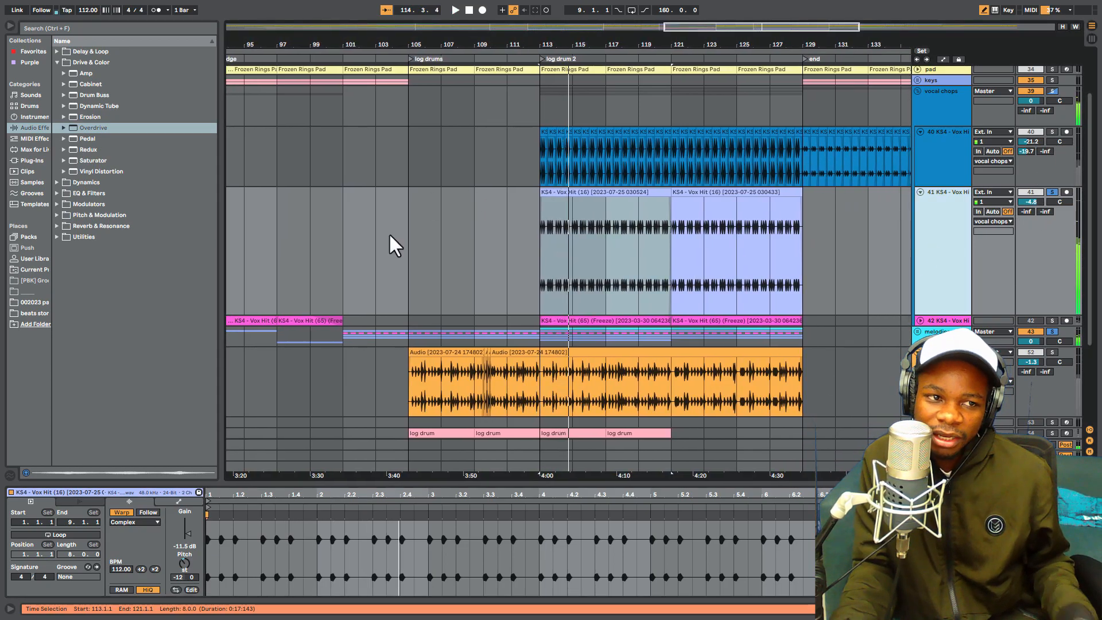
{"action": "left_click", "coordinate": [58, 191]}
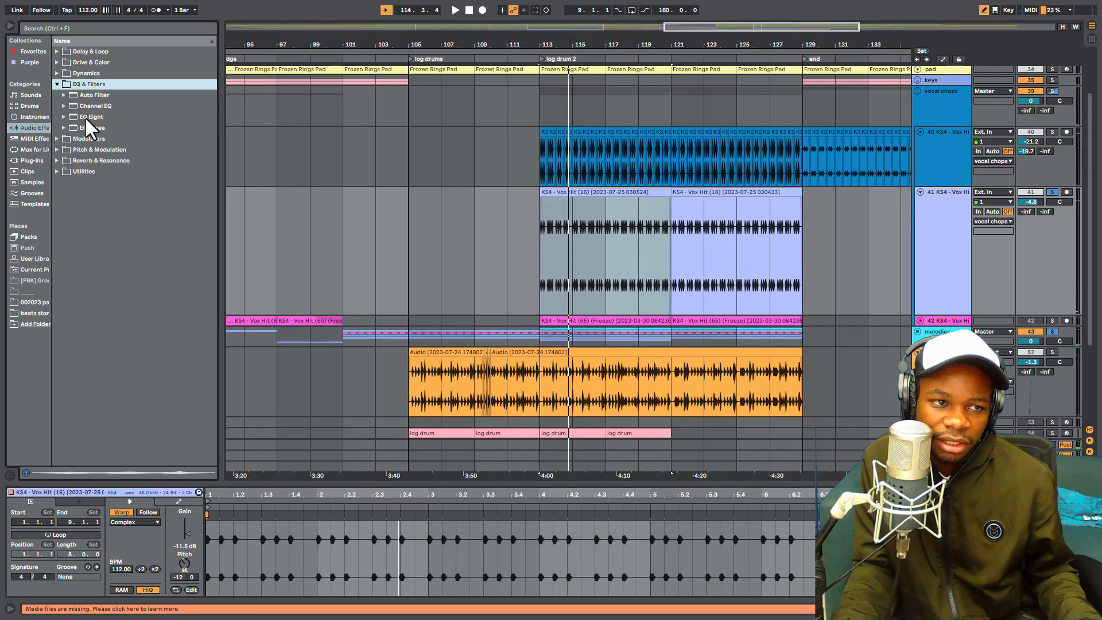
{"action": "left_click", "coordinate": [85, 117]}
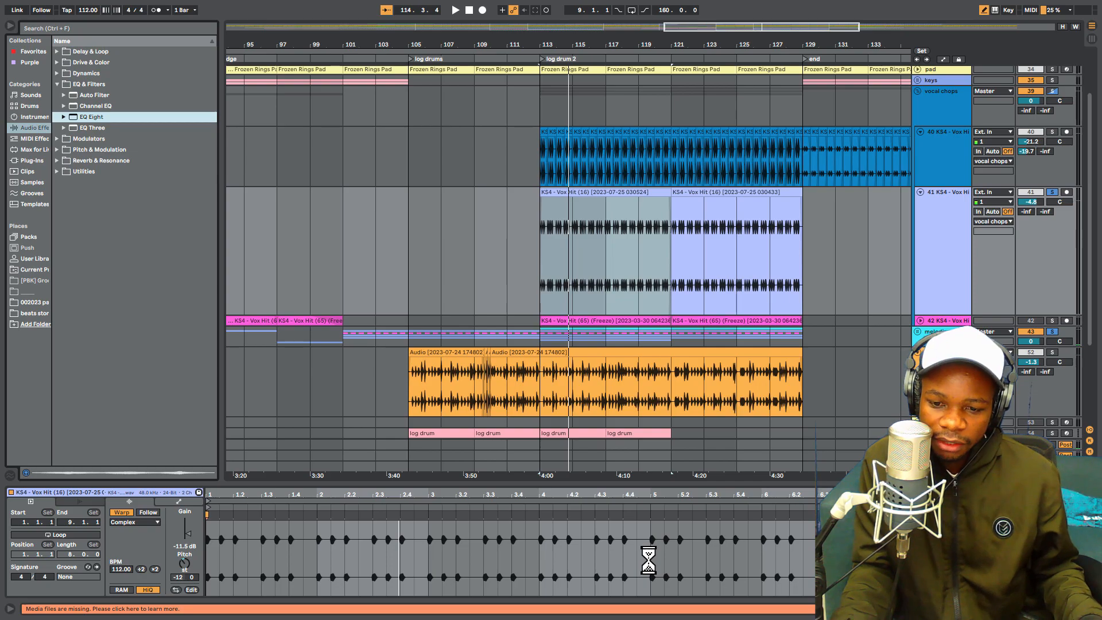
- Change EQ Eight's band 1 to a low-cut filter at 445 Hz and listen to the filtered chops
{"action": "key", "text": "space"}
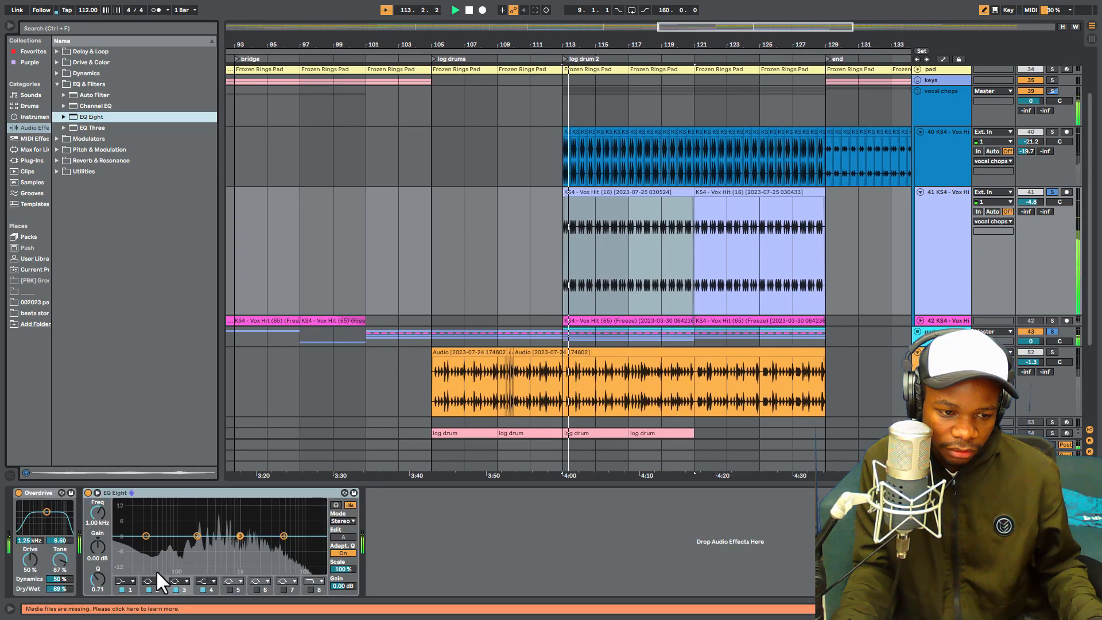
{"action": "key", "text": "space"}
{"action": "left_click", "coordinate": [132, 581]}
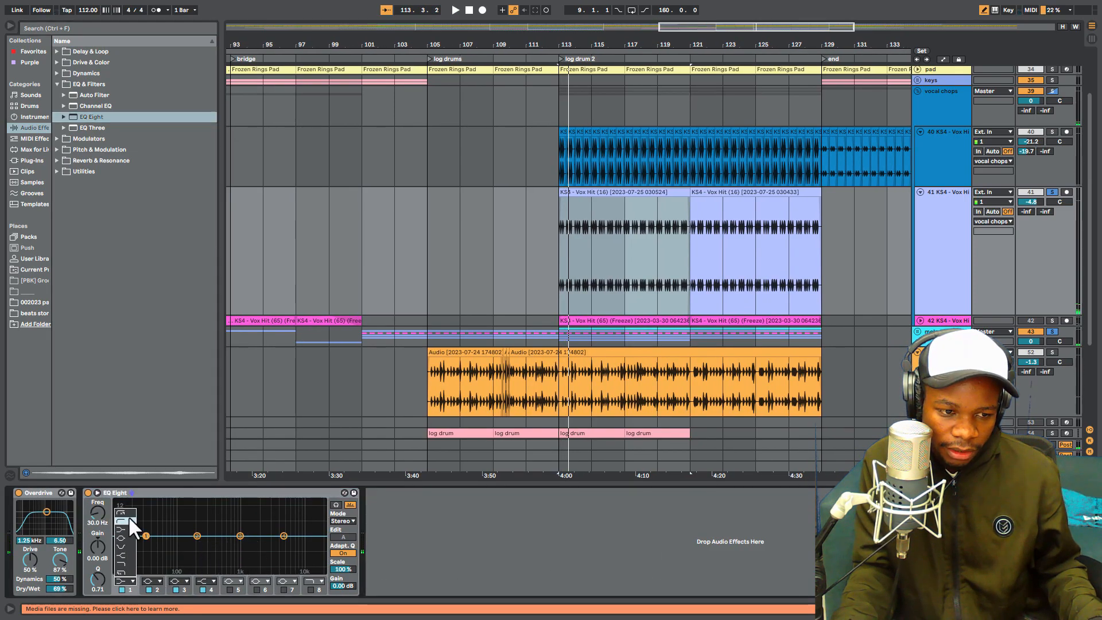
{"action": "left_click", "coordinate": [129, 517]}
{"action": "left_click_drag", "start_coordinate": [146, 537], "coordinate": [219, 545]}
{"action": "key", "text": "space"}
- Unsolo track 41, lower its volume to -6.4 dB and play the chops in the full mix, including from 121.1.1
{"action": "key", "text": "space"}
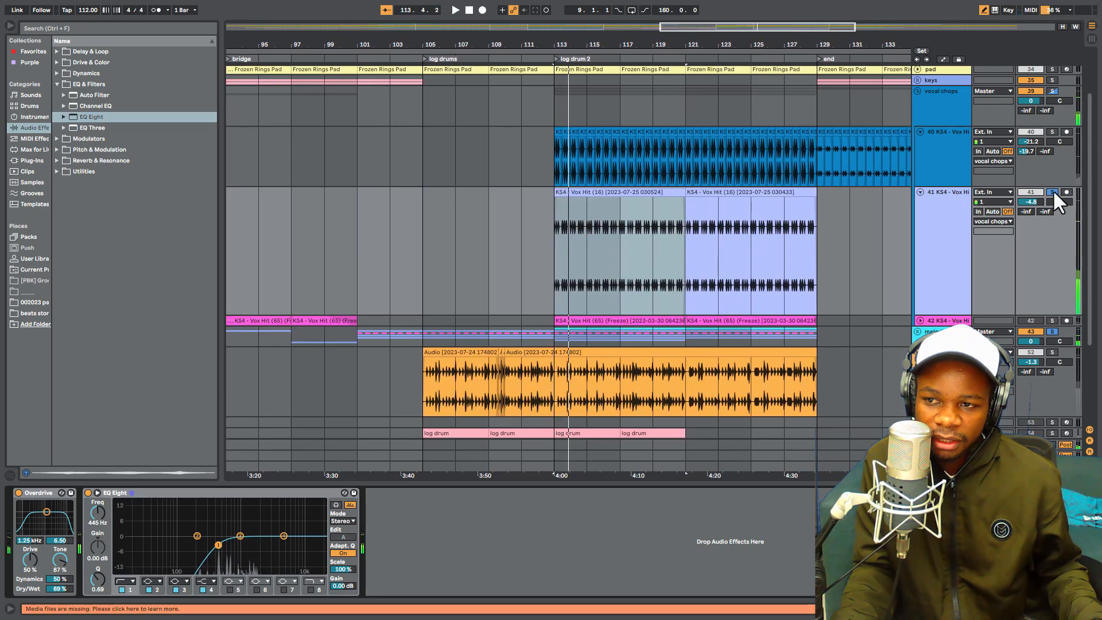
{"action": "left_click", "coordinate": [1053, 192]}
{"action": "key", "text": "space"}
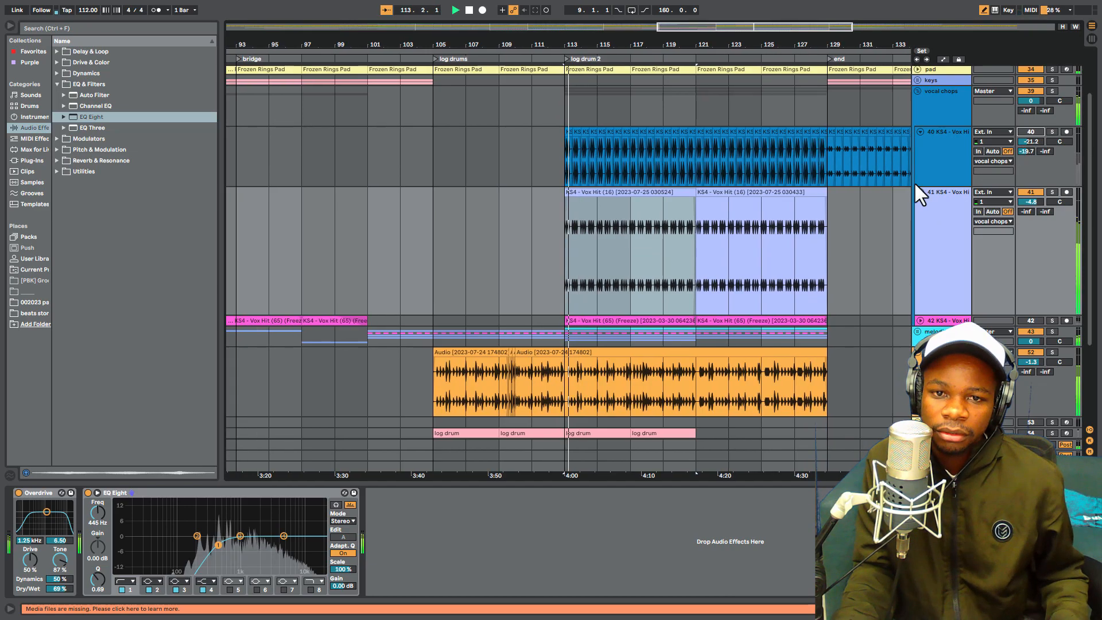
{"action": "scroll", "coordinate": [915, 185], "scroll_direction": "down", "scroll_amount": 4}
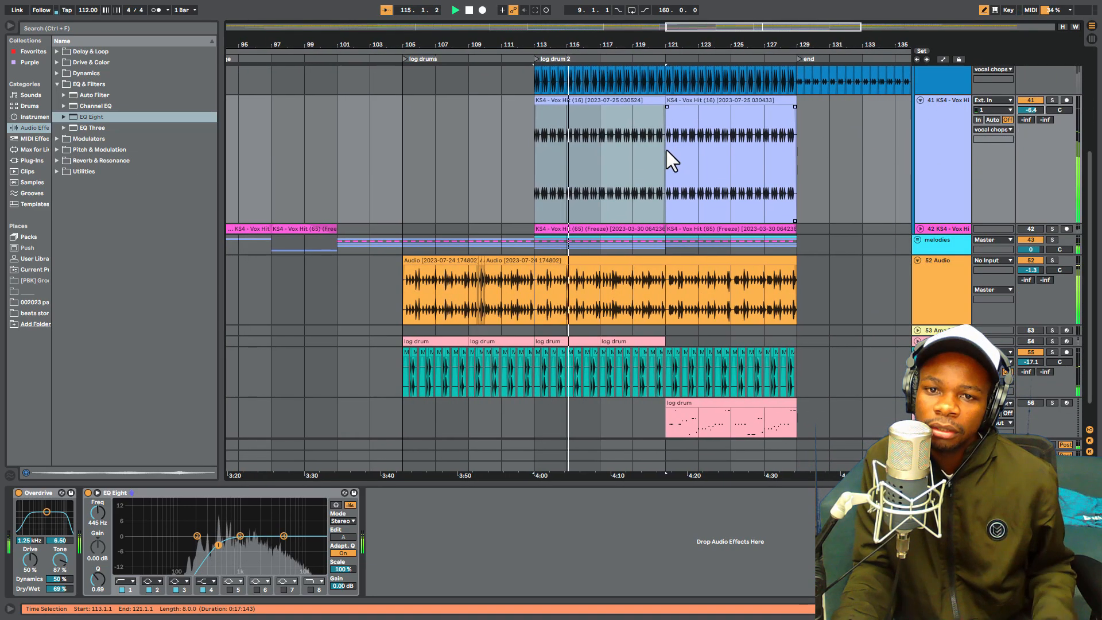
{"action": "left_click", "coordinate": [666, 151]}
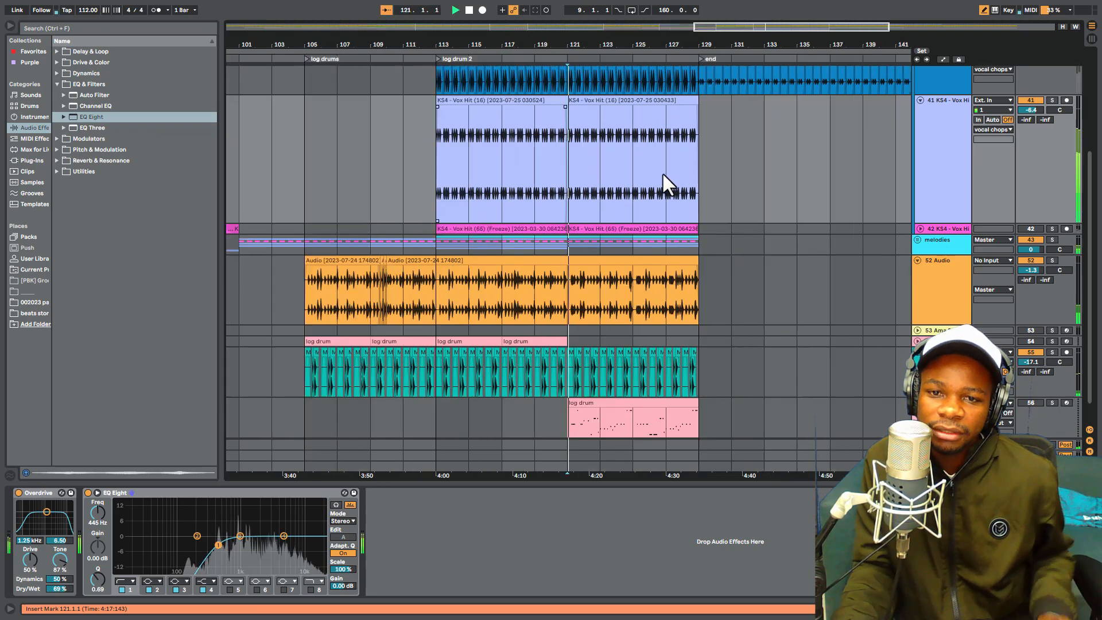
{"action": "left_click", "coordinate": [479, 99]}
{"action": "key", "text": "space"}
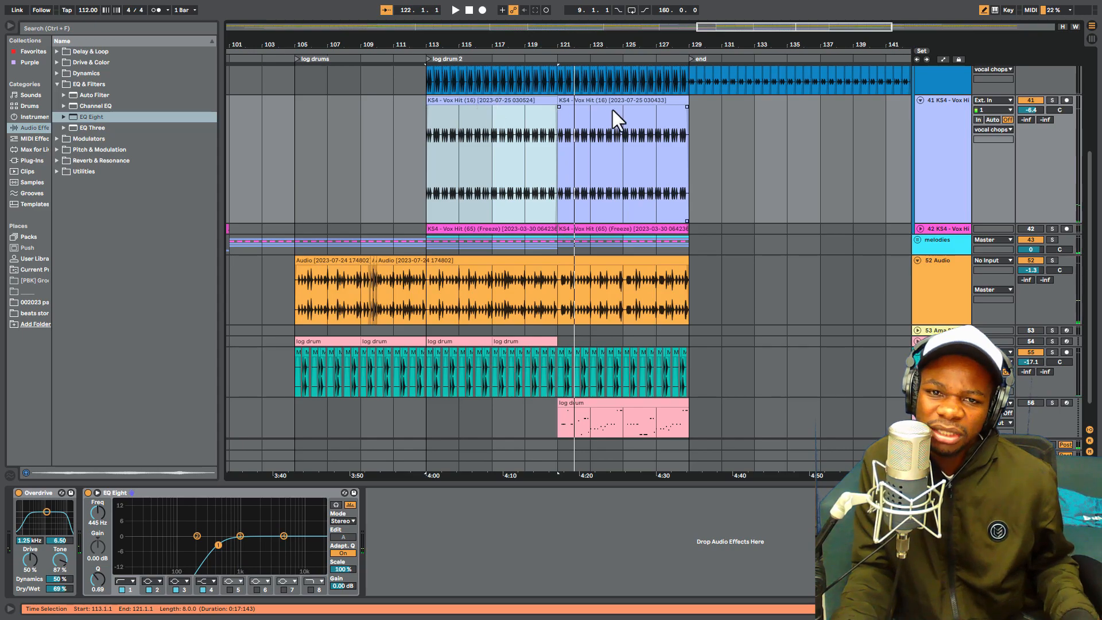
- Replace the track 41 clip at 113.1.1 with the one from 121.1.1 and duplicate it back to 121.1.1
{"action": "left_click_drag", "start_coordinate": [611, 99], "coordinate": [492, 109]}
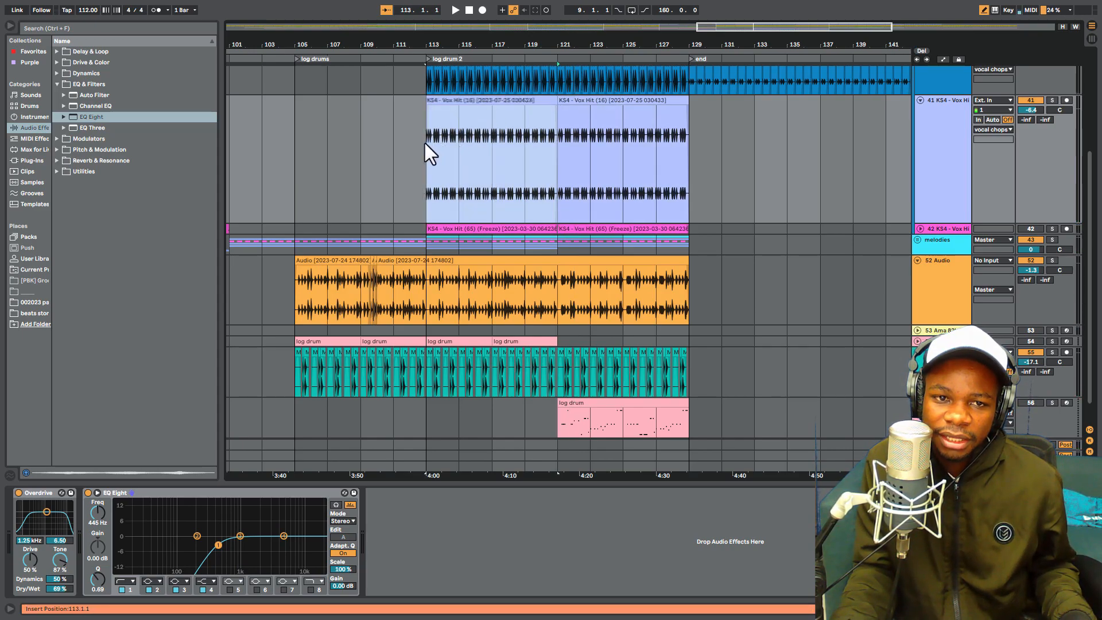
{"action": "left_click", "coordinate": [425, 143]}
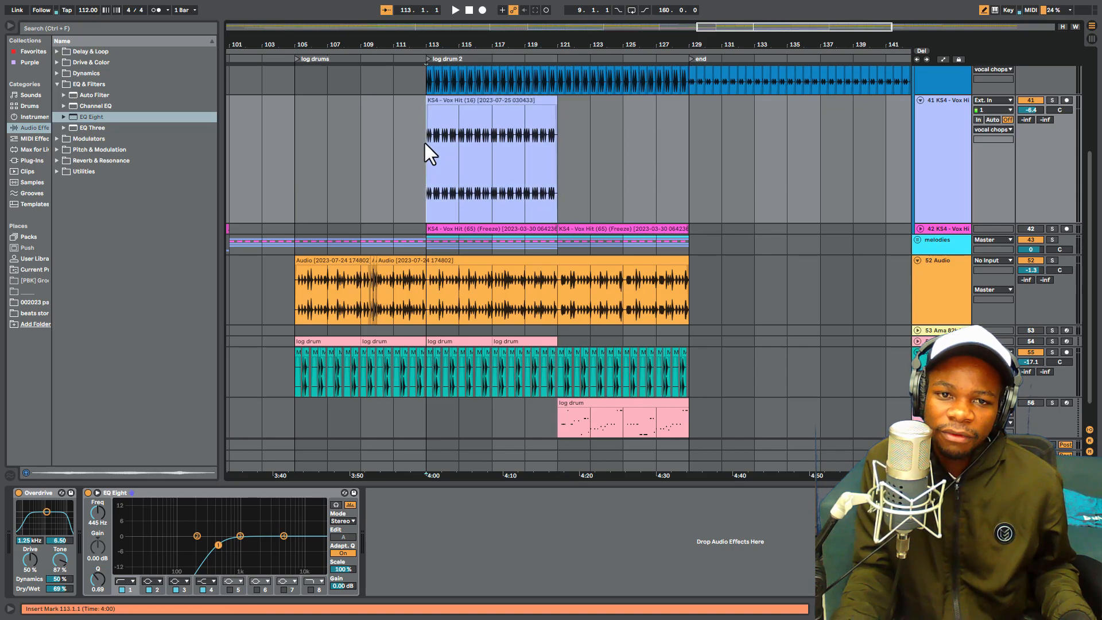
{"action": "left_click_drag", "start_coordinate": [424, 143], "coordinate": [561, 146]}
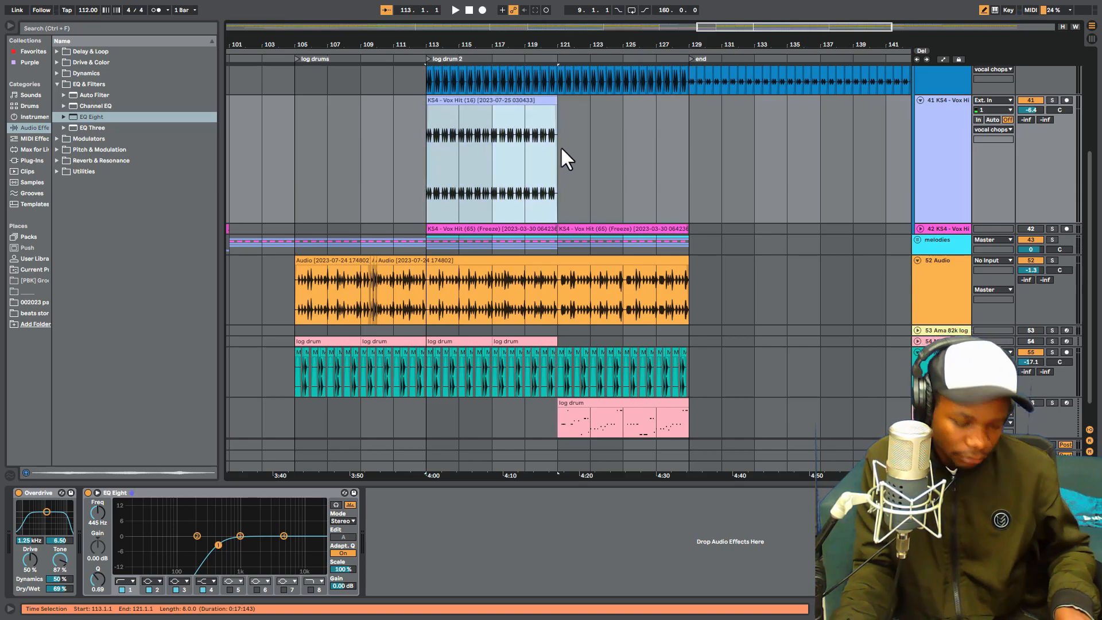
{"action": "key", "text": "ctrl+d"}
- Consolidate the duplicated track 41 clip at 121.1.1 and transpose it up 12 semitones
{"action": "right_click", "coordinate": [593, 104]}
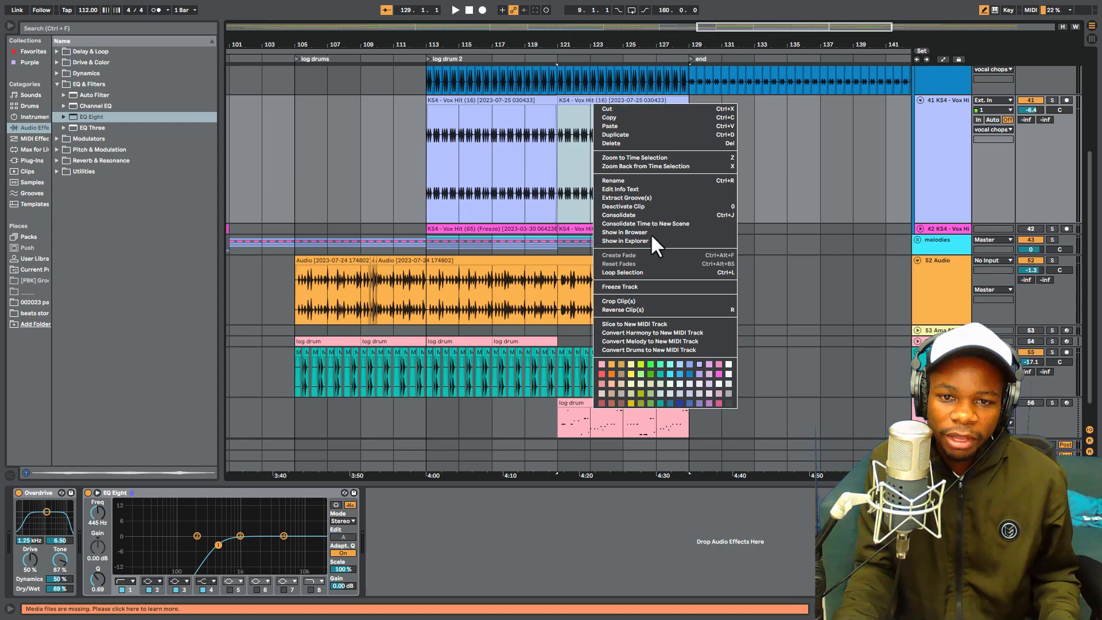
{"action": "left_click", "coordinate": [657, 214]}
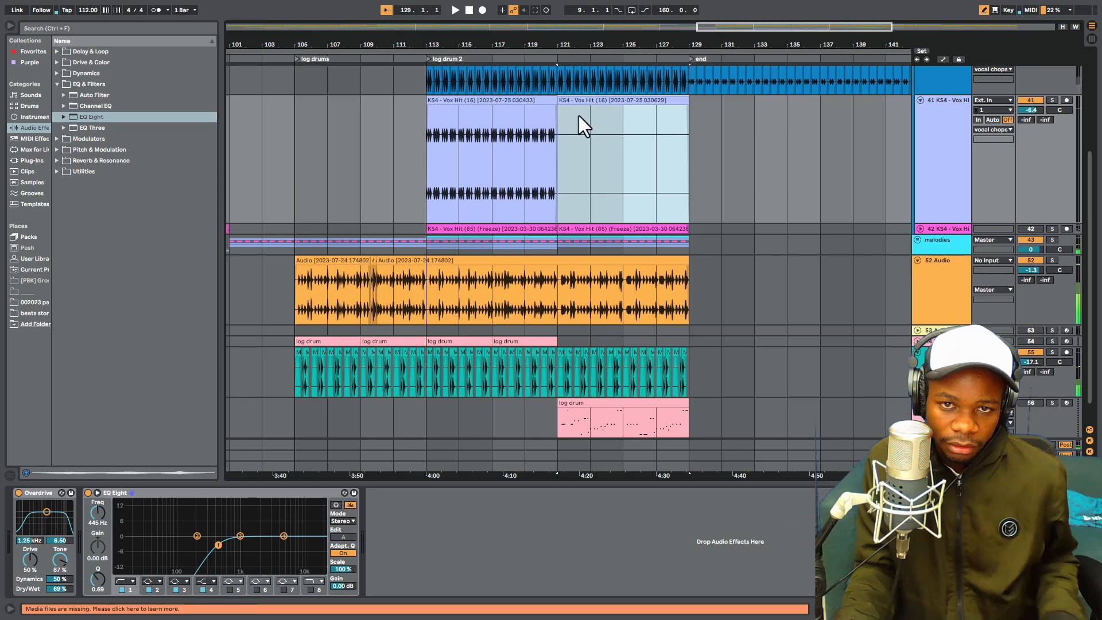
{"action": "double_click", "coordinate": [587, 102]}
{"action": "key", "text": "space"}
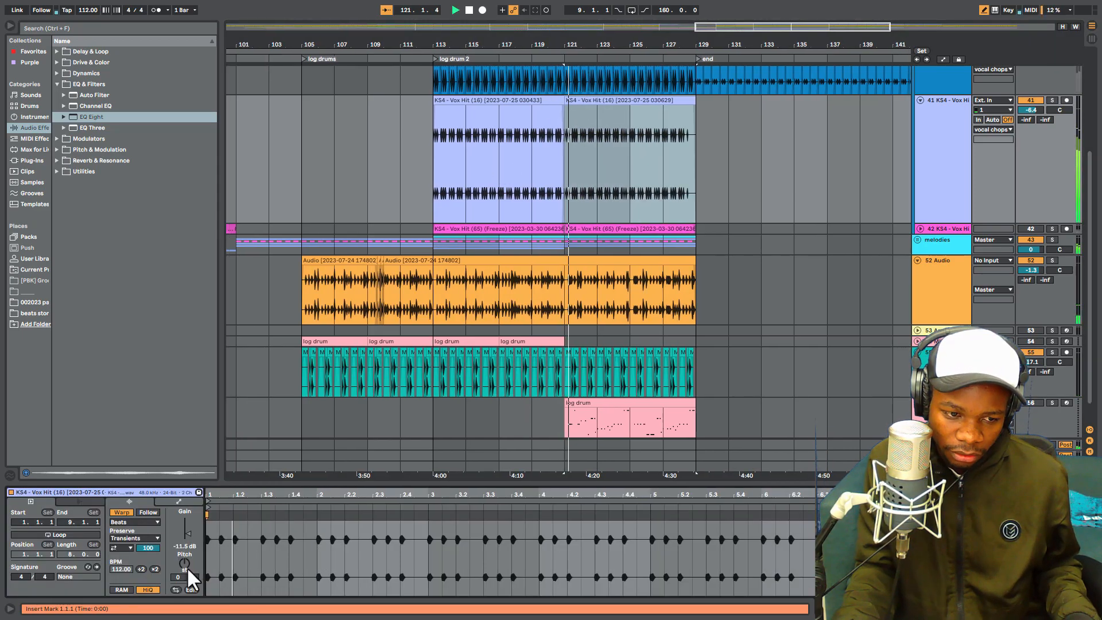
{"action": "mouse_move", "coordinate": [183, 565]}
{"action": "left_mouse_down"}
{"action": "mouse_move", "coordinate": [183, 551]}
{"action": "mouse_move", "coordinate": [185, 561]}
{"action": "left_mouse_up"}
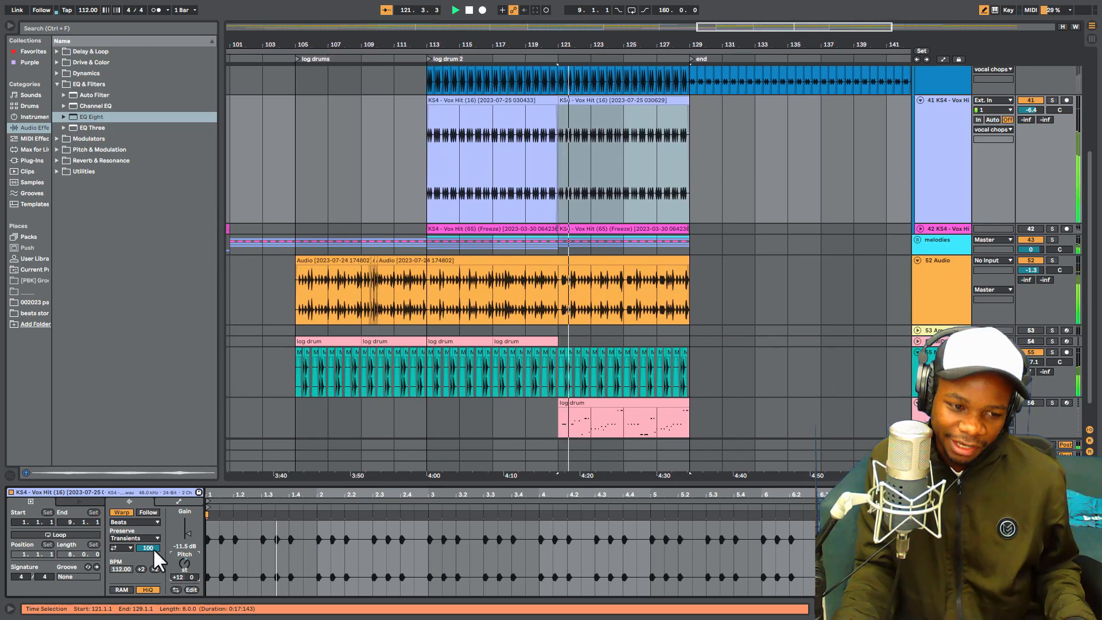
- Audition the Complex and Complex Pro warp modes on the transposed clip, restore Beats mode and play the clip again
{"action": "left_click", "coordinate": [132, 522]}
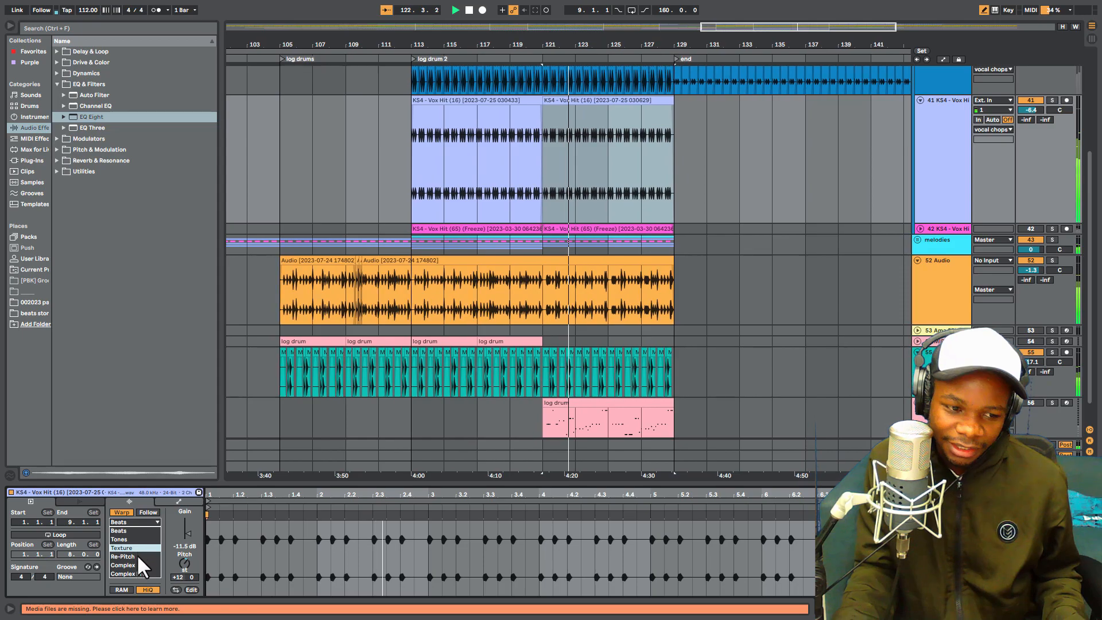
{"action": "left_click", "coordinate": [141, 564]}
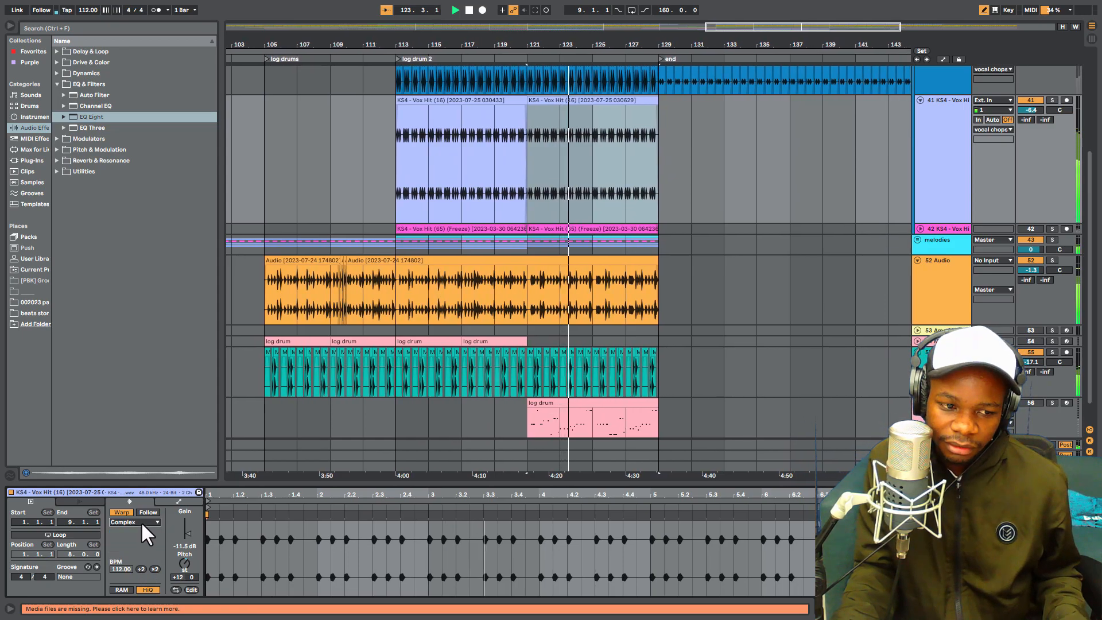
{"action": "left_click", "coordinate": [140, 522]}
{"action": "left_click", "coordinate": [136, 574]}
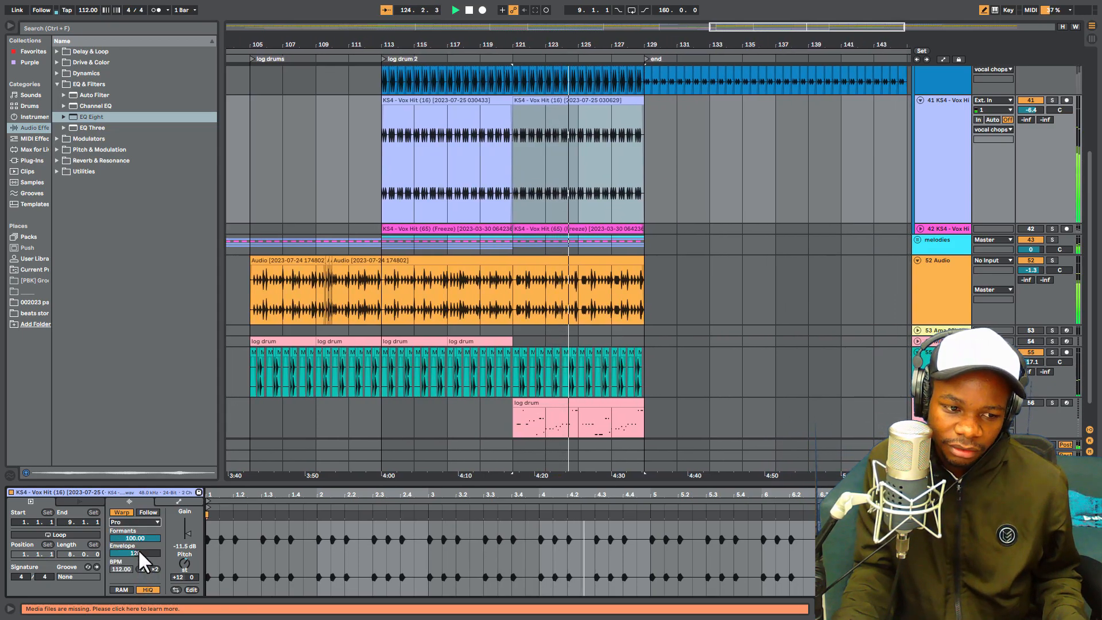
{"action": "left_click", "coordinate": [140, 520]}
{"action": "left_click", "coordinate": [123, 529]}
{"action": "key", "text": "space"}
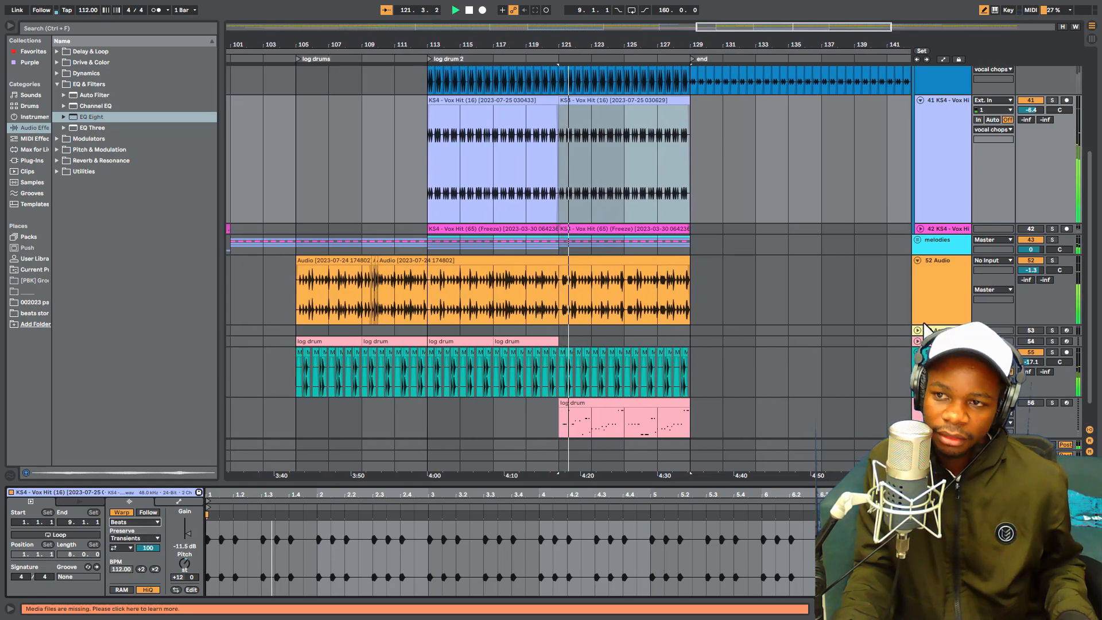
{"action": "key", "text": "space"}
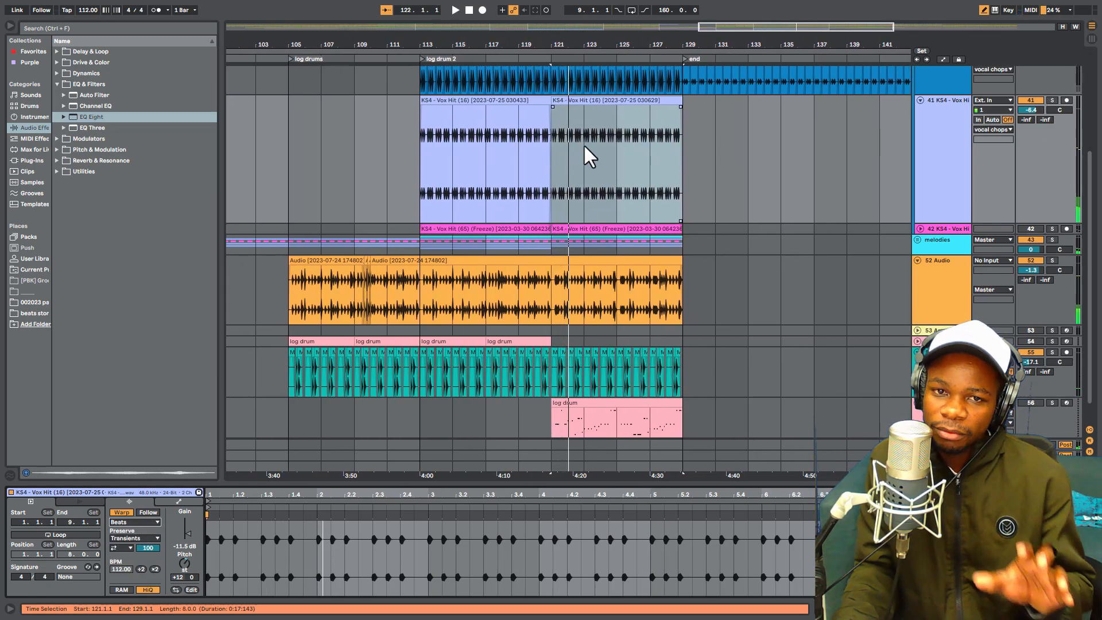
- Play the arrangement from 113.1.1 and lower track 41's volume to -10.3 dB
{"action": "left_click", "coordinate": [420, 154]}
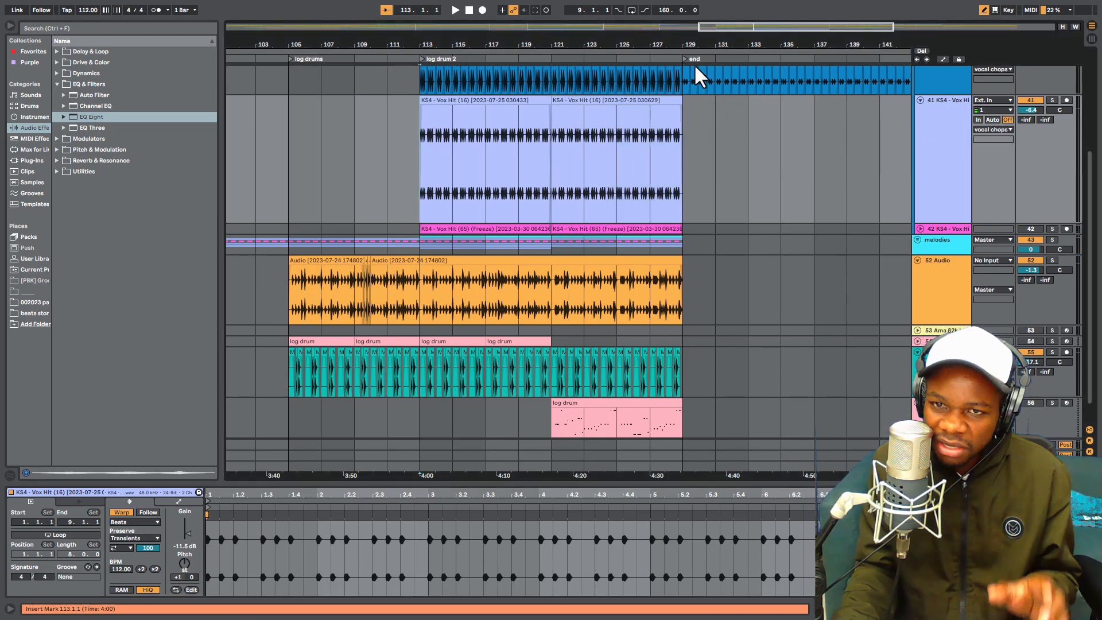
{"action": "left_click_drag", "start_coordinate": [706, 45], "coordinate": [706, 30]}
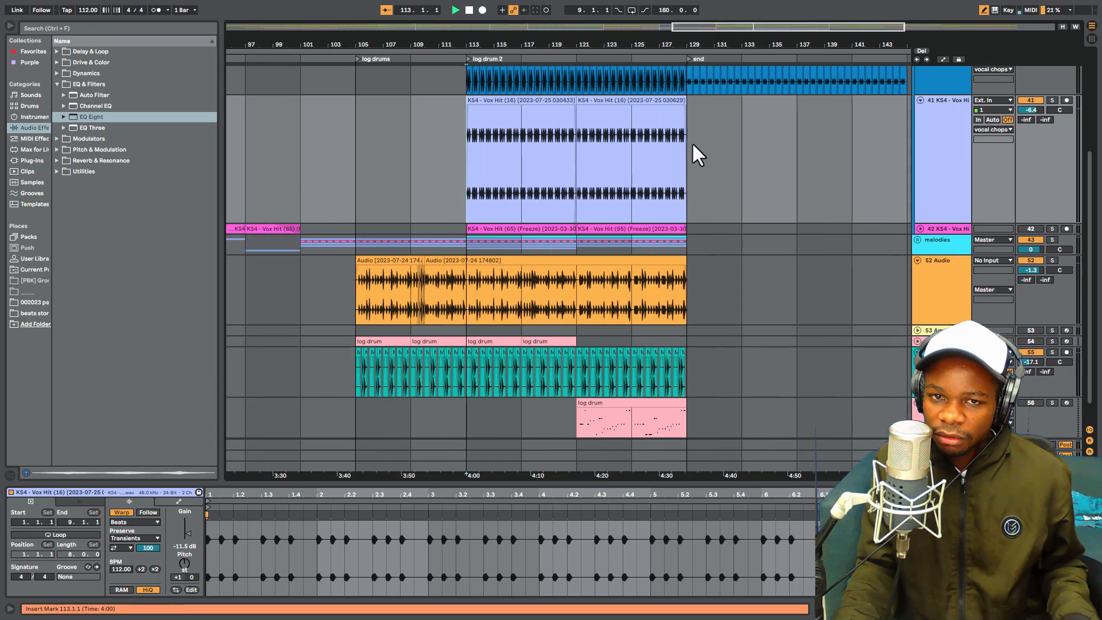
{"action": "key", "text": "space"}
{"action": "left_click_drag", "start_coordinate": [1031, 109], "coordinate": [1031, 117]}
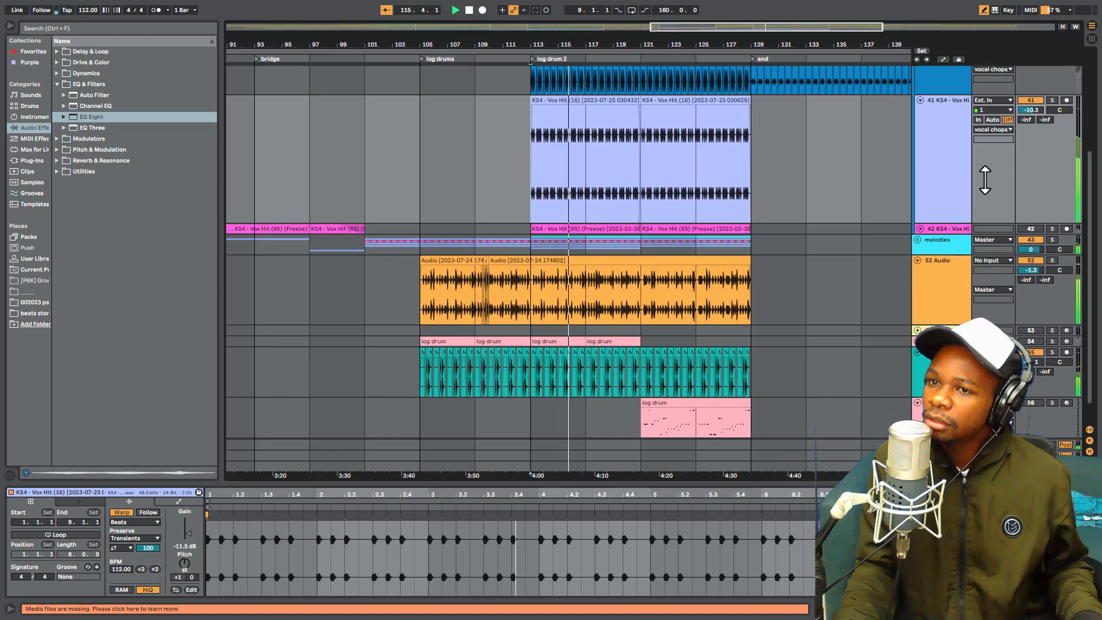
{"action": "scroll", "coordinate": [985, 180], "scroll_direction": "up", "scroll_amount": 2}
{"action": "key", "text": "space"}
- Deactivate track 41, activate track 40 and listen to track 40 briefly in solo
{"action": "left_click", "coordinate": [1029, 169]}
{"action": "left_click", "coordinate": [1031, 109]}
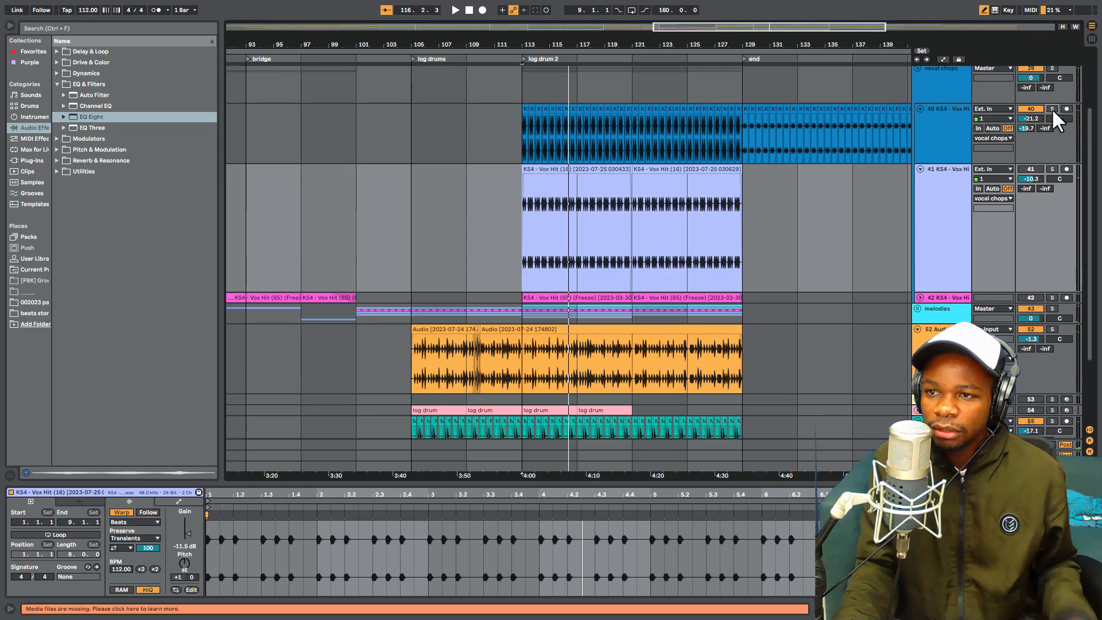
{"action": "left_click", "coordinate": [1052, 108]}
{"action": "key", "text": "space"}
{"action": "key", "text": "space"}
{"action": "left_click", "coordinate": [1052, 108]}
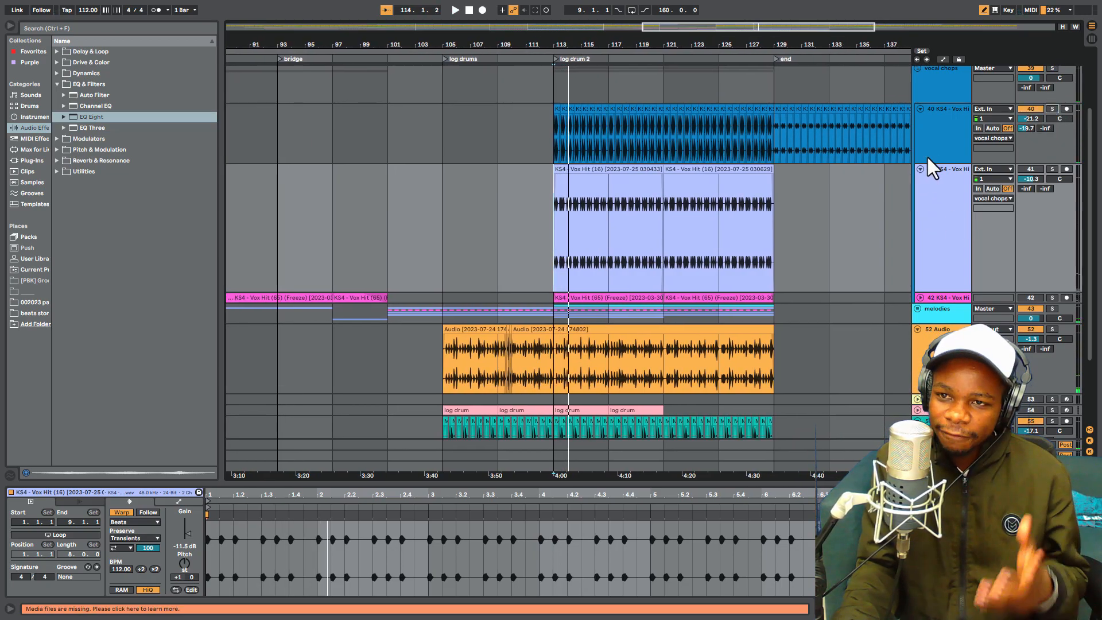
- Fold tracks 40 and 41 and unfold track 42 while playing the log drum 2 section
{"action": "left_click", "coordinate": [919, 108]}
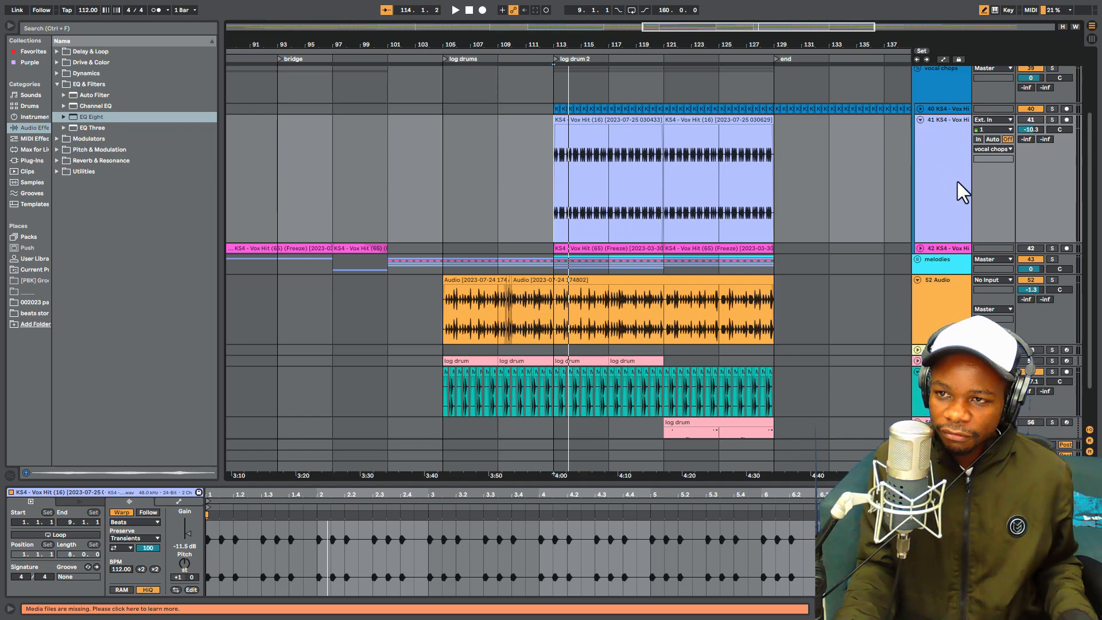
{"action": "key", "text": "space"}
{"action": "scroll", "coordinate": [942, 215], "scroll_direction": "down", "scroll_amount": 3}
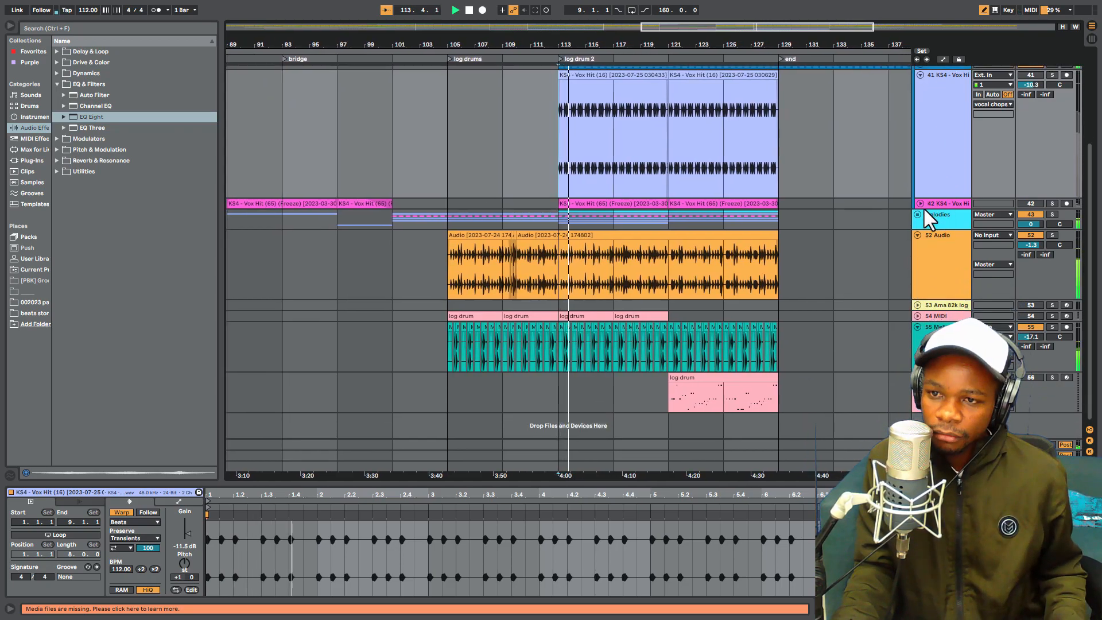
{"action": "left_click", "coordinate": [919, 204]}
{"action": "scroll", "coordinate": [929, 183], "scroll_direction": "up", "scroll_amount": 2}
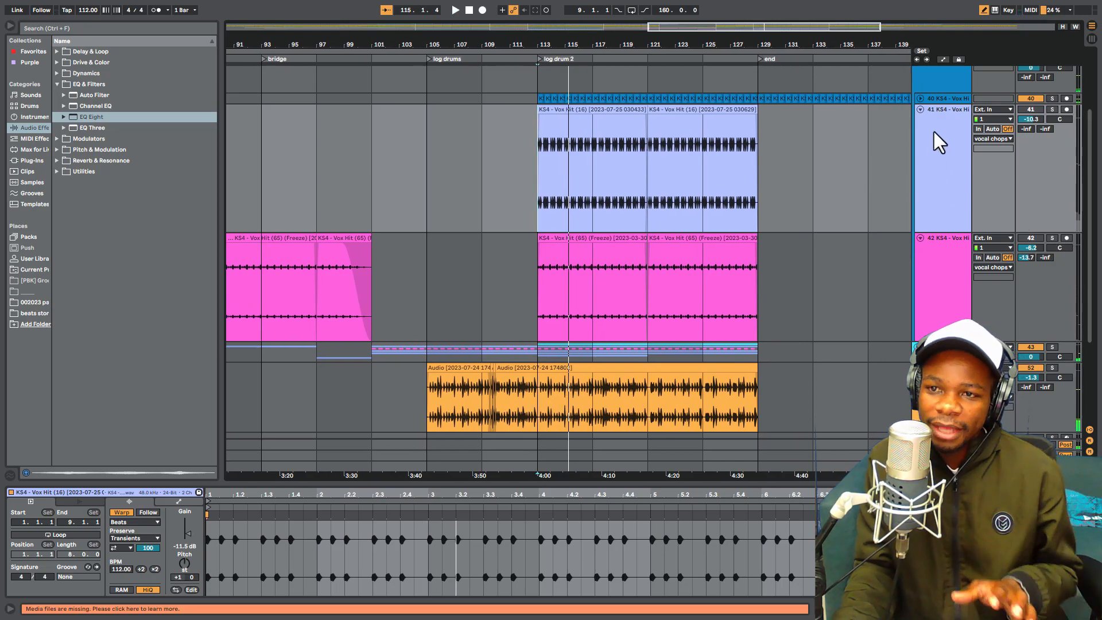
{"action": "left_click", "coordinate": [921, 109]}
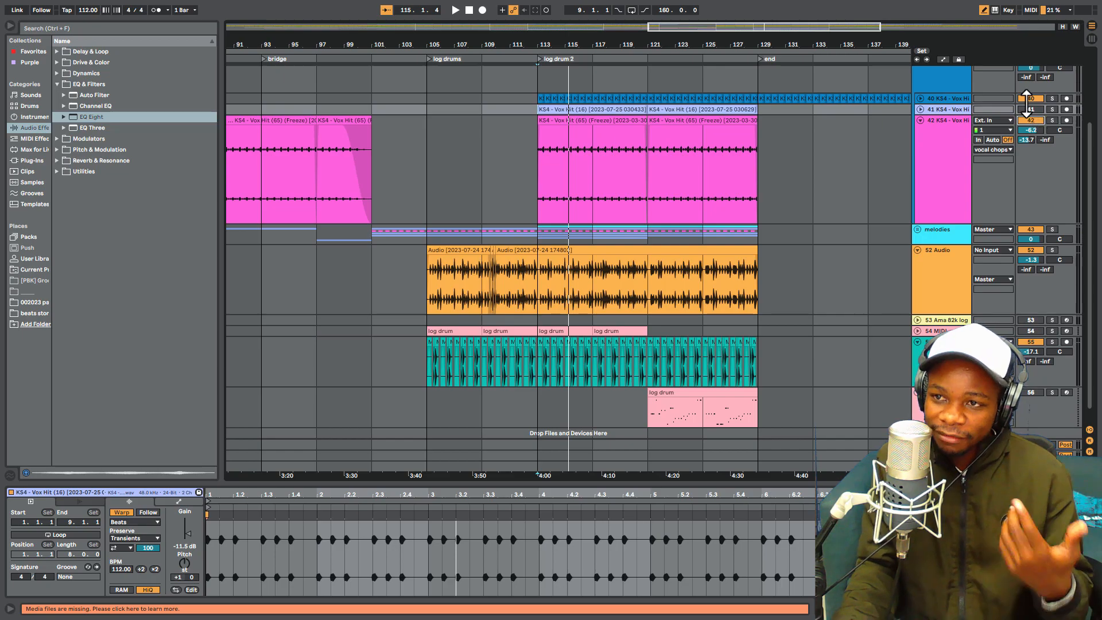
- Solo track 42 and listen to its vocal chops from 113.1.1
{"action": "left_click", "coordinate": [1051, 120]}
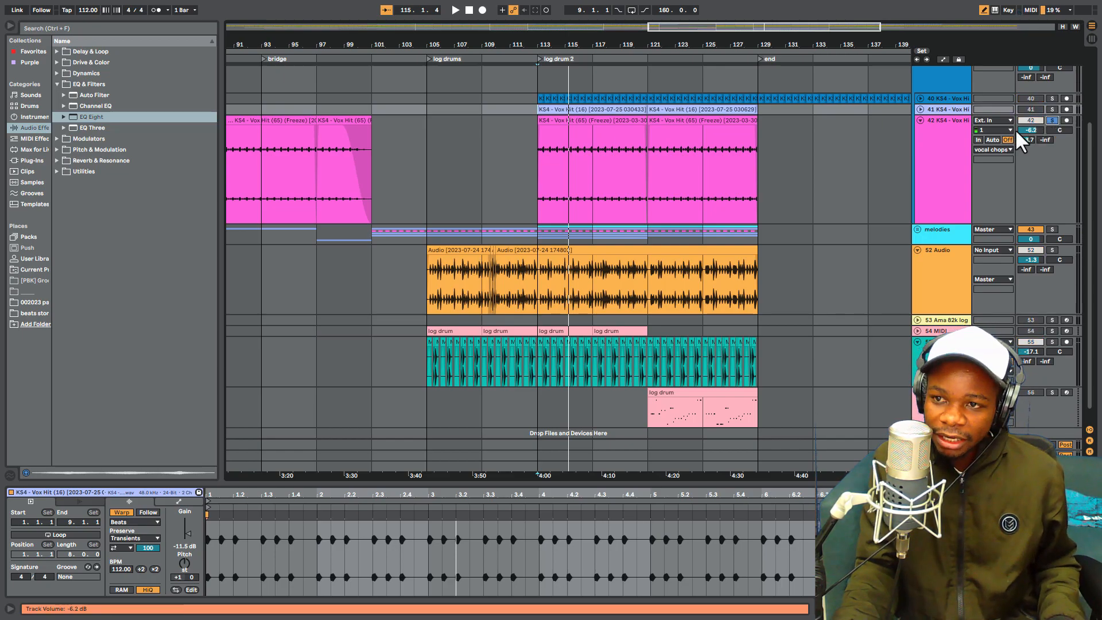
{"action": "key", "text": "space"}
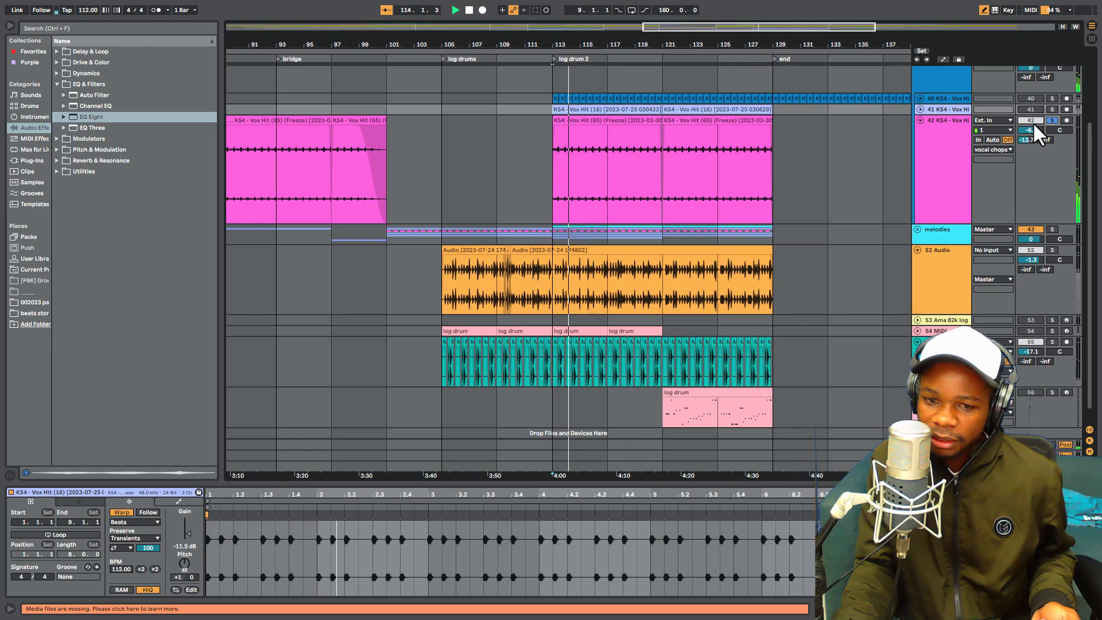
{"action": "key", "text": "space"}
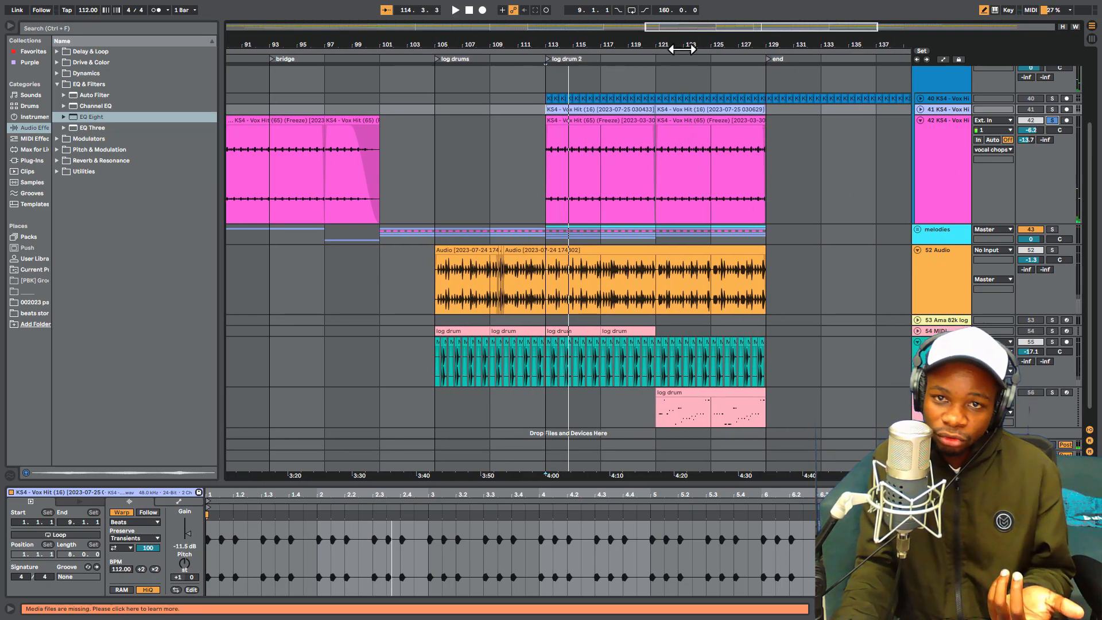
{"action": "left_click_drag", "start_coordinate": [682, 46], "coordinate": [682, 68]}
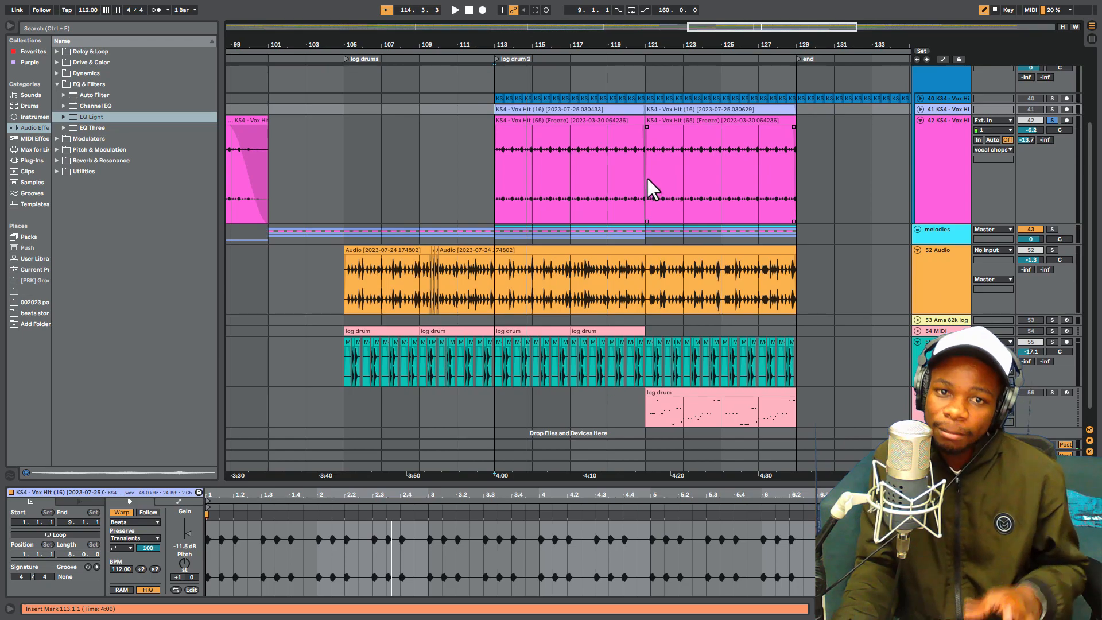
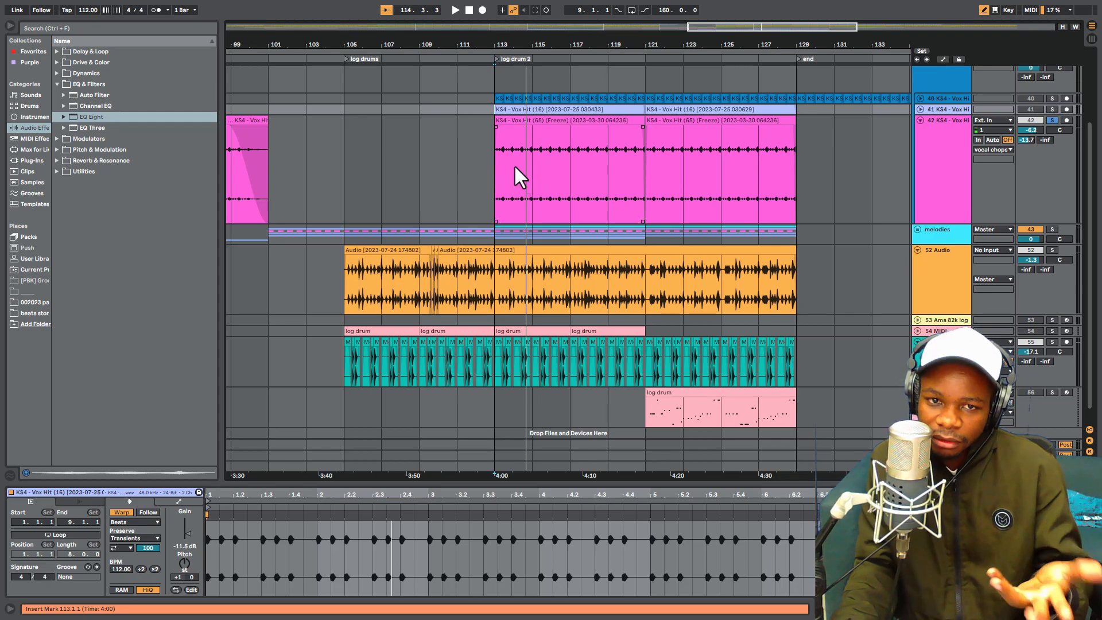
- Raise track 42's volume to 0.7 dB during playback and audition it soloed together with track 40
{"action": "key", "text": "space"}
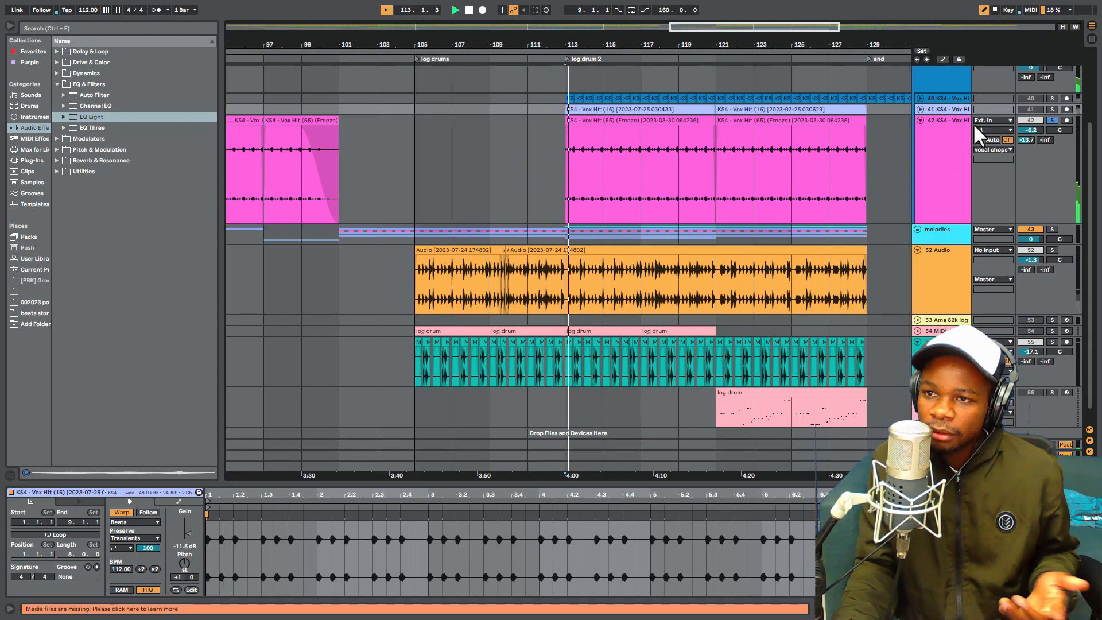
{"action": "key", "text": "space"}
{"action": "key", "text": "space"}
{"action": "left_click_drag", "start_coordinate": [1038, 130], "coordinate": [1038, 104]}
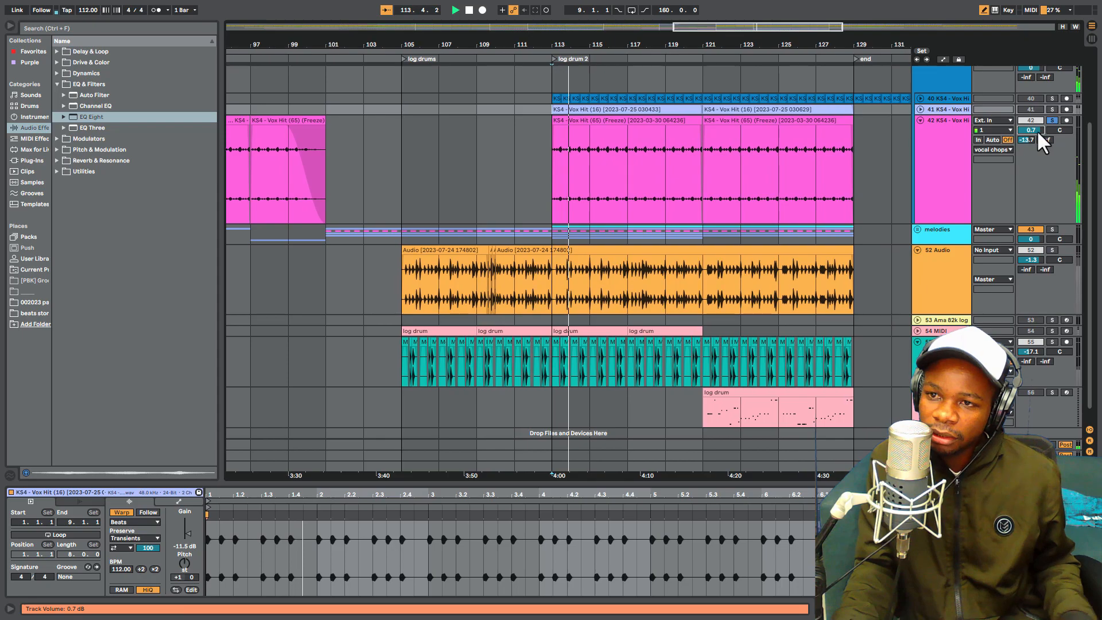
{"action": "left_click", "coordinate": [1052, 99]}
{"action": "key", "text": "space"}
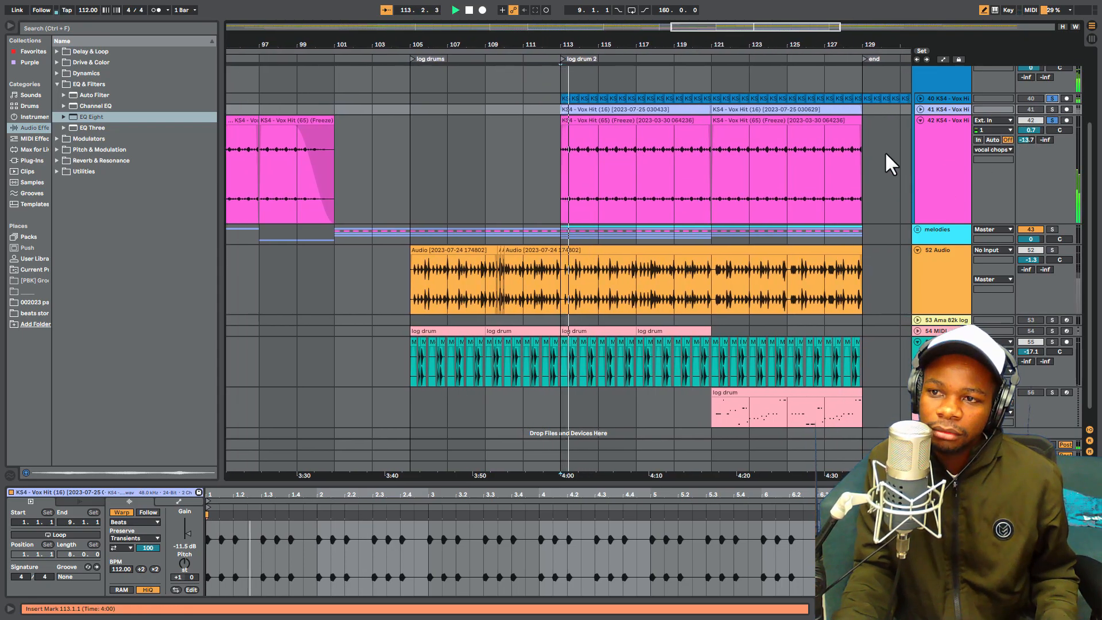
- Solo the vocal chops and melodies groups and listen to them together from 113.1.1
{"action": "scroll", "coordinate": [874, 189], "scroll_direction": "up", "scroll_amount": 2}
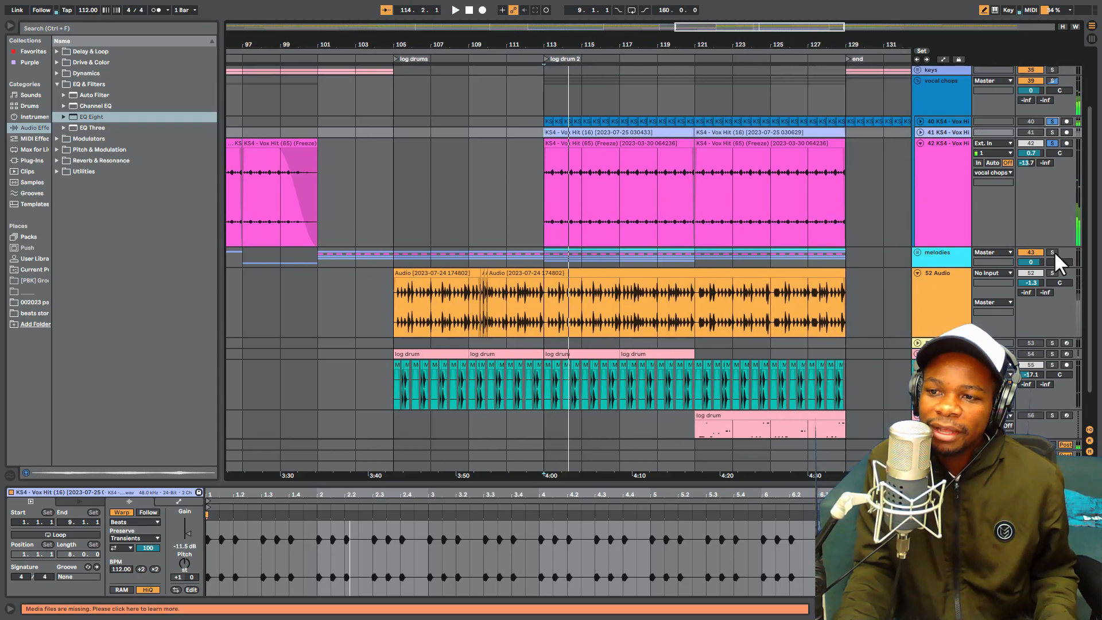
{"action": "scroll", "coordinate": [1011, 135], "scroll_direction": "up", "scroll_amount": 5}
{"action": "left_click", "coordinate": [1053, 138]}
{"action": "left_click", "coordinate": [1052, 309]}
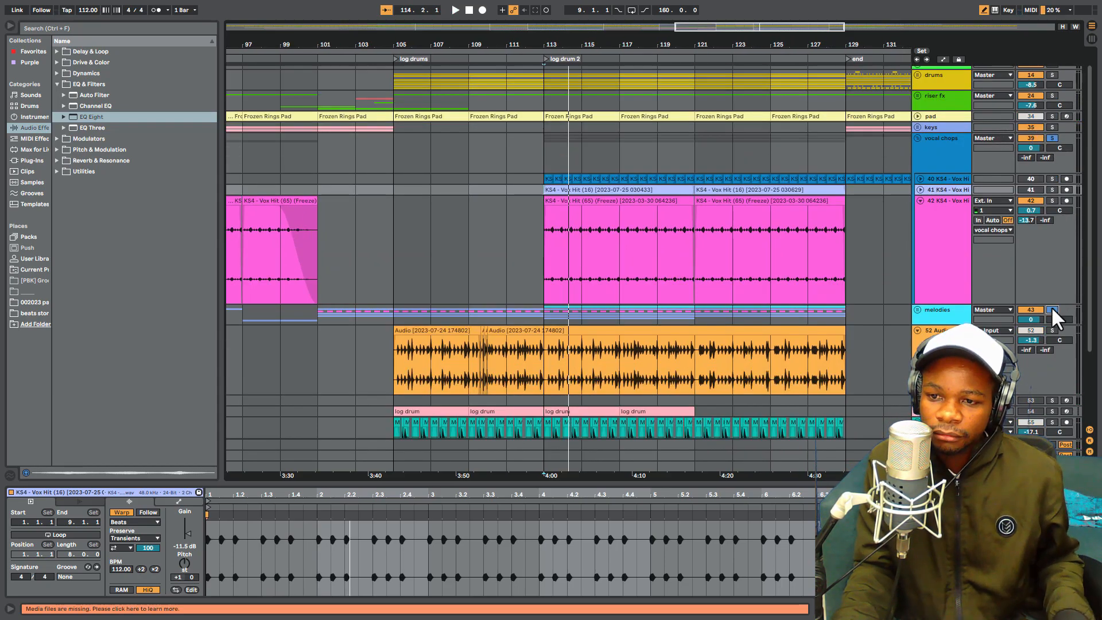
{"action": "key", "text": "space"}
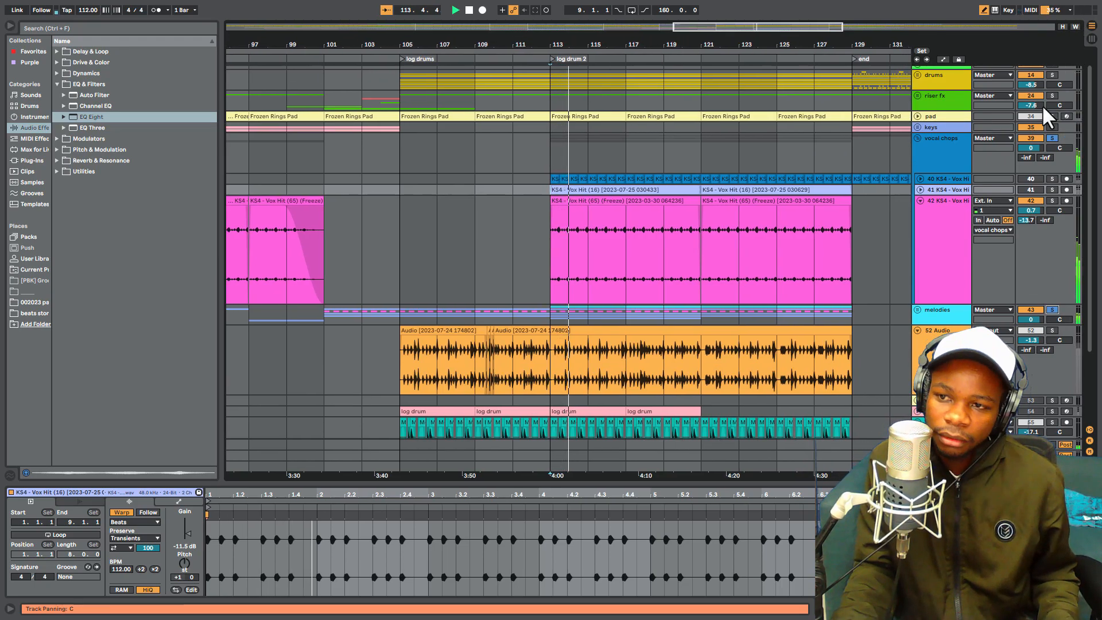
{"action": "key", "text": "space"}
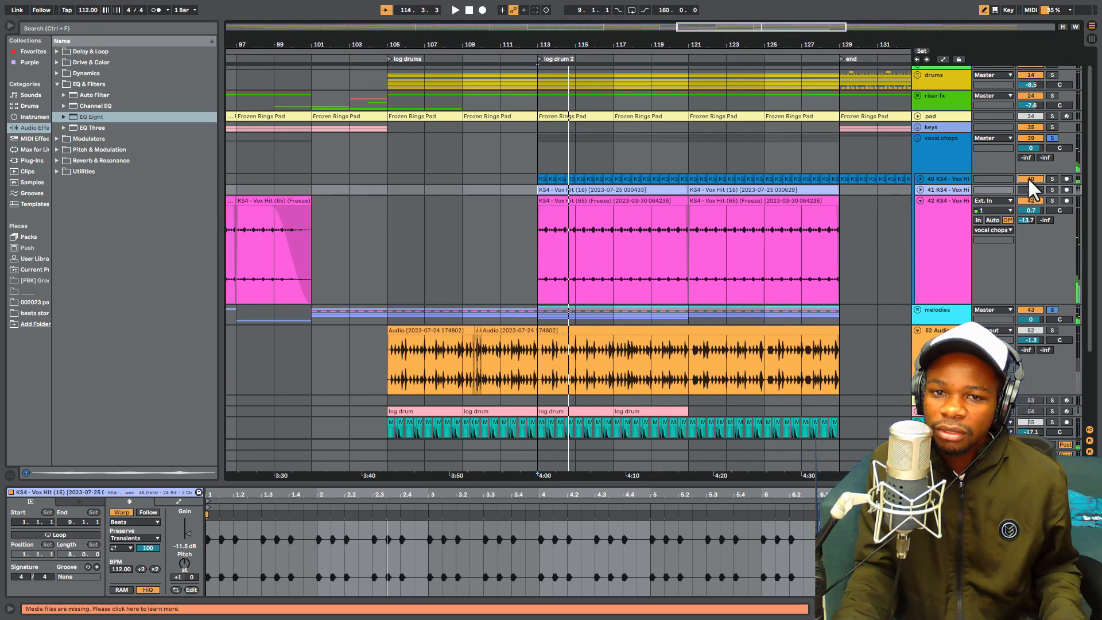
- Unsolo the groups and lower track 42's volume to -10.4 dB against the full mix
{"action": "key", "text": "space"}
{"action": "left_click_drag", "start_coordinate": [1031, 210], "coordinate": [1030, 228]}
{"action": "key", "text": "space"}
{"action": "left_click", "coordinate": [1052, 139]}
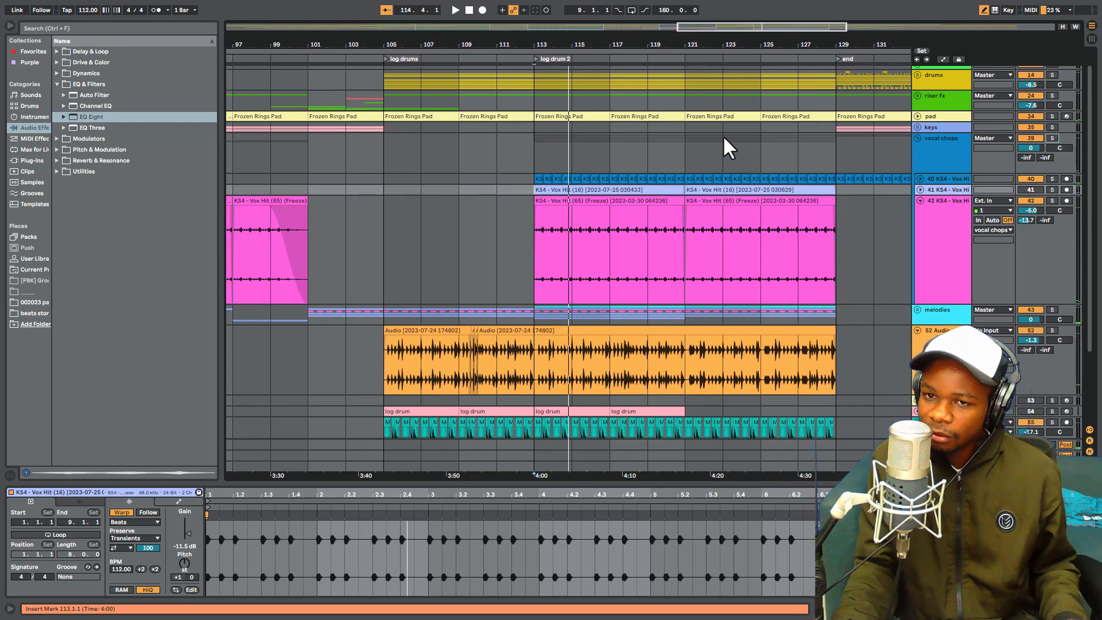
{"action": "key", "text": "space"}
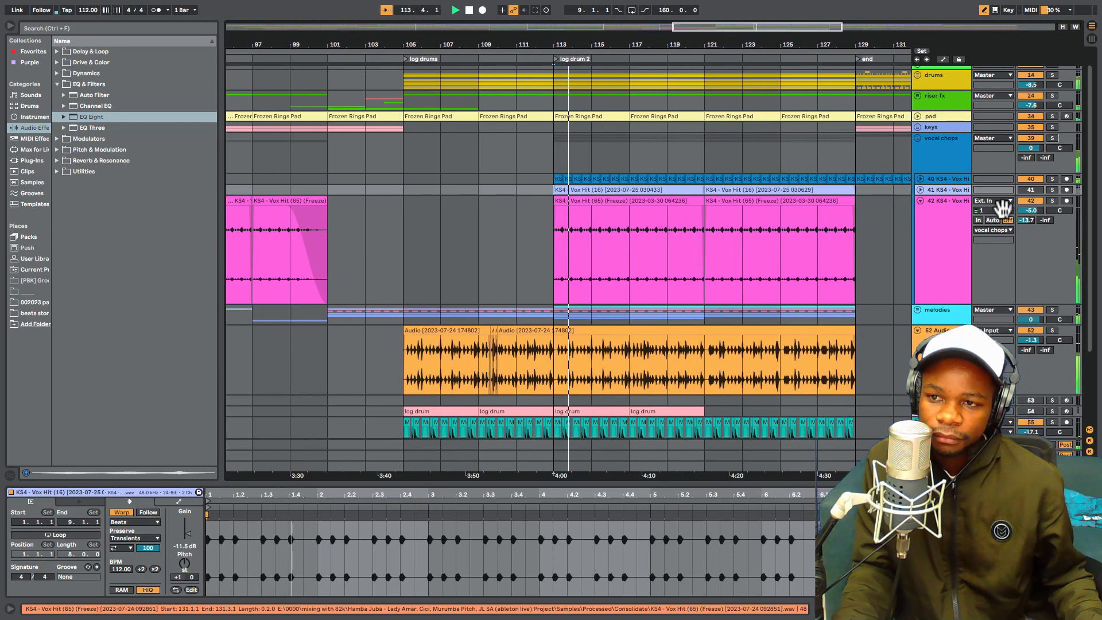
{"action": "left_click_drag", "start_coordinate": [1031, 210], "coordinate": [1031, 242]}
- Unfold tracks 41 and 40 and examine their vocal chop clips in the log drum 2 section
{"action": "left_click_drag", "start_coordinate": [626, 45], "coordinate": [638, 1]}
{"action": "scroll", "coordinate": [719, 299], "scroll_direction": "down", "scroll_amount": 5}
{"action": "scroll", "coordinate": [953, 168], "scroll_direction": "up", "scroll_amount": 4}
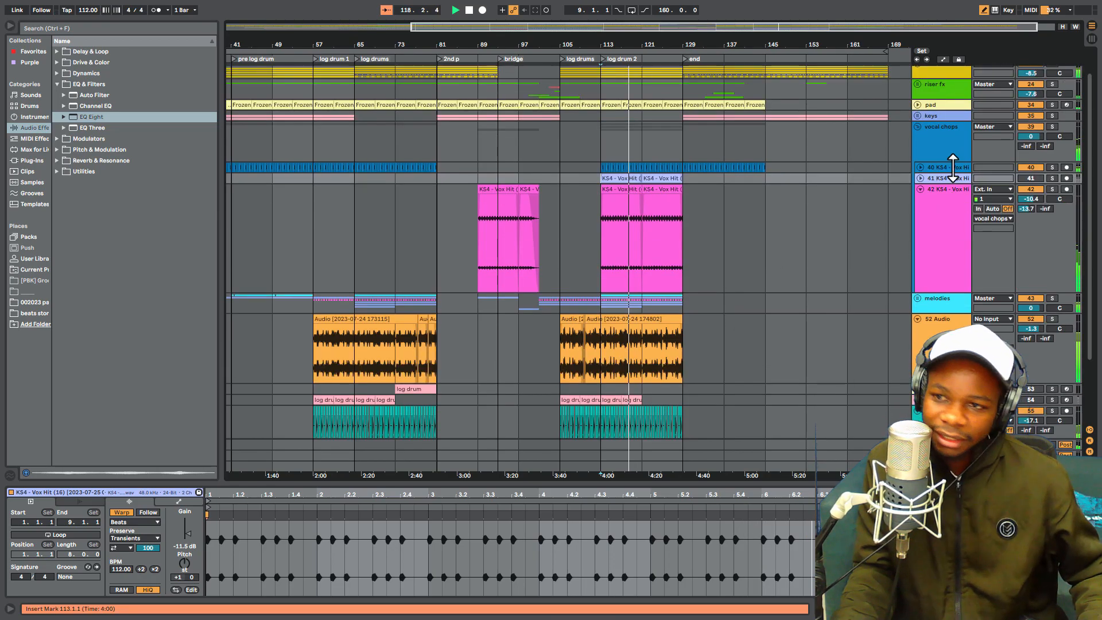
{"action": "left_click", "coordinate": [921, 177]}
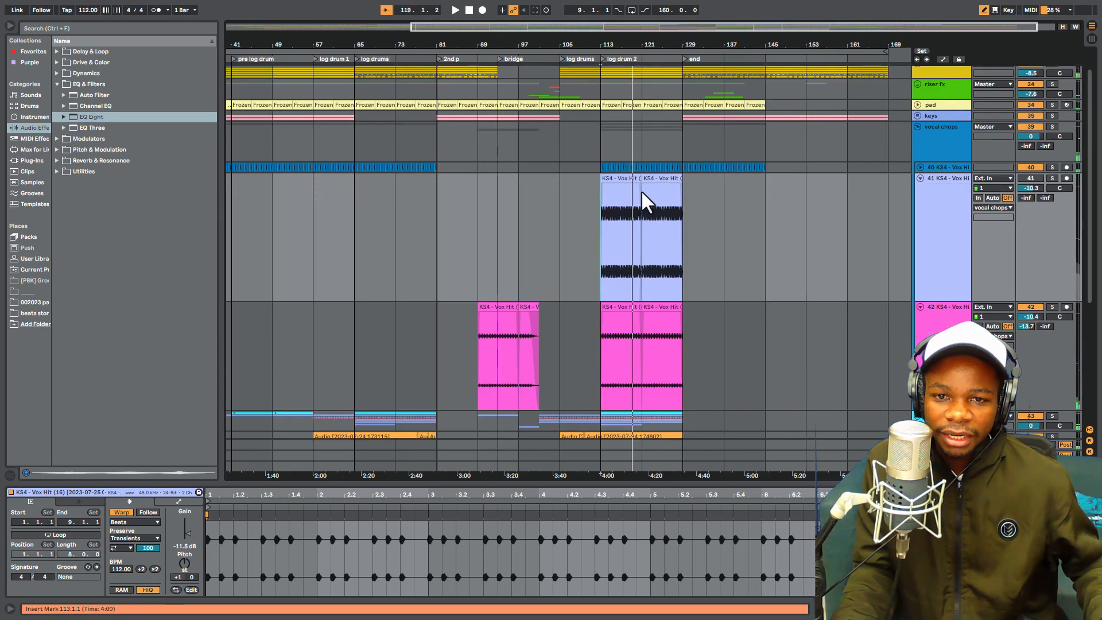
{"action": "left_click_drag", "start_coordinate": [655, 43], "coordinate": [653, 159]}
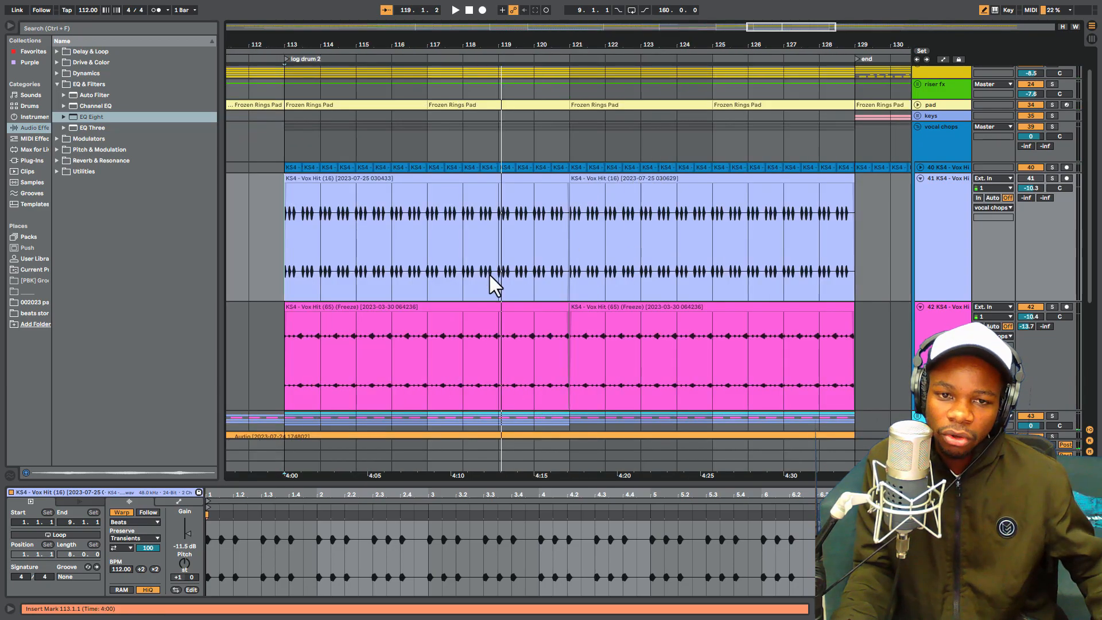
{"action": "key", "text": "space"}
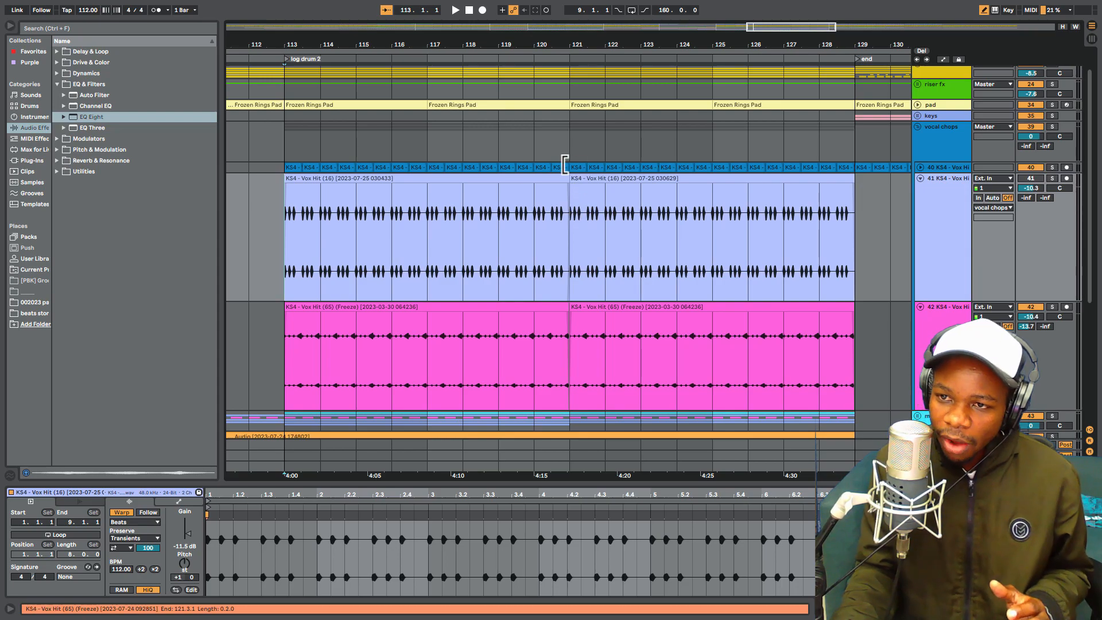
{"action": "left_click", "coordinate": [921, 167]}
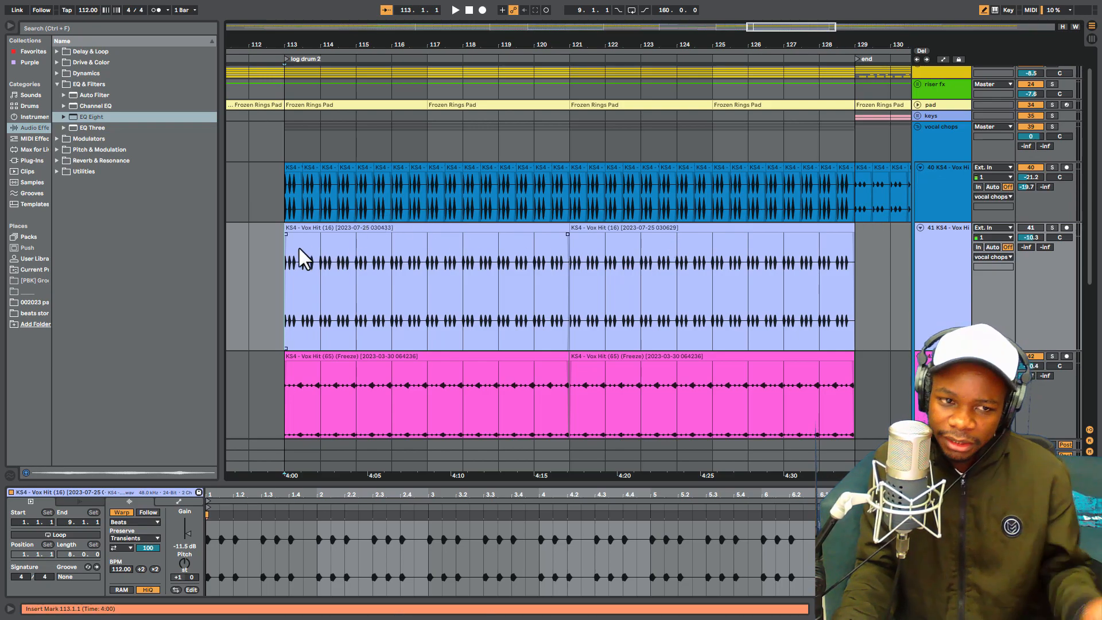
- Activate track 41 and lower its volume to -22.3 dB while playing from 113.1.1
{"action": "key", "text": "space"}
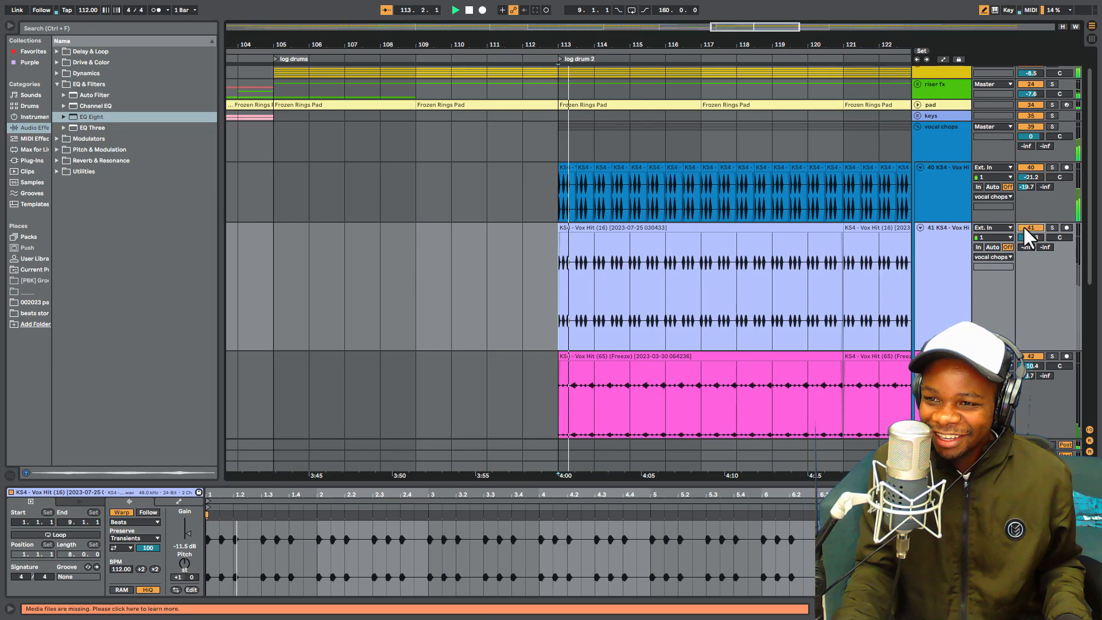
{"action": "left_click_drag", "start_coordinate": [1033, 239], "coordinate": [1032, 308]}
{"action": "left_click", "coordinate": [1032, 229]}
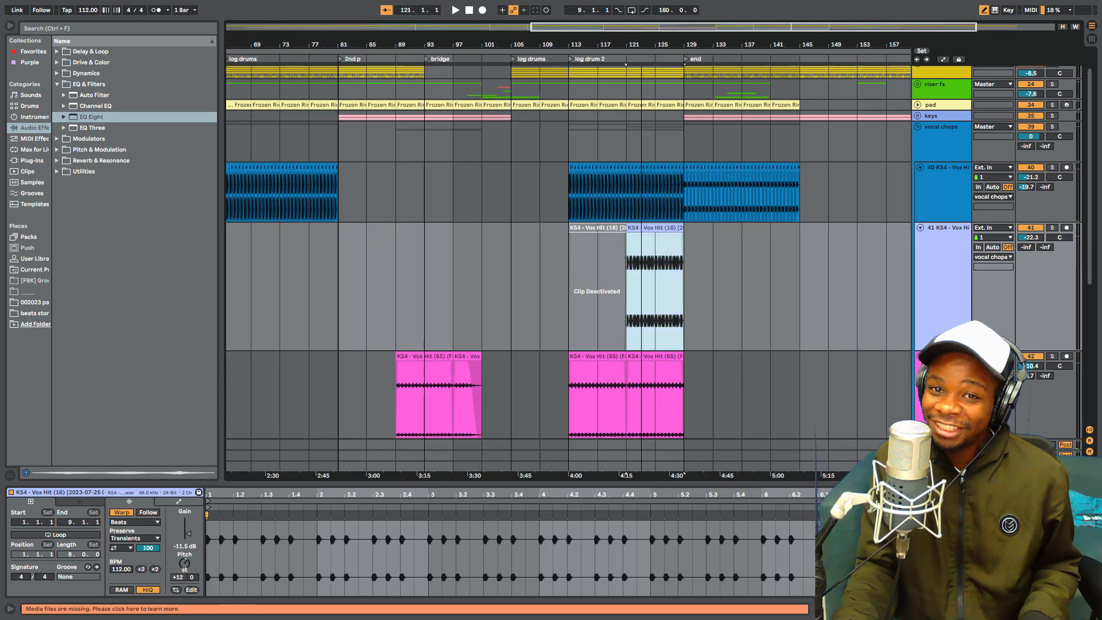
- Play the log drum 2 section from 120.3.1 and raise track 41's volume to -17.8 dB
{"action": "left_click_drag", "start_coordinate": [628, 64], "coordinate": [628, 155]}
{"action": "left_click", "coordinate": [592, 269]}
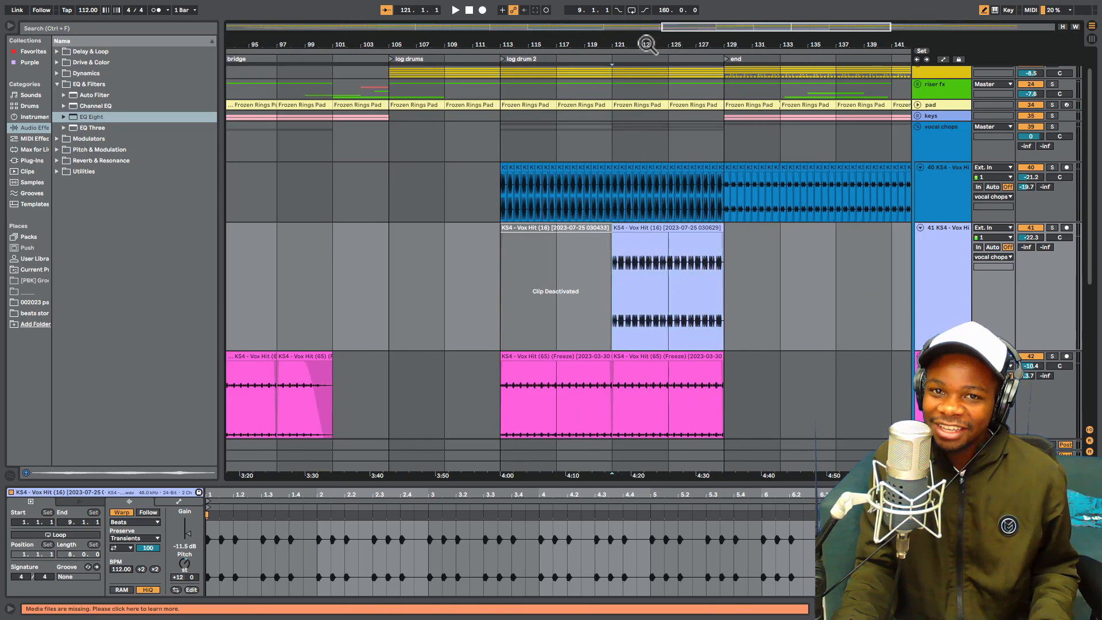
{"action": "left_click_drag", "start_coordinate": [647, 45], "coordinate": [645, 59]}
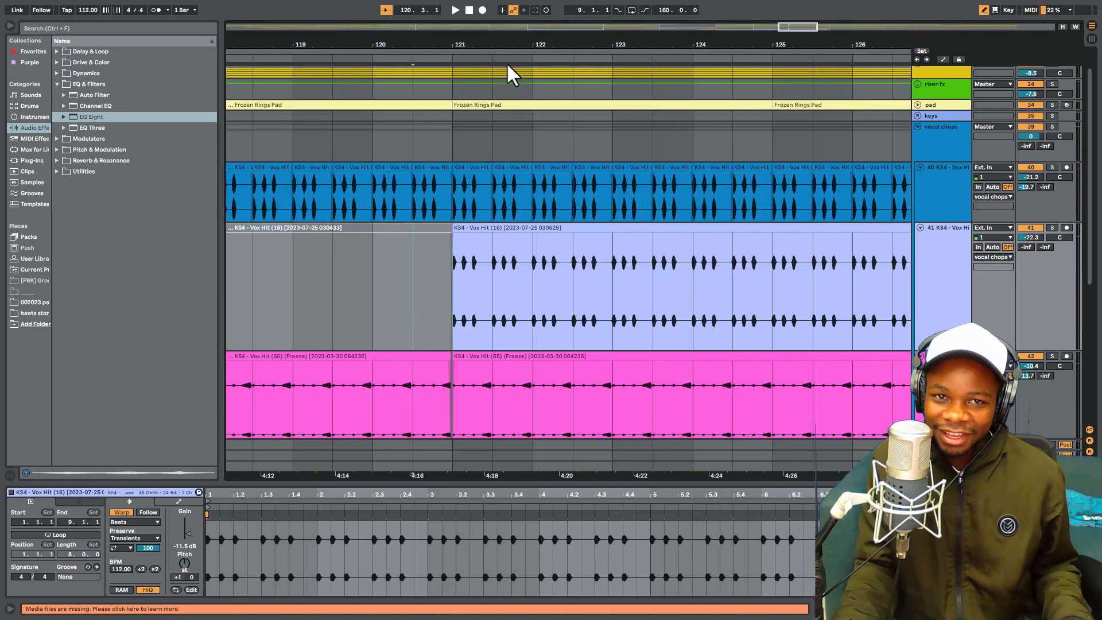
{"action": "left_click_drag", "start_coordinate": [537, 45], "coordinate": [579, 30]}
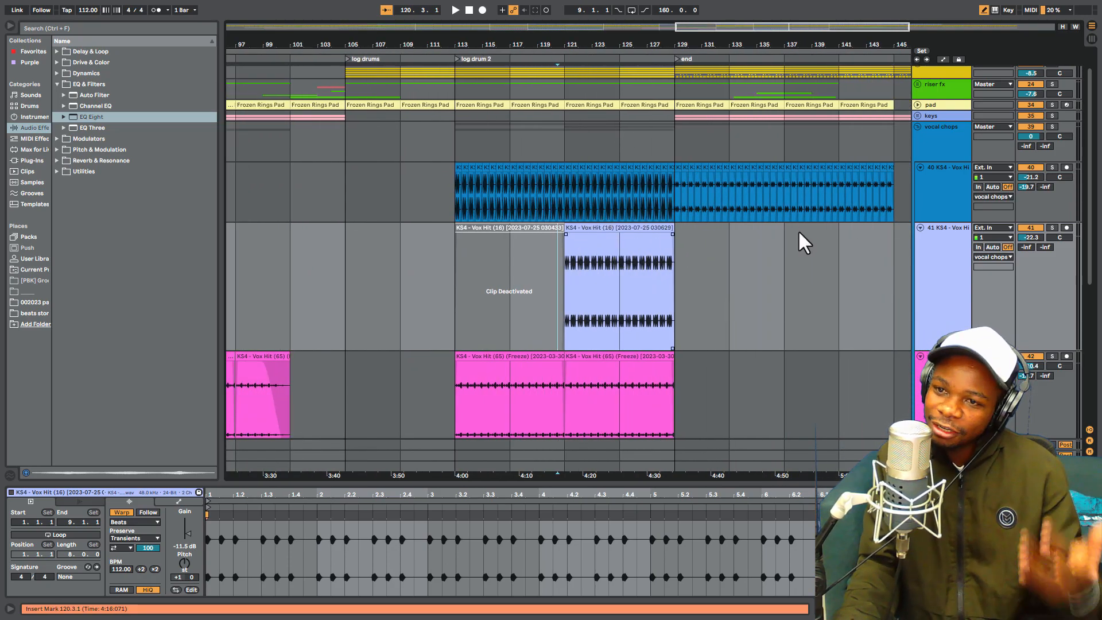
{"action": "key", "text": "space"}
{"action": "mouse_move", "coordinate": [1031, 240]}
{"action": "left_mouse_down"}
{"action": "mouse_move", "coordinate": [1032, 215]}
{"action": "mouse_move", "coordinate": [1028, 253]}
{"action": "mouse_move", "coordinate": [1031, 241]}
{"action": "left_mouse_up"}
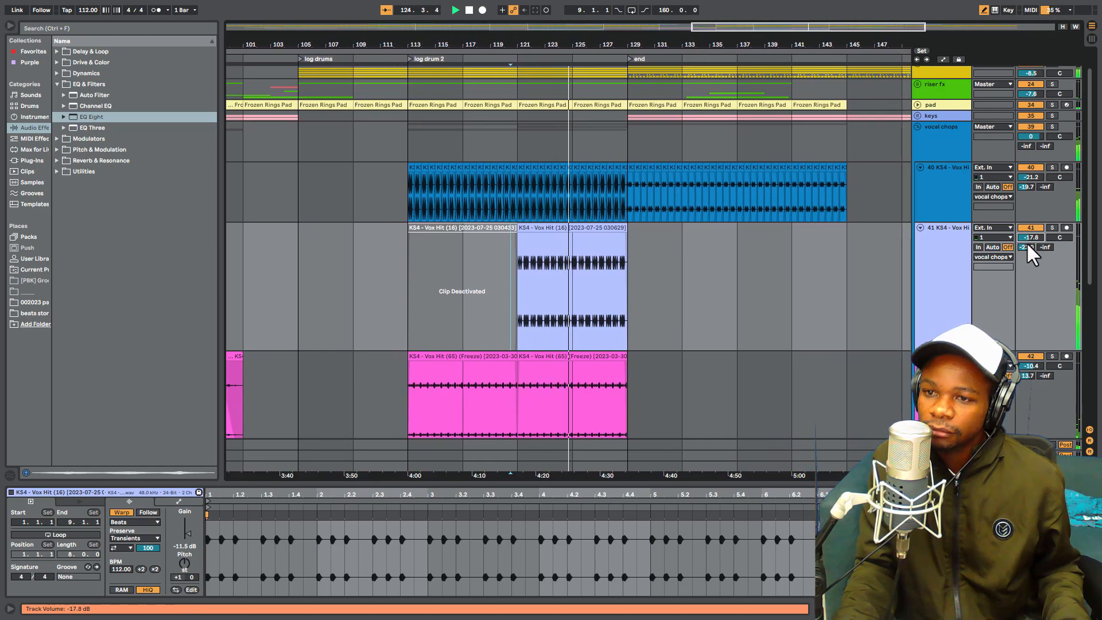
{"action": "left_click_drag", "start_coordinate": [588, 43], "coordinate": [673, 27]}
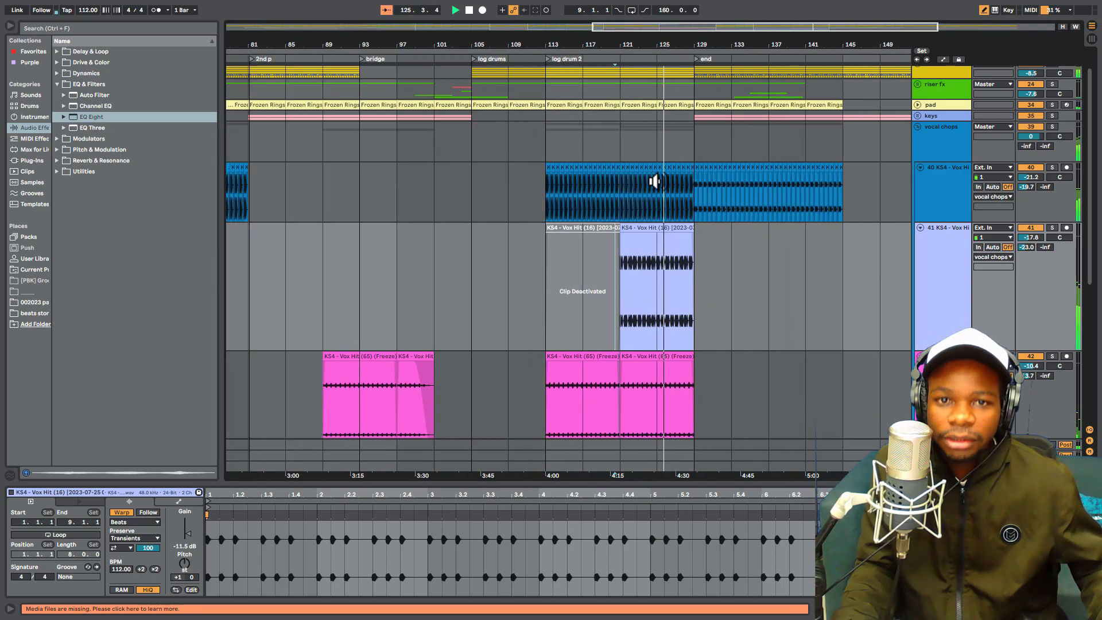
{"action": "scroll", "coordinate": [696, 192], "scroll_direction": "down", "scroll_amount": 3}
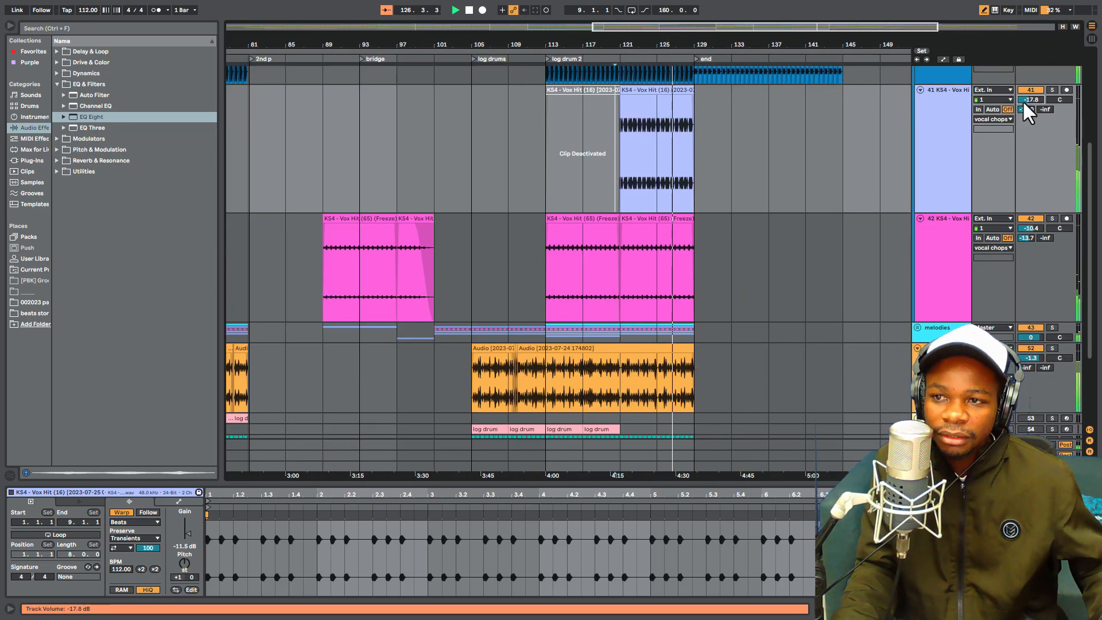
{"action": "left_click", "coordinate": [945, 139]}
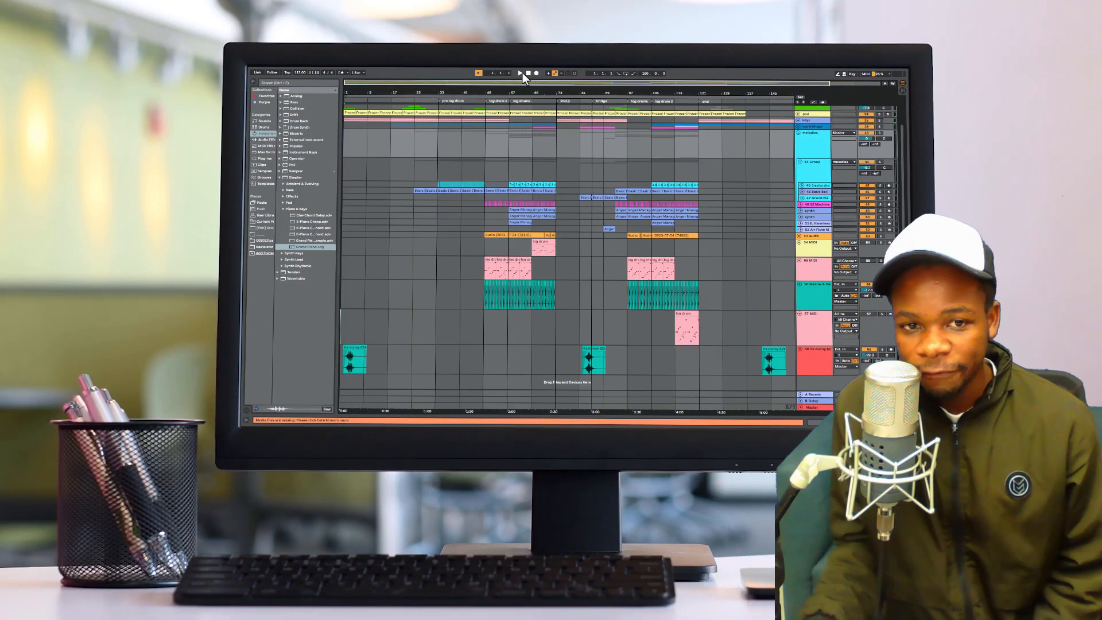
- Play the arrangement from the beginning and unfold the keys group to show its tracks
{"action": "left_click", "coordinate": [520, 73]}
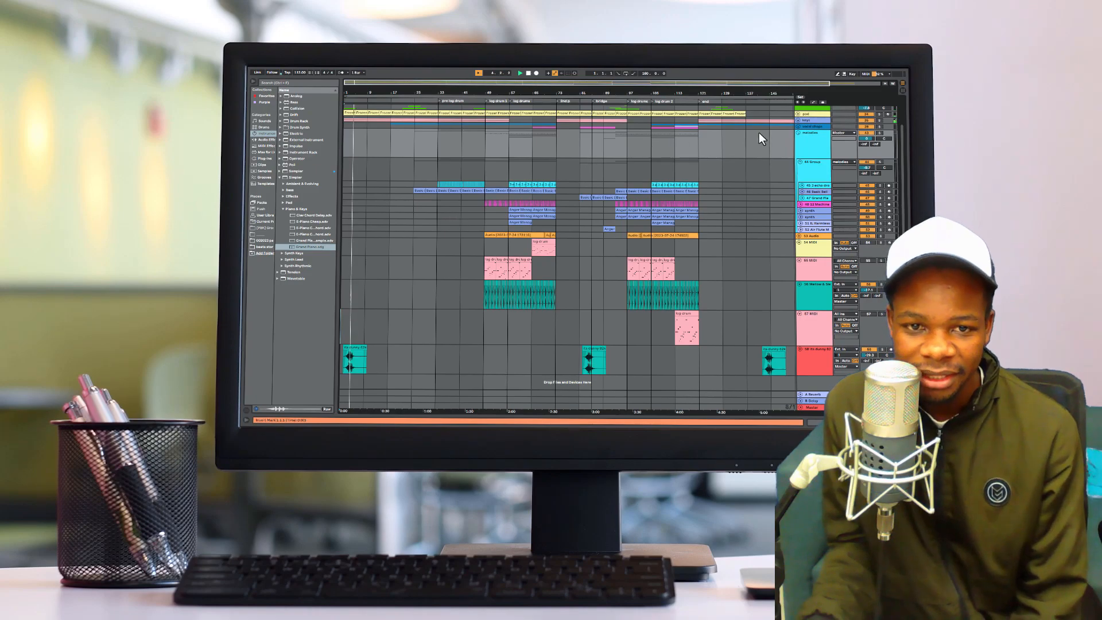
{"action": "left_click", "coordinate": [798, 120]}
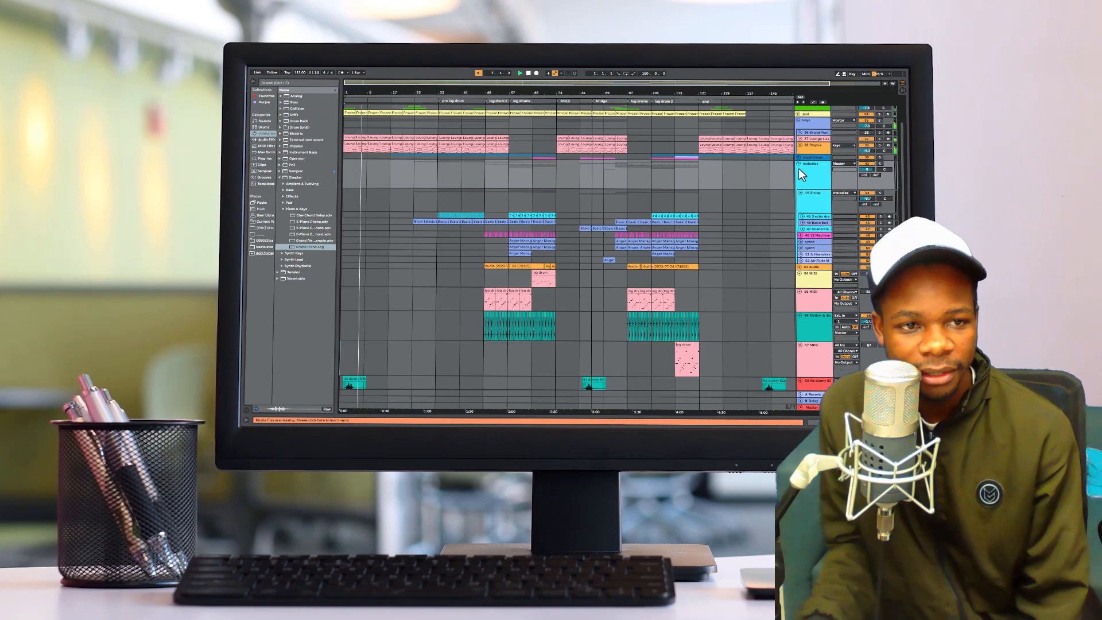
{"action": "scroll", "coordinate": [800, 169], "scroll_direction": "up", "scroll_amount": 1}
{"action": "scroll", "coordinate": [798, 165], "scroll_direction": "up", "scroll_amount": 1}
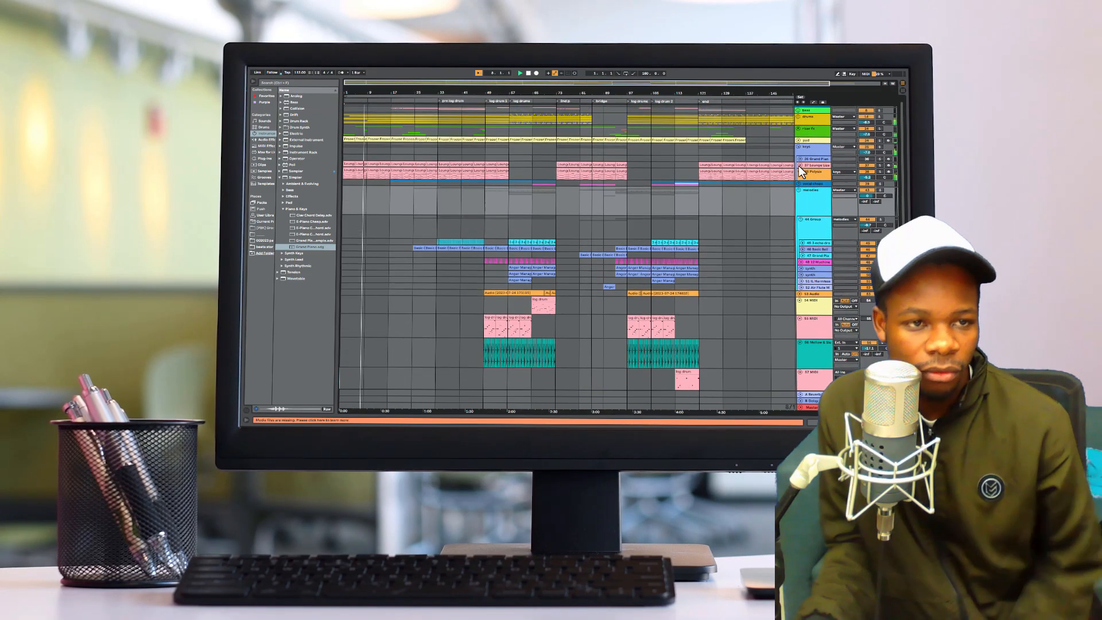
- Unfold the drums group and expand one of its upper drum tracks to show the waveform
{"action": "left_click", "coordinate": [798, 117]}
{"action": "scroll", "coordinate": [798, 150], "scroll_direction": "down", "scroll_amount": 3}
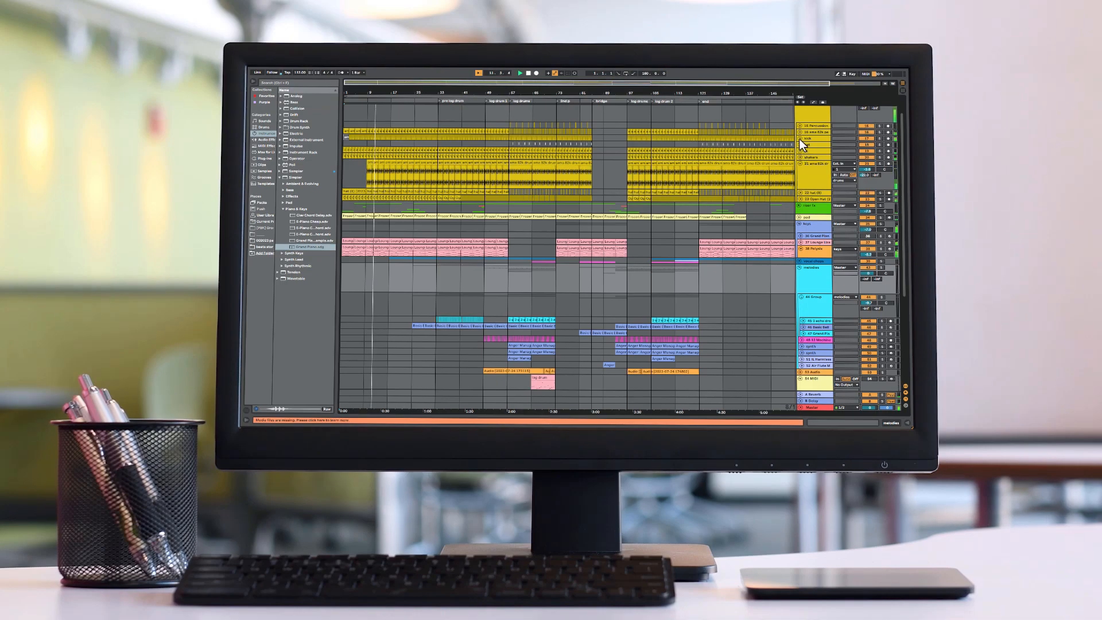
{"action": "left_click", "coordinate": [800, 139]}
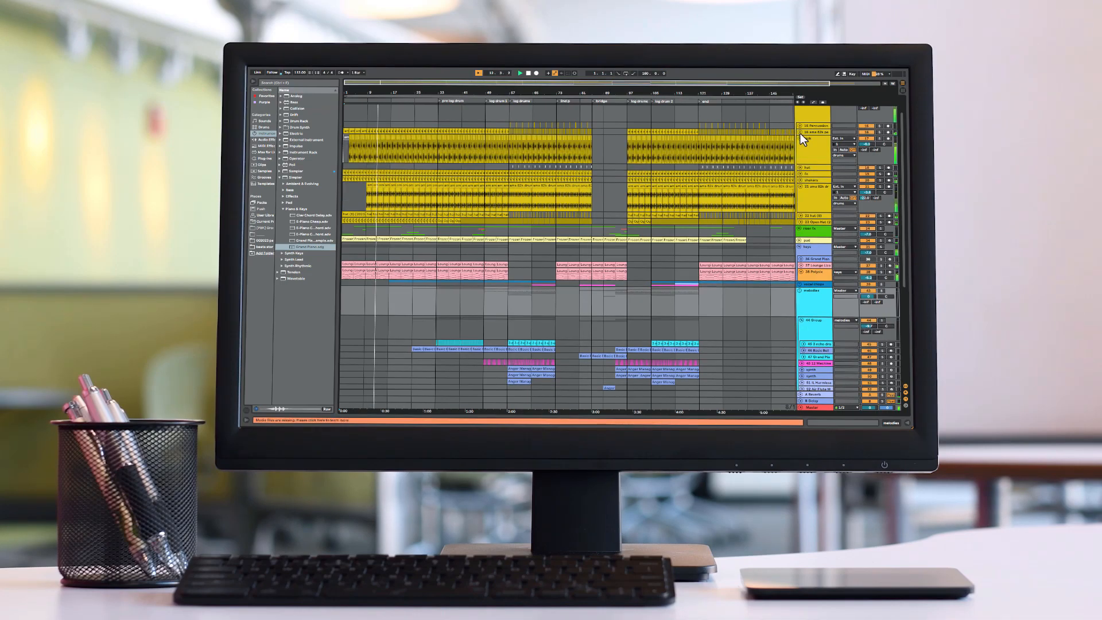